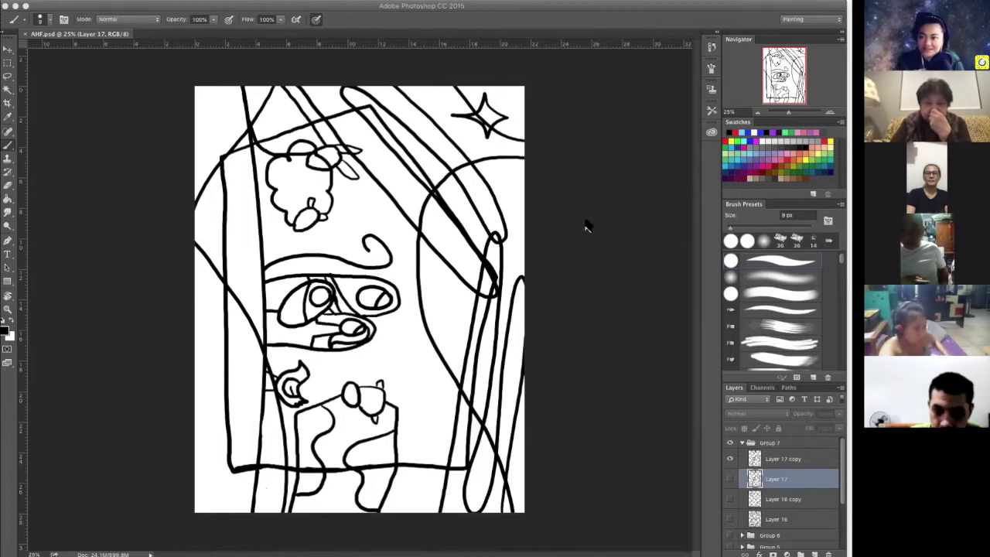
- Hide and collapse Group 7, and add a new group above it containing an empty layer
{"action": "left_click", "coordinate": [729, 442]}
{"action": "left_click", "coordinate": [742, 444]}
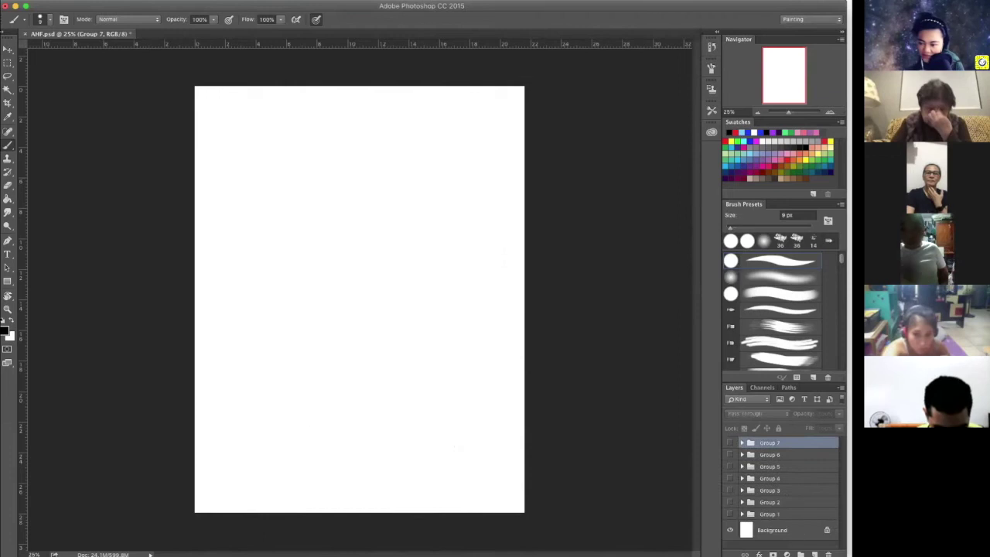
{"action": "left_click", "coordinate": [800, 554]}
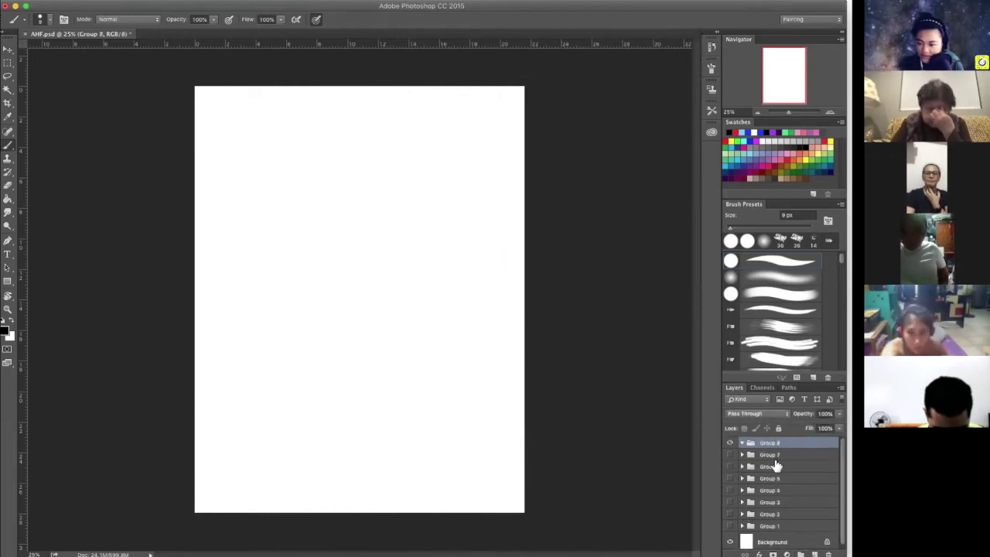
{"action": "left_click", "coordinate": [814, 554]}
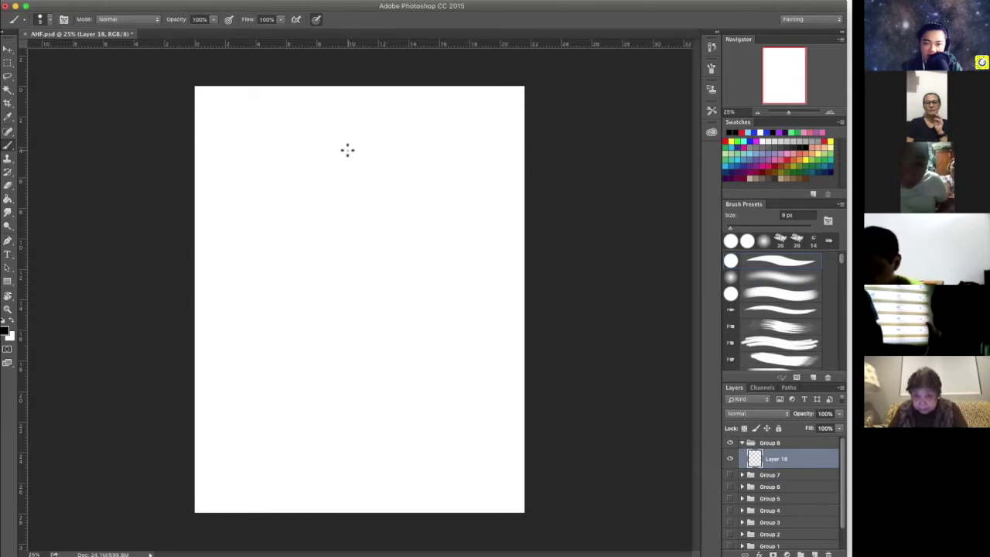
- Undo the thin test stroke and enlarge the brush to 35 px
{"action": "left_click_drag", "start_coordinate": [350, 150], "coordinate": [371, 212]}
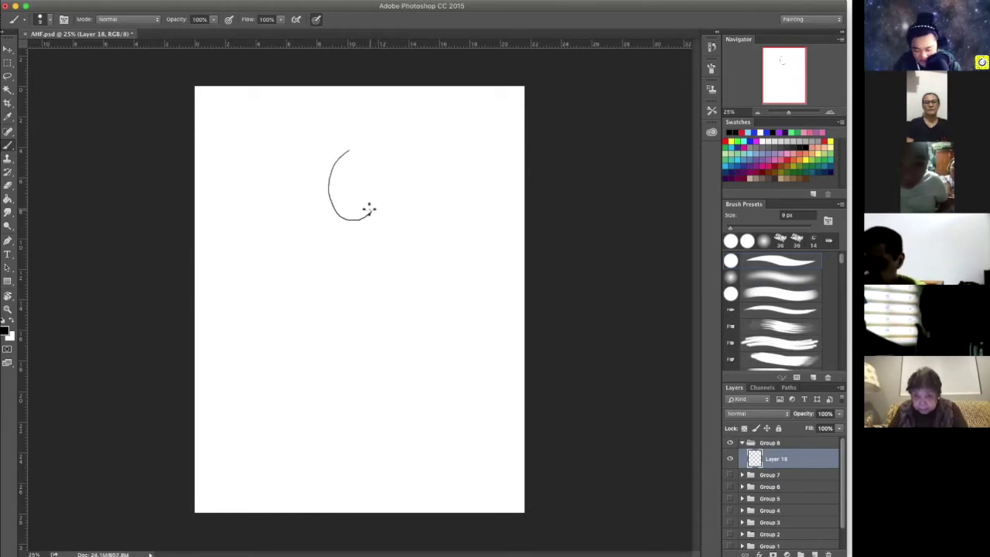
{"action": "key", "text": "super+z"}
{"action": "key", "text": "bracketright"}
{"action": "key", "text": "bracketright"}
{"action": "key", "text": "bracketright"}
{"action": "key", "text": "bracketright"}
{"action": "key", "text": "bracketright"}
{"action": "key", "text": "bracketright"}
{"action": "key", "text": "bracketright"}
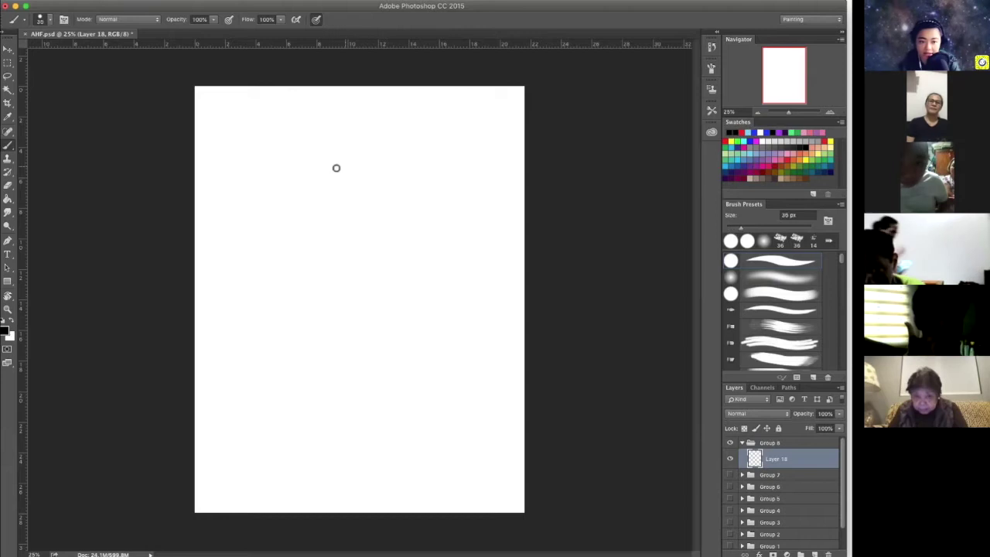
- Draw an upright oval head in the upper middle of the page with a face line along its inner left side
{"action": "mouse_move", "coordinate": [339, 159]}
{"action": "left_mouse_down"}
{"action": "mouse_move", "coordinate": [327, 201]}
{"action": "mouse_move", "coordinate": [338, 224]}
{"action": "left_mouse_up"}
{"action": "key", "text": "super+z"}
{"action": "mouse_move", "coordinate": [340, 140]}
{"action": "left_mouse_down"}
{"action": "mouse_move", "coordinate": [329, 188]}
{"action": "mouse_move", "coordinate": [352, 236]}
{"action": "mouse_move", "coordinate": [382, 214]}
{"action": "mouse_move", "coordinate": [385, 154]}
{"action": "mouse_move", "coordinate": [370, 138]}
{"action": "mouse_move", "coordinate": [347, 138]}
{"action": "mouse_move", "coordinate": [355, 238]}
{"action": "left_mouse_up"}
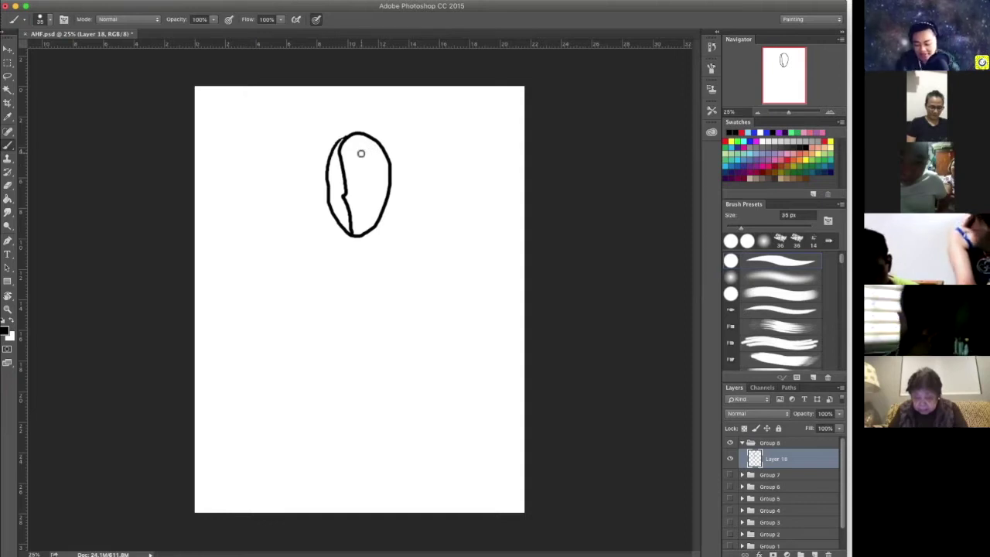
- Draw two slanted curves across the forehead to outline the headband and hair
{"action": "key", "text": "super+equal"}
{"action": "left_click_drag", "start_coordinate": [386, 139], "coordinate": [376, 200]}
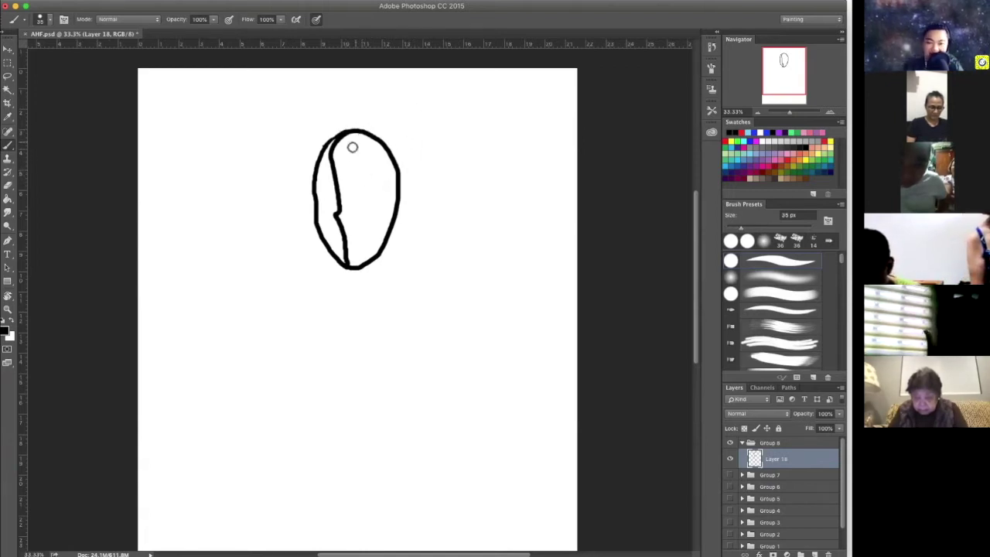
{"action": "mouse_move", "coordinate": [325, 146]}
{"action": "left_mouse_down"}
{"action": "mouse_move", "coordinate": [339, 167]}
{"action": "mouse_move", "coordinate": [401, 193]}
{"action": "left_mouse_up"}
{"action": "left_click_drag", "start_coordinate": [349, 140], "coordinate": [396, 179]}
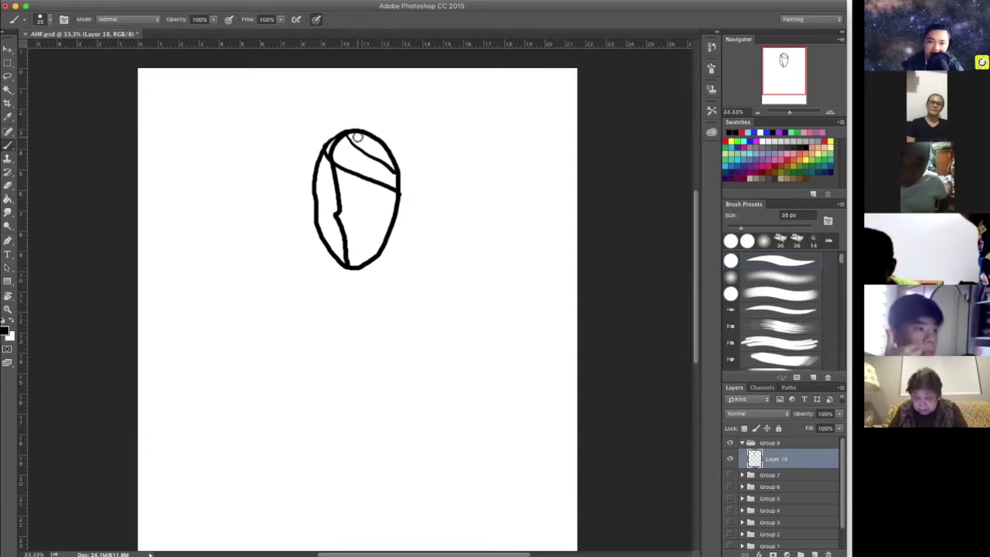
- Scale the head drawing down to about 70% and reposition it near the upper middle of the page
{"action": "key", "text": "space"}
{"action": "mouse_move", "coordinate": [381, 240]}
{"action": "left_mouse_down"}
{"action": "mouse_move", "coordinate": [364, 195]}
{"action": "mouse_move", "coordinate": [368, 214]}
{"action": "left_mouse_up"}
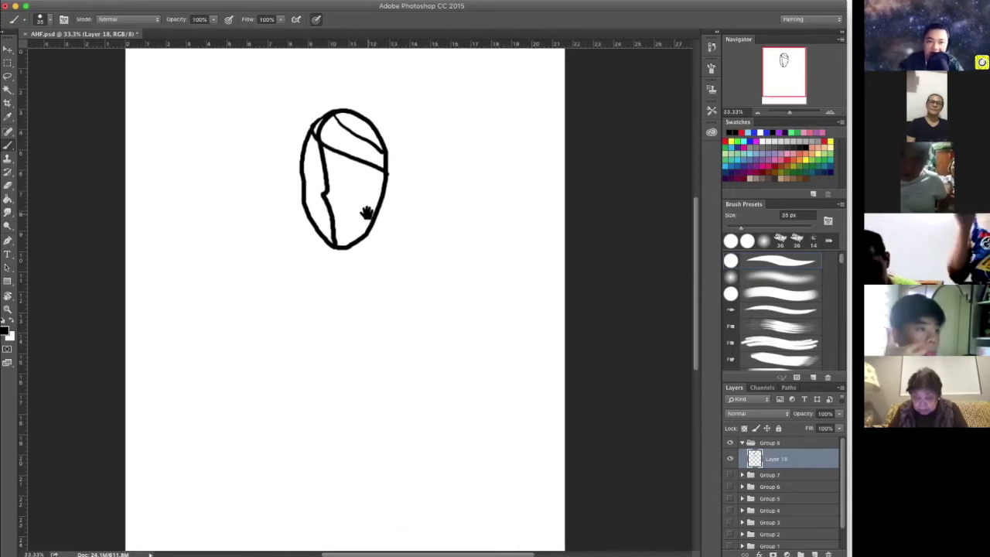
{"action": "key", "text": "ctrl+minus"}
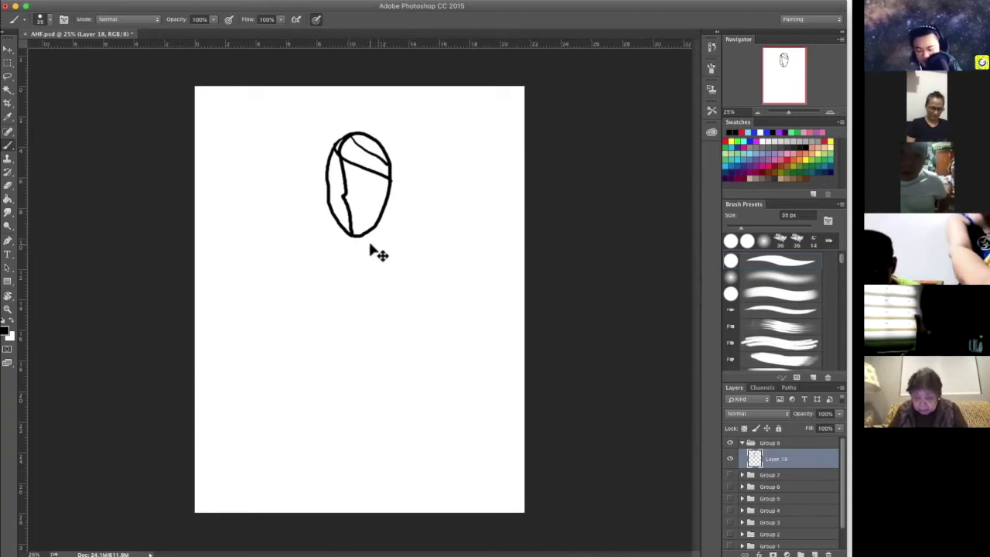
{"action": "key", "text": "ctrl+t"}
{"action": "left_click_drag", "start_coordinate": [390, 134], "coordinate": [371, 150]}
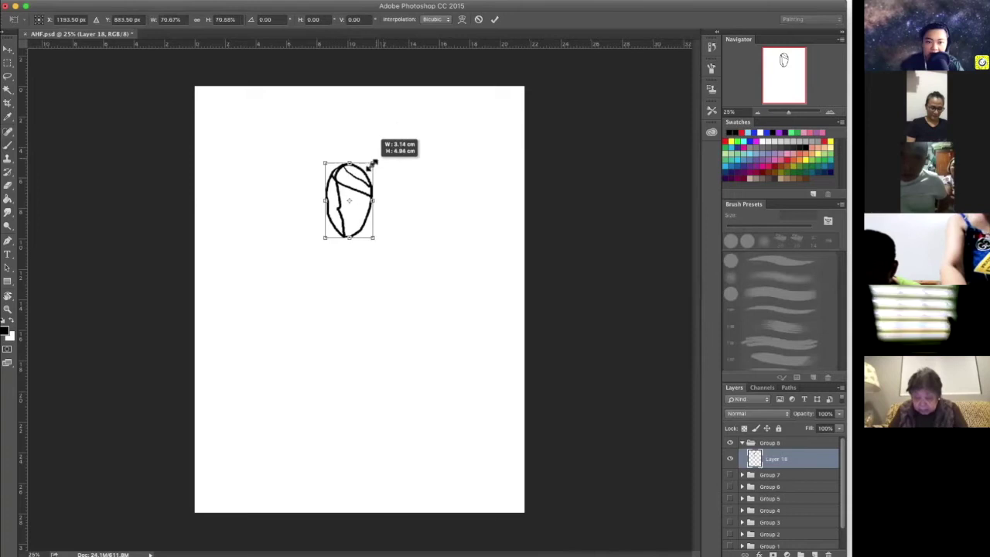
{"action": "left_click_drag", "start_coordinate": [358, 186], "coordinate": [374, 158]}
{"action": "key", "text": "Return"}
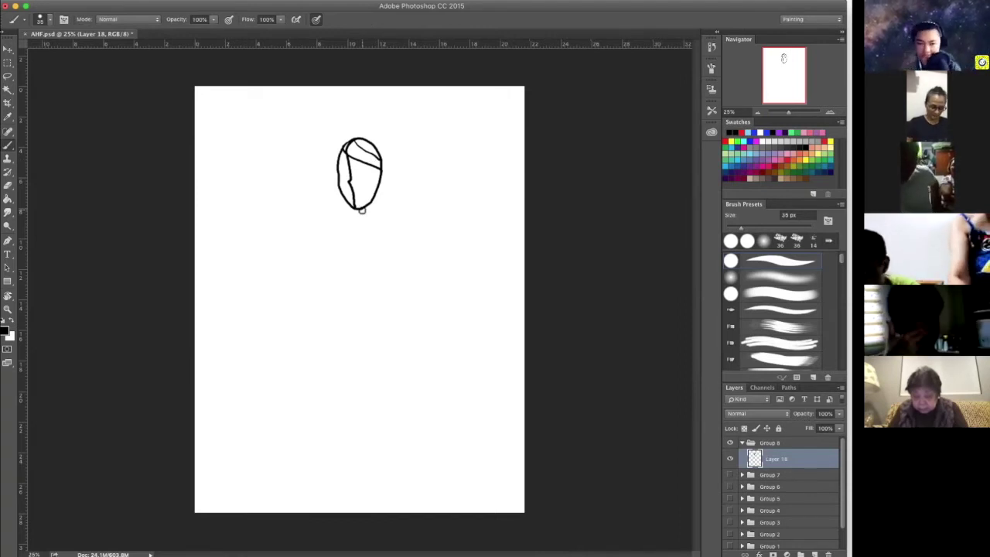
- Draw the right shoulder below the head, with a rounded hanging sleeve and its upper arm line
{"action": "key", "text": "super+equal"}
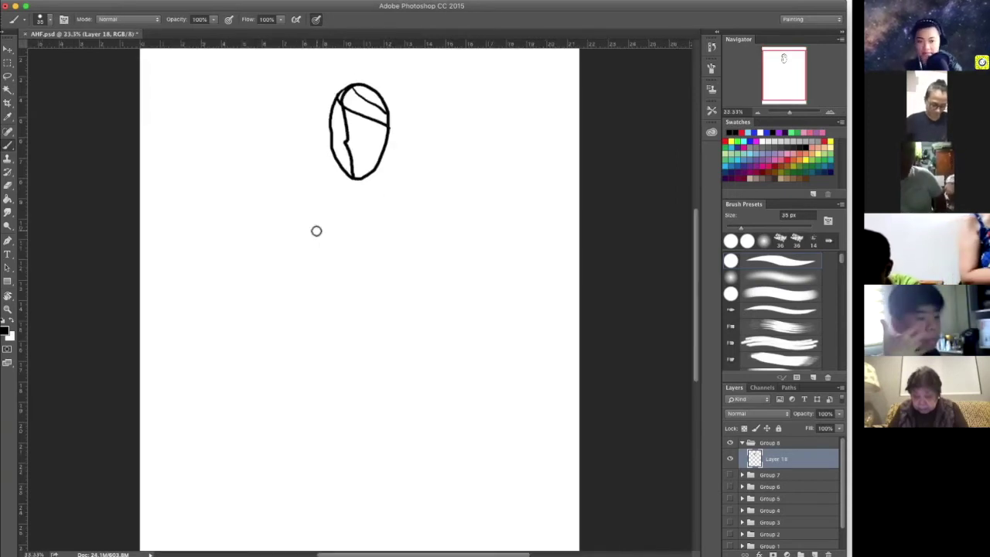
{"action": "left_click_drag", "start_coordinate": [372, 243], "coordinate": [356, 258]}
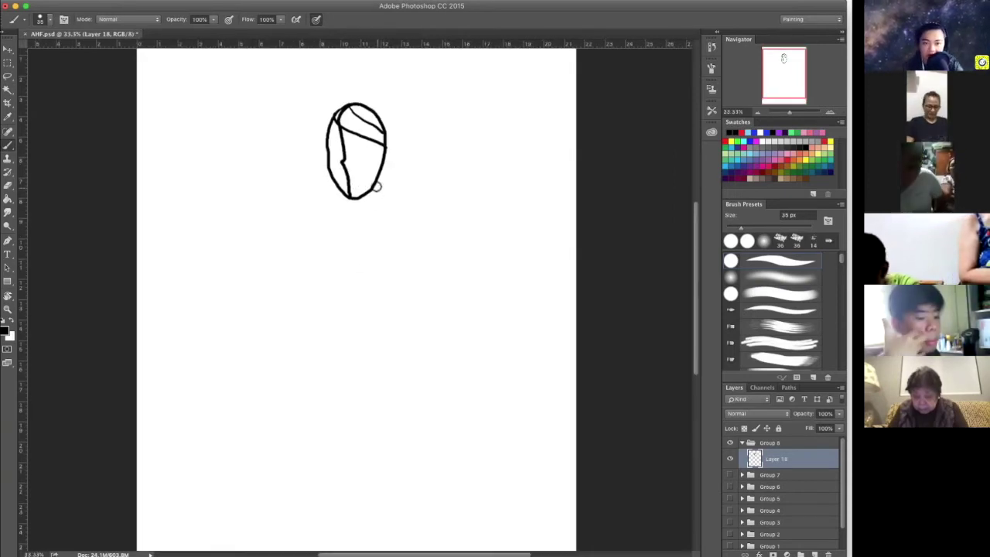
{"action": "left_click_drag", "start_coordinate": [377, 185], "coordinate": [390, 203]}
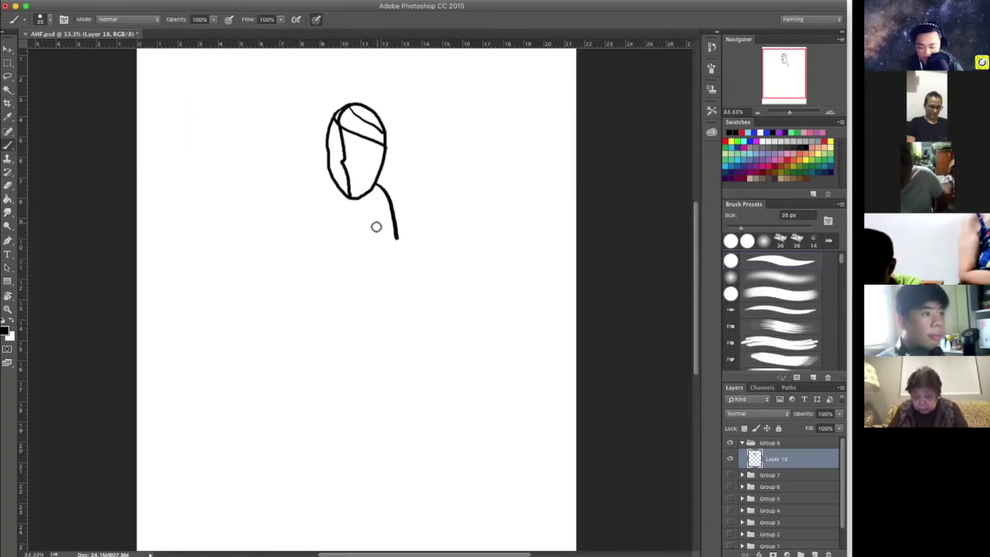
{"action": "key", "text": "super+z"}
{"action": "mouse_move", "coordinate": [379, 190]}
{"action": "left_mouse_down"}
{"action": "mouse_move", "coordinate": [416, 272]}
{"action": "mouse_move", "coordinate": [391, 312]}
{"action": "mouse_move", "coordinate": [357, 314]}
{"action": "left_mouse_up"}
{"action": "mouse_move", "coordinate": [387, 240]}
{"action": "left_mouse_down"}
{"action": "mouse_move", "coordinate": [357, 237]}
{"action": "mouse_move", "coordinate": [358, 314]}
{"action": "left_mouse_up"}
{"action": "left_click_drag", "start_coordinate": [387, 240], "coordinate": [408, 244]}
- Draw the matching left shoulder and rounded sleeve, and thicken the arm line of the right sleeve
{"action": "mouse_move", "coordinate": [334, 189]}
{"action": "left_mouse_down"}
{"action": "mouse_move", "coordinate": [314, 203]}
{"action": "mouse_move", "coordinate": [308, 246]}
{"action": "left_mouse_up"}
{"action": "key", "text": "ctrl+z"}
{"action": "mouse_move", "coordinate": [335, 187]}
{"action": "left_mouse_down"}
{"action": "mouse_move", "coordinate": [316, 199]}
{"action": "mouse_move", "coordinate": [304, 230]}
{"action": "mouse_move", "coordinate": [307, 294]}
{"action": "mouse_move", "coordinate": [345, 316]}
{"action": "mouse_move", "coordinate": [338, 235]}
{"action": "mouse_move", "coordinate": [307, 231]}
{"action": "left_mouse_up"}
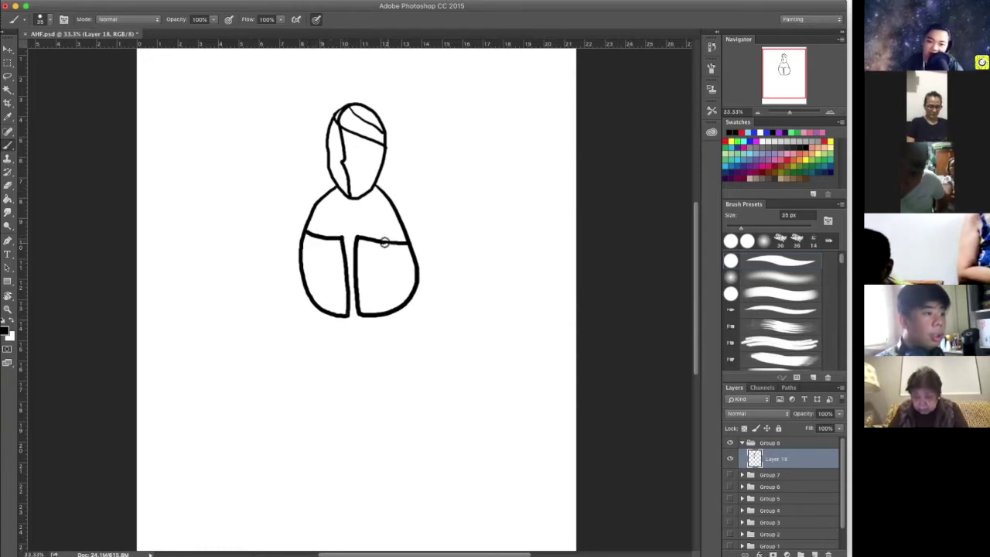
{"action": "left_click_drag", "start_coordinate": [387, 244], "coordinate": [407, 245]}
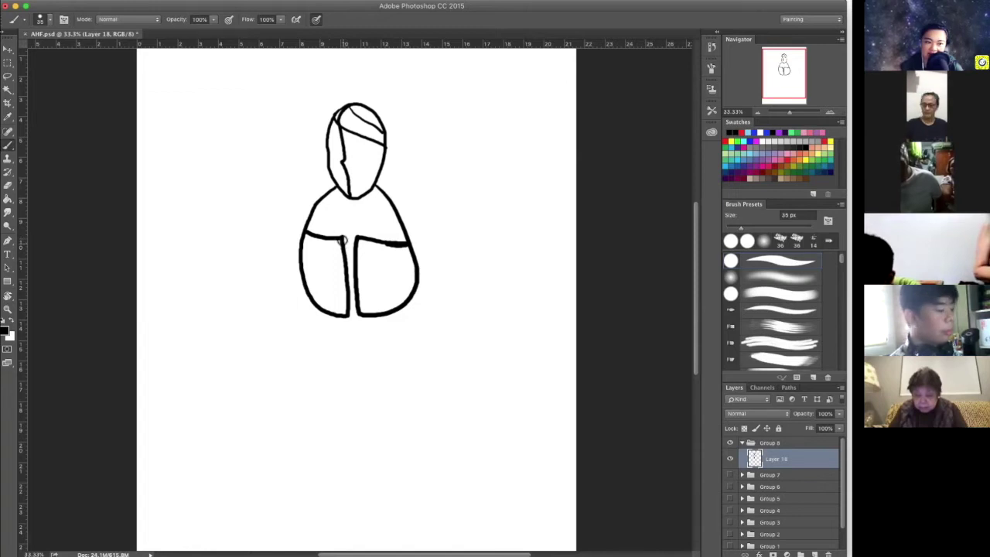
- Draw a pair of praying hands between the sleeves and add the cloak's edge lines from the shoulders
{"action": "left_click_drag", "start_coordinate": [344, 230], "coordinate": [357, 228]}
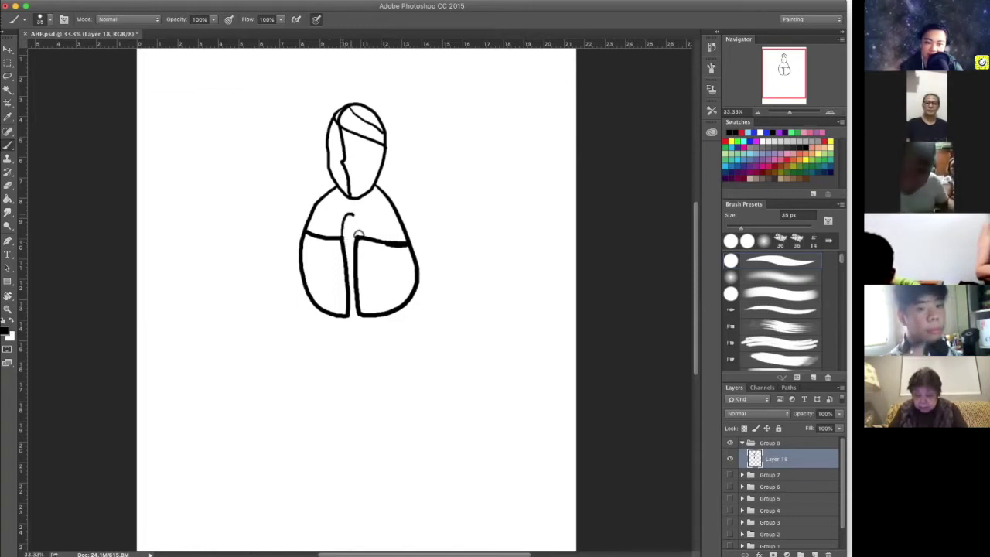
{"action": "left_click_drag", "start_coordinate": [349, 241], "coordinate": [357, 255]}
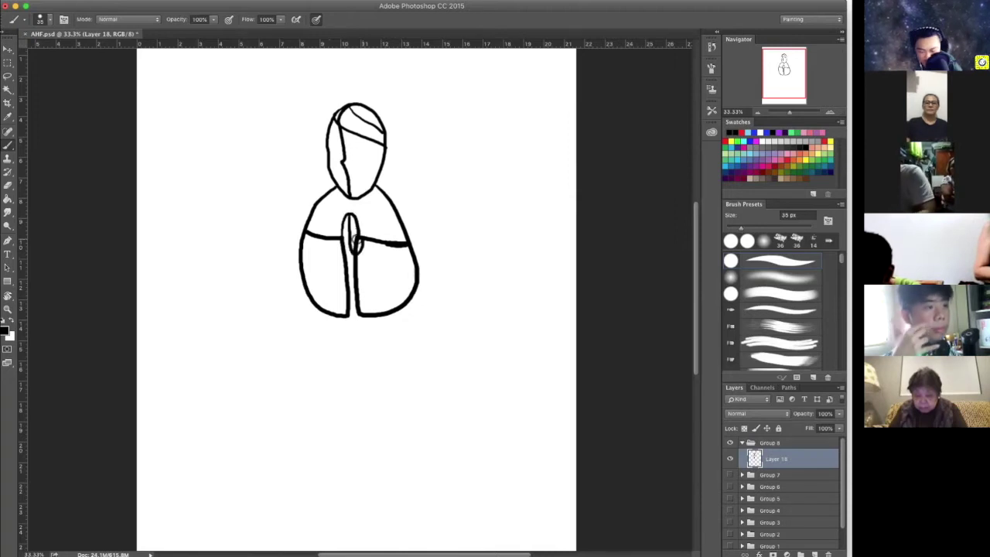
{"action": "key", "text": "super+z"}
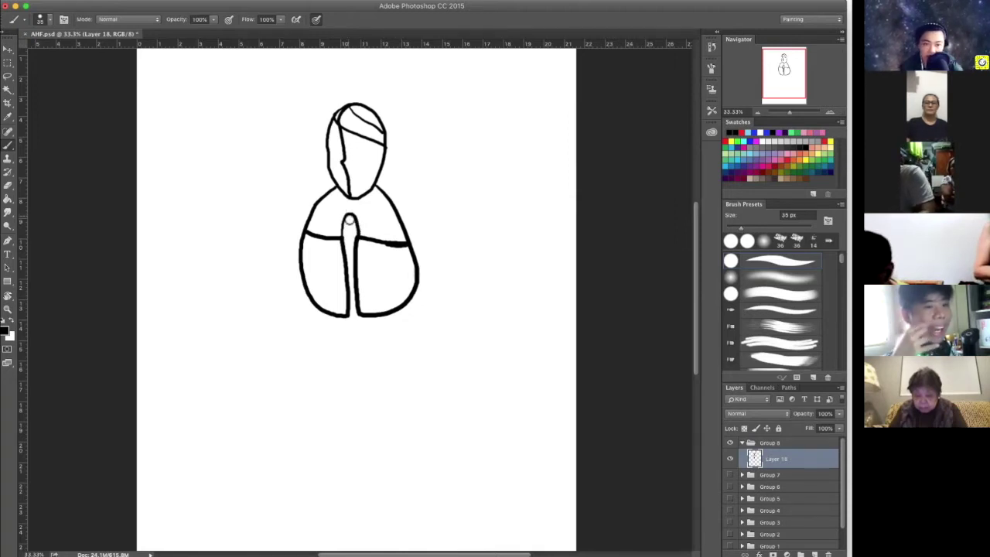
{"action": "key", "text": "super+z"}
{"action": "left_click_drag", "start_coordinate": [349, 216], "coordinate": [348, 238]}
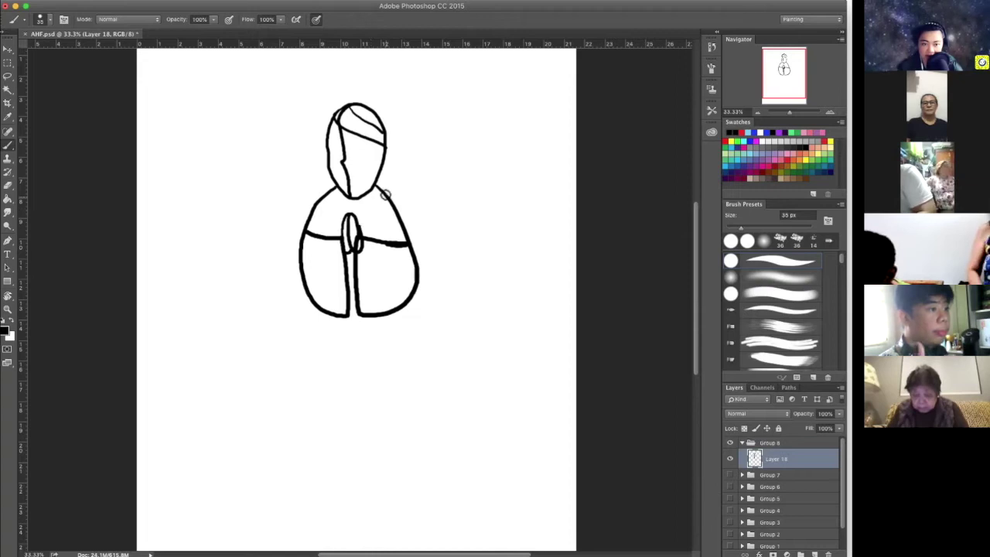
{"action": "mouse_move", "coordinate": [321, 200]}
{"action": "left_mouse_down"}
{"action": "mouse_move", "coordinate": [330, 227]}
{"action": "mouse_move", "coordinate": [313, 298]}
{"action": "left_mouse_up"}
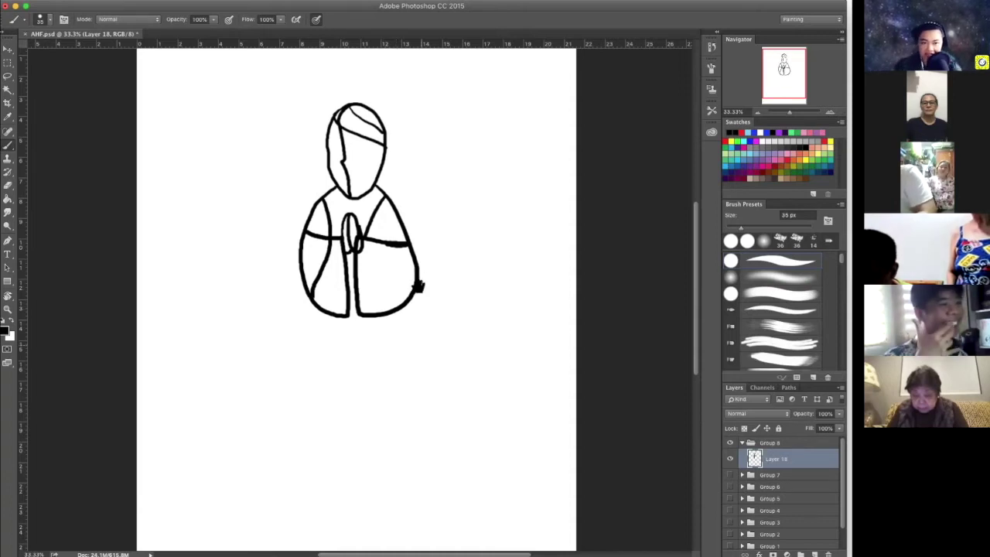
- Draw the long gown below the sleeves with two side lines, crossing front folds and a flared hem
{"action": "scroll", "coordinate": [340, 252], "scroll_direction": "down", "scroll_amount": 3}
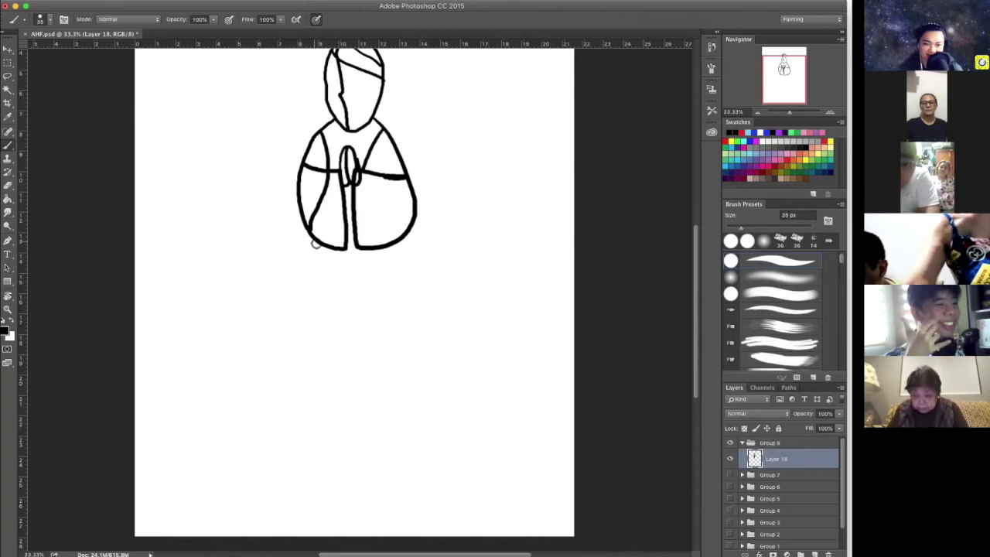
{"action": "left_click_drag", "start_coordinate": [316, 246], "coordinate": [308, 413]}
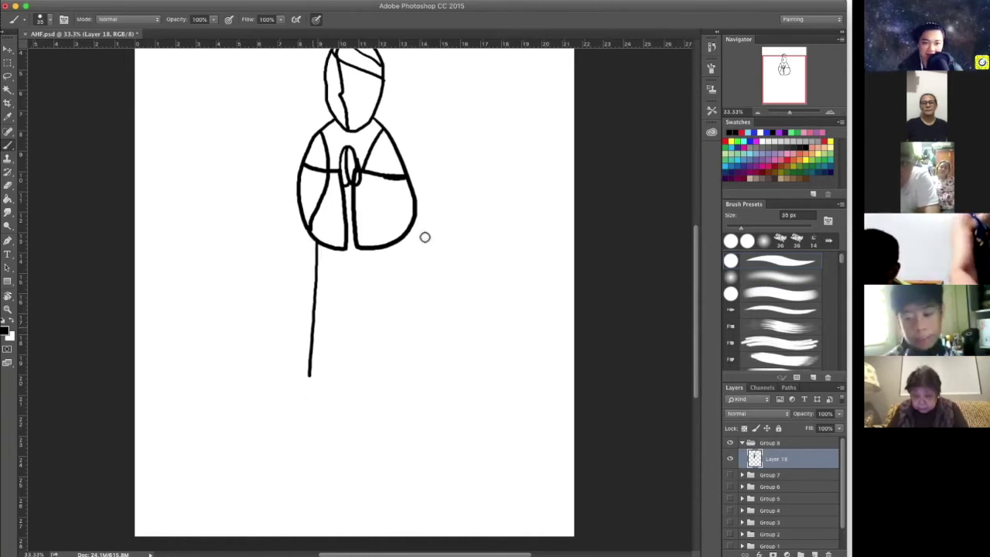
{"action": "left_click_drag", "start_coordinate": [400, 241], "coordinate": [418, 396]}
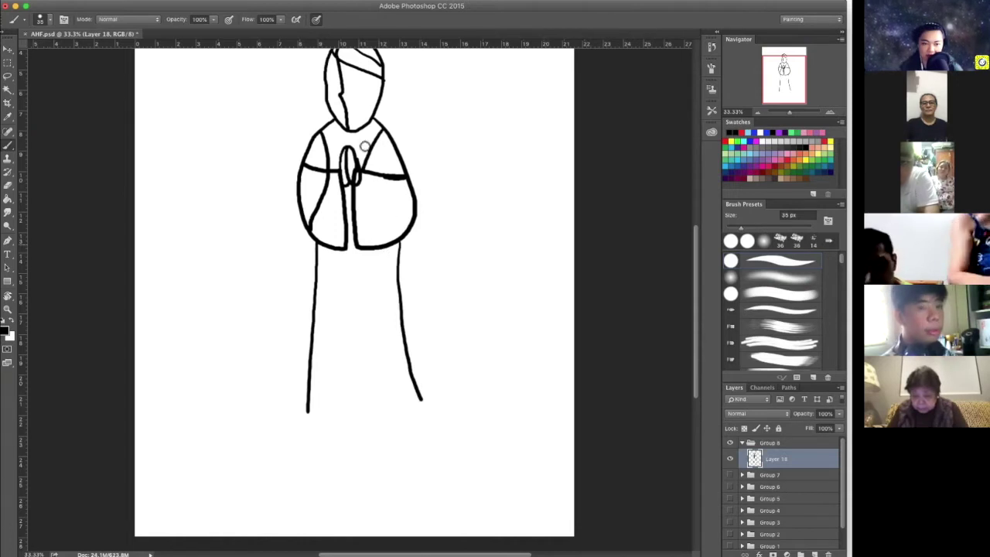
{"action": "mouse_move", "coordinate": [364, 147]}
{"action": "left_mouse_down"}
{"action": "mouse_move", "coordinate": [373, 215]}
{"action": "mouse_move", "coordinate": [354, 420]}
{"action": "left_mouse_up"}
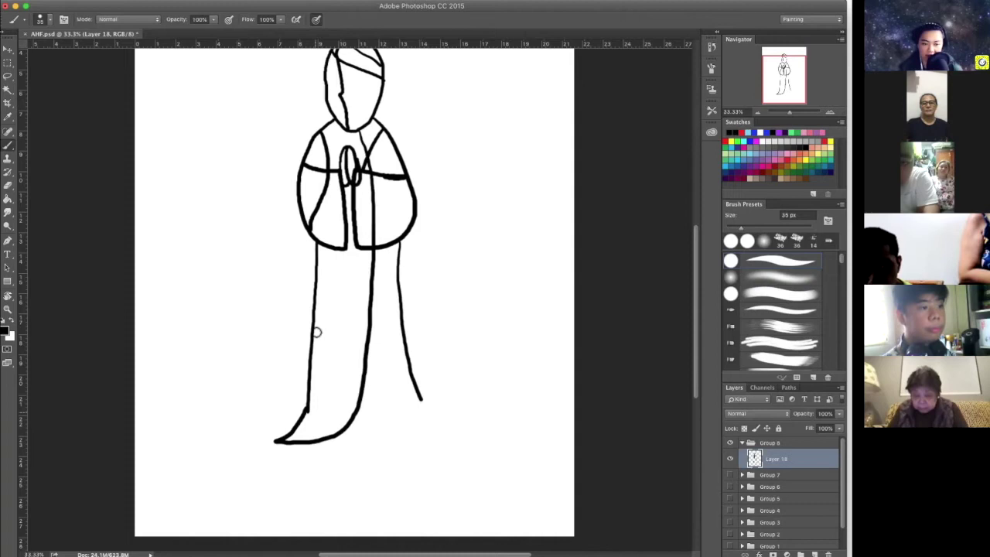
{"action": "mouse_move", "coordinate": [313, 313]}
{"action": "left_mouse_down"}
{"action": "mouse_move", "coordinate": [426, 438]}
{"action": "mouse_move", "coordinate": [446, 431]}
{"action": "mouse_move", "coordinate": [434, 418]}
{"action": "left_mouse_up"}
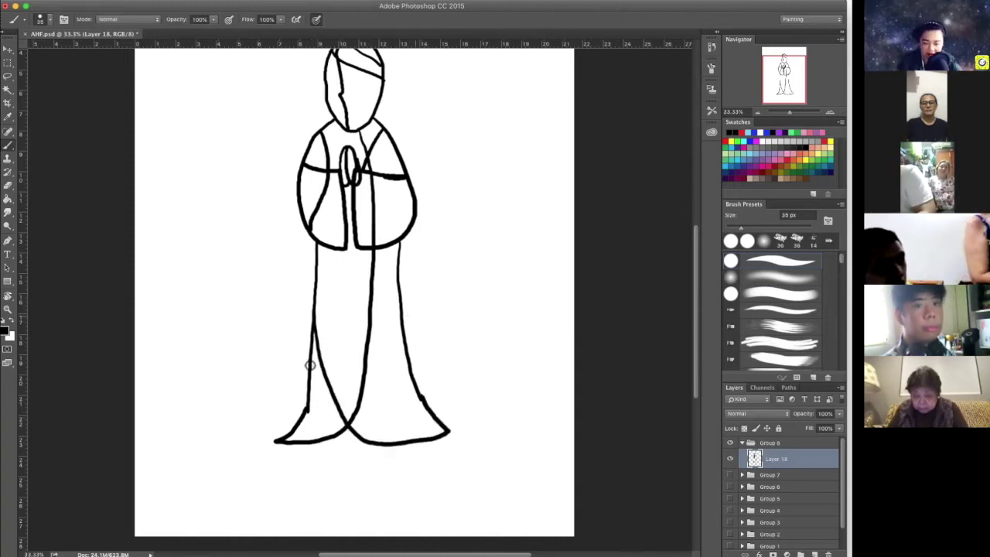
- Draw large scalloped clouds overlapping the gown's hem and spreading across the lower part of the page
{"action": "left_click_drag", "start_coordinate": [317, 397], "coordinate": [311, 401]}
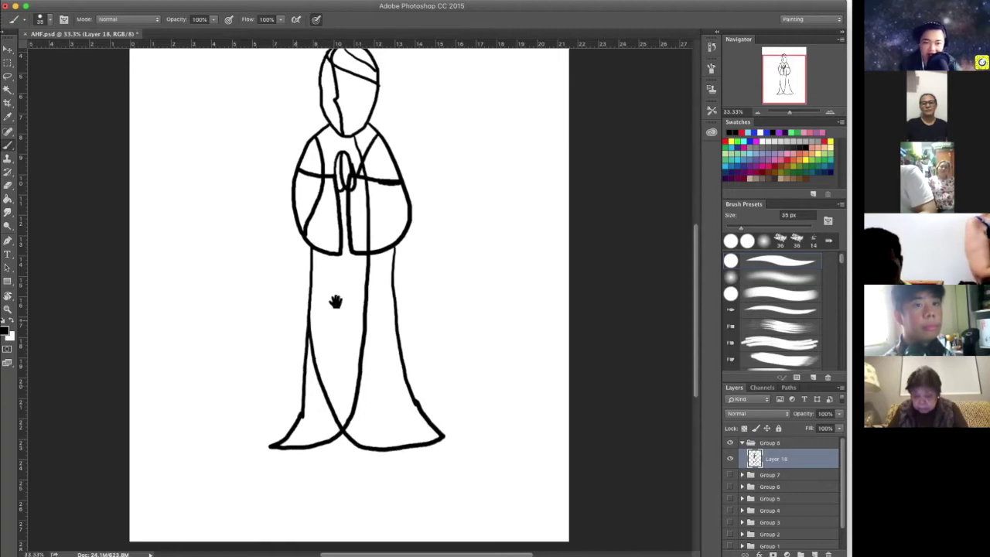
{"action": "left_click_drag", "start_coordinate": [335, 302], "coordinate": [369, 287]}
{"action": "mouse_move", "coordinate": [334, 362]}
{"action": "left_mouse_down"}
{"action": "mouse_move", "coordinate": [313, 350]}
{"action": "mouse_move", "coordinate": [255, 365]}
{"action": "mouse_move", "coordinate": [261, 402]}
{"action": "mouse_move", "coordinate": [213, 413]}
{"action": "mouse_move", "coordinate": [236, 457]}
{"action": "left_mouse_up"}
{"action": "mouse_move", "coordinate": [325, 506]}
{"action": "left_mouse_down"}
{"action": "mouse_move", "coordinate": [403, 485]}
{"action": "mouse_move", "coordinate": [419, 422]}
{"action": "mouse_move", "coordinate": [410, 360]}
{"action": "left_mouse_up"}
{"action": "mouse_move", "coordinate": [334, 357]}
{"action": "left_mouse_down"}
{"action": "mouse_move", "coordinate": [422, 375]}
{"action": "mouse_move", "coordinate": [466, 332]}
{"action": "mouse_move", "coordinate": [567, 387]}
{"action": "left_mouse_up"}
{"action": "mouse_move", "coordinate": [559, 482]}
{"action": "left_mouse_down"}
{"action": "mouse_move", "coordinate": [421, 511]}
{"action": "mouse_move", "coordinate": [404, 468]}
{"action": "mouse_move", "coordinate": [375, 469]}
{"action": "mouse_move", "coordinate": [341, 422]}
{"action": "mouse_move", "coordinate": [366, 404]}
{"action": "mouse_move", "coordinate": [363, 386]}
{"action": "mouse_move", "coordinate": [407, 388]}
{"action": "left_mouse_up"}
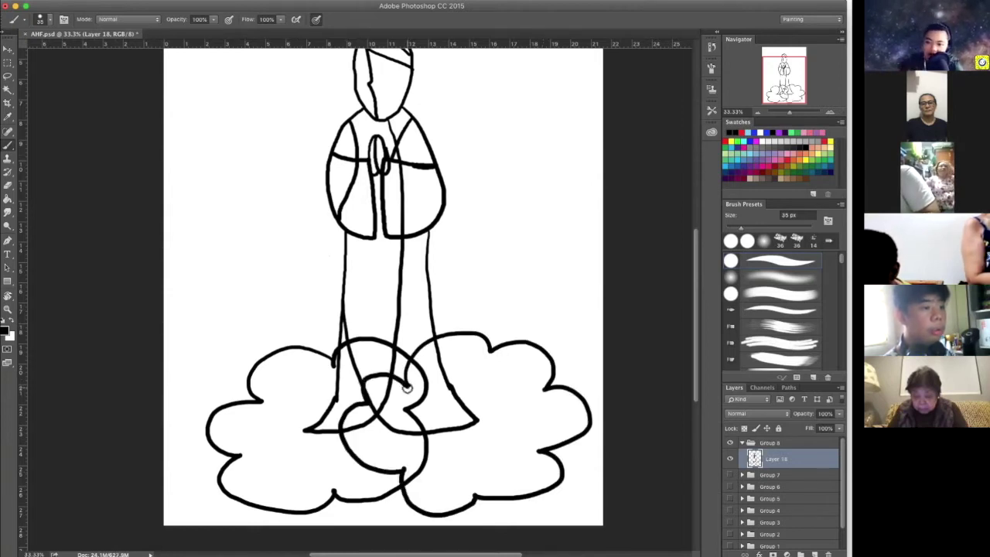
- Draw locks of hair down both sides of the head, ending in points at the shoulders
{"action": "left_click_drag", "start_coordinate": [440, 274], "coordinate": [436, 390]}
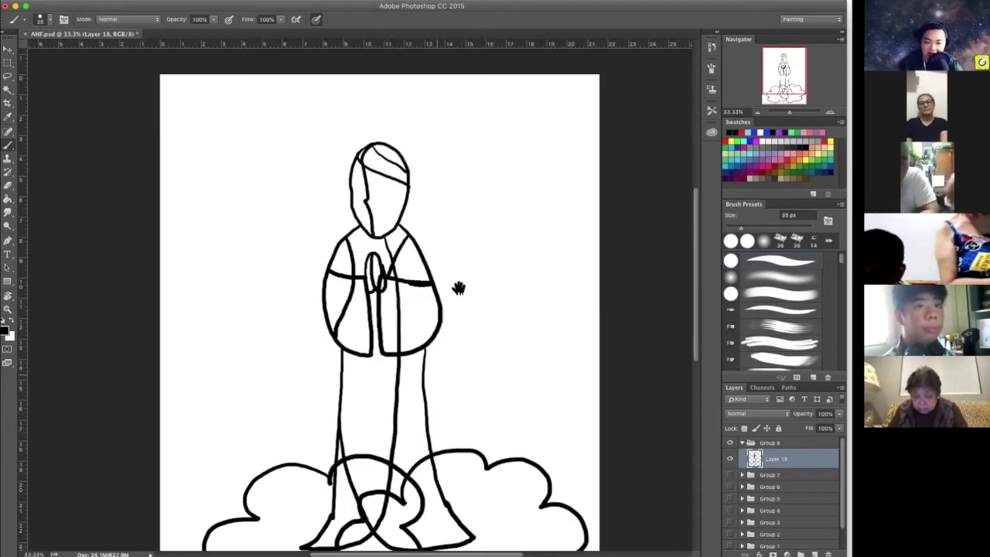
{"action": "scroll", "coordinate": [441, 298], "scroll_direction": "down", "scroll_amount": 2}
{"action": "scroll", "coordinate": [441, 297], "scroll_direction": "left", "scroll_amount": 1}
{"action": "scroll", "coordinate": [434, 348], "scroll_direction": "up", "scroll_amount": 1}
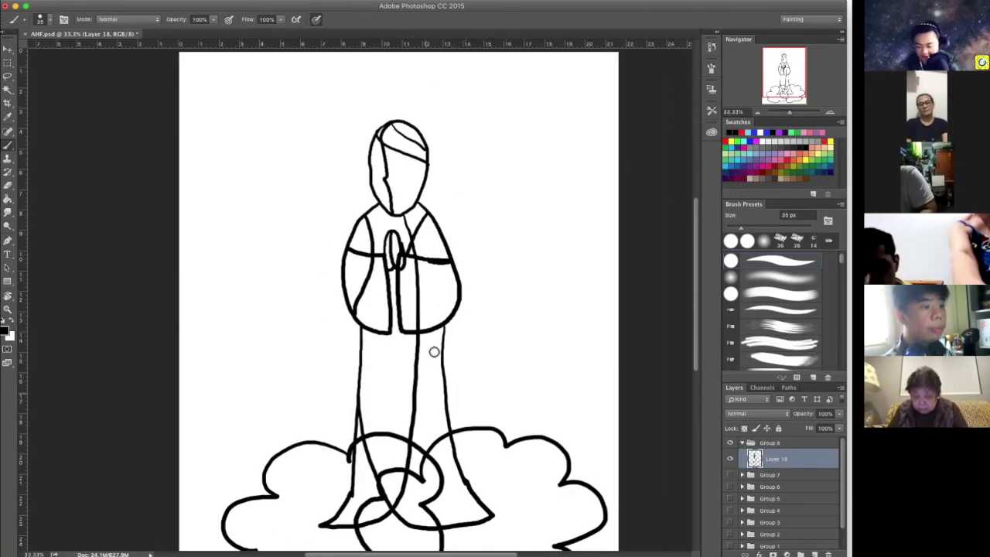
{"action": "key", "text": "super+plus"}
{"action": "left_click", "coordinate": [428, 263]}
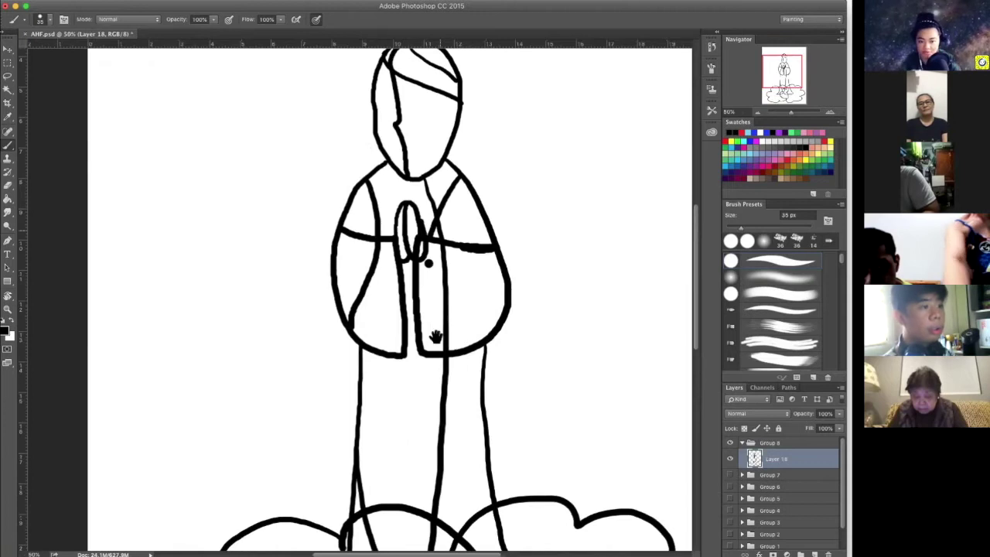
{"action": "scroll", "coordinate": [435, 337], "scroll_direction": "up", "scroll_amount": 2}
{"action": "scroll", "coordinate": [435, 337], "scroll_direction": "right", "scroll_amount": 1}
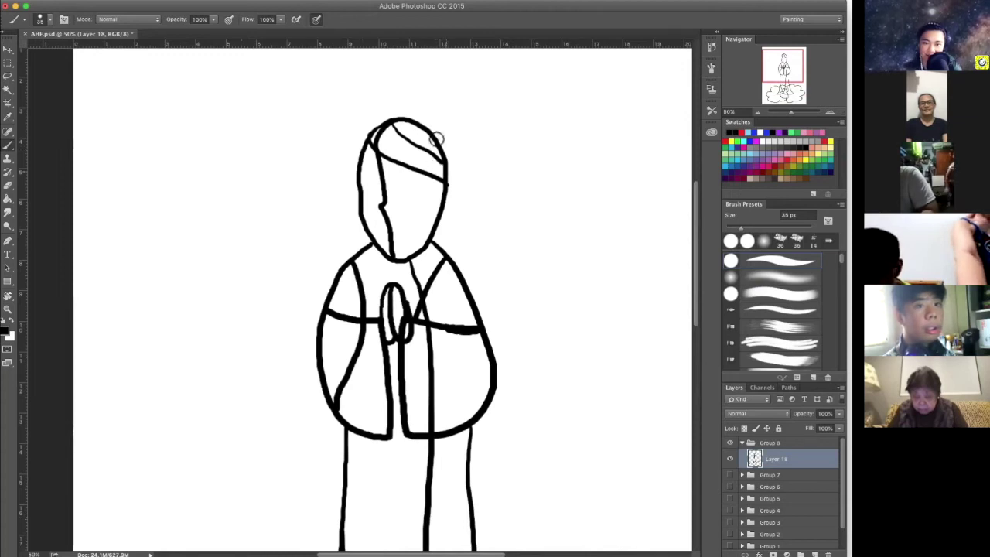
{"action": "mouse_move", "coordinate": [441, 147]}
{"action": "left_mouse_down"}
{"action": "mouse_move", "coordinate": [454, 212]}
{"action": "mouse_move", "coordinate": [439, 278]}
{"action": "left_mouse_up"}
{"action": "left_click_drag", "start_coordinate": [425, 242], "coordinate": [438, 280]}
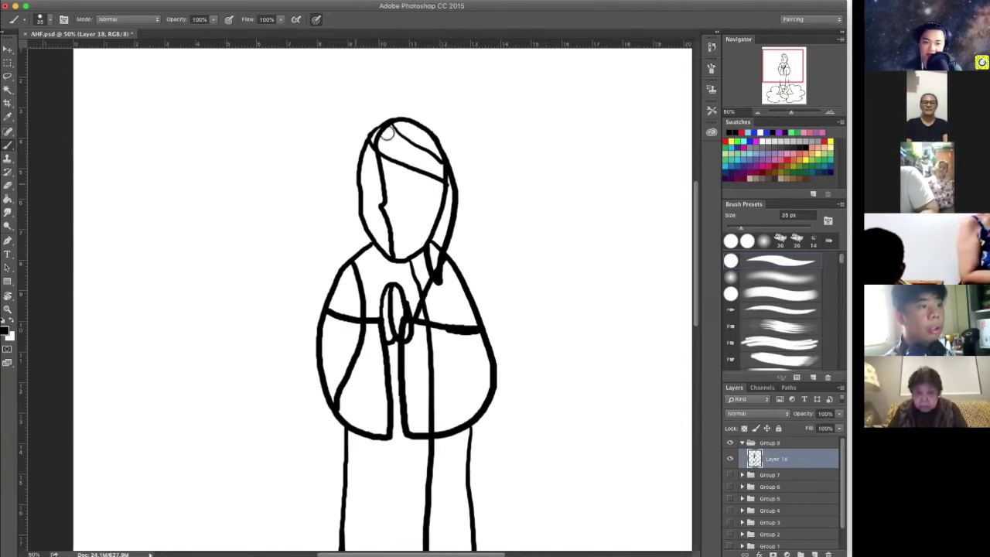
{"action": "left_click_drag", "start_coordinate": [358, 186], "coordinate": [359, 214]}
{"action": "left_click_drag", "start_coordinate": [384, 268], "coordinate": [364, 218]}
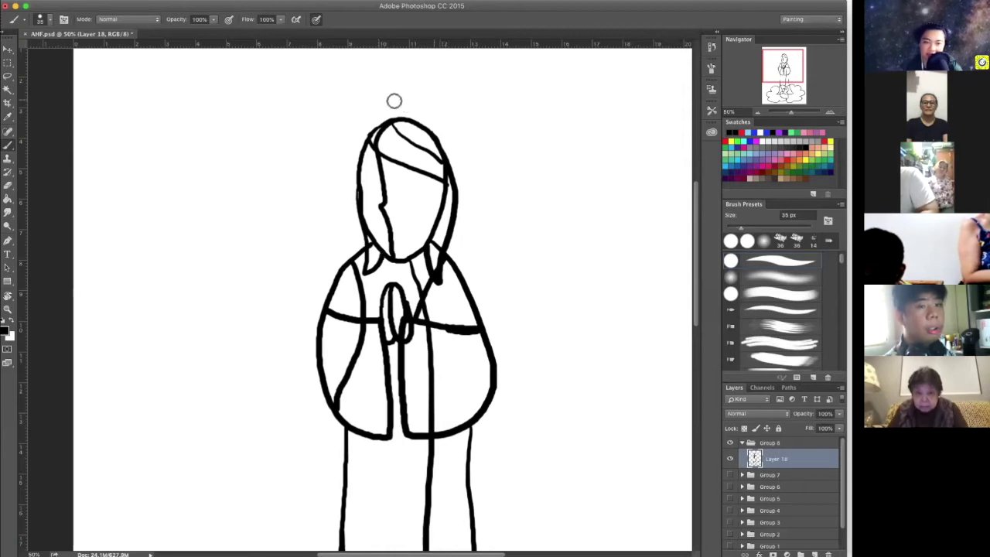
- Draw a veil outline arching over the head and running down both sides to the shoulders
{"action": "left_click_drag", "start_coordinate": [395, 99], "coordinate": [430, 103]}
{"action": "left_click_drag", "start_coordinate": [470, 196], "coordinate": [469, 292]}
{"action": "mouse_move", "coordinate": [397, 98]}
{"action": "left_mouse_down"}
{"action": "mouse_move", "coordinate": [342, 147]}
{"action": "mouse_move", "coordinate": [338, 267]}
{"action": "left_mouse_up"}
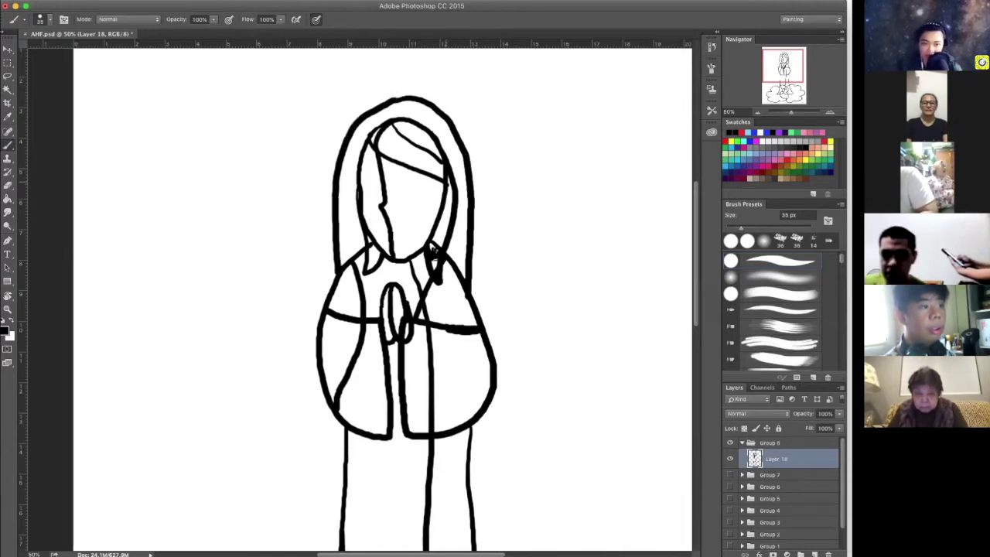
- Draw a large circle above the head, overlapping the veil's upper edge
{"action": "scroll", "coordinate": [432, 249], "scroll_direction": "up", "scroll_amount": 3}
{"action": "scroll", "coordinate": [414, 194], "scroll_direction": "down", "scroll_amount": 1}
{"action": "mouse_move", "coordinate": [445, 137]}
{"action": "left_mouse_down"}
{"action": "mouse_move", "coordinate": [380, 249]}
{"action": "mouse_move", "coordinate": [478, 272]}
{"action": "mouse_move", "coordinate": [504, 238]}
{"action": "left_mouse_up"}
{"action": "mouse_move", "coordinate": [481, 140]}
{"action": "left_mouse_down"}
{"action": "mouse_move", "coordinate": [437, 131]}
{"action": "mouse_move", "coordinate": [403, 163]}
{"action": "mouse_move", "coordinate": [471, 263]}
{"action": "mouse_move", "coordinate": [502, 174]}
{"action": "mouse_move", "coordinate": [445, 149]}
{"action": "mouse_move", "coordinate": [393, 171]}
{"action": "mouse_move", "coordinate": [431, 259]}
{"action": "mouse_move", "coordinate": [494, 236]}
{"action": "mouse_move", "coordinate": [496, 157]}
{"action": "mouse_move", "coordinate": [454, 137]}
{"action": "left_mouse_up"}
{"action": "key", "text": "super+z"}
{"action": "key", "text": "super+alt+z"}
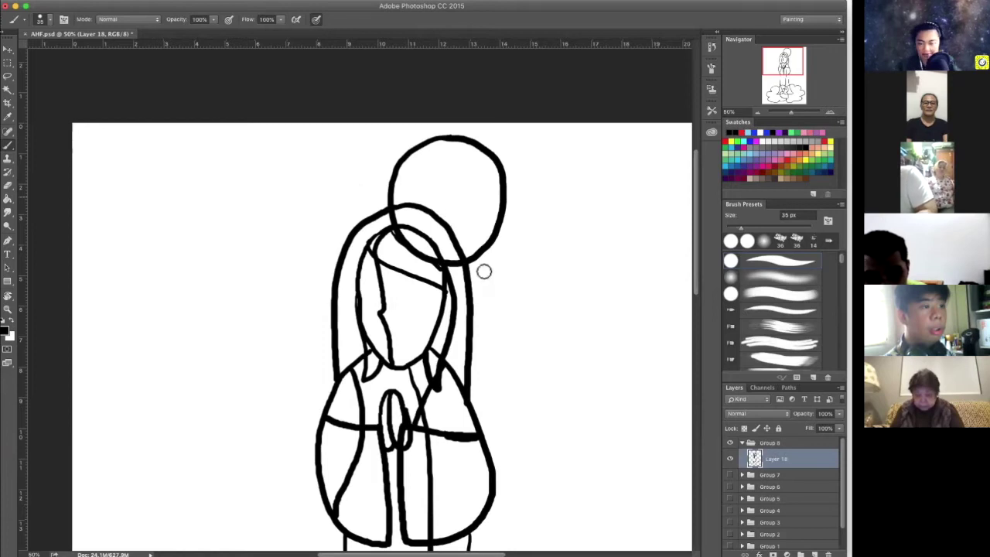
{"action": "key", "text": "super+minus"}
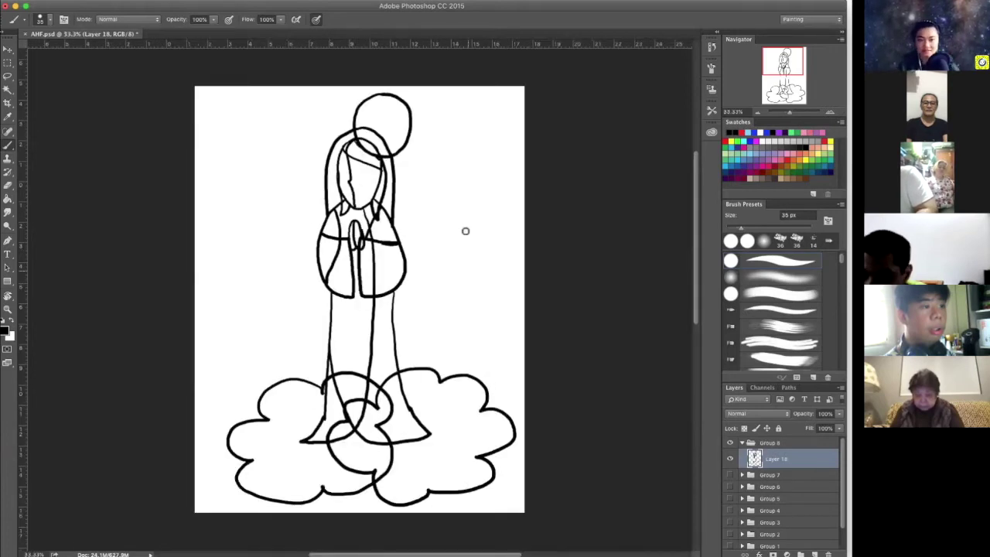
{"action": "key", "text": "super+minus"}
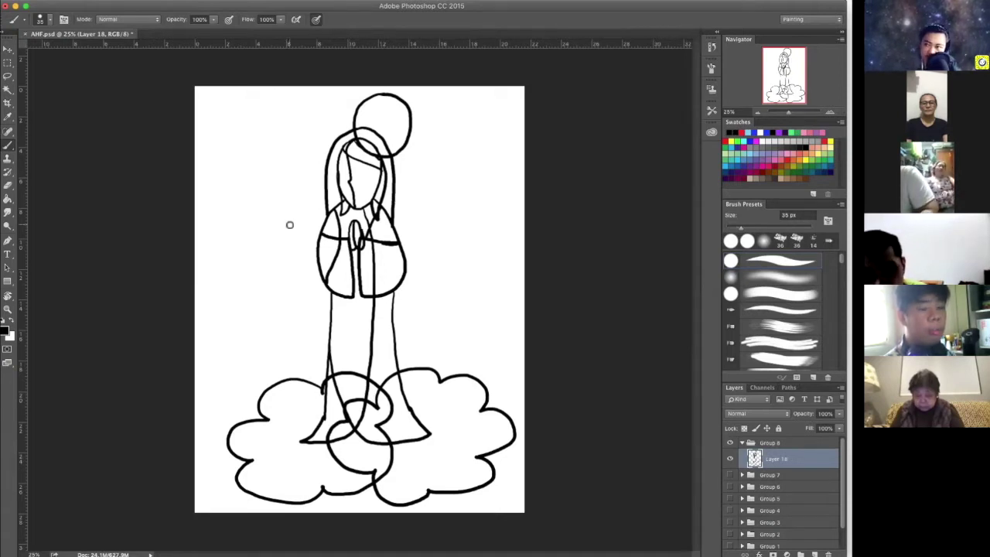
{"action": "left_click_drag", "start_coordinate": [180, 236], "coordinate": [303, 126]}
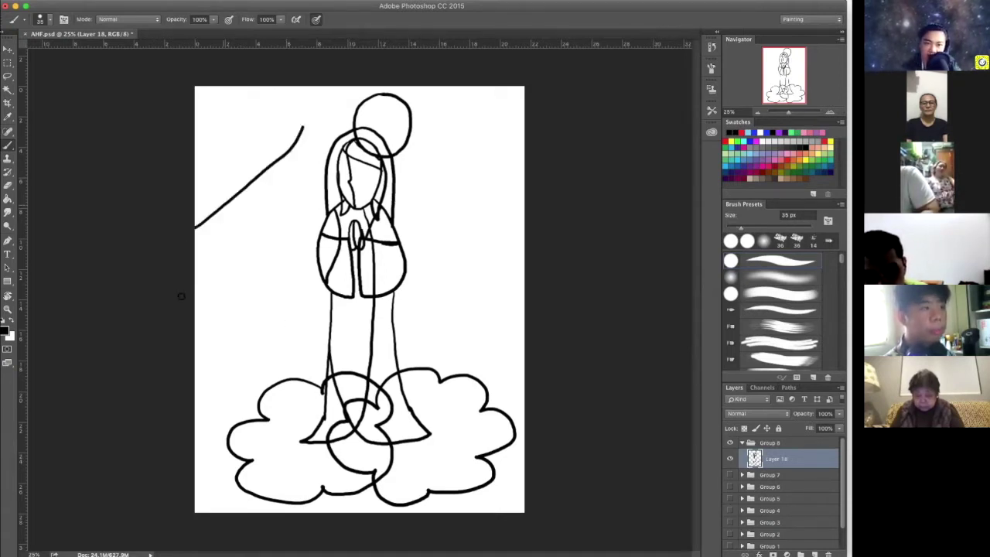
{"action": "left_click_drag", "start_coordinate": [180, 296], "coordinate": [374, 326]}
{"action": "left_click_drag", "start_coordinate": [494, 91], "coordinate": [580, 372]}
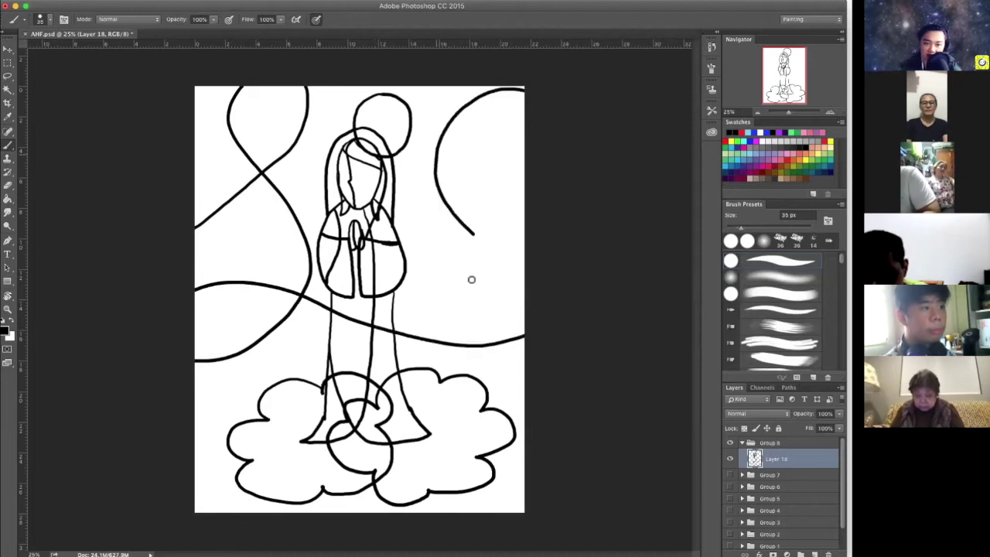
{"action": "left_click_drag", "start_coordinate": [473, 234], "coordinate": [447, 437]}
{"action": "mouse_move", "coordinate": [129, 386]}
{"action": "left_mouse_down"}
{"action": "mouse_move", "coordinate": [389, 453]}
{"action": "mouse_move", "coordinate": [597, 474]}
{"action": "left_mouse_up"}
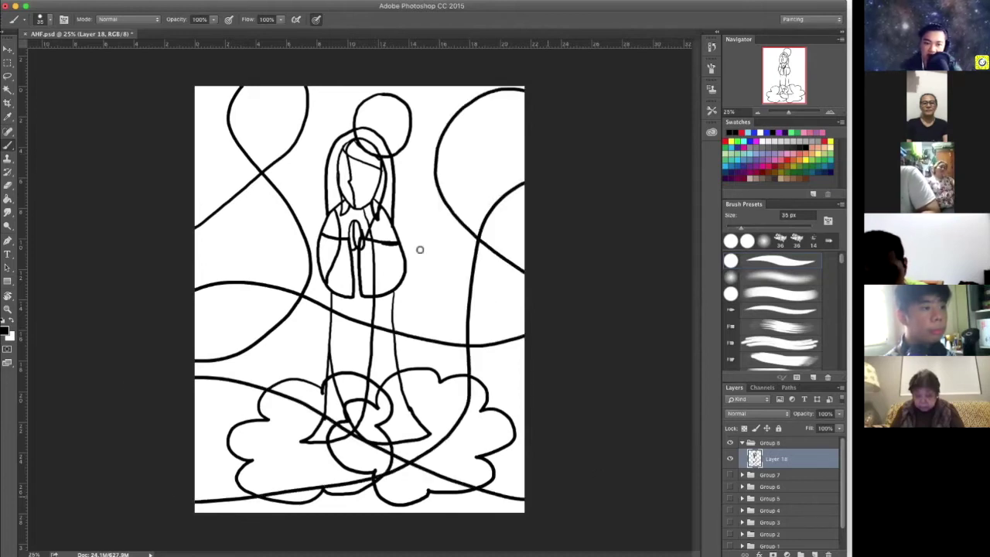
{"action": "left_click_drag", "start_coordinate": [420, 250], "coordinate": [63, 336]}
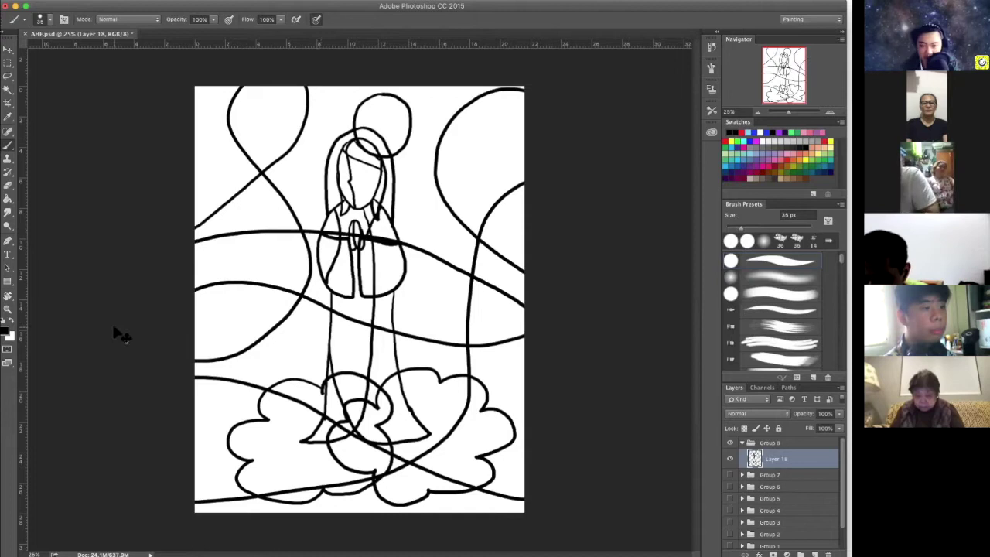
{"action": "key", "text": "super+z"}
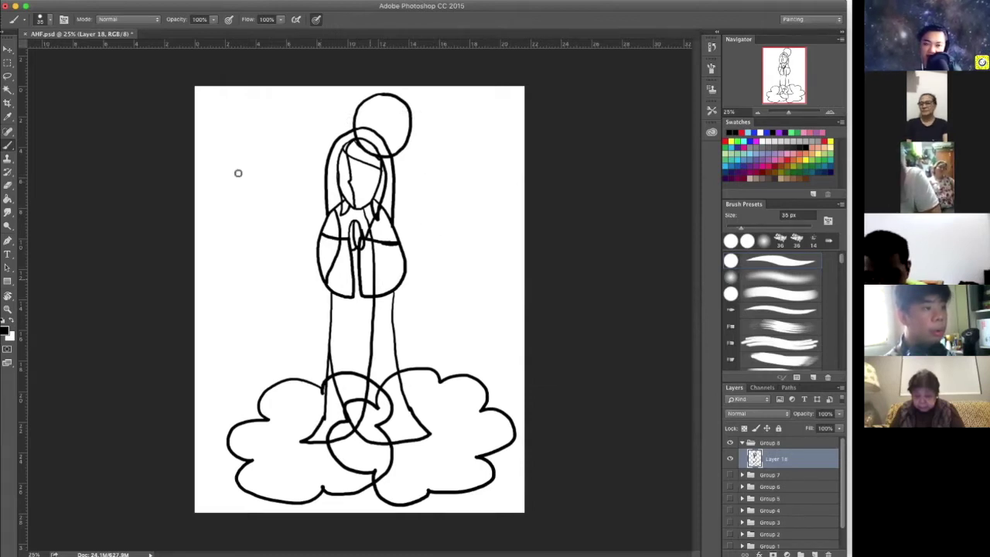
{"action": "left_click_drag", "start_coordinate": [220, 66], "coordinate": [251, 219]}
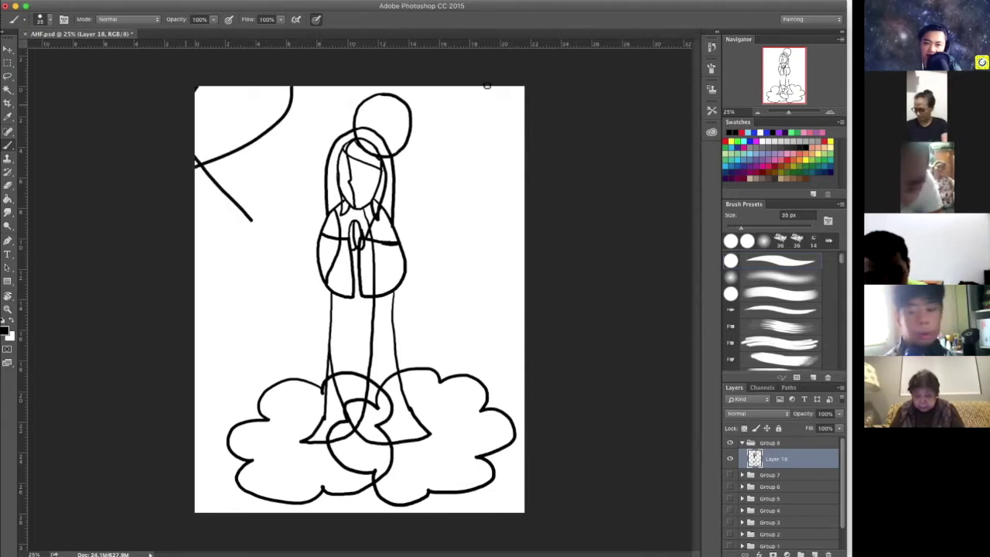
{"action": "left_click_drag", "start_coordinate": [487, 85], "coordinate": [542, 368]}
{"action": "left_click_drag", "start_coordinate": [195, 380], "coordinate": [524, 374]}
{"action": "left_click_drag", "start_coordinate": [195, 255], "coordinate": [512, 205]}
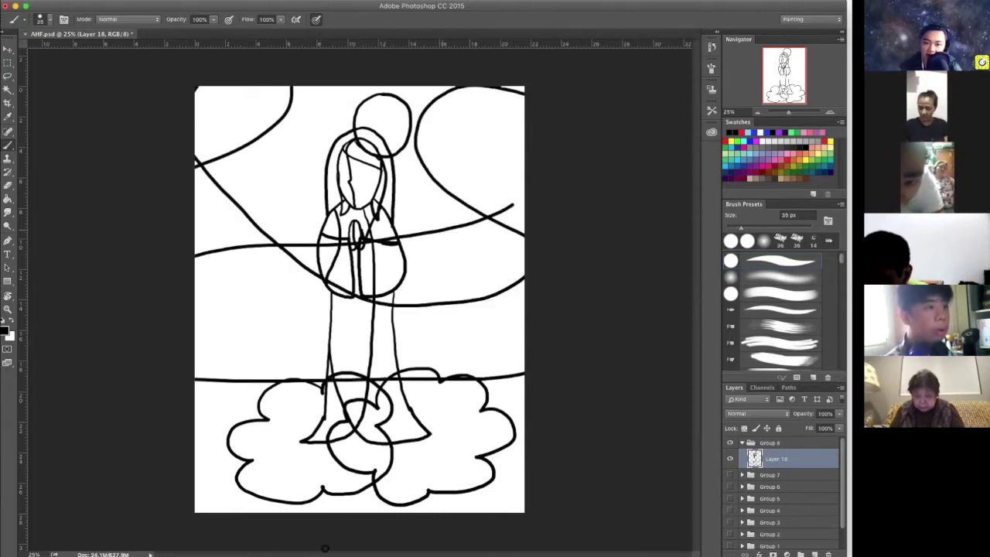
{"action": "left_click_drag", "start_coordinate": [398, 232], "coordinate": [530, 127]}
{"action": "left_click_drag", "start_coordinate": [391, 306], "coordinate": [530, 464]}
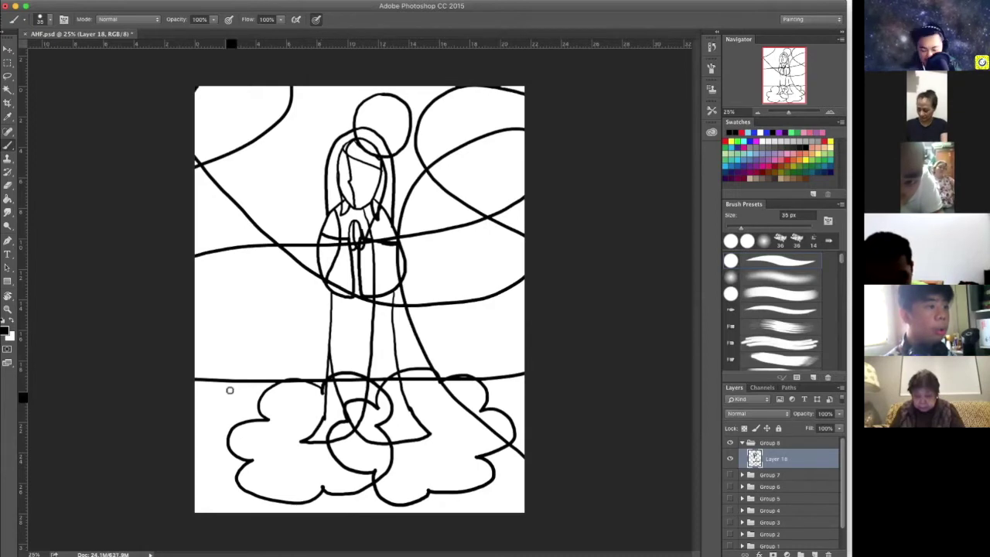
{"action": "key", "text": "super+alt+z"}
{"action": "key", "text": "super+alt+z"}
{"action": "key", "text": "super+alt+z"}
{"action": "key", "text": "super+alt+z"}
{"action": "key", "text": "super+alt+z"}
{"action": "key", "text": "super+alt+z"}
{"action": "key", "text": "super+alt+z"}
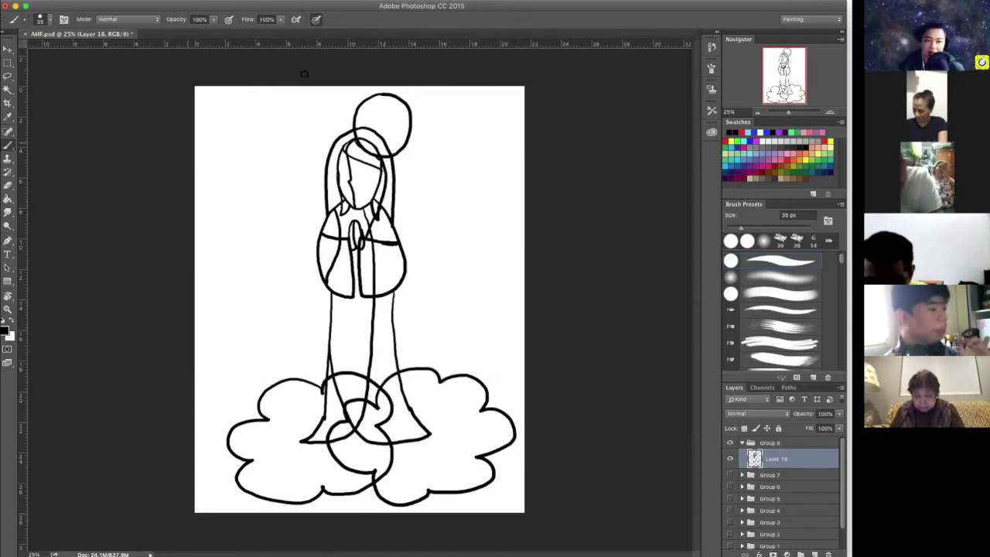
- Divide the background with long flowing curves, including a diagonal band in the page's upper-left corner and curves sweeping around and across the figure
{"action": "left_click_drag", "start_coordinate": [311, 83], "coordinate": [257, 143]}
{"action": "left_click_drag", "start_coordinate": [265, 84], "coordinate": [195, 133]}
{"action": "left_click_drag", "start_coordinate": [257, 142], "coordinate": [195, 209]}
{"action": "left_click_drag", "start_coordinate": [195, 350], "coordinate": [526, 215]}
{"action": "mouse_move", "coordinate": [349, 85]}
{"action": "left_mouse_down"}
{"action": "mouse_move", "coordinate": [316, 118]}
{"action": "mouse_move", "coordinate": [437, 333]}
{"action": "mouse_move", "coordinate": [525, 325]}
{"action": "left_mouse_up"}
{"action": "mouse_move", "coordinate": [448, 84]}
{"action": "left_mouse_down"}
{"action": "mouse_move", "coordinate": [463, 92]}
{"action": "mouse_move", "coordinate": [378, 314]}
{"action": "left_mouse_up"}
{"action": "left_click_drag", "start_coordinate": [196, 513], "coordinate": [373, 317]}
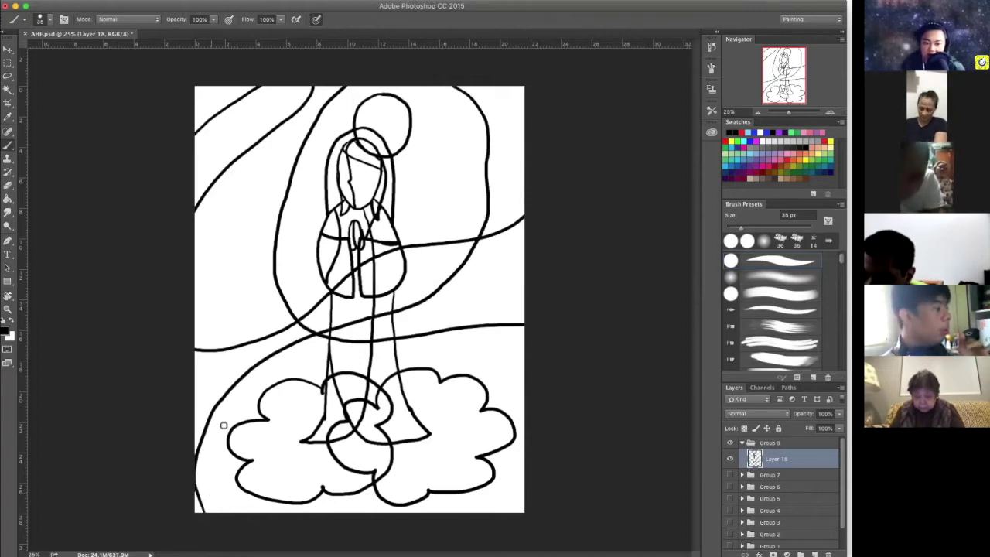
{"action": "left_click_drag", "start_coordinate": [195, 420], "coordinate": [287, 474]}
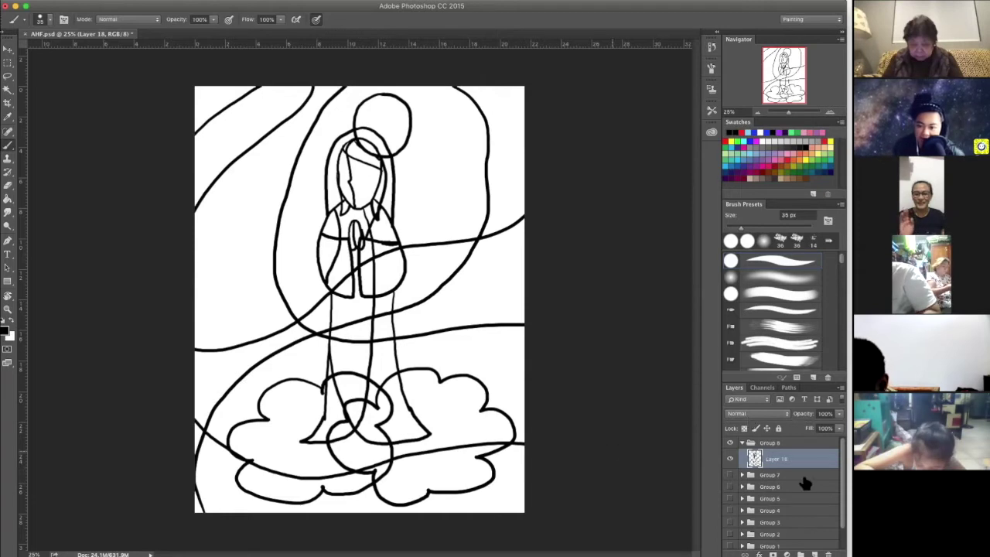
- Duplicate Layer 18 and make the original Layer 18 active again
{"action": "left_click_drag", "start_coordinate": [771, 461], "coordinate": [815, 554]}
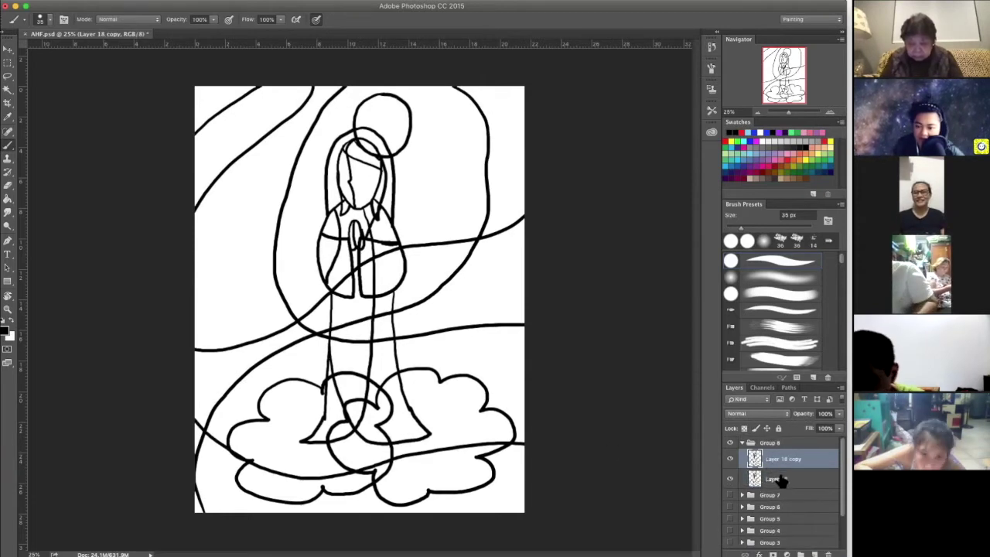
{"action": "key", "text": "alt+bracketleft"}
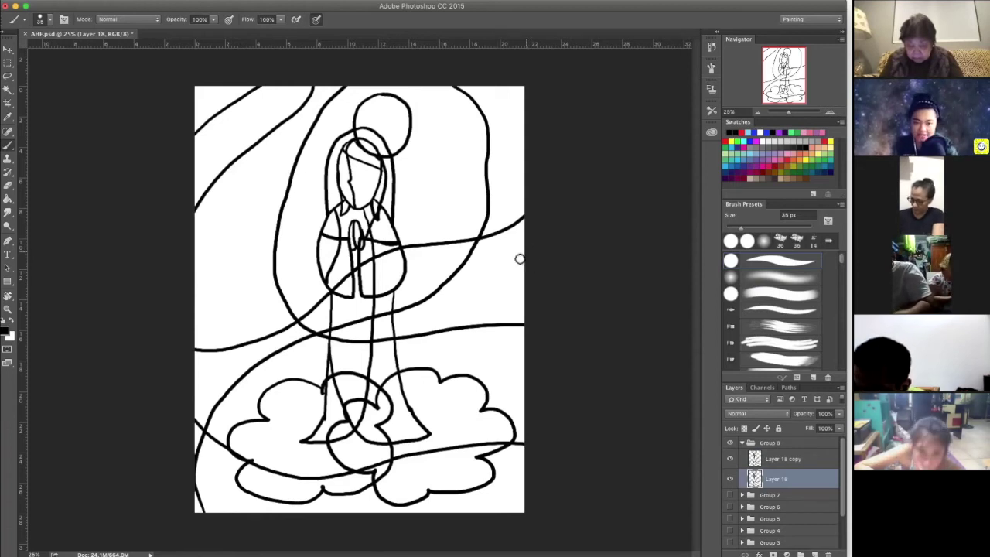
{"action": "key", "text": "super+plus"}
{"action": "key", "text": "space"}
{"action": "mouse_move", "coordinate": [541, 267]}
{"action": "left_mouse_down"}
{"action": "mouse_move", "coordinate": [495, 290]}
{"action": "mouse_move", "coordinate": [486, 308]}
{"action": "left_mouse_up"}
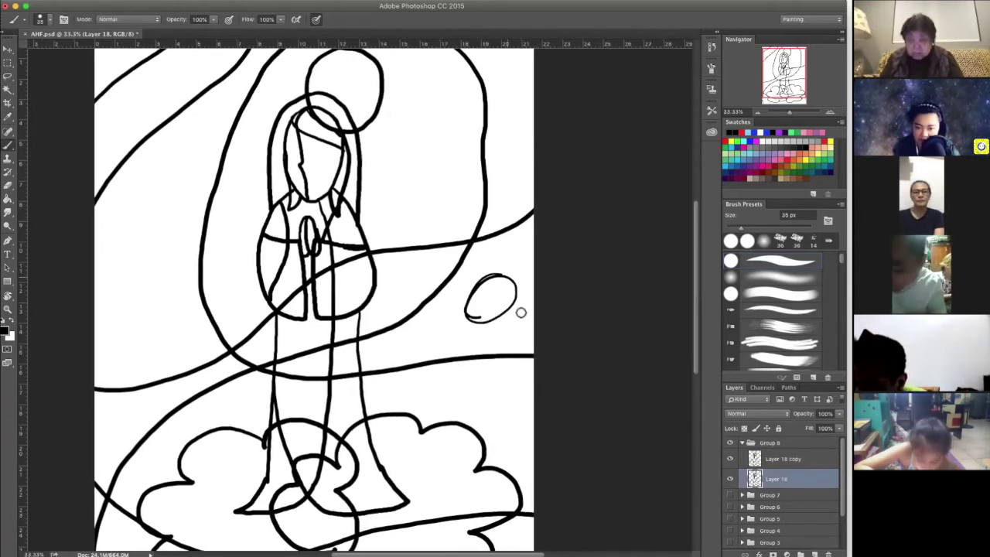
{"action": "key", "text": "super+z"}
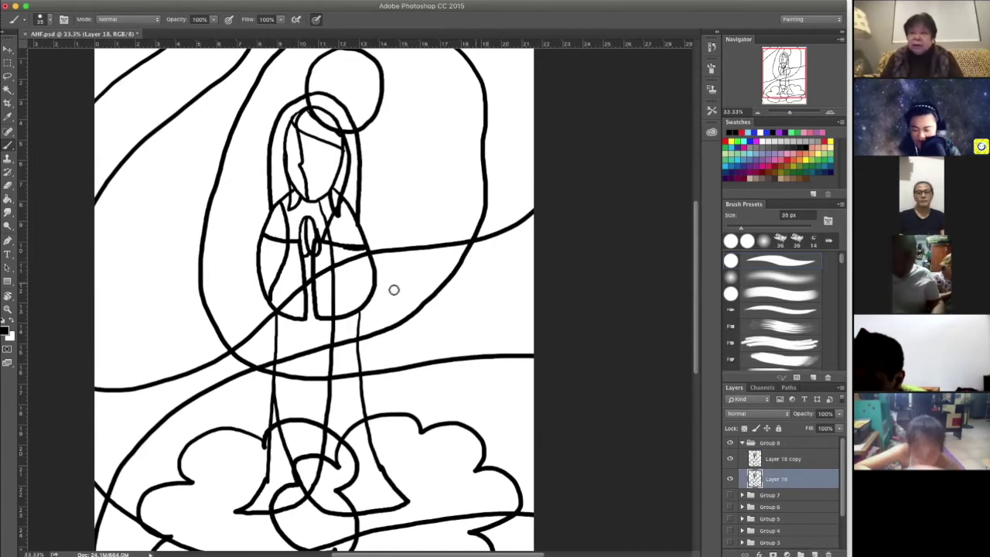
- Fill the pointed background section beside the figure's right sleeve with slanted hatch lines, from its outer tip to the robe
{"action": "key", "text": "super+equal"}
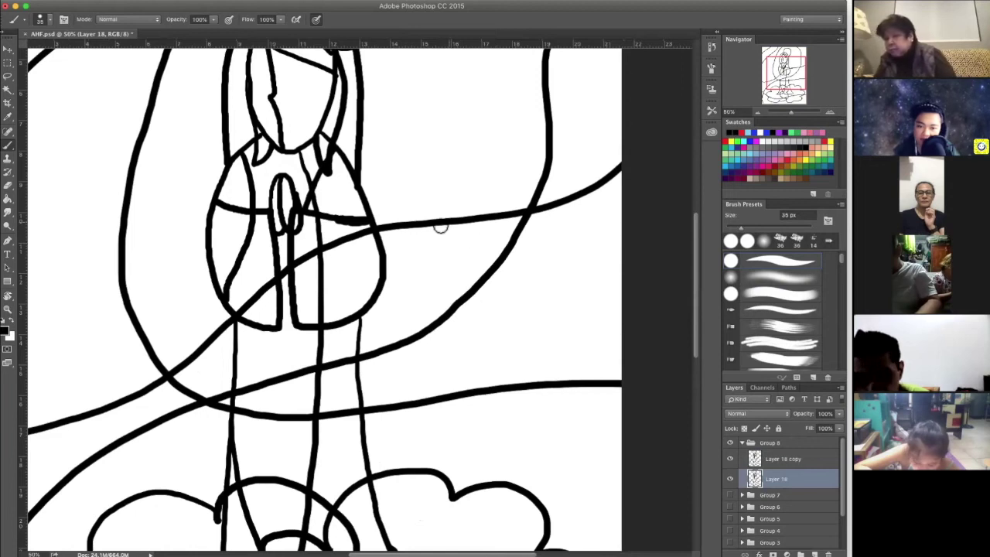
{"action": "left_click_drag", "start_coordinate": [438, 227], "coordinate": [475, 284]}
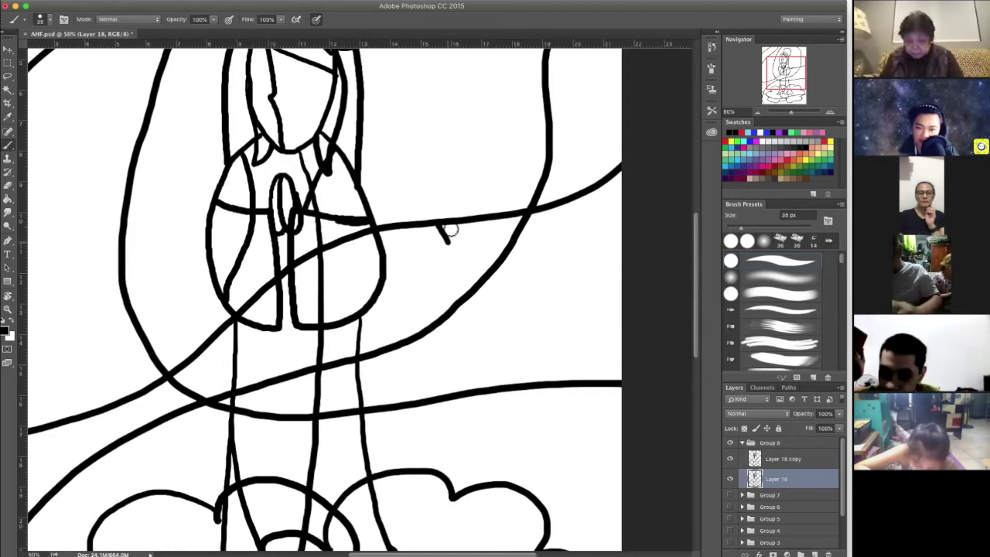
{"action": "left_click_drag", "start_coordinate": [455, 226], "coordinate": [479, 277]}
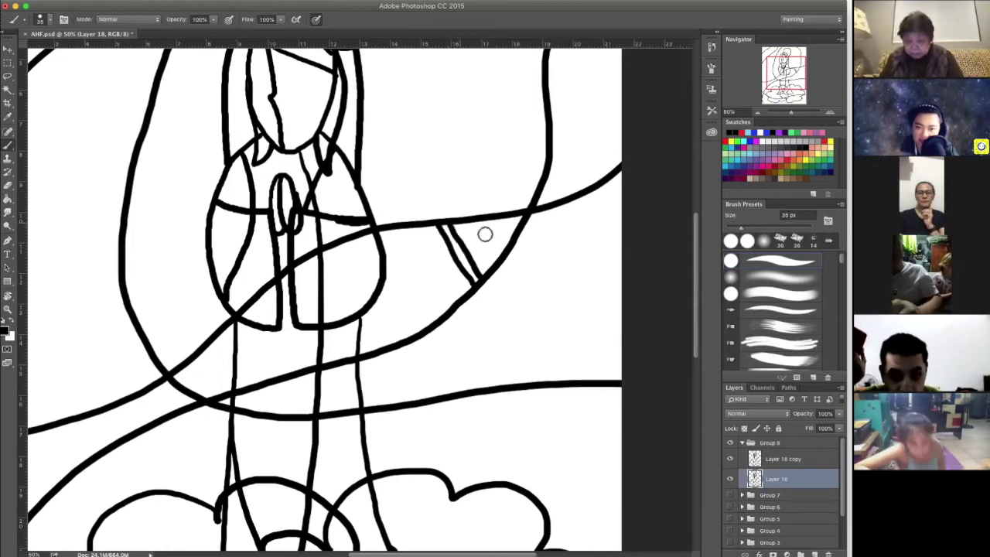
{"action": "left_click_drag", "start_coordinate": [469, 223], "coordinate": [495, 265]}
{"action": "left_click_drag", "start_coordinate": [486, 223], "coordinate": [508, 249]}
{"action": "mouse_move", "coordinate": [478, 221]}
{"action": "left_mouse_down"}
{"action": "mouse_move", "coordinate": [501, 246]}
{"action": "mouse_move", "coordinate": [507, 218]}
{"action": "left_mouse_up"}
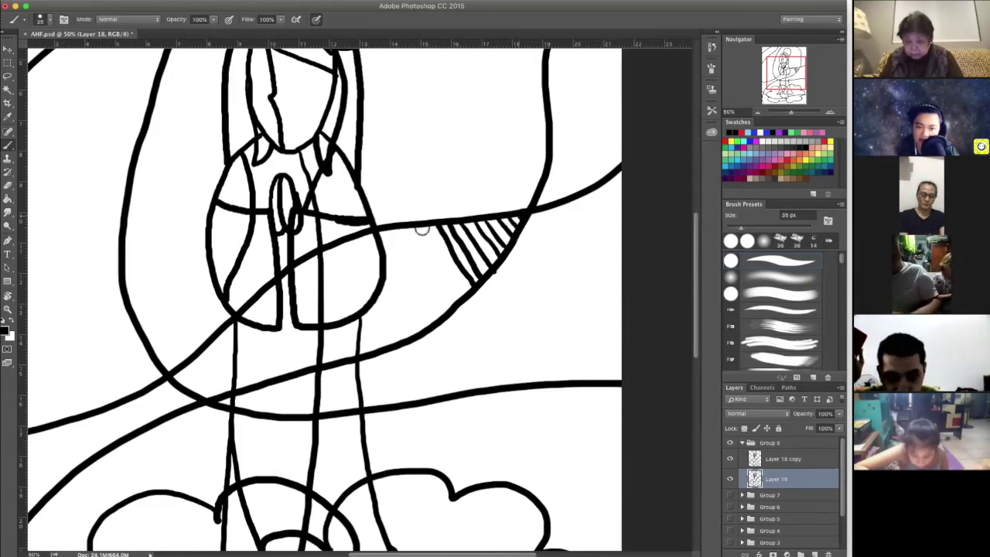
{"action": "mouse_move", "coordinate": [468, 301]}
{"action": "left_mouse_down"}
{"action": "mouse_move", "coordinate": [429, 223]}
{"action": "mouse_move", "coordinate": [464, 297]}
{"action": "left_mouse_up"}
{"action": "key", "text": "super+alt+z"}
{"action": "key", "text": "super+alt+z"}
{"action": "mouse_move", "coordinate": [410, 229]}
{"action": "left_mouse_down"}
{"action": "mouse_move", "coordinate": [452, 310]}
{"action": "mouse_move", "coordinate": [410, 229]}
{"action": "left_mouse_up"}
{"action": "mouse_move", "coordinate": [434, 317]}
{"action": "left_mouse_down"}
{"action": "mouse_move", "coordinate": [391, 226]}
{"action": "mouse_move", "coordinate": [422, 332]}
{"action": "left_mouse_up"}
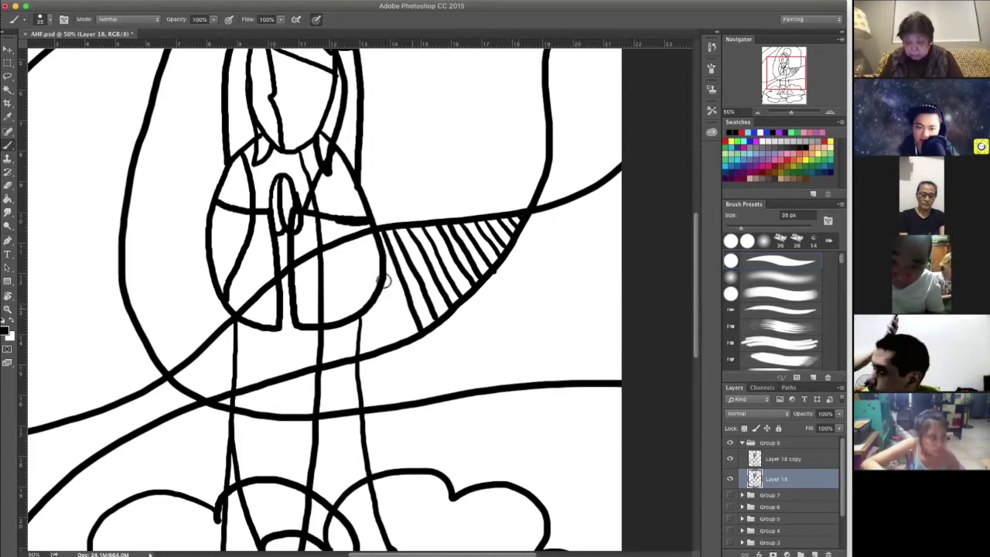
{"action": "left_click_drag", "start_coordinate": [384, 275], "coordinate": [402, 341]}
{"action": "left_click_drag", "start_coordinate": [362, 307], "coordinate": [378, 349]}
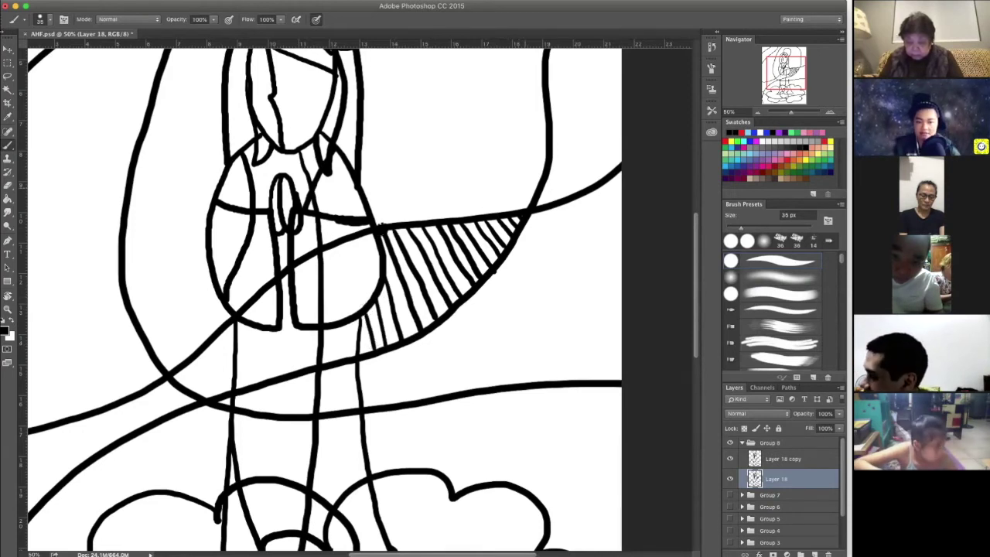
- Hatch the diagonal band in the page's upper-left corner with slanted parallel lines along its whole length
{"action": "scroll", "coordinate": [402, 263], "scroll_direction": "up", "scroll_amount": 4}
{"action": "scroll", "coordinate": [405, 252], "scroll_direction": "up", "scroll_amount": 1}
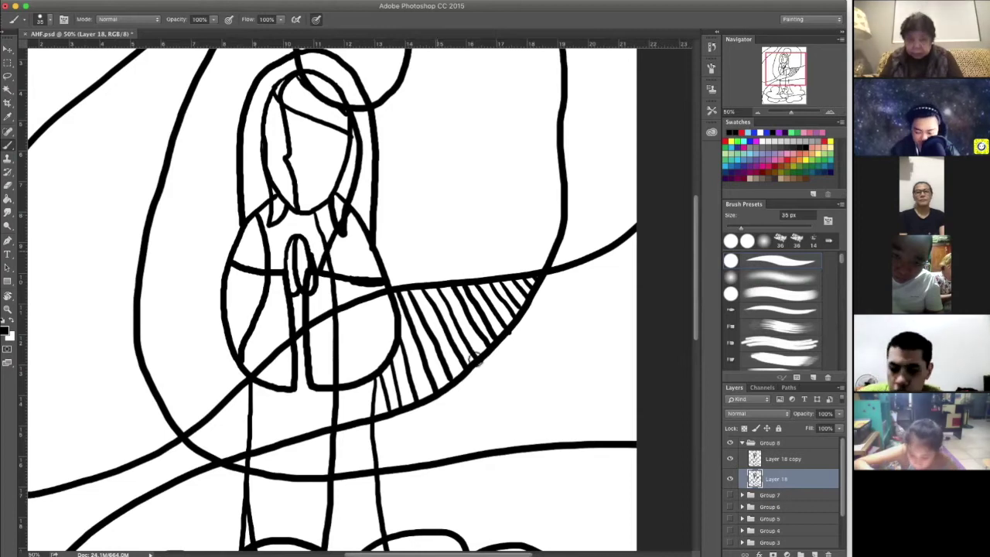
{"action": "scroll", "coordinate": [471, 248], "scroll_direction": "down", "scroll_amount": 5}
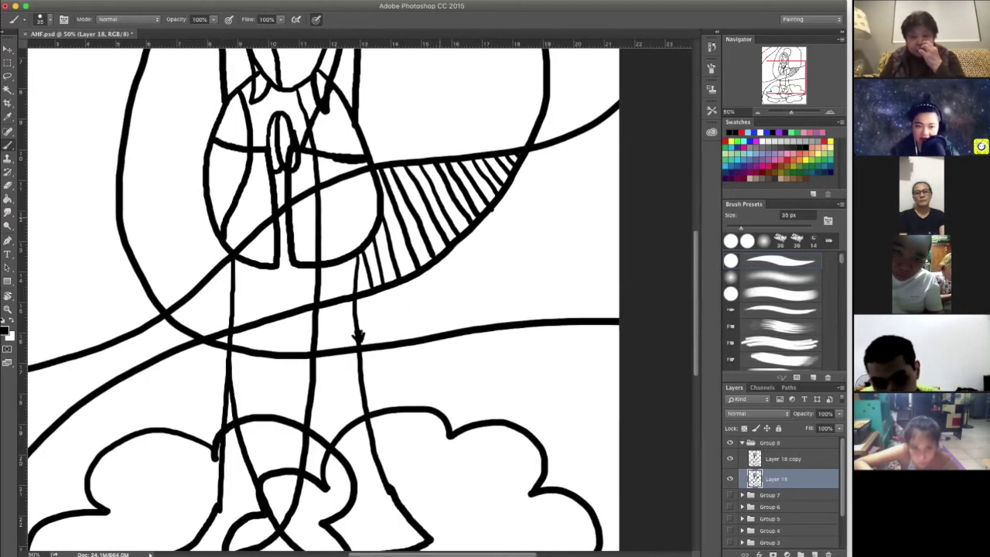
{"action": "scroll", "coordinate": [359, 335], "scroll_direction": "up", "scroll_amount": 3}
{"action": "scroll", "coordinate": [412, 328], "scroll_direction": "up", "scroll_amount": 2}
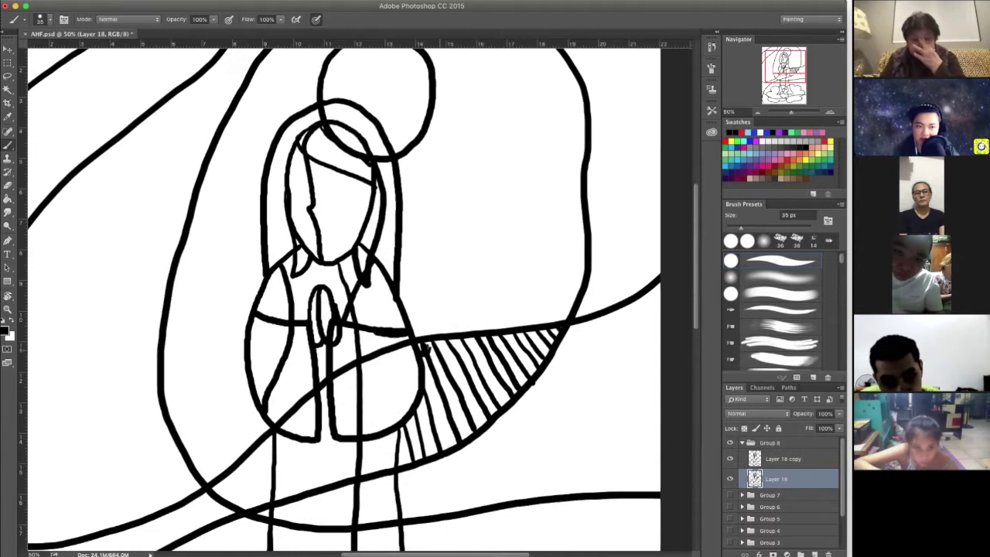
{"action": "scroll", "coordinate": [427, 348], "scroll_direction": "up", "scroll_amount": 2}
{"action": "scroll", "coordinate": [266, 130], "scroll_direction": "left", "scroll_amount": 3}
{"action": "scroll", "coordinate": [265, 130], "scroll_direction": "up", "scroll_amount": 2}
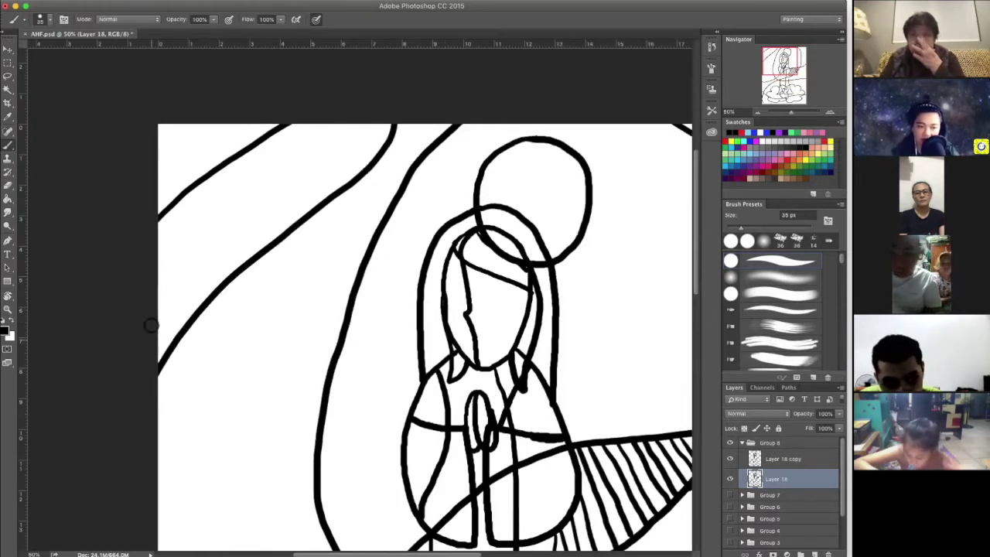
{"action": "left_click_drag", "start_coordinate": [159, 333], "coordinate": [173, 344]}
{"action": "left_click_drag", "start_coordinate": [159, 308], "coordinate": [184, 325]}
{"action": "left_click_drag", "start_coordinate": [160, 284], "coordinate": [193, 315]}
{"action": "mouse_move", "coordinate": [159, 254]}
{"action": "left_mouse_down"}
{"action": "mouse_move", "coordinate": [206, 297]}
{"action": "mouse_move", "coordinate": [160, 226]}
{"action": "left_mouse_up"}
{"action": "mouse_move", "coordinate": [232, 267]}
{"action": "left_mouse_down"}
{"action": "mouse_move", "coordinate": [209, 217]}
{"action": "mouse_move", "coordinate": [259, 256]}
{"action": "left_mouse_up"}
{"action": "mouse_move", "coordinate": [207, 183]}
{"action": "left_mouse_down"}
{"action": "mouse_move", "coordinate": [280, 245]}
{"action": "mouse_move", "coordinate": [227, 165]}
{"action": "mouse_move", "coordinate": [292, 229]}
{"action": "left_mouse_up"}
{"action": "left_click_drag", "start_coordinate": [209, 188], "coordinate": [277, 240]}
{"action": "left_click_drag", "start_coordinate": [244, 157], "coordinate": [310, 210]}
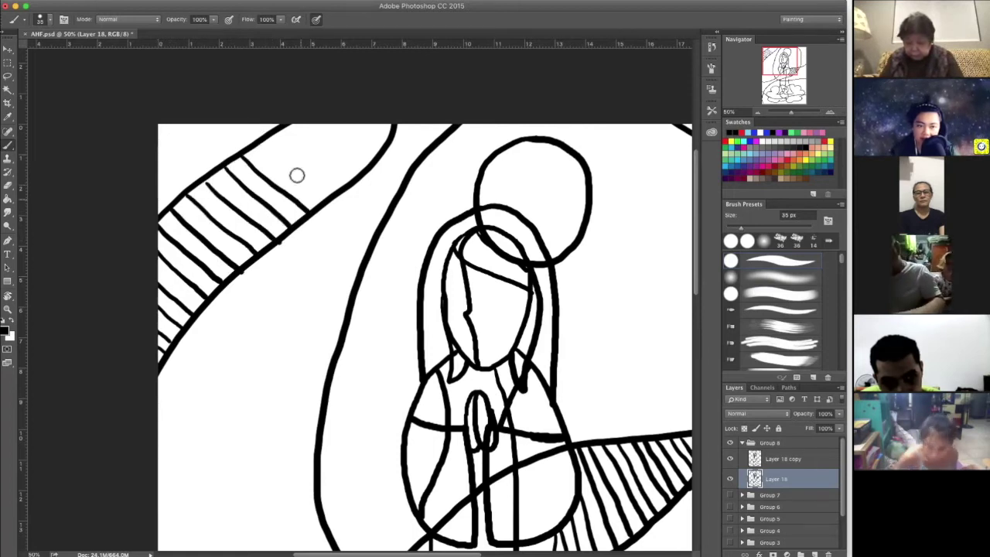
{"action": "left_click_drag", "start_coordinate": [266, 141], "coordinate": [323, 199]}
{"action": "left_click_drag", "start_coordinate": [286, 126], "coordinate": [345, 184]}
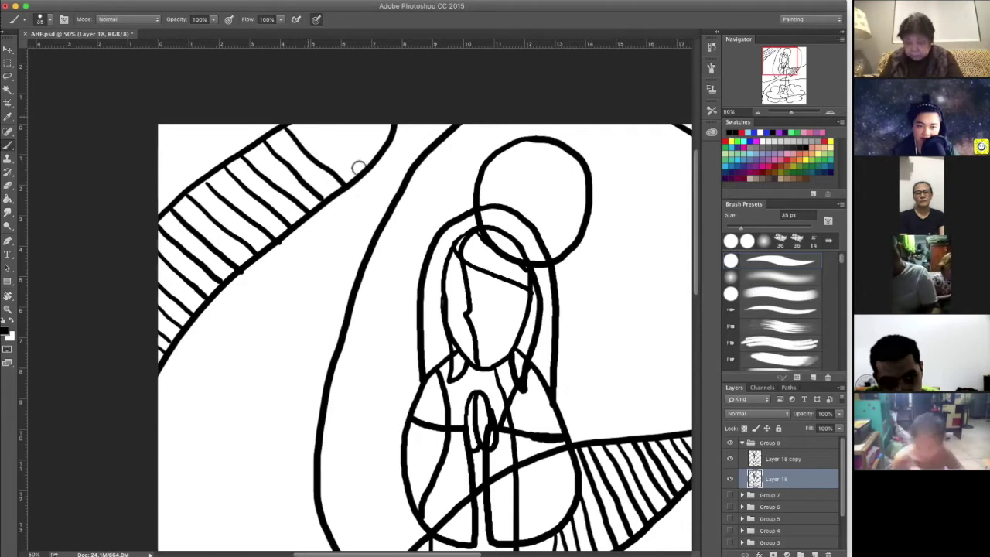
{"action": "left_click_drag", "start_coordinate": [312, 124], "coordinate": [362, 169]}
{"action": "left_click_drag", "start_coordinate": [372, 117], "coordinate": [389, 149]}
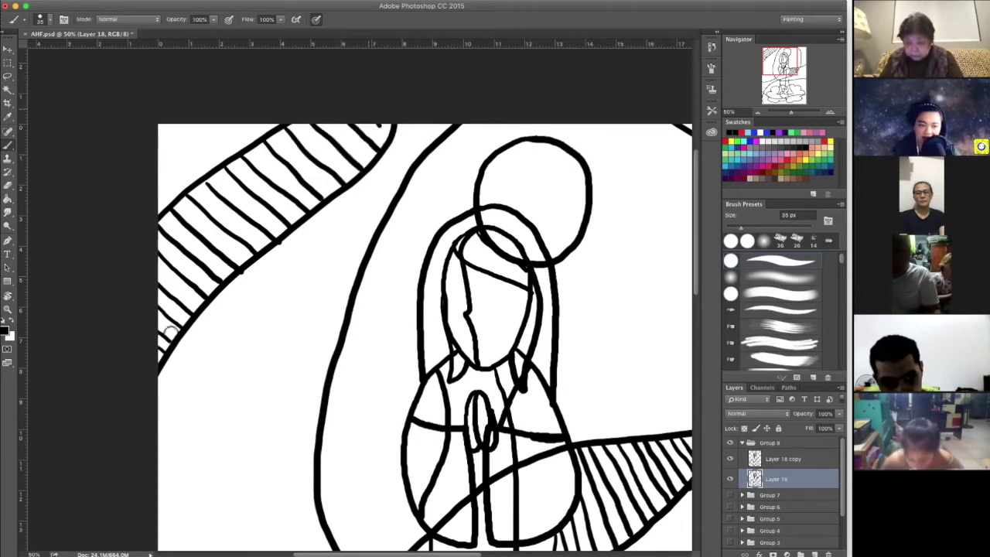
- Add crossing strokes over the lower part of the upper-left band's hatching to form a cross-hatched pattern
{"action": "mouse_move", "coordinate": [177, 336]}
{"action": "left_mouse_down"}
{"action": "mouse_move", "coordinate": [150, 332]}
{"action": "mouse_move", "coordinate": [193, 320]}
{"action": "mouse_move", "coordinate": [159, 314]}
{"action": "mouse_move", "coordinate": [206, 295]}
{"action": "mouse_move", "coordinate": [209, 279]}
{"action": "mouse_move", "coordinate": [152, 294]}
{"action": "mouse_move", "coordinate": [241, 278]}
{"action": "mouse_move", "coordinate": [158, 269]}
{"action": "mouse_move", "coordinate": [258, 258]}
{"action": "mouse_move", "coordinate": [158, 271]}
{"action": "left_mouse_up"}
{"action": "left_click_drag", "start_coordinate": [261, 243], "coordinate": [158, 257]}
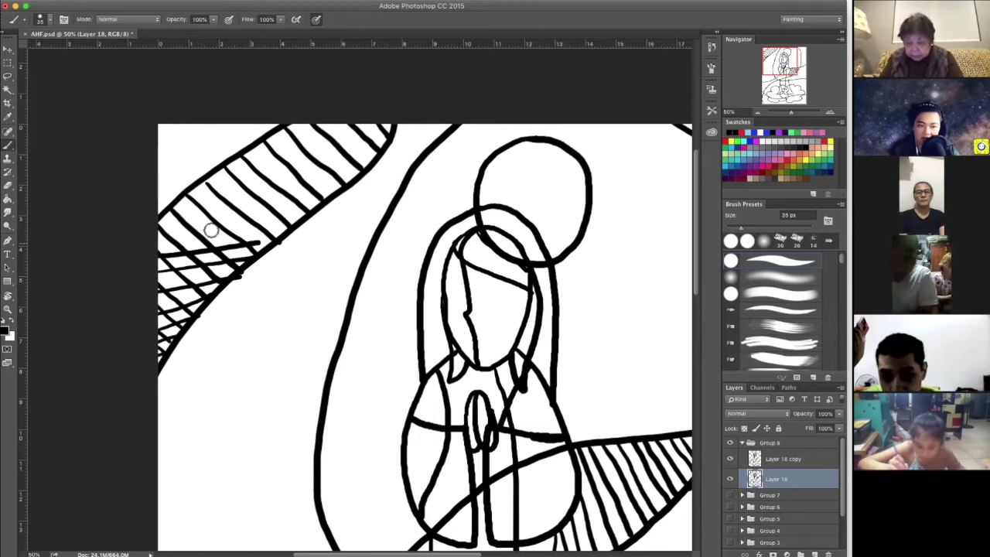
{"action": "left_click_drag", "start_coordinate": [211, 230], "coordinate": [279, 220]}
{"action": "mouse_move", "coordinate": [164, 218]}
{"action": "left_mouse_down"}
{"action": "mouse_move", "coordinate": [244, 209]}
{"action": "mouse_move", "coordinate": [179, 210]}
{"action": "left_mouse_up"}
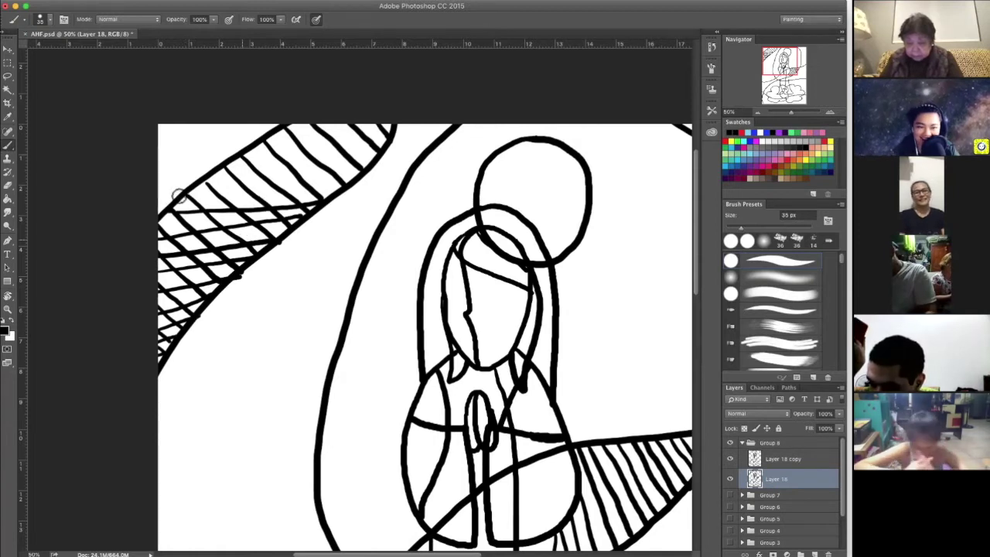
{"action": "left_click_drag", "start_coordinate": [188, 193], "coordinate": [231, 197]}
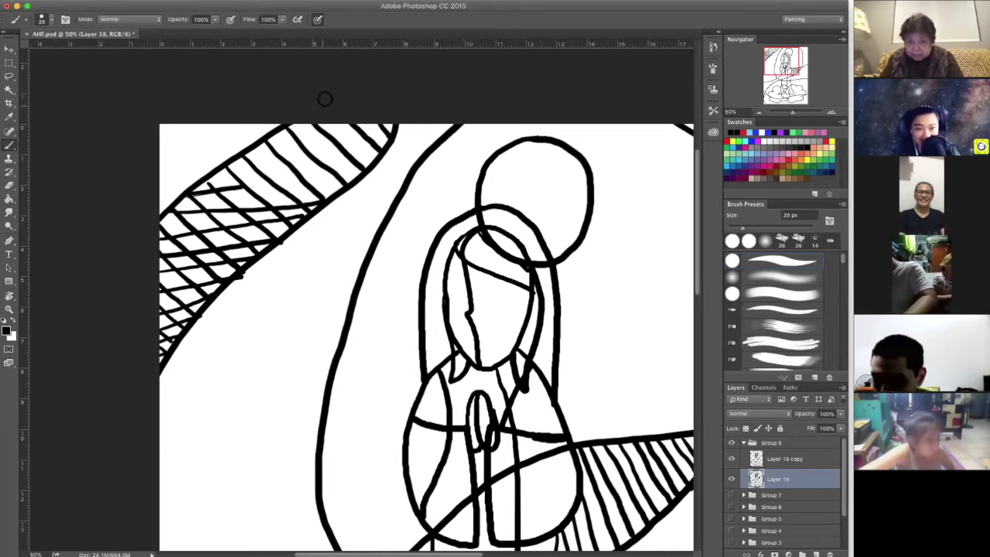
- Undo the last crossing strokes in the upper-left band and redraw them, extending the cross-hatching to the band's upper end
{"action": "key", "text": "ctrl+alt+z"}
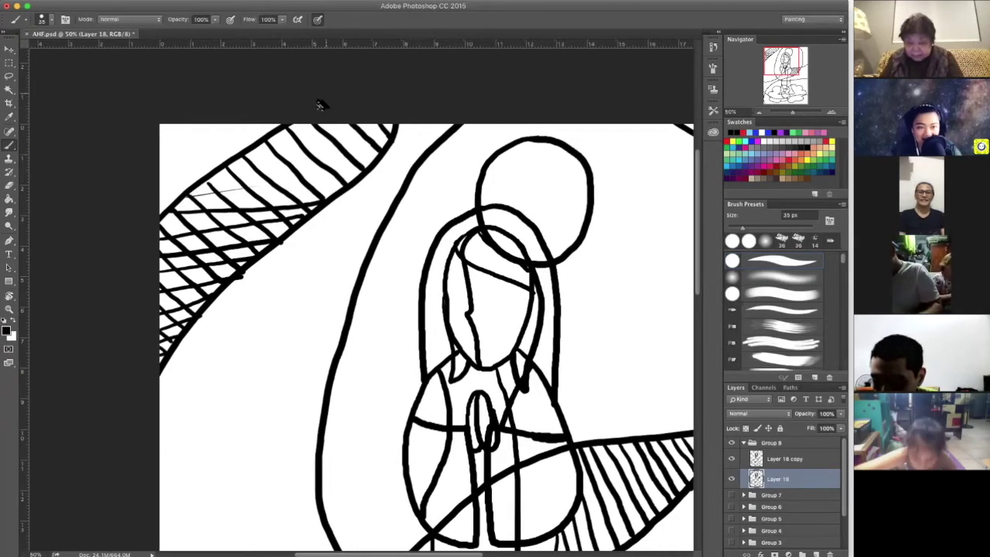
{"action": "key", "text": "ctrl+alt+z"}
{"action": "left_click_drag", "start_coordinate": [164, 220], "coordinate": [309, 194]}
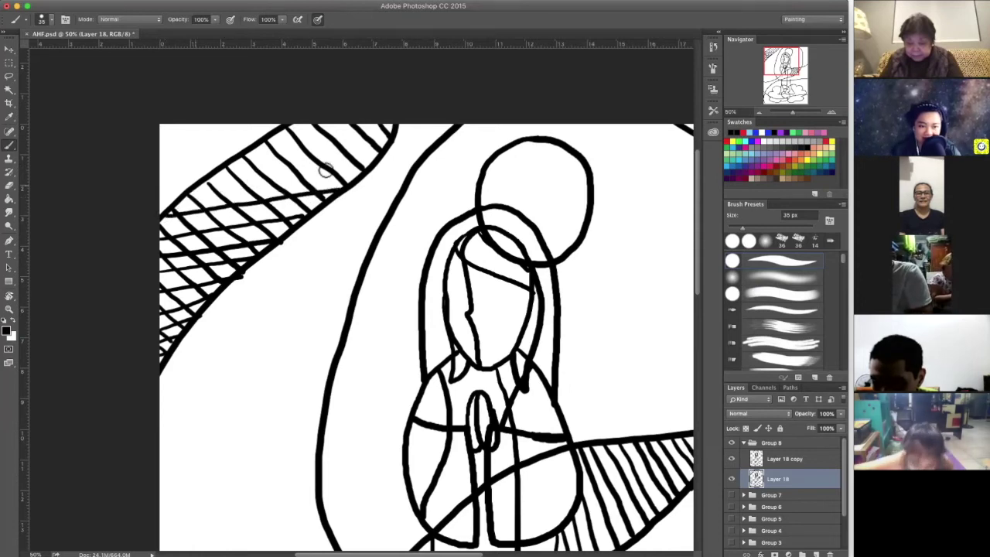
{"action": "left_click_drag", "start_coordinate": [198, 185], "coordinate": [360, 165]}
{"action": "left_click_drag", "start_coordinate": [229, 158], "coordinate": [365, 151]}
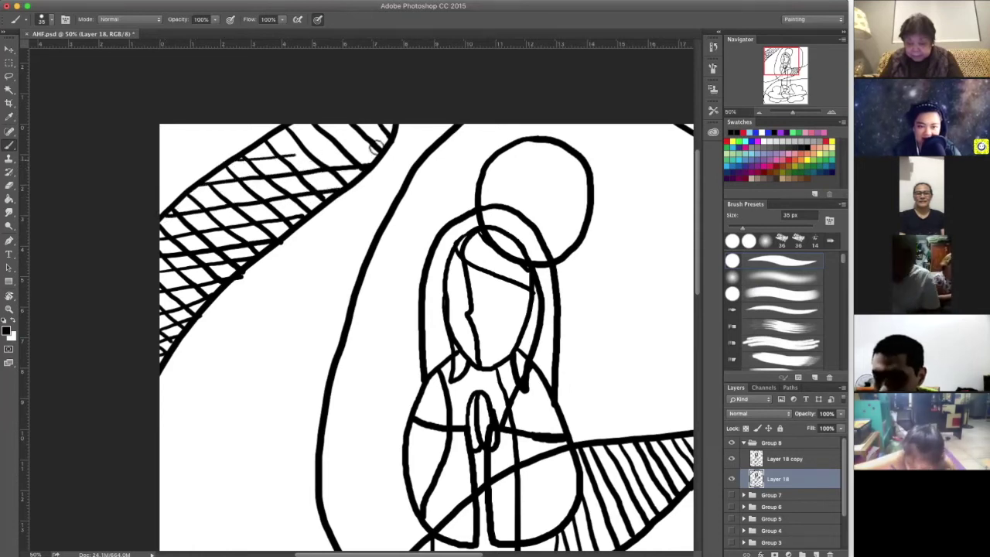
{"action": "left_click_drag", "start_coordinate": [261, 141], "coordinate": [387, 134]}
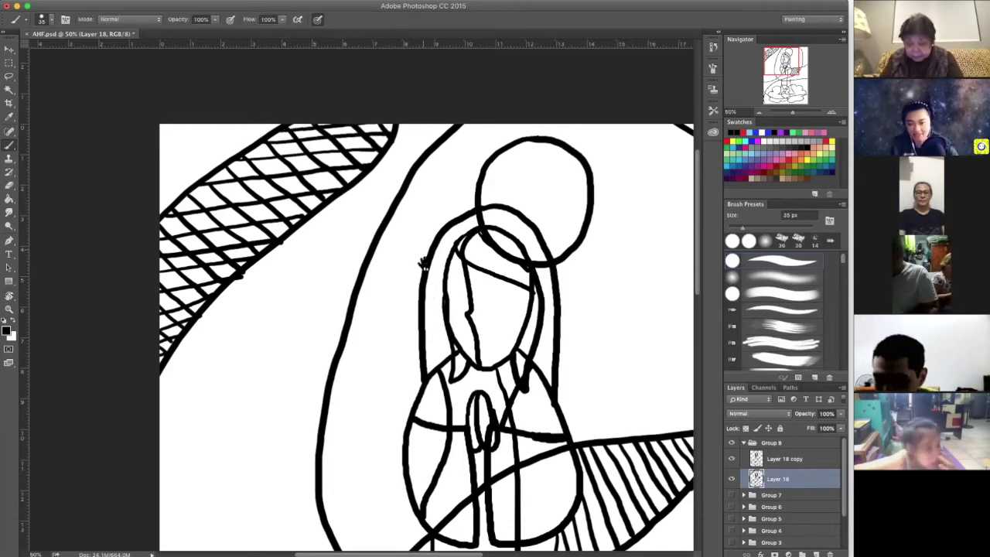
- Scatter black dots of varied sizes across the wide part of the tapering background section at the page's left edge, above the clouds
{"action": "scroll", "coordinate": [375, 219], "scroll_direction": "down", "scroll_amount": 5}
{"action": "scroll", "coordinate": [376, 218], "scroll_direction": "right", "scroll_amount": 2}
{"action": "scroll", "coordinate": [377, 241], "scroll_direction": "right", "scroll_amount": 1}
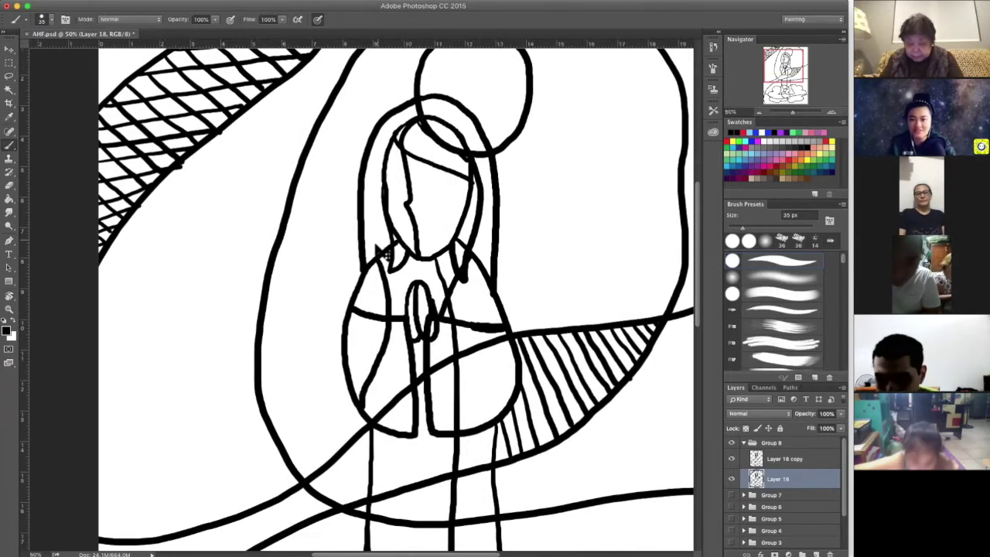
{"action": "scroll", "coordinate": [382, 253], "scroll_direction": "down", "scroll_amount": 2}
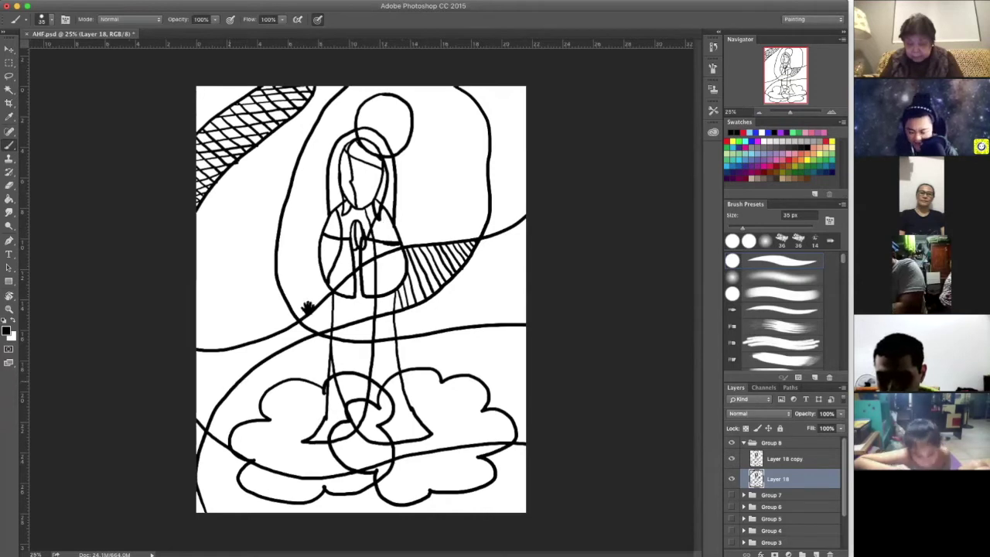
{"action": "scroll", "coordinate": [329, 310], "scroll_direction": "up", "scroll_amount": 2}
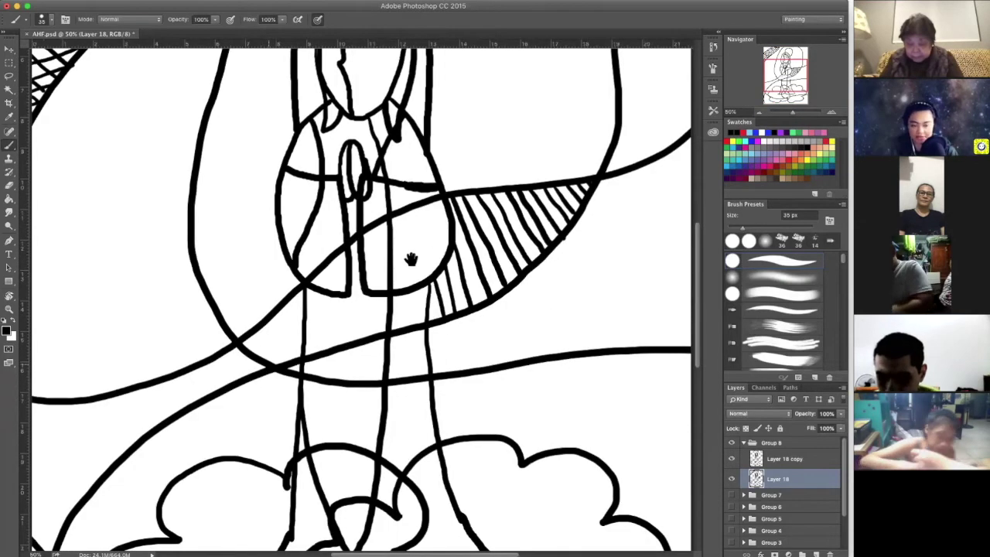
{"action": "scroll", "coordinate": [408, 267], "scroll_direction": "down", "scroll_amount": 3}
{"action": "scroll", "coordinate": [409, 267], "scroll_direction": "left", "scroll_amount": 4}
{"action": "scroll", "coordinate": [349, 309], "scroll_direction": "up", "scroll_amount": 1}
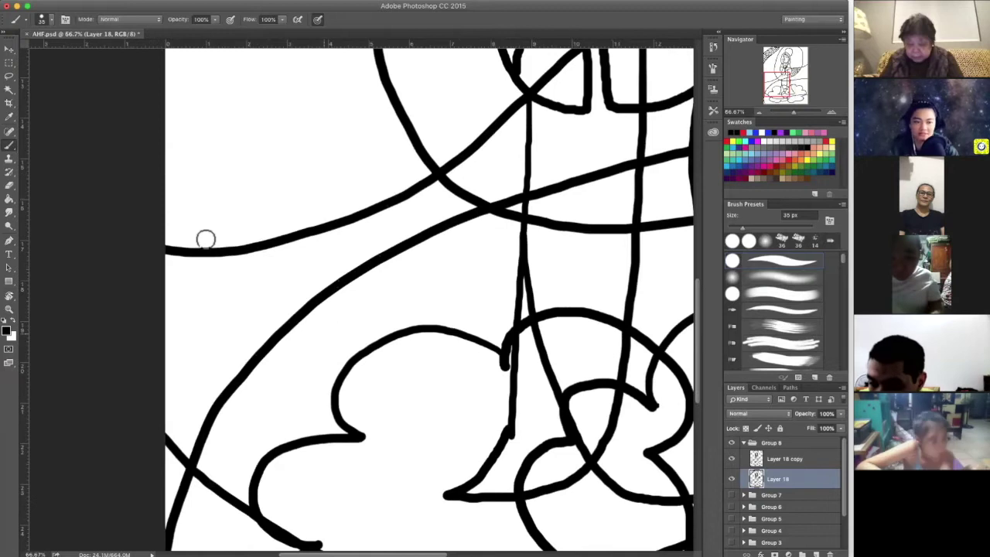
{"action": "scroll", "coordinate": [224, 314], "scroll_direction": "down", "scroll_amount": 1}
{"action": "scroll", "coordinate": [224, 314], "scroll_direction": "left", "scroll_amount": 2}
{"action": "left_click", "coordinate": [238, 301]}
{"action": "left_click", "coordinate": [248, 272]}
{"action": "left_click", "coordinate": [227, 261]}
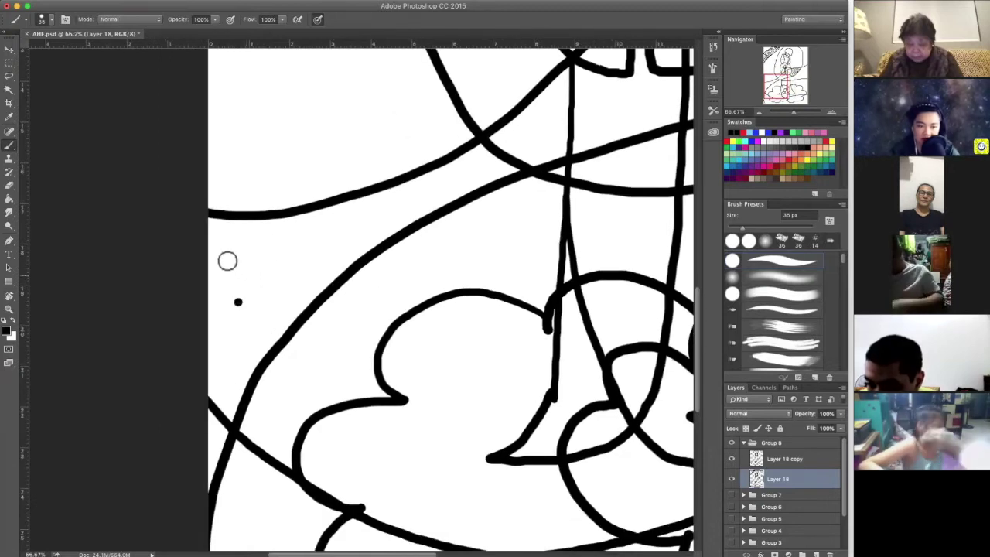
{"action": "left_click", "coordinate": [274, 295]}
{"action": "left_click", "coordinate": [299, 287]}
{"action": "left_click", "coordinate": [289, 244]}
{"action": "left_click", "coordinate": [266, 263]}
{"action": "left_click", "coordinate": [244, 239]}
{"action": "left_click", "coordinate": [228, 360]}
{"action": "left_click", "coordinate": [213, 316]}
{"action": "left_click", "coordinate": [260, 333]}
{"action": "left_click", "coordinate": [253, 315]}
{"action": "left_click", "coordinate": [309, 267]}
{"action": "left_click", "coordinate": [347, 236]}
{"action": "left_click", "coordinate": [338, 252]}
{"action": "left_click", "coordinate": [339, 218]}
{"action": "left_click", "coordinate": [323, 235]}
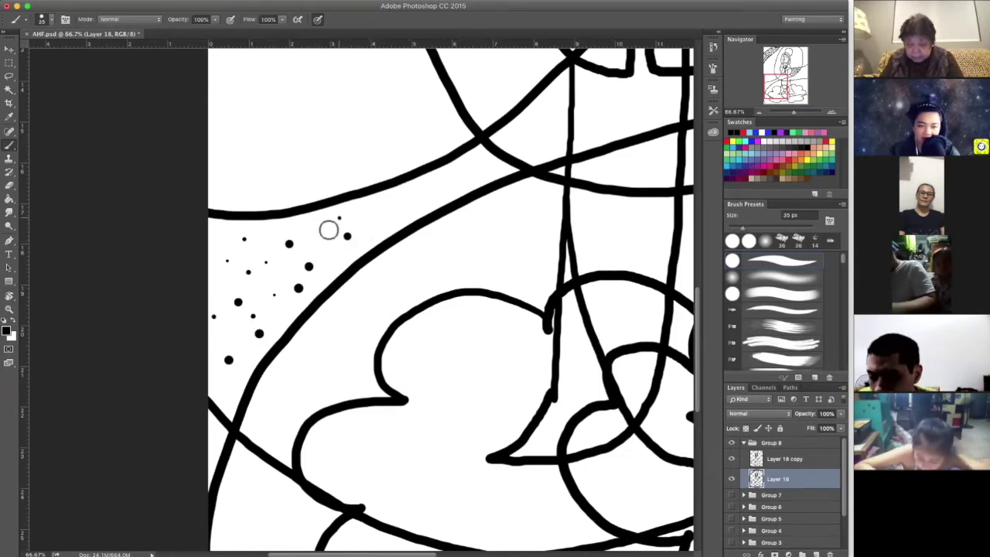
{"action": "left_click", "coordinate": [221, 227]}
{"action": "left_click", "coordinate": [213, 249]}
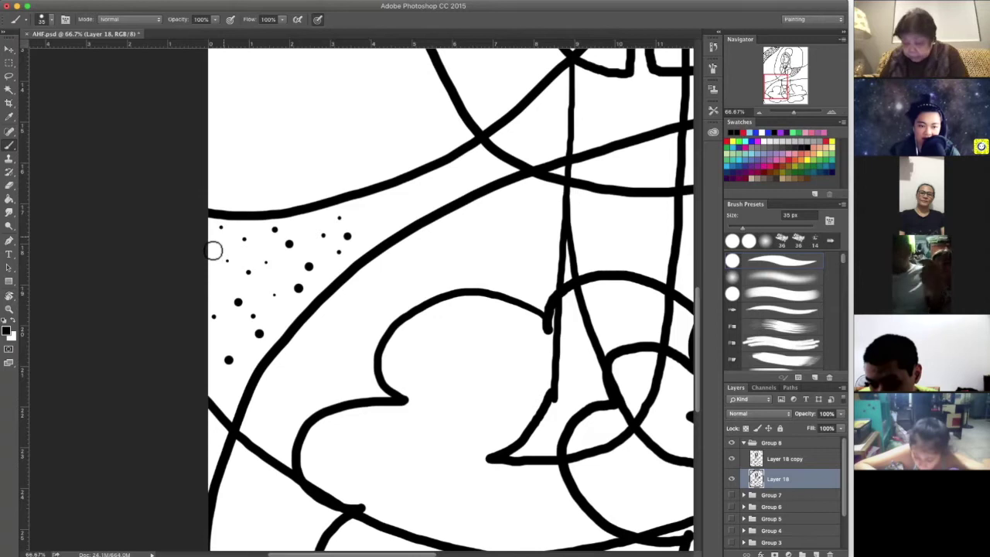
- Continue the dots along the narrow arm of the tapering left background section, up to its tip near the robe
{"action": "left_click", "coordinate": [413, 198]}
{"action": "left_click", "coordinate": [387, 223]}
{"action": "left_click", "coordinate": [439, 175]}
{"action": "left_click", "coordinate": [469, 181]}
{"action": "left_click", "coordinate": [476, 158]}
{"action": "left_click", "coordinate": [496, 172]}
{"action": "left_click", "coordinate": [458, 171]}
{"action": "left_click", "coordinate": [449, 190]}
{"action": "left_click", "coordinate": [474, 171]}
{"action": "left_click", "coordinate": [428, 186]}
{"action": "left_click", "coordinate": [393, 197]}
{"action": "left_click", "coordinate": [406, 213]}
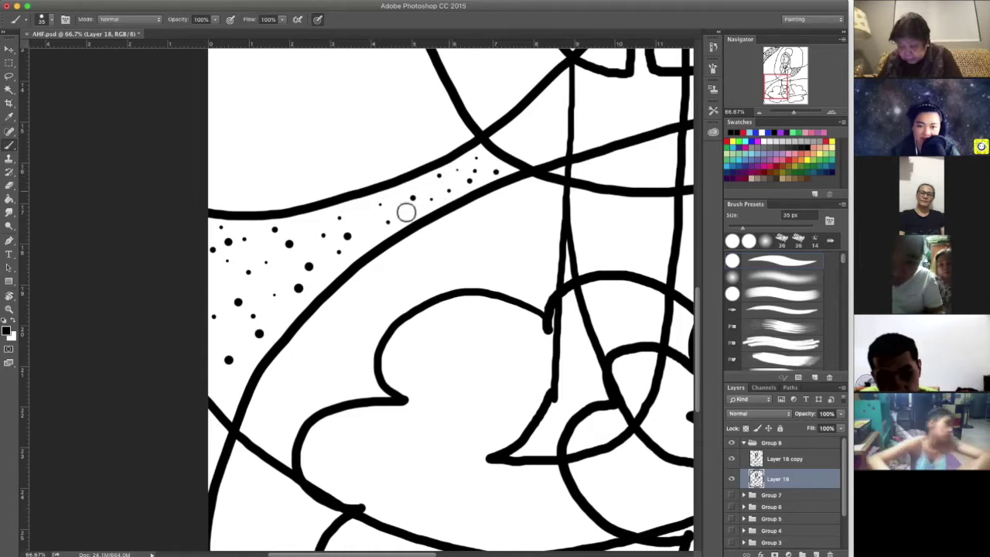
- Fill the gaps in the dotted left background section with more small and medium dots, including its lower corner
{"action": "left_click", "coordinate": [346, 209]}
{"action": "left_click", "coordinate": [310, 218]}
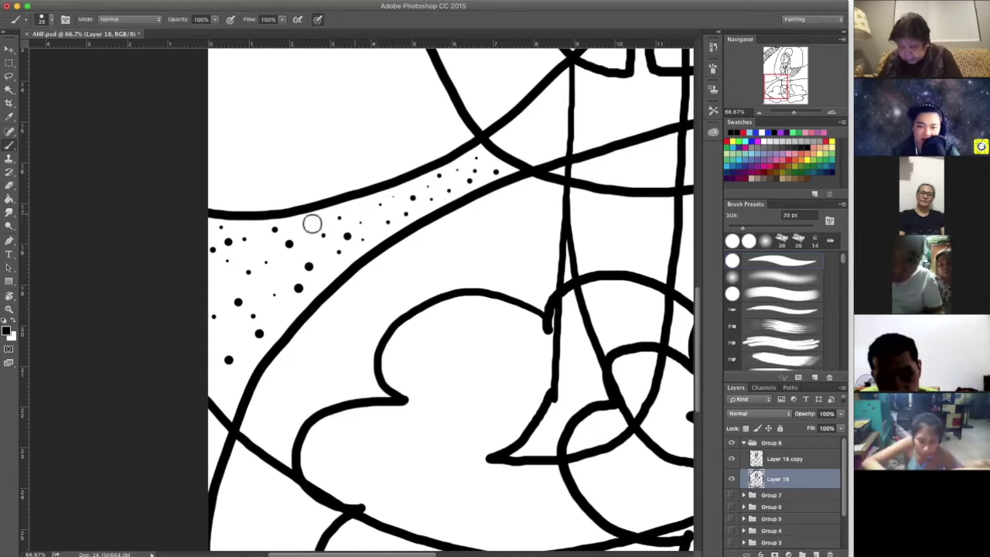
{"action": "left_click", "coordinate": [318, 251]}
{"action": "left_click", "coordinate": [327, 276]}
{"action": "left_click", "coordinate": [223, 403]}
{"action": "left_click", "coordinate": [210, 367]}
{"action": "left_click", "coordinate": [277, 319]}
{"action": "left_click", "coordinate": [223, 286]}
{"action": "left_click", "coordinate": [277, 270]}
{"action": "left_click", "coordinate": [257, 232]}
{"action": "left_click", "coordinate": [299, 228]}
{"action": "left_click", "coordinate": [293, 313]}
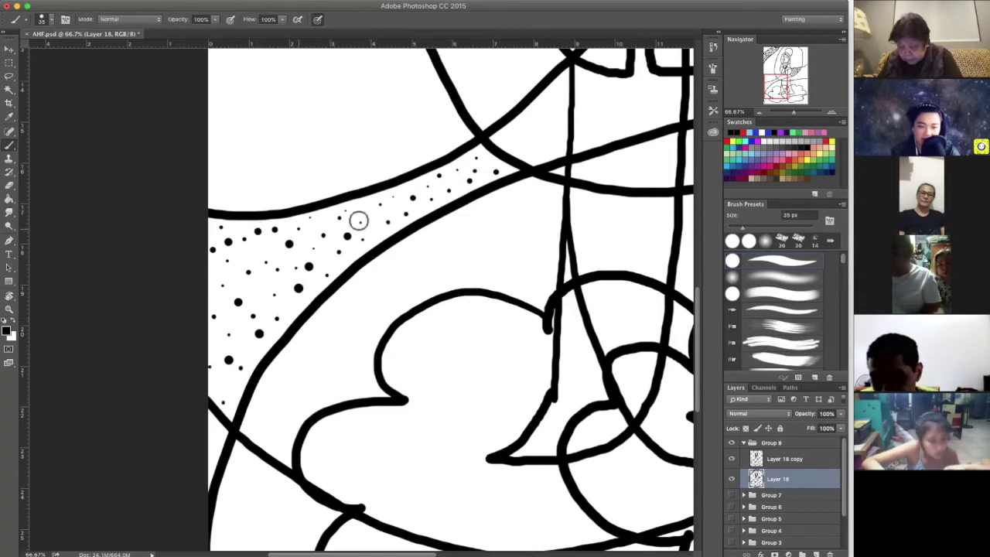
{"action": "left_click", "coordinate": [359, 214]}
{"action": "left_click", "coordinate": [371, 236]}
{"action": "left_click", "coordinate": [391, 208]}
{"action": "left_click", "coordinate": [373, 219]}
{"action": "left_click", "coordinate": [463, 170]}
{"action": "left_click", "coordinate": [490, 161]}
{"action": "left_click", "coordinate": [376, 228]}
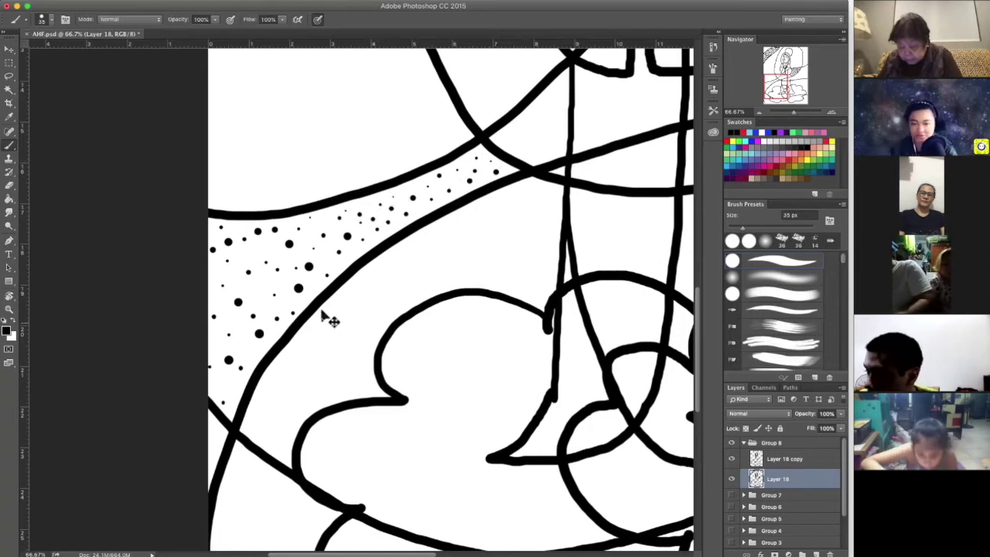
- Fill the right half of the lower robe, between the crossing curve and the cloud, with horizontal lines
{"action": "scroll", "coordinate": [329, 316], "scroll_direction": "down", "scroll_amount": 1}
{"action": "scroll", "coordinate": [311, 307], "scroll_direction": "down", "scroll_amount": 2}
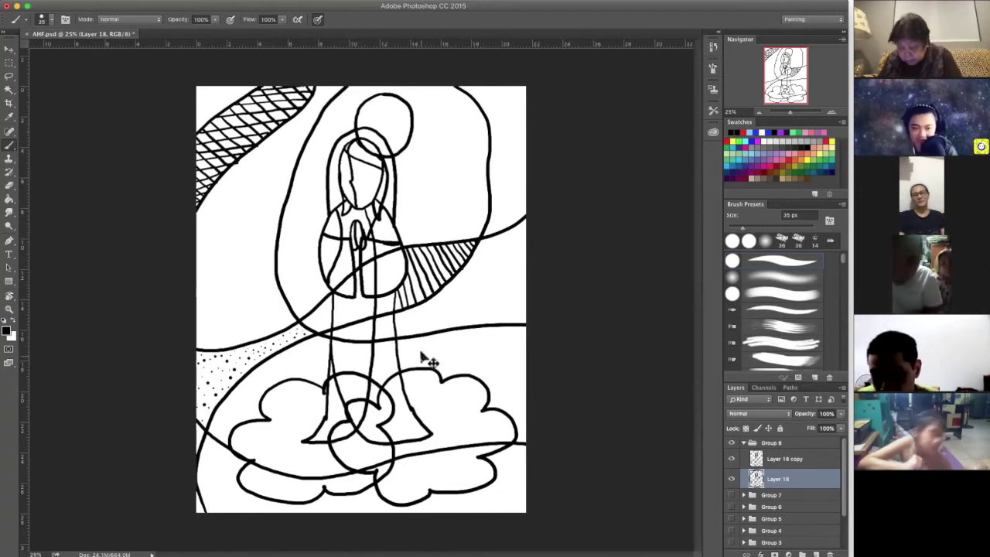
{"action": "key", "text": "super+plus"}
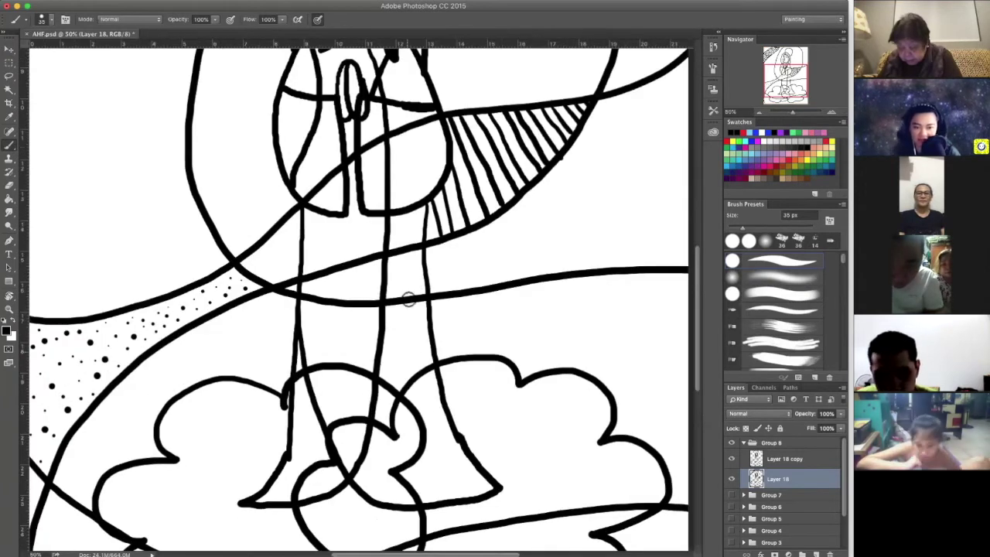
{"action": "left_click_drag", "start_coordinate": [387, 310], "coordinate": [428, 320]}
{"action": "left_click_drag", "start_coordinate": [385, 325], "coordinate": [429, 325]}
{"action": "mouse_move", "coordinate": [384, 330]}
{"action": "left_mouse_down"}
{"action": "mouse_move", "coordinate": [430, 331]}
{"action": "mouse_move", "coordinate": [380, 340]}
{"action": "mouse_move", "coordinate": [423, 341]}
{"action": "mouse_move", "coordinate": [380, 350]}
{"action": "mouse_move", "coordinate": [424, 349]}
{"action": "mouse_move", "coordinate": [377, 359]}
{"action": "mouse_move", "coordinate": [420, 356]}
{"action": "mouse_move", "coordinate": [378, 367]}
{"action": "mouse_move", "coordinate": [425, 362]}
{"action": "mouse_move", "coordinate": [382, 373]}
{"action": "mouse_move", "coordinate": [417, 369]}
{"action": "mouse_move", "coordinate": [390, 376]}
{"action": "mouse_move", "coordinate": [412, 384]}
{"action": "left_mouse_up"}
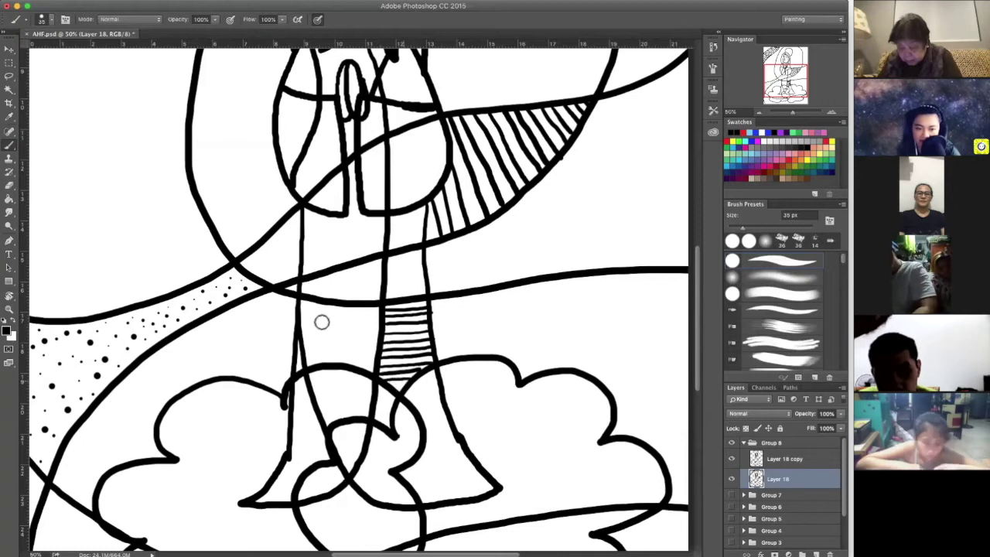
- Fill the left half of the lower robe, between the crossing curve and the cloud, with vertical lines, redoing one misplaced stroke
{"action": "left_click_drag", "start_coordinate": [338, 307], "coordinate": [342, 363]}
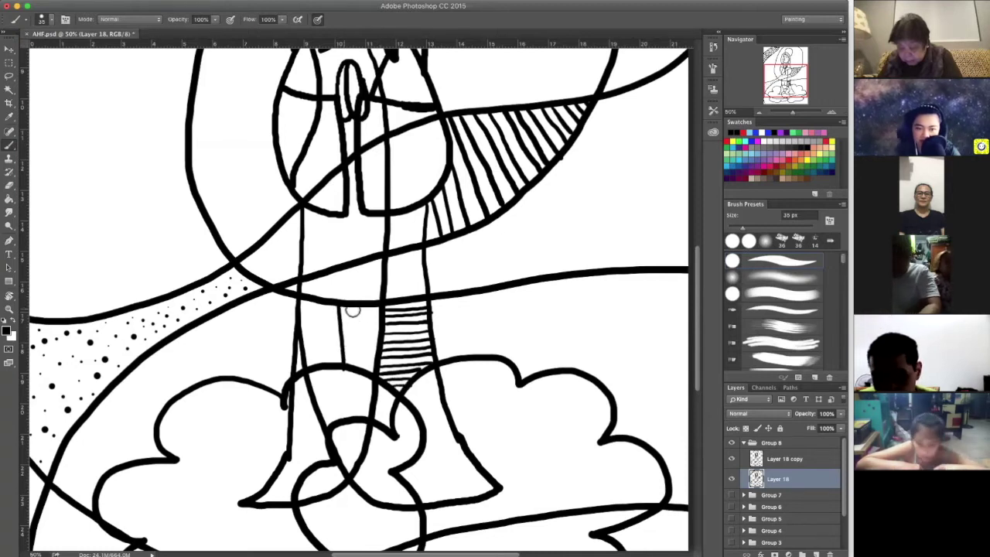
{"action": "left_click_drag", "start_coordinate": [345, 309], "coordinate": [347, 364]}
{"action": "key", "text": "super+z"}
{"action": "mouse_move", "coordinate": [345, 307]}
{"action": "left_mouse_down"}
{"action": "mouse_move", "coordinate": [358, 363]}
{"action": "mouse_move", "coordinate": [361, 311]}
{"action": "mouse_move", "coordinate": [365, 370]}
{"action": "left_mouse_up"}
{"action": "left_click_drag", "start_coordinate": [318, 308], "coordinate": [317, 363]}
{"action": "left_click_drag", "start_coordinate": [327, 305], "coordinate": [327, 363]}
{"action": "left_click_drag", "start_coordinate": [309, 301], "coordinate": [307, 367]}
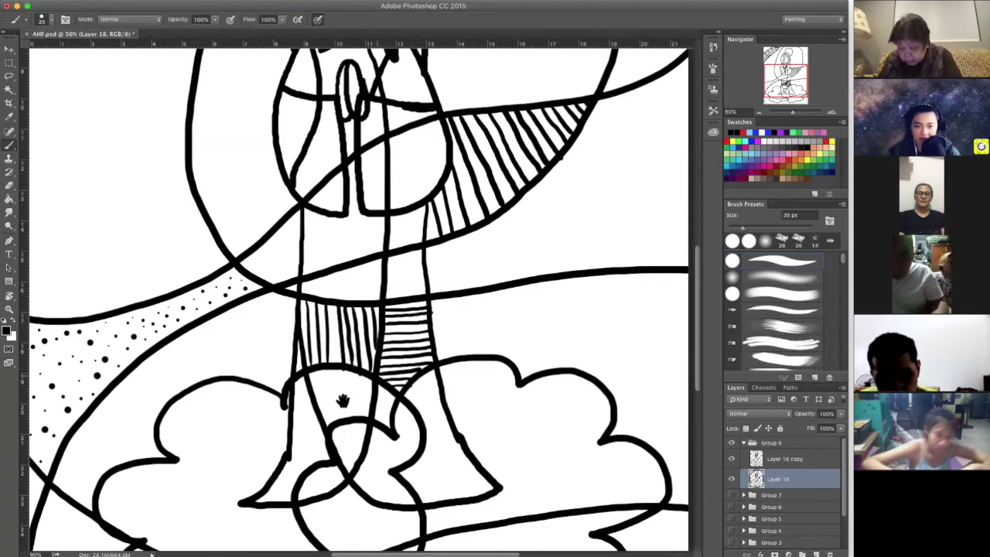
- Scatter dots of varied sizes across the right cloud, from the robe's edge to its outer lobe
{"action": "left_click_drag", "start_coordinate": [343, 400], "coordinate": [308, 435]}
{"action": "left_click_drag", "start_coordinate": [461, 343], "coordinate": [386, 369]}
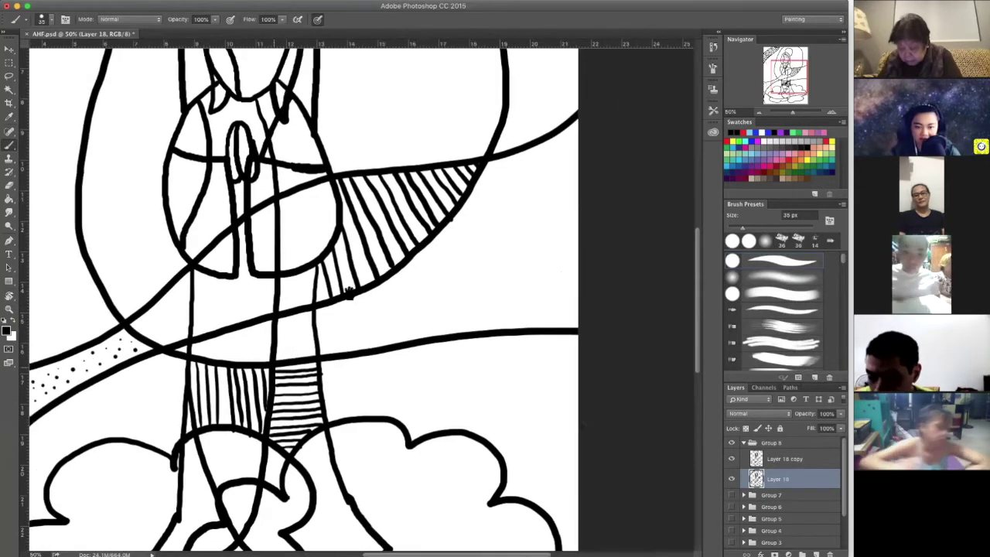
{"action": "scroll", "coordinate": [380, 338], "scroll_direction": "down", "scroll_amount": 3}
{"action": "scroll", "coordinate": [353, 338], "scroll_direction": "down", "scroll_amount": 3}
{"action": "left_click", "coordinate": [341, 312]}
{"action": "left_click", "coordinate": [355, 341]}
{"action": "left_click", "coordinate": [370, 379]}
{"action": "left_click", "coordinate": [396, 357]}
{"action": "left_click", "coordinate": [422, 331]}
{"action": "left_click", "coordinate": [388, 321]}
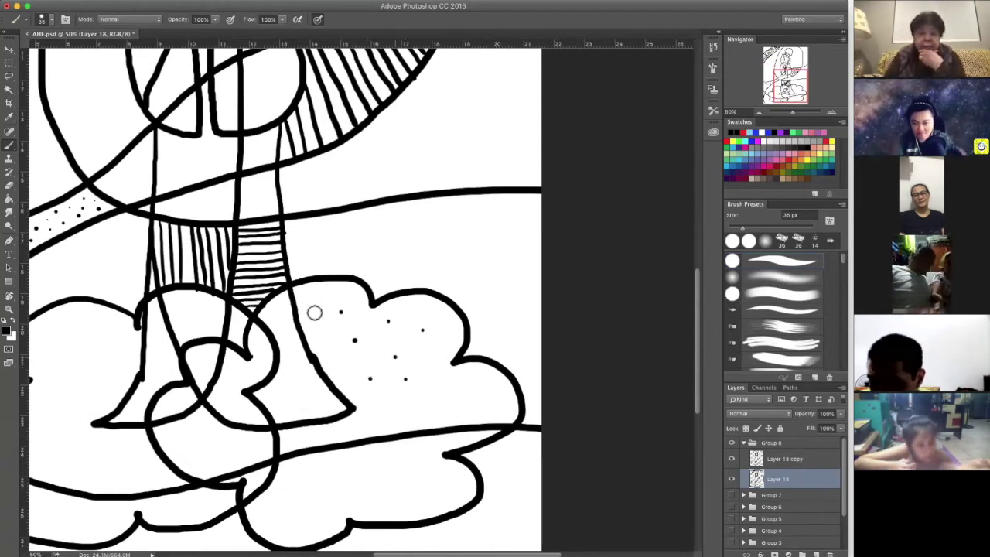
{"action": "left_click", "coordinate": [314, 313]}
{"action": "left_click", "coordinate": [329, 330]}
{"action": "left_click", "coordinate": [343, 364]}
{"action": "left_click", "coordinate": [321, 297]}
{"action": "left_click", "coordinate": [339, 290]}
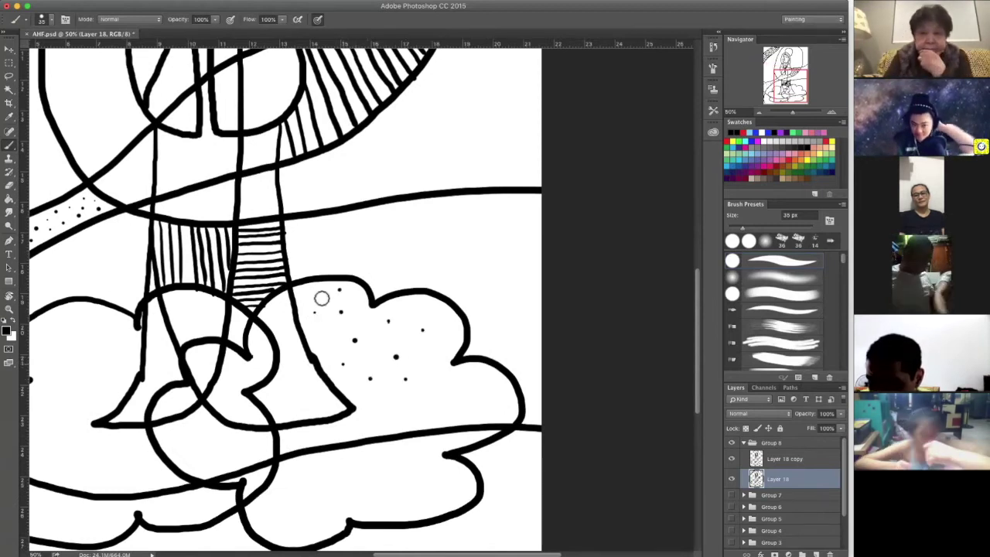
{"action": "left_click", "coordinate": [428, 316]}
{"action": "left_click", "coordinate": [434, 349]}
{"action": "left_click", "coordinate": [448, 399]}
{"action": "left_click", "coordinate": [394, 411]}
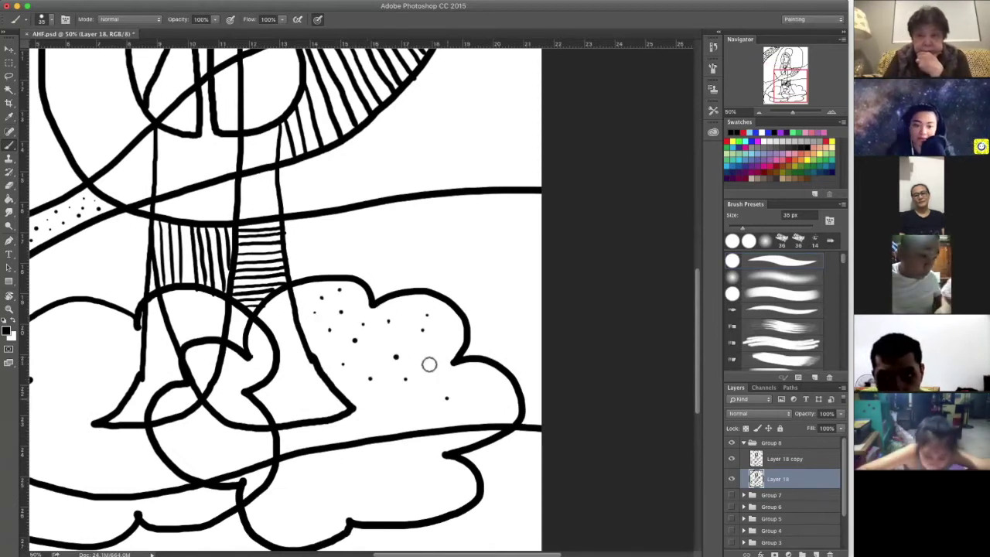
{"action": "left_click", "coordinate": [507, 402]}
{"action": "left_click", "coordinate": [494, 385]}
{"action": "left_click", "coordinate": [490, 413]}
{"action": "left_click", "coordinate": [480, 396]}
{"action": "left_click", "coordinate": [478, 373]}
{"action": "left_click", "coordinate": [441, 376]}
{"action": "left_click", "coordinate": [431, 412]}
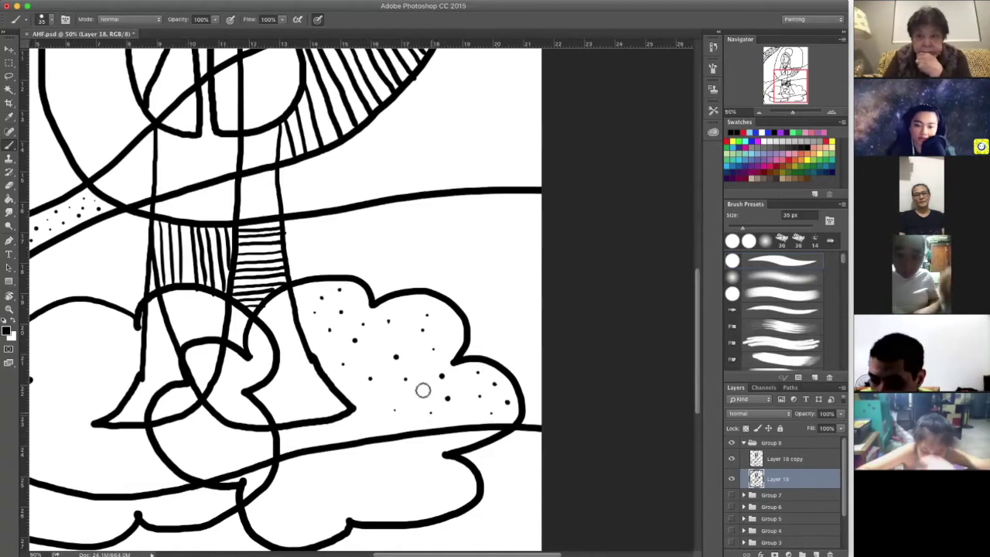
- Dot the narrow strip of the right cloud beneath the robe's hem, above the curve crossing the clouds
{"action": "left_click", "coordinate": [287, 438]}
{"action": "left_click", "coordinate": [304, 431]}
{"action": "left_click", "coordinate": [312, 438]}
{"action": "left_click", "coordinate": [339, 436]}
{"action": "left_click", "coordinate": [357, 420]}
{"action": "left_click", "coordinate": [377, 430]}
{"action": "left_click", "coordinate": [369, 398]}
{"action": "left_click", "coordinate": [404, 422]}
{"action": "left_click", "coordinate": [389, 384]}
- Add more dots in the remaining gaps of the right cloud for an even, denser stipple pattern
{"action": "left_click", "coordinate": [448, 325]}
{"action": "left_click", "coordinate": [305, 296]}
{"action": "left_click", "coordinate": [338, 343]}
{"action": "left_click", "coordinate": [326, 360]}
{"action": "left_click", "coordinate": [346, 382]}
{"action": "left_click", "coordinate": [361, 360]}
{"action": "left_click", "coordinate": [377, 355]}
{"action": "left_click", "coordinate": [419, 374]}
{"action": "left_click", "coordinate": [422, 350]}
{"action": "left_click", "coordinate": [404, 305]}
{"action": "left_click", "coordinate": [424, 304]}
{"action": "left_click", "coordinate": [383, 313]}
{"action": "left_click", "coordinate": [359, 311]}
{"action": "left_click", "coordinate": [314, 333]}
{"action": "left_click", "coordinate": [340, 290]}
{"action": "left_click", "coordinate": [321, 286]}
{"action": "left_click", "coordinate": [353, 295]}
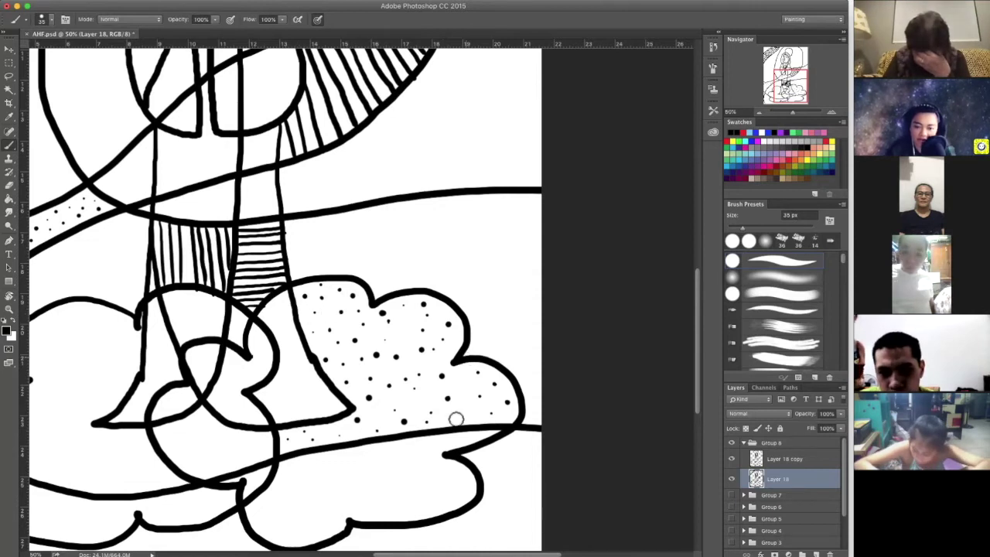
{"action": "left_click", "coordinate": [465, 381]}
{"action": "left_click", "coordinate": [464, 416]}
{"action": "left_click", "coordinate": [471, 404]}
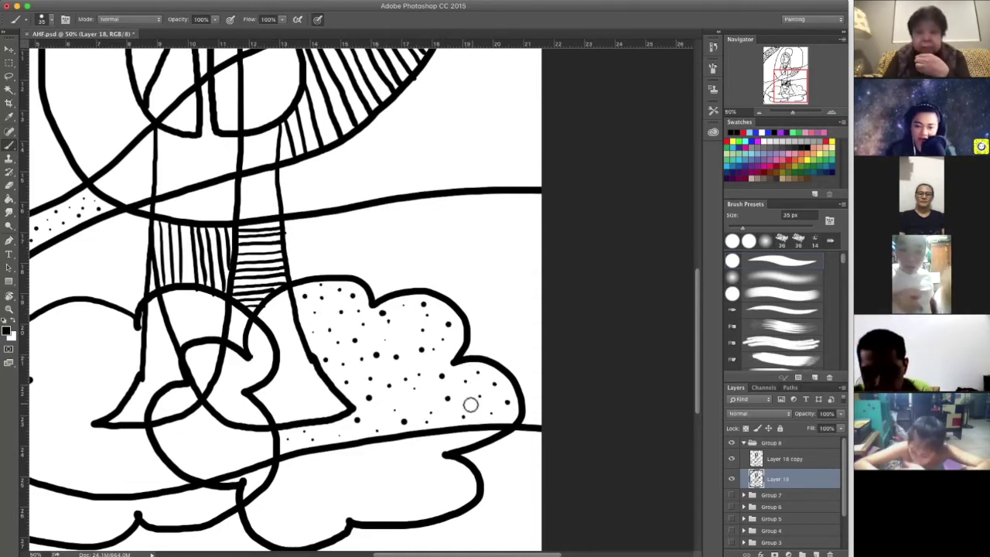
{"action": "left_click", "coordinate": [393, 395]}
{"action": "left_click", "coordinate": [414, 402]}
{"action": "left_click", "coordinate": [358, 434]}
{"action": "left_click", "coordinate": [326, 440]}
{"action": "left_click", "coordinate": [451, 340]}
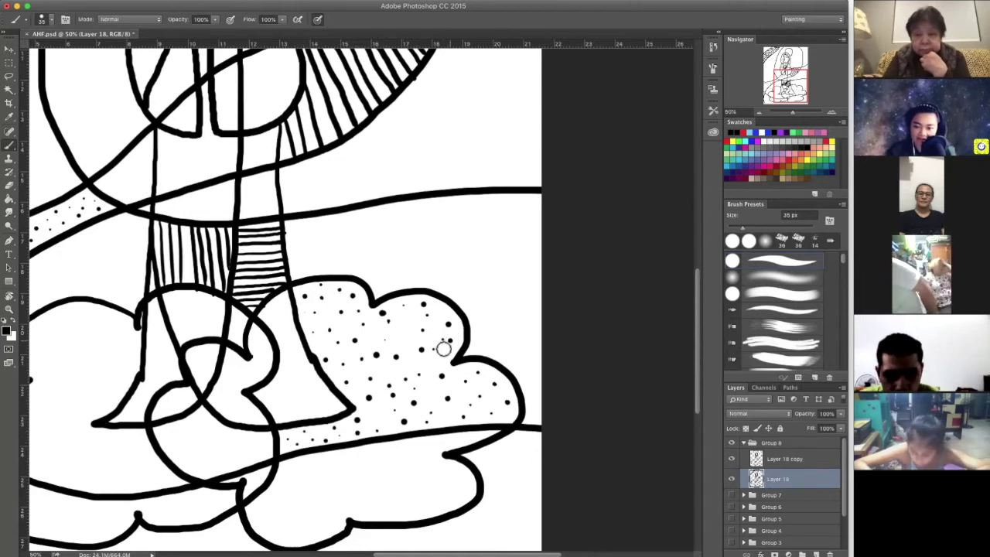
{"action": "left_click", "coordinate": [407, 329]}
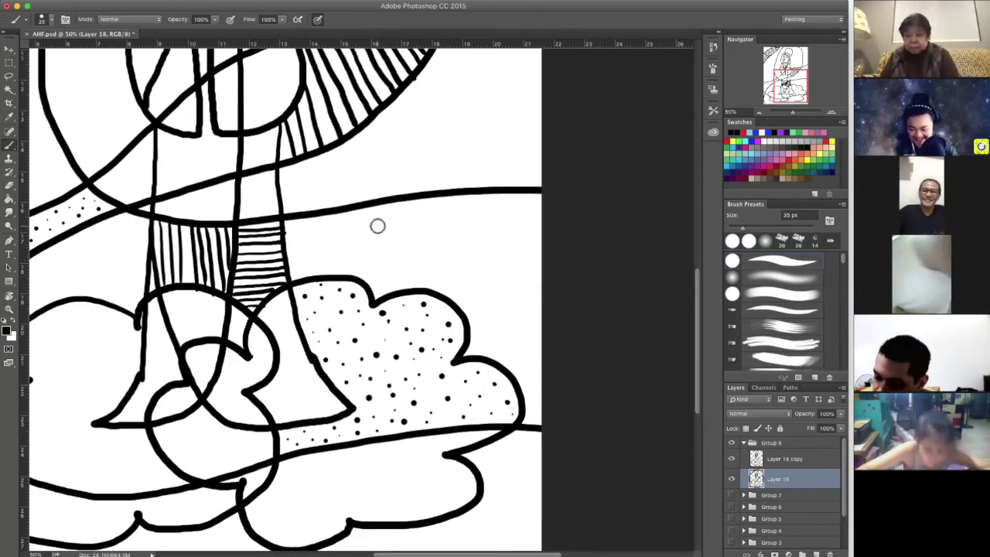
- Hatch the lower-left cloud section beneath the crossing curve with slanted parallel lines along its whole length
{"action": "left_click_drag", "start_coordinate": [318, 370], "coordinate": [475, 336]}
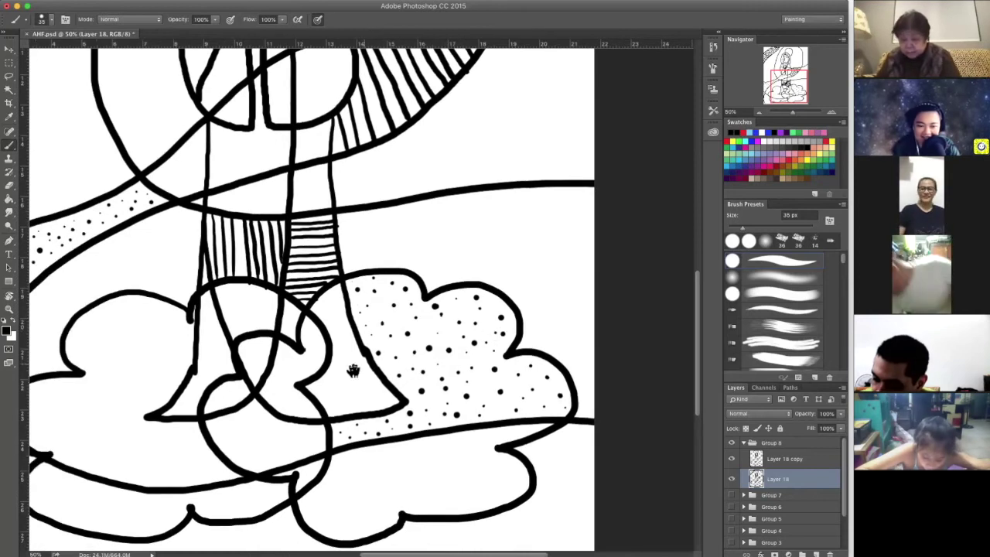
{"action": "left_click_drag", "start_coordinate": [354, 372], "coordinate": [388, 347]}
{"action": "scroll", "coordinate": [232, 403], "scroll_direction": "down", "scroll_amount": 2}
{"action": "scroll", "coordinate": [232, 403], "scroll_direction": "left", "scroll_amount": 2}
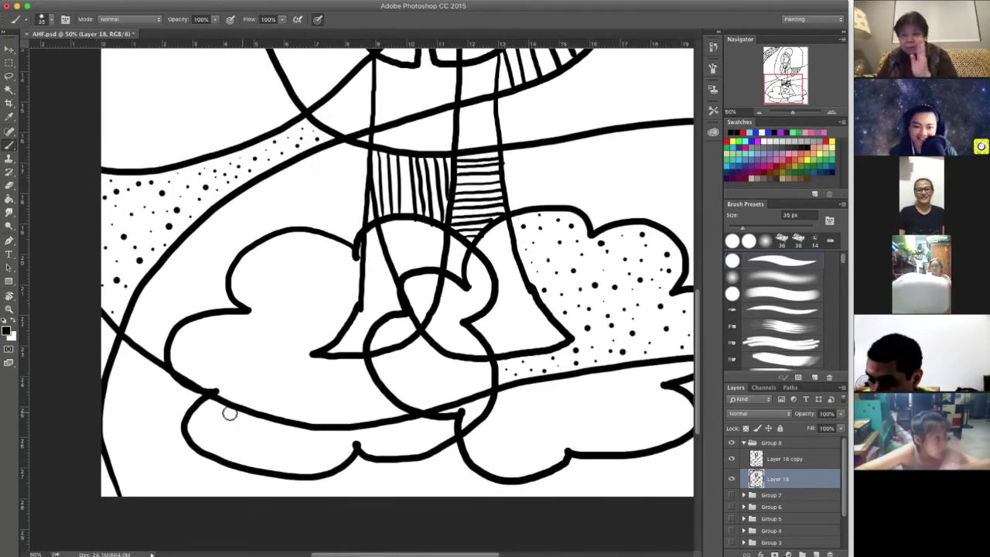
{"action": "left_click_drag", "start_coordinate": [195, 439], "coordinate": [236, 409]}
{"action": "left_click_drag", "start_coordinate": [187, 433], "coordinate": [224, 404]}
{"action": "mouse_move", "coordinate": [197, 446]}
{"action": "left_mouse_down"}
{"action": "mouse_move", "coordinate": [253, 419]}
{"action": "mouse_move", "coordinate": [210, 452]}
{"action": "mouse_move", "coordinate": [196, 449]}
{"action": "mouse_move", "coordinate": [264, 424]}
{"action": "mouse_move", "coordinate": [224, 457]}
{"action": "mouse_move", "coordinate": [277, 427]}
{"action": "left_mouse_up"}
{"action": "left_click_drag", "start_coordinate": [240, 463], "coordinate": [288, 424]}
{"action": "mouse_move", "coordinate": [260, 463]}
{"action": "left_mouse_down"}
{"action": "mouse_move", "coordinate": [310, 428]}
{"action": "mouse_move", "coordinate": [274, 466]}
{"action": "mouse_move", "coordinate": [322, 433]}
{"action": "mouse_move", "coordinate": [272, 471]}
{"action": "left_mouse_up"}
{"action": "left_click_drag", "start_coordinate": [330, 434], "coordinate": [309, 459]}
{"action": "left_click_drag", "start_coordinate": [292, 472], "coordinate": [364, 430]}
{"action": "mouse_move", "coordinate": [334, 469]}
{"action": "left_mouse_down"}
{"action": "mouse_move", "coordinate": [360, 425]}
{"action": "mouse_move", "coordinate": [362, 447]}
{"action": "mouse_move", "coordinate": [395, 425]}
{"action": "left_mouse_up"}
{"action": "mouse_move", "coordinate": [385, 456]}
{"action": "left_mouse_down"}
{"action": "mouse_move", "coordinate": [413, 430]}
{"action": "mouse_move", "coordinate": [448, 422]}
{"action": "left_mouse_up"}
{"action": "mouse_move", "coordinate": [414, 455]}
{"action": "left_mouse_down"}
{"action": "mouse_move", "coordinate": [434, 419]}
{"action": "mouse_move", "coordinate": [455, 420]}
{"action": "left_mouse_up"}
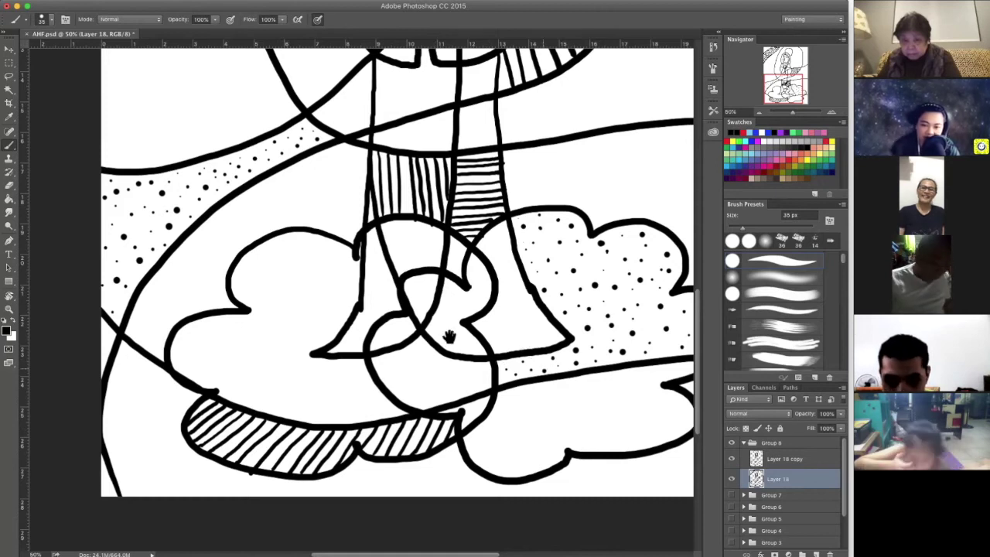
- Fill the small section at the centre of the clouds, enclosed by the robe's crossing lines and the inner cloud curve, with small dots
{"action": "left_click_drag", "start_coordinate": [553, 438], "coordinate": [432, 415]}
{"action": "scroll", "coordinate": [402, 371], "scroll_direction": "up", "scroll_amount": 3}
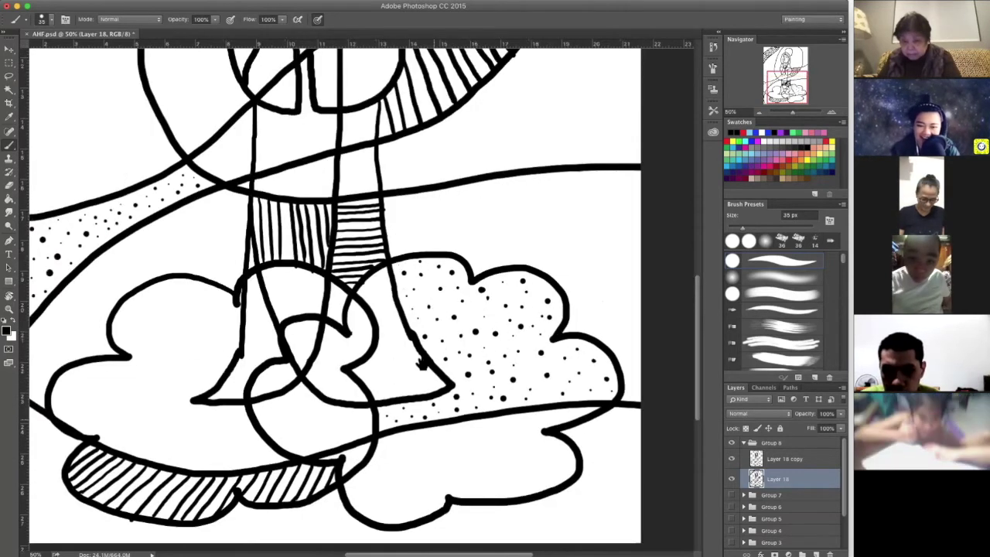
{"action": "scroll", "coordinate": [418, 359], "scroll_direction": "left", "scroll_amount": 2}
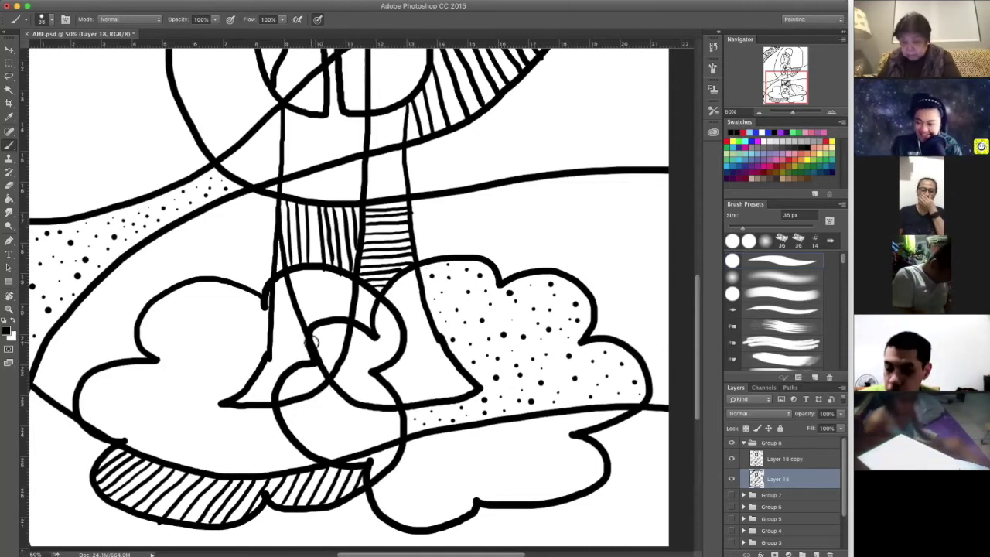
{"action": "scroll", "coordinate": [362, 344], "scroll_direction": "down", "scroll_amount": 1}
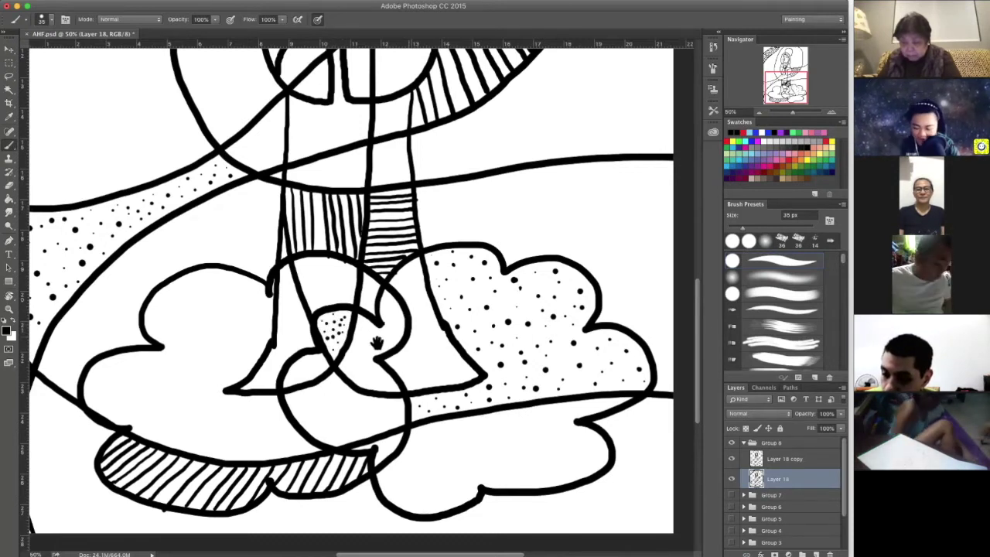
- Move the Layer 18 copy beneath Layer 18 in Group 8 and rename the copy "color layer"
{"action": "scroll", "coordinate": [383, 348], "scroll_direction": "up", "scroll_amount": 3}
{"action": "scroll", "coordinate": [383, 348], "scroll_direction": "left", "scroll_amount": 2}
{"action": "key", "text": "super+minus"}
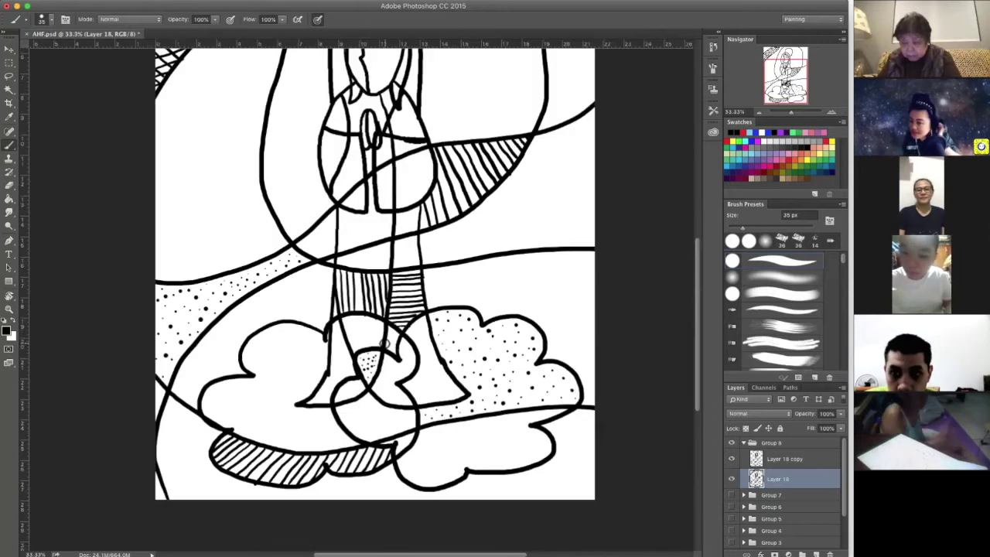
{"action": "left_click_drag", "start_coordinate": [774, 461], "coordinate": [787, 486]}
{"action": "double_click", "coordinate": [794, 480]}
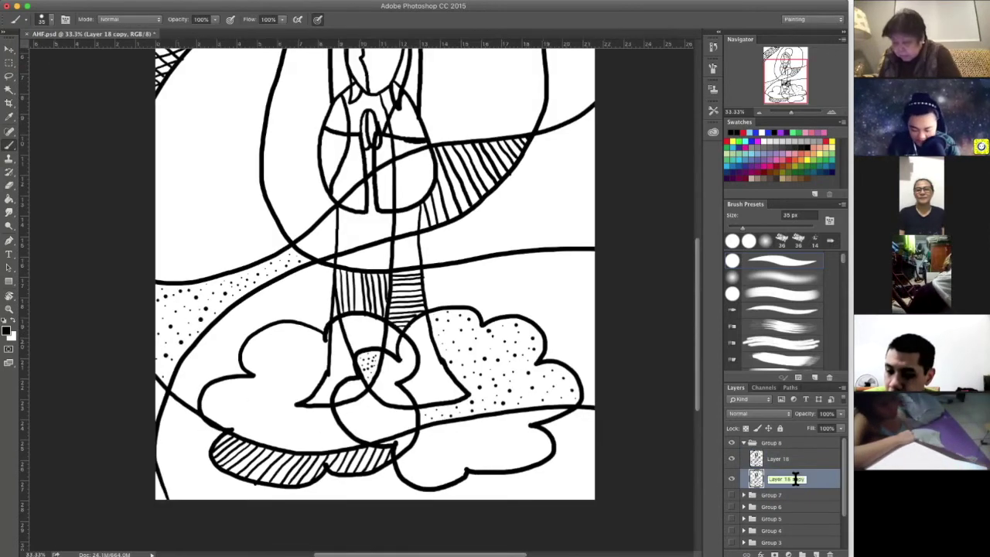
{"action": "type", "text": "color"}
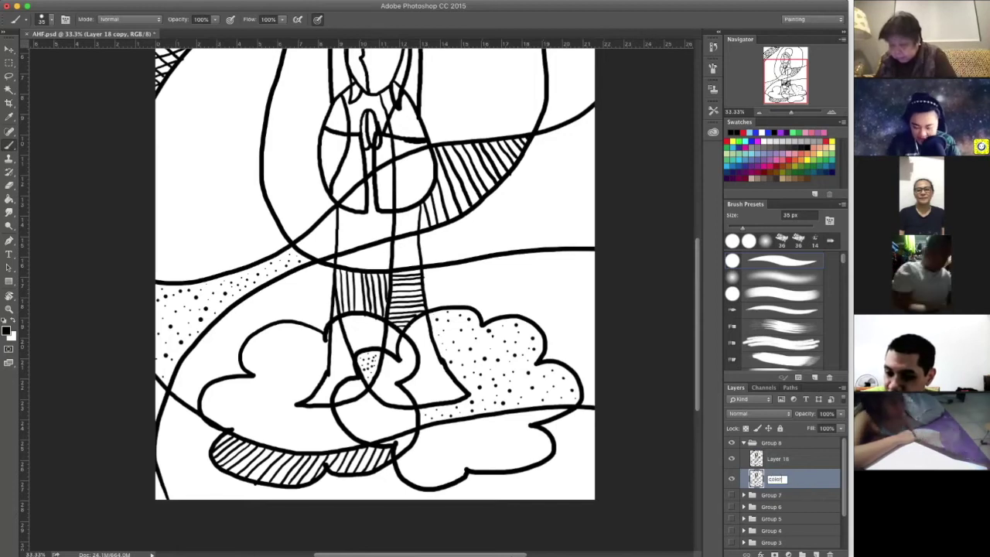
{"action": "type", "text": " layer"}
{"action": "key", "text": "Return"}
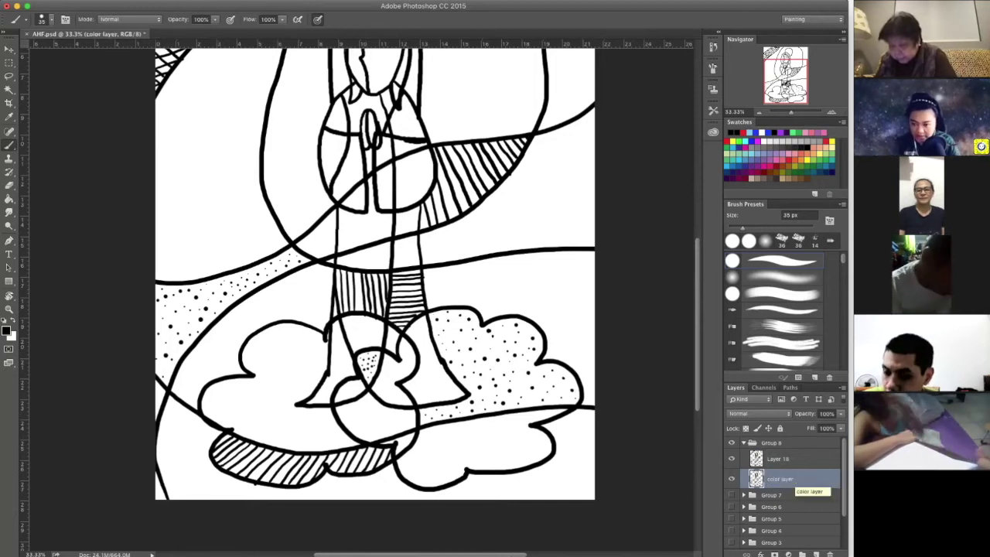
- Rename Layer 18 as "Lines layer" and save the document
{"action": "double_click", "coordinate": [778, 458]}
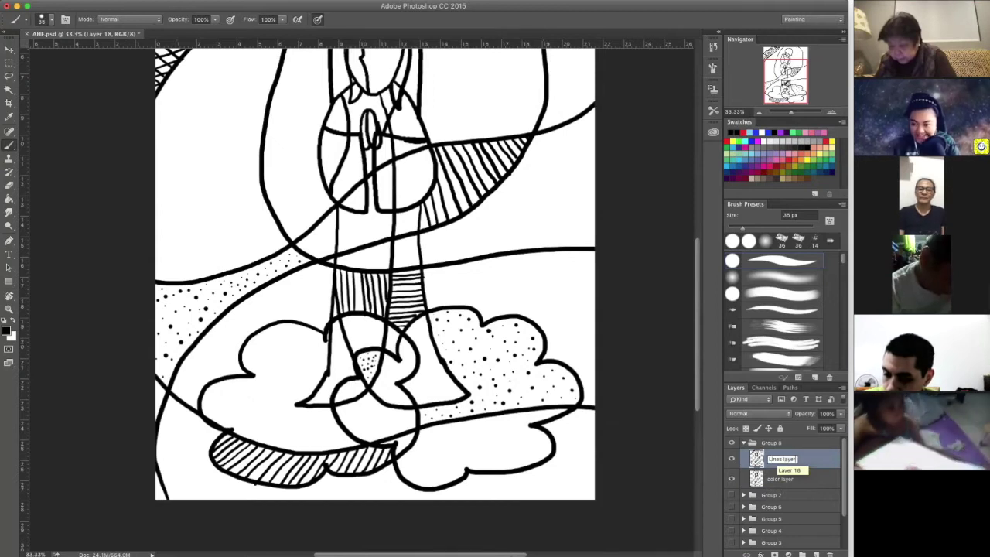
{"action": "key", "text": "Return"}
{"action": "key", "text": "ctrl+s"}
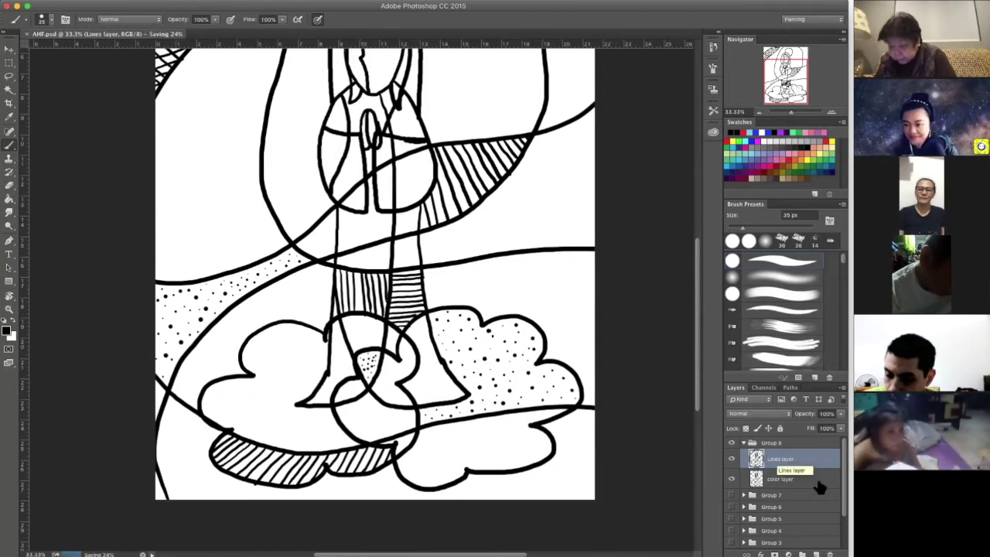
- On the color layer, select the part of the circle behind the figure's head that lies outside the veil, using the Magic Wand
{"action": "left_click", "coordinate": [818, 481]}
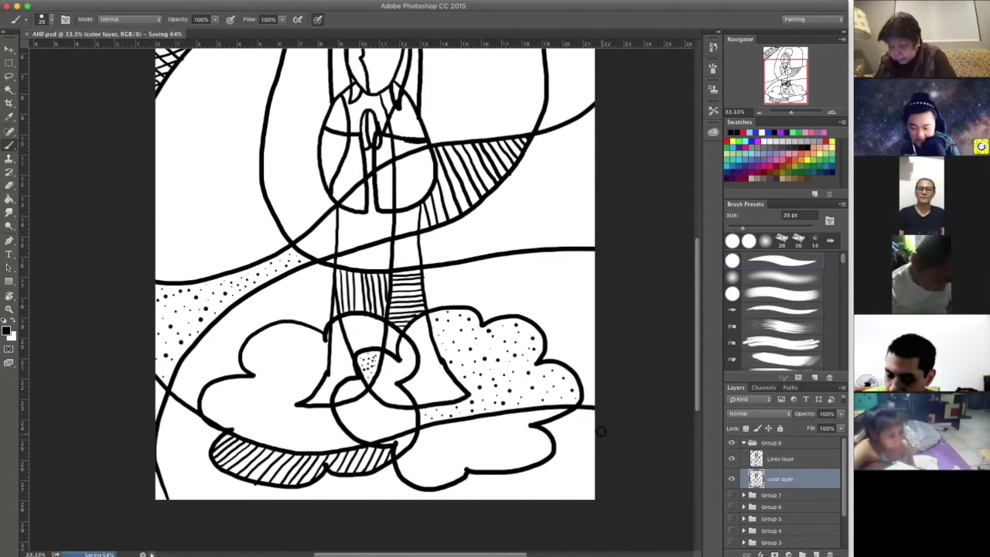
{"action": "key", "text": "w"}
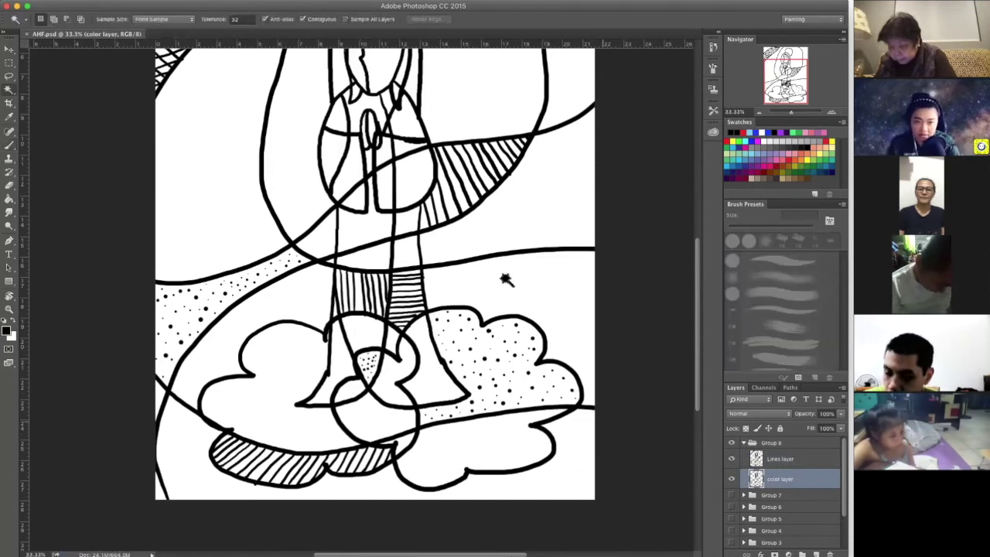
{"action": "scroll", "coordinate": [370, 294], "scroll_direction": "up", "scroll_amount": 3}
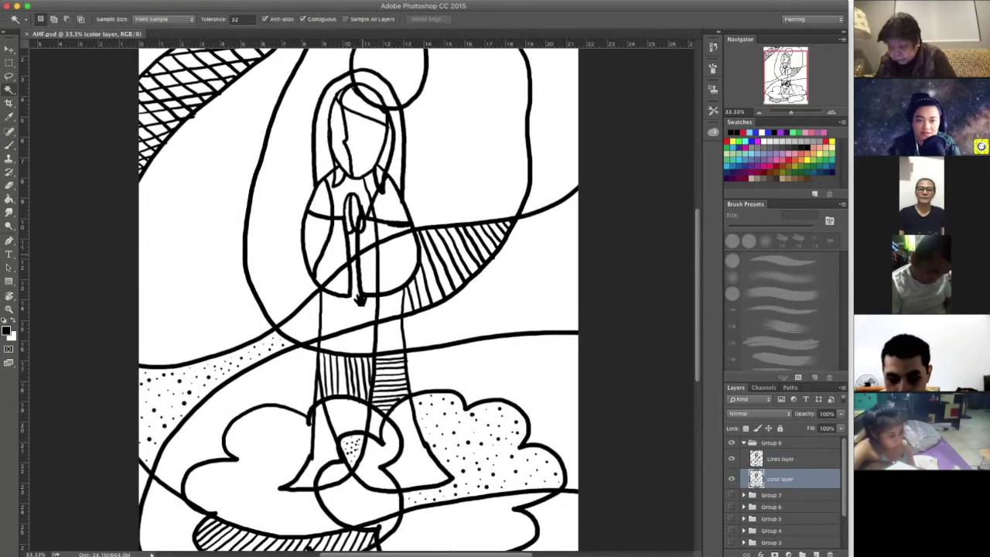
{"action": "scroll", "coordinate": [360, 300], "scroll_direction": "up", "scroll_amount": 2}
{"action": "left_click", "coordinate": [424, 181]}
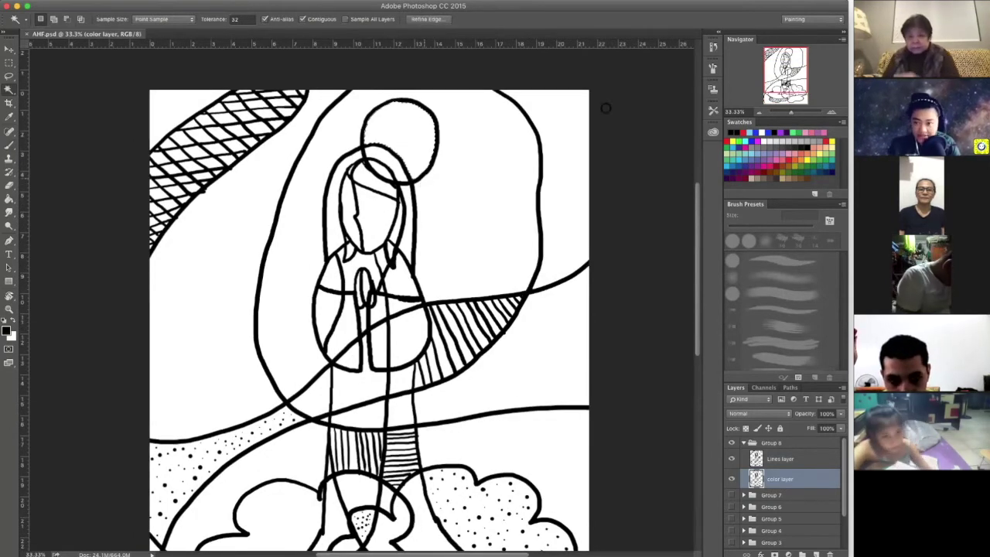
- Paint the selected circle section yellow with a soft 150 px brush, leaving its upper edge white
{"action": "key", "text": "b"}
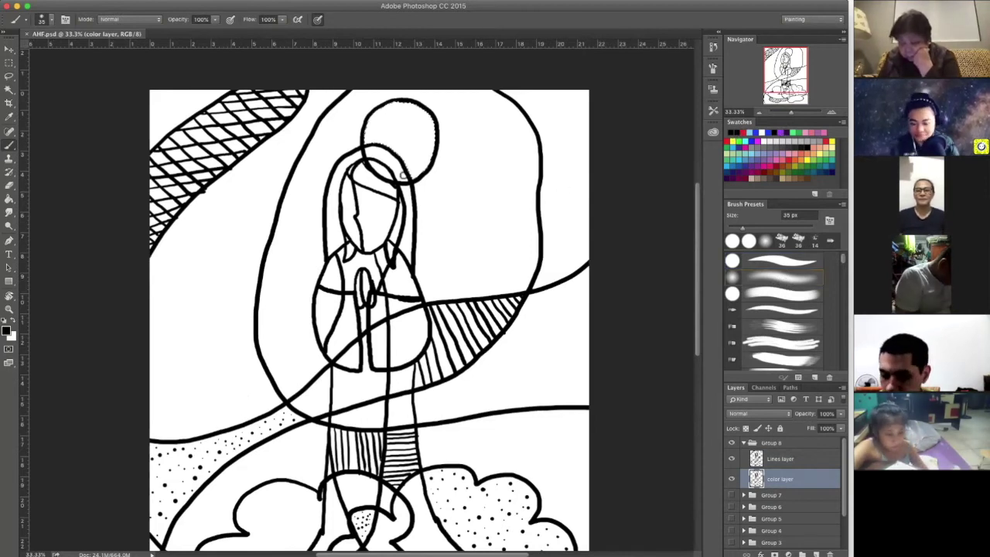
{"action": "left_click", "coordinate": [738, 141]}
{"action": "key", "text": "super+equal"}
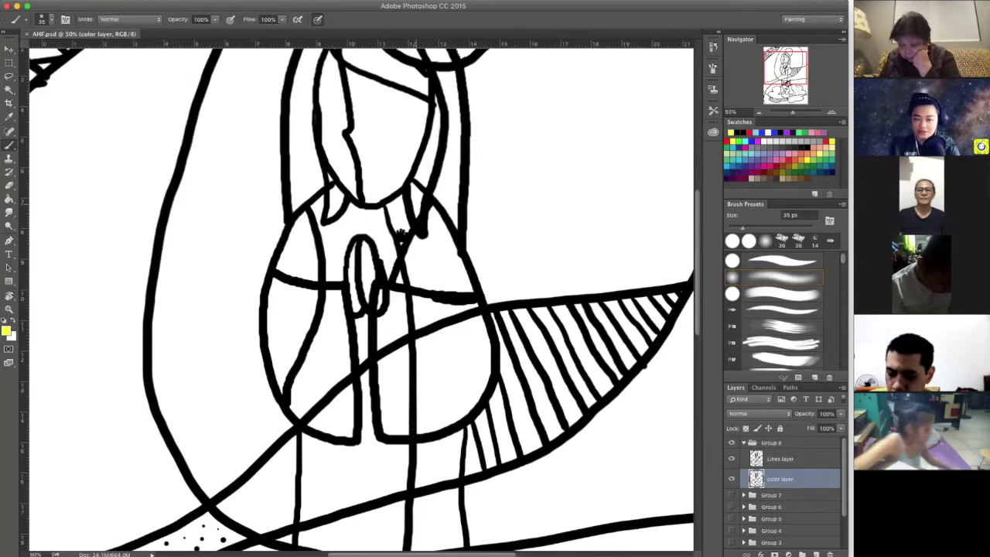
{"action": "key", "text": "super+equal"}
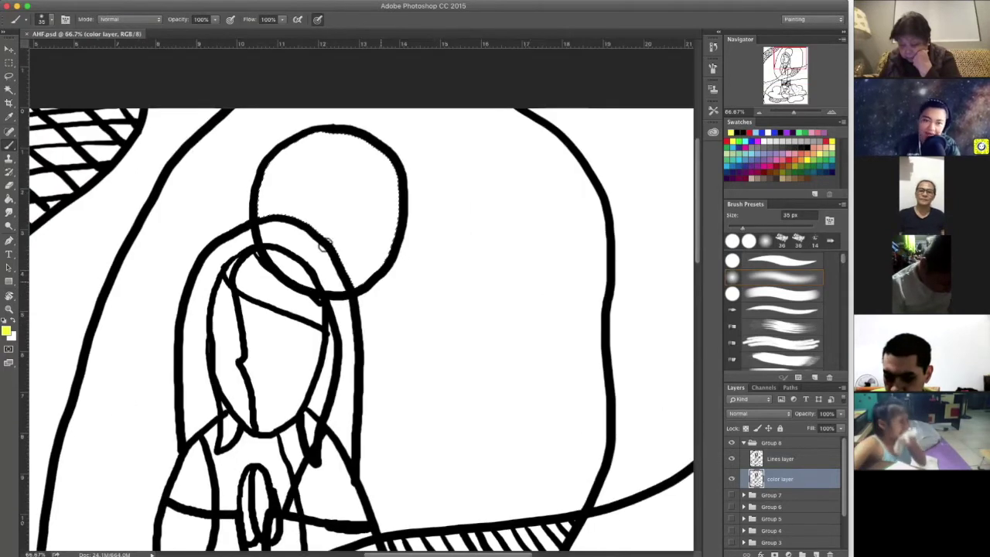
{"action": "scroll", "coordinate": [323, 248], "scroll_direction": "up", "scroll_amount": 2}
{"action": "key", "text": "bracketright"}
{"action": "key", "text": "bracketright"}
{"action": "key", "text": "bracketright"}
{"action": "key", "text": "bracketright"}
{"action": "key", "text": "bracketright"}
{"action": "key", "text": "bracketright"}
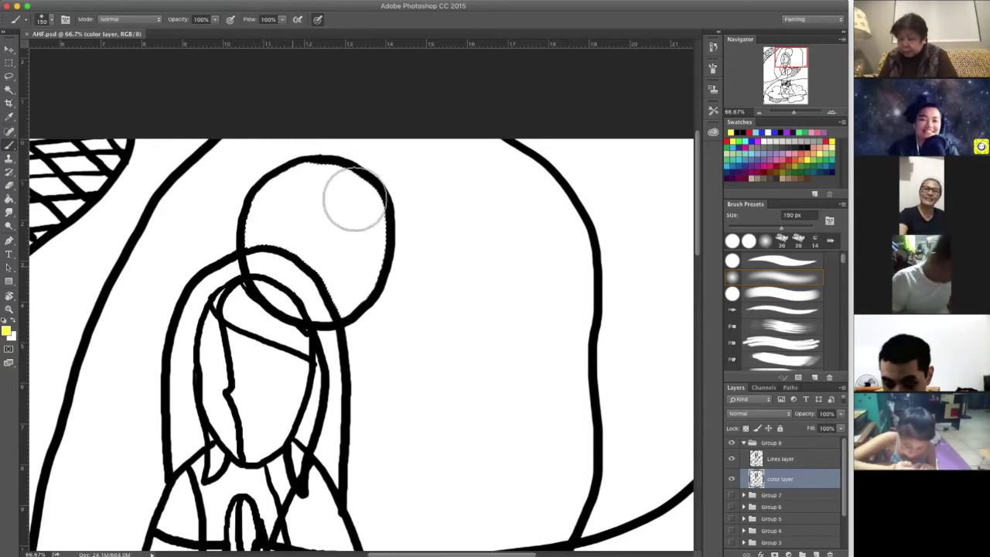
{"action": "mouse_move", "coordinate": [354, 320]}
{"action": "left_mouse_down"}
{"action": "mouse_move", "coordinate": [233, 273]}
{"action": "mouse_move", "coordinate": [346, 319]}
{"action": "mouse_move", "coordinate": [224, 280]}
{"action": "mouse_move", "coordinate": [373, 291]}
{"action": "mouse_move", "coordinate": [225, 257]}
{"action": "mouse_move", "coordinate": [390, 311]}
{"action": "mouse_move", "coordinate": [303, 215]}
{"action": "mouse_move", "coordinate": [389, 294]}
{"action": "mouse_move", "coordinate": [305, 199]}
{"action": "mouse_move", "coordinate": [398, 248]}
{"action": "mouse_move", "coordinate": [343, 203]}
{"action": "mouse_move", "coordinate": [343, 276]}
{"action": "mouse_move", "coordinate": [332, 266]}
{"action": "mouse_move", "coordinate": [380, 331]}
{"action": "left_mouse_up"}
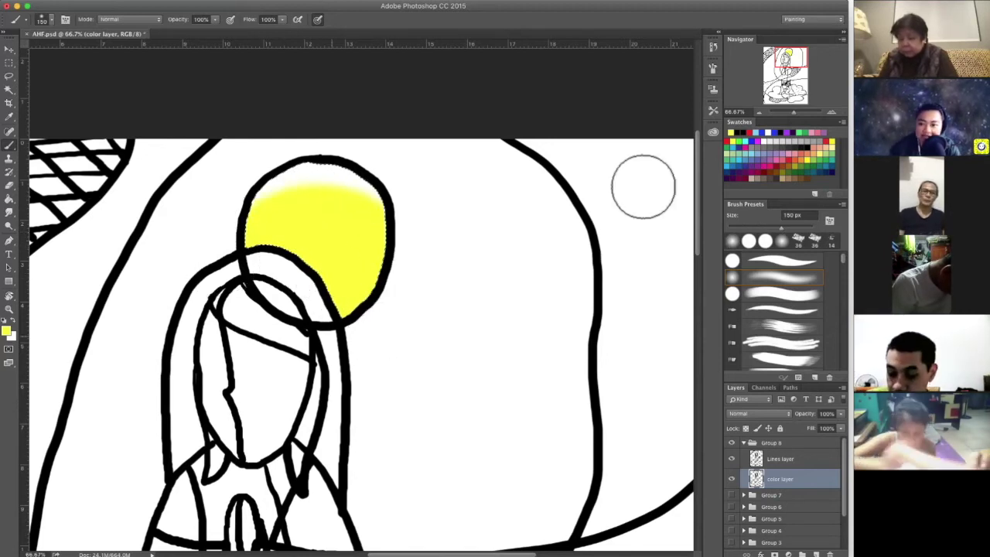
- Set the brush to 31% opacity and 20% flow and blend coral over the circle's top and outer edge into the yellow
{"action": "left_click", "coordinate": [811, 152]}
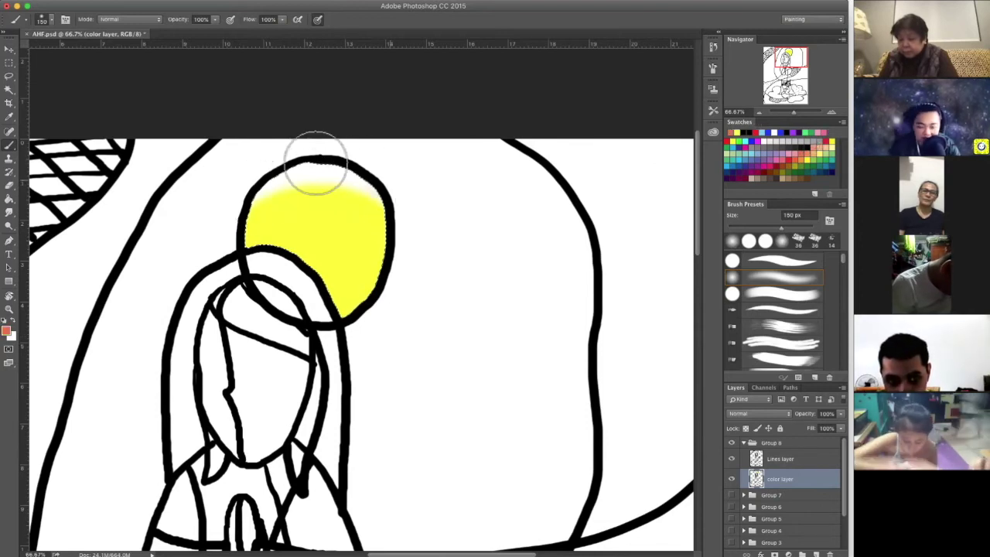
{"action": "left_click_drag", "start_coordinate": [316, 163], "coordinate": [317, 166]}
{"action": "key", "text": "ctrl+z"}
{"action": "left_click_drag", "start_coordinate": [283, 20], "coordinate": [213, 29]}
{"action": "key", "text": "3"}
{"action": "key", "text": "1"}
{"action": "mouse_move", "coordinate": [258, 195]}
{"action": "left_mouse_down"}
{"action": "mouse_move", "coordinate": [411, 203]}
{"action": "mouse_move", "coordinate": [270, 184]}
{"action": "mouse_move", "coordinate": [358, 171]}
{"action": "mouse_move", "coordinate": [399, 193]}
{"action": "mouse_move", "coordinate": [248, 194]}
{"action": "mouse_move", "coordinate": [419, 209]}
{"action": "mouse_move", "coordinate": [364, 175]}
{"action": "mouse_move", "coordinate": [418, 207]}
{"action": "mouse_move", "coordinate": [283, 178]}
{"action": "mouse_move", "coordinate": [381, 179]}
{"action": "mouse_move", "coordinate": [358, 177]}
{"action": "mouse_move", "coordinate": [234, 196]}
{"action": "mouse_move", "coordinate": [428, 239]}
{"action": "mouse_move", "coordinate": [302, 179]}
{"action": "mouse_move", "coordinate": [398, 217]}
{"action": "mouse_move", "coordinate": [408, 257]}
{"action": "mouse_move", "coordinate": [341, 195]}
{"action": "mouse_move", "coordinate": [361, 191]}
{"action": "mouse_move", "coordinate": [237, 220]}
{"action": "mouse_move", "coordinate": [360, 180]}
{"action": "mouse_move", "coordinate": [334, 174]}
{"action": "mouse_move", "coordinate": [223, 222]}
{"action": "mouse_move", "coordinate": [402, 251]}
{"action": "mouse_move", "coordinate": [233, 211]}
{"action": "mouse_move", "coordinate": [409, 255]}
{"action": "mouse_move", "coordinate": [263, 218]}
{"action": "mouse_move", "coordinate": [393, 297]}
{"action": "mouse_move", "coordinate": [386, 270]}
{"action": "mouse_move", "coordinate": [245, 210]}
{"action": "mouse_move", "coordinate": [389, 275]}
{"action": "mouse_move", "coordinate": [268, 215]}
{"action": "mouse_move", "coordinate": [388, 285]}
{"action": "mouse_move", "coordinate": [197, 229]}
{"action": "mouse_move", "coordinate": [349, 280]}
{"action": "mouse_move", "coordinate": [352, 215]}
{"action": "mouse_move", "coordinate": [403, 173]}
{"action": "mouse_move", "coordinate": [391, 193]}
{"action": "mouse_move", "coordinate": [276, 169]}
{"action": "mouse_move", "coordinate": [383, 168]}
{"action": "mouse_move", "coordinate": [260, 177]}
{"action": "mouse_move", "coordinate": [290, 170]}
{"action": "mouse_move", "coordinate": [270, 165]}
{"action": "mouse_move", "coordinate": [371, 157]}
{"action": "mouse_move", "coordinate": [404, 182]}
{"action": "mouse_move", "coordinate": [365, 184]}
{"action": "mouse_move", "coordinate": [357, 172]}
{"action": "mouse_move", "coordinate": [416, 267]}
{"action": "mouse_move", "coordinate": [253, 178]}
{"action": "mouse_move", "coordinate": [347, 183]}
{"action": "mouse_move", "coordinate": [421, 227]}
{"action": "mouse_move", "coordinate": [236, 197]}
{"action": "mouse_move", "coordinate": [417, 229]}
{"action": "mouse_move", "coordinate": [394, 254]}
{"action": "mouse_move", "coordinate": [243, 199]}
{"action": "mouse_move", "coordinate": [386, 292]}
{"action": "mouse_move", "coordinate": [354, 241]}
{"action": "mouse_move", "coordinate": [380, 194]}
{"action": "mouse_move", "coordinate": [376, 173]}
{"action": "mouse_move", "coordinate": [340, 155]}
{"action": "mouse_move", "coordinate": [397, 203]}
{"action": "mouse_move", "coordinate": [366, 188]}
{"action": "mouse_move", "coordinate": [415, 197]}
{"action": "mouse_move", "coordinate": [353, 237]}
{"action": "left_mouse_up"}
{"action": "key", "text": "space"}
{"action": "mouse_move", "coordinate": [406, 207]}
{"action": "left_mouse_down"}
{"action": "mouse_move", "coordinate": [425, 206]}
{"action": "mouse_move", "coordinate": [413, 215]}
{"action": "left_mouse_up"}
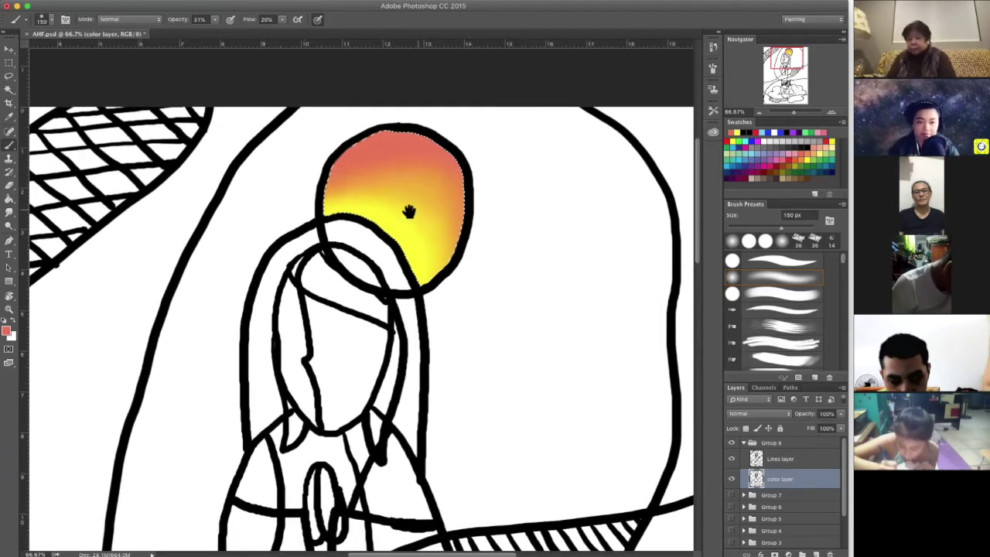
- Select the veil band inside the circle, paint it orange blending into magenta at its lower end, and deselect
{"action": "key", "text": "w"}
{"action": "scroll", "coordinate": [376, 198], "scroll_direction": "down", "scroll_amount": 2}
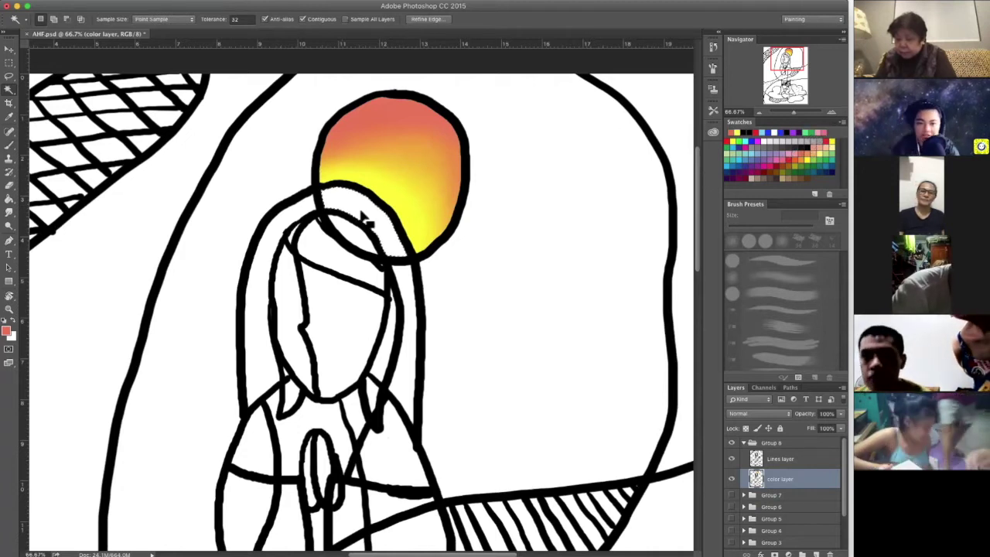
{"action": "key", "text": "b"}
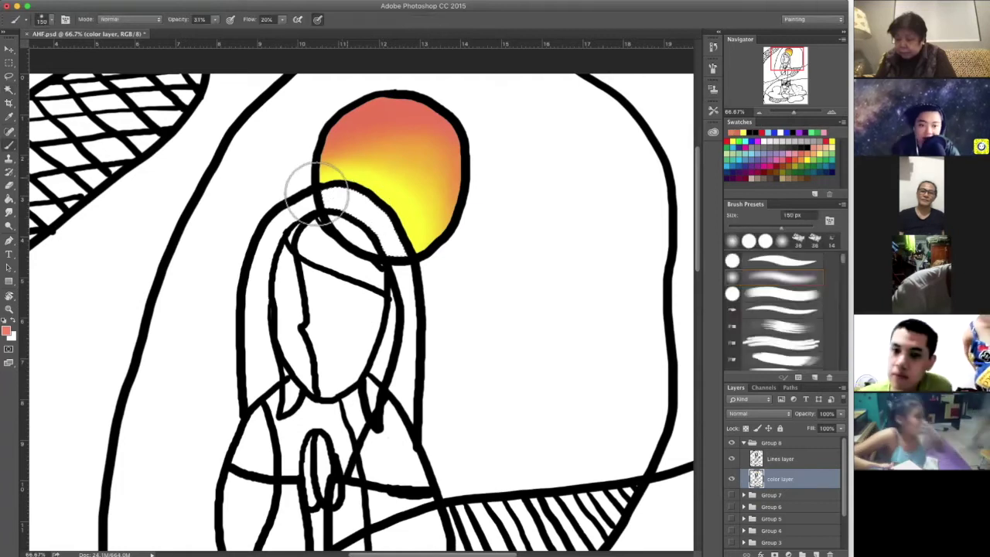
{"action": "mouse_move", "coordinate": [327, 213]}
{"action": "left_mouse_down"}
{"action": "mouse_move", "coordinate": [336, 159]}
{"action": "mouse_move", "coordinate": [335, 205]}
{"action": "mouse_move", "coordinate": [324, 185]}
{"action": "mouse_move", "coordinate": [351, 203]}
{"action": "mouse_move", "coordinate": [285, 199]}
{"action": "mouse_move", "coordinate": [249, 213]}
{"action": "mouse_move", "coordinate": [358, 186]}
{"action": "mouse_move", "coordinate": [273, 210]}
{"action": "mouse_move", "coordinate": [386, 201]}
{"action": "mouse_move", "coordinate": [371, 214]}
{"action": "mouse_move", "coordinate": [383, 198]}
{"action": "mouse_move", "coordinate": [305, 209]}
{"action": "mouse_move", "coordinate": [313, 225]}
{"action": "mouse_move", "coordinate": [395, 209]}
{"action": "mouse_move", "coordinate": [330, 223]}
{"action": "mouse_move", "coordinate": [270, 200]}
{"action": "mouse_move", "coordinate": [338, 195]}
{"action": "mouse_move", "coordinate": [354, 208]}
{"action": "mouse_move", "coordinate": [364, 199]}
{"action": "mouse_move", "coordinate": [313, 209]}
{"action": "mouse_move", "coordinate": [317, 223]}
{"action": "mouse_move", "coordinate": [393, 233]}
{"action": "mouse_move", "coordinate": [366, 212]}
{"action": "mouse_move", "coordinate": [282, 195]}
{"action": "mouse_move", "coordinate": [373, 213]}
{"action": "mouse_move", "coordinate": [288, 188]}
{"action": "mouse_move", "coordinate": [345, 219]}
{"action": "mouse_move", "coordinate": [374, 213]}
{"action": "mouse_move", "coordinate": [333, 221]}
{"action": "left_mouse_up"}
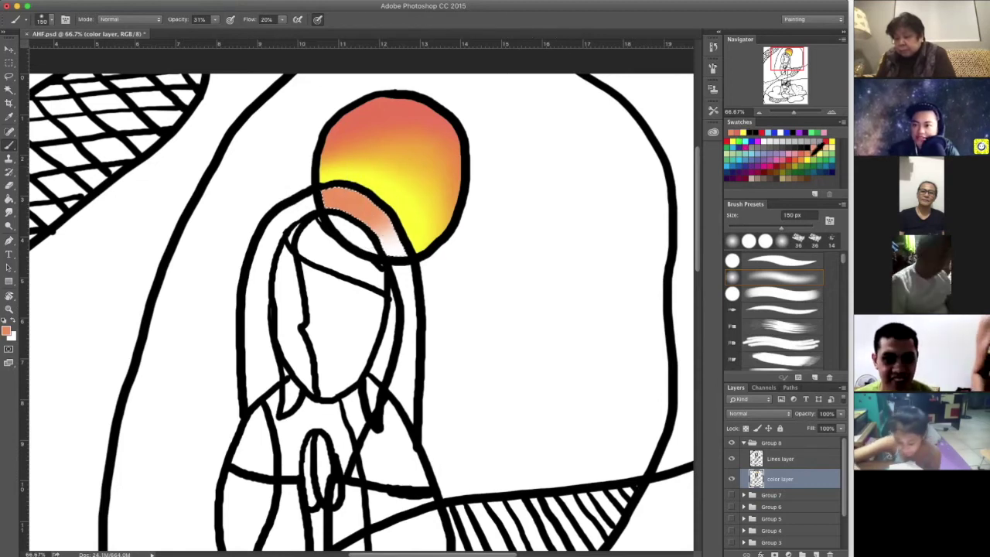
{"action": "left_click", "coordinate": [771, 163]}
{"action": "mouse_move", "coordinate": [404, 255]}
{"action": "left_mouse_down"}
{"action": "mouse_move", "coordinate": [374, 276]}
{"action": "mouse_move", "coordinate": [386, 251]}
{"action": "mouse_move", "coordinate": [421, 227]}
{"action": "mouse_move", "coordinate": [360, 226]}
{"action": "mouse_move", "coordinate": [394, 226]}
{"action": "mouse_move", "coordinate": [417, 260]}
{"action": "mouse_move", "coordinate": [396, 269]}
{"action": "mouse_move", "coordinate": [340, 240]}
{"action": "left_mouse_up"}
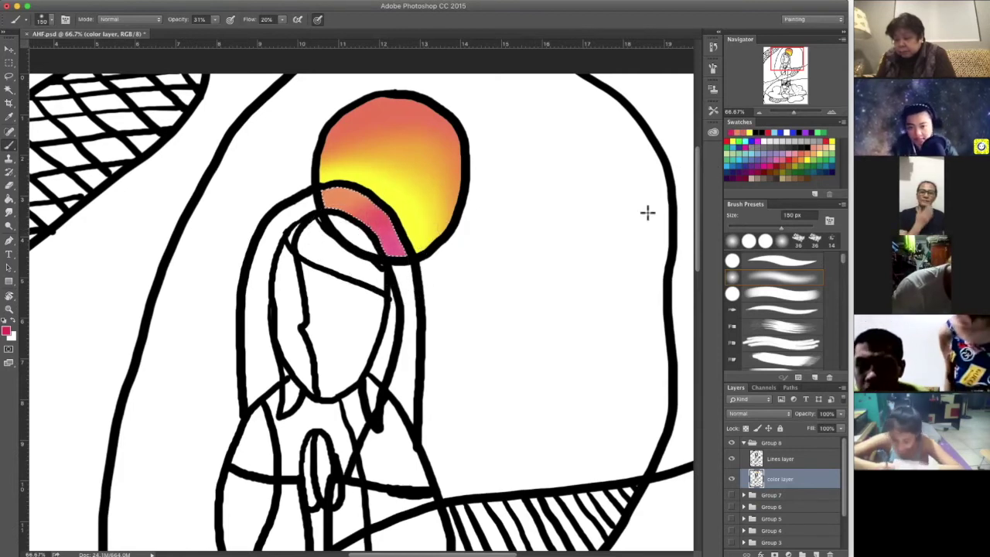
{"action": "key", "text": "m"}
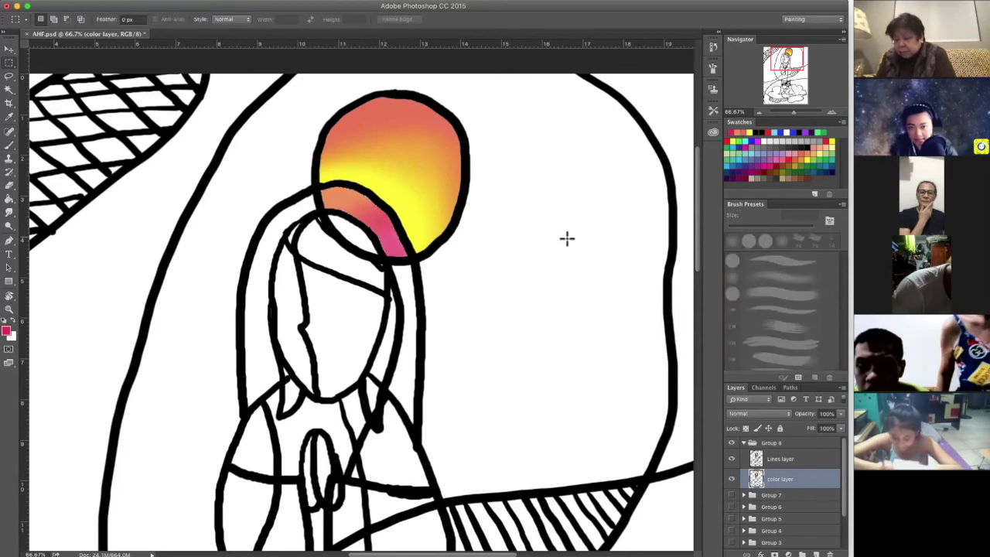
- Reselect the whole gradient section of the circle by adding its yellow, orange and coral tones with the Magic Wand
{"action": "key", "text": "w"}
{"action": "left_click", "coordinate": [404, 193]}
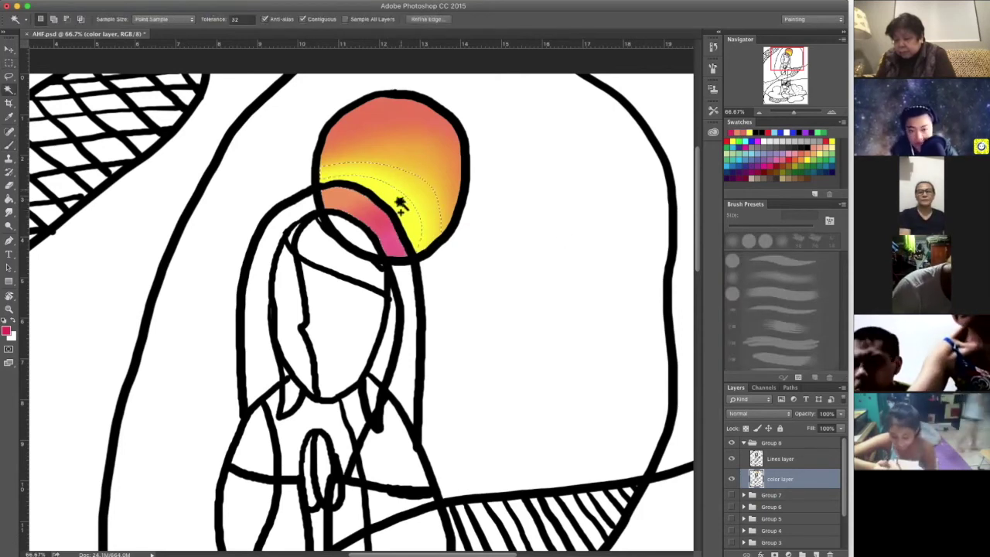
{"action": "left_click", "coordinate": [416, 161]}
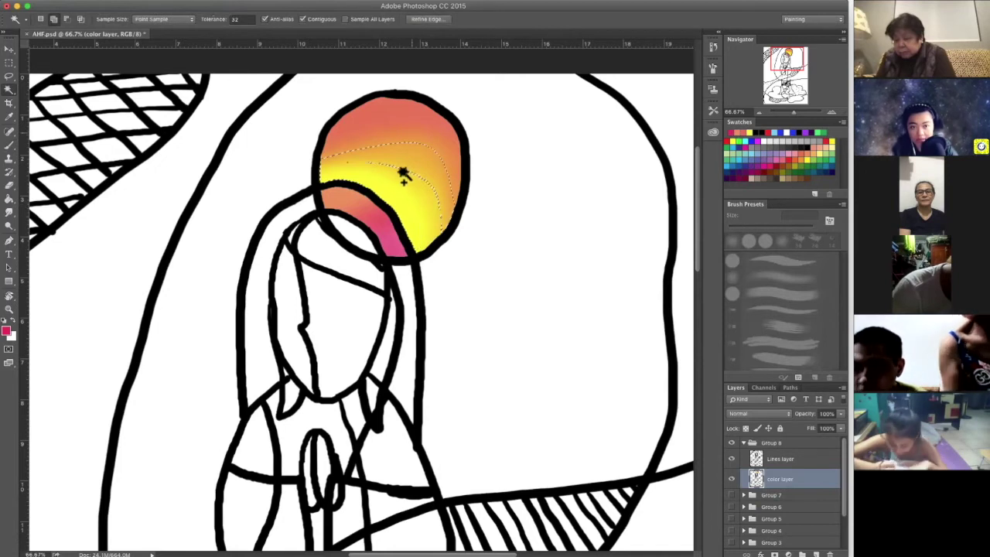
{"action": "left_click", "coordinate": [396, 115], "text": "shift"}
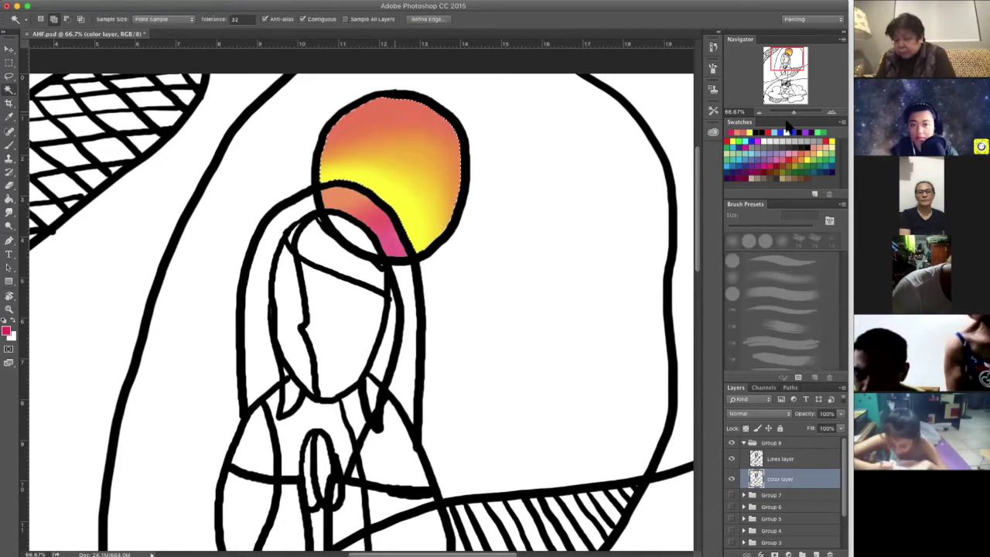
- Extend the circle's sampled yellow upward with soft strokes and reapply coral along its top edge
{"action": "key", "text": "b"}
{"action": "left_click", "coordinate": [410, 228], "text": "alt"}
{"action": "left_click_drag", "start_coordinate": [320, 158], "coordinate": [449, 209]}
{"action": "left_click_drag", "start_coordinate": [320, 168], "coordinate": [451, 203]}
{"action": "mouse_move", "coordinate": [314, 174]}
{"action": "left_mouse_down"}
{"action": "mouse_move", "coordinate": [455, 173]}
{"action": "mouse_move", "coordinate": [461, 201]}
{"action": "mouse_move", "coordinate": [325, 160]}
{"action": "left_mouse_up"}
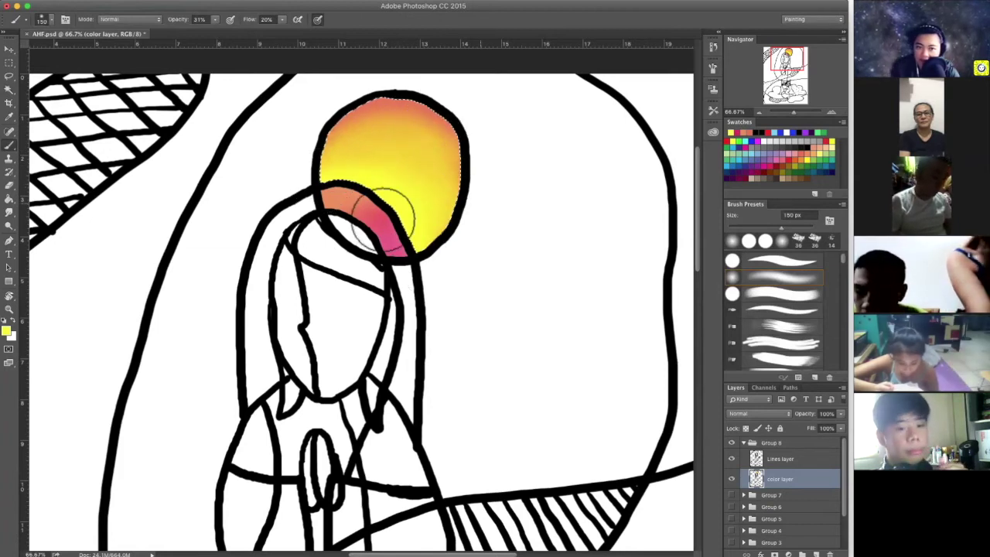
{"action": "left_click", "coordinate": [751, 132]}
{"action": "mouse_move", "coordinate": [407, 106]}
{"action": "left_mouse_down"}
{"action": "mouse_move", "coordinate": [473, 137]}
{"action": "mouse_move", "coordinate": [322, 108]}
{"action": "mouse_move", "coordinate": [430, 99]}
{"action": "mouse_move", "coordinate": [363, 103]}
{"action": "mouse_move", "coordinate": [482, 157]}
{"action": "mouse_move", "coordinate": [465, 139]}
{"action": "mouse_move", "coordinate": [464, 157]}
{"action": "mouse_move", "coordinate": [313, 109]}
{"action": "mouse_move", "coordinate": [459, 184]}
{"action": "mouse_move", "coordinate": [325, 117]}
{"action": "left_mouse_up"}
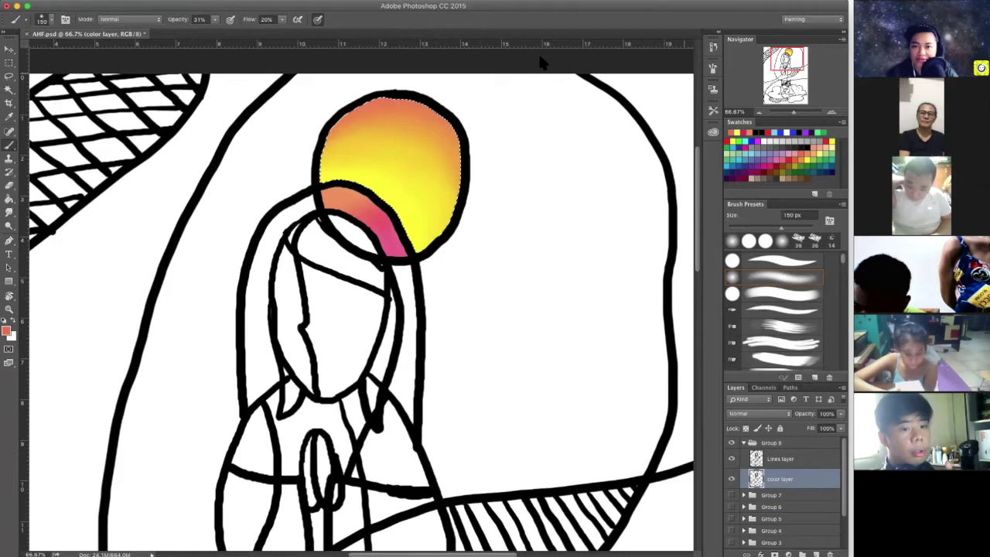
- Add a blue on-screen text annotation beside the circle greeting a participant by name, starting with "Hi" and ending with "<3"
{"action": "left_click", "coordinate": [550, 120]}
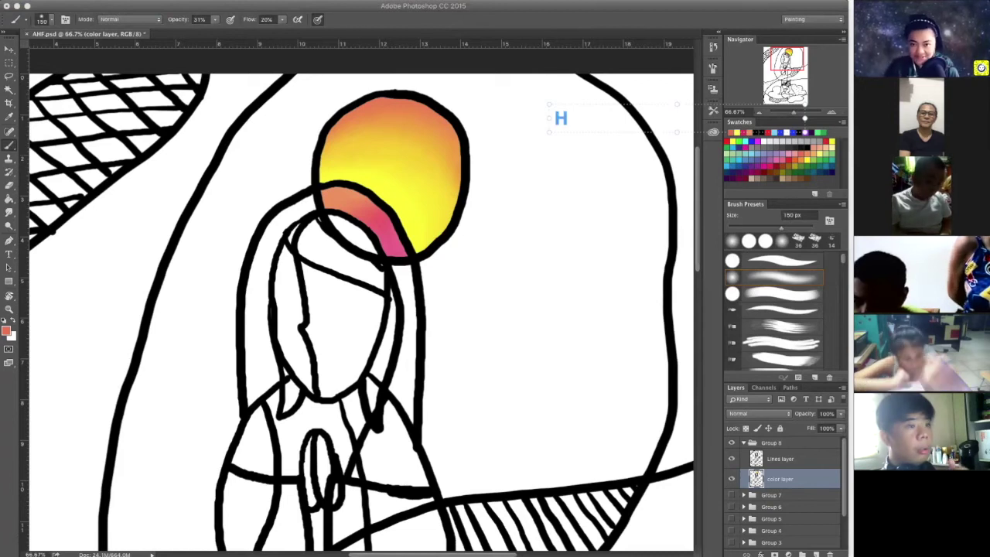
{"action": "type", "text": "Hi Pa"}
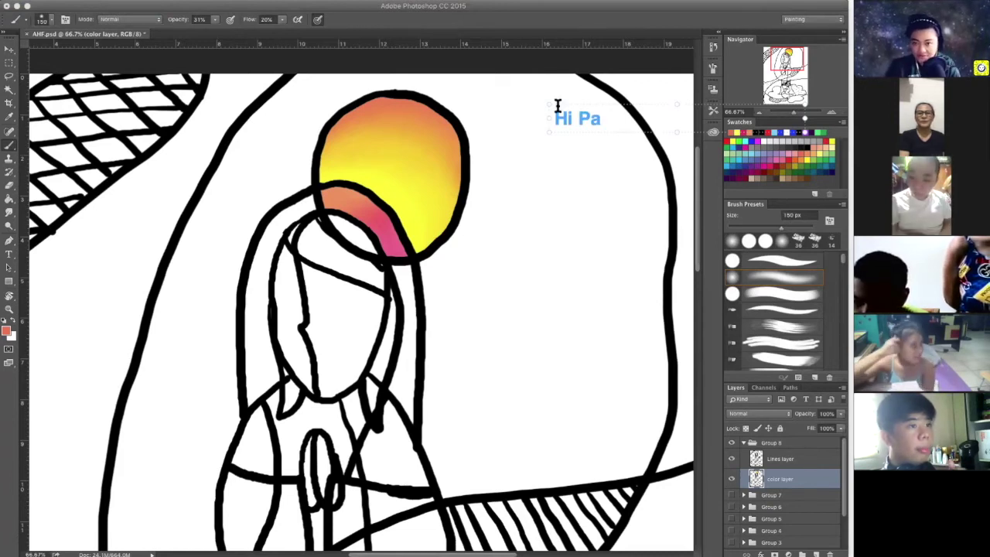
{"action": "type", "text": "cho <3"}
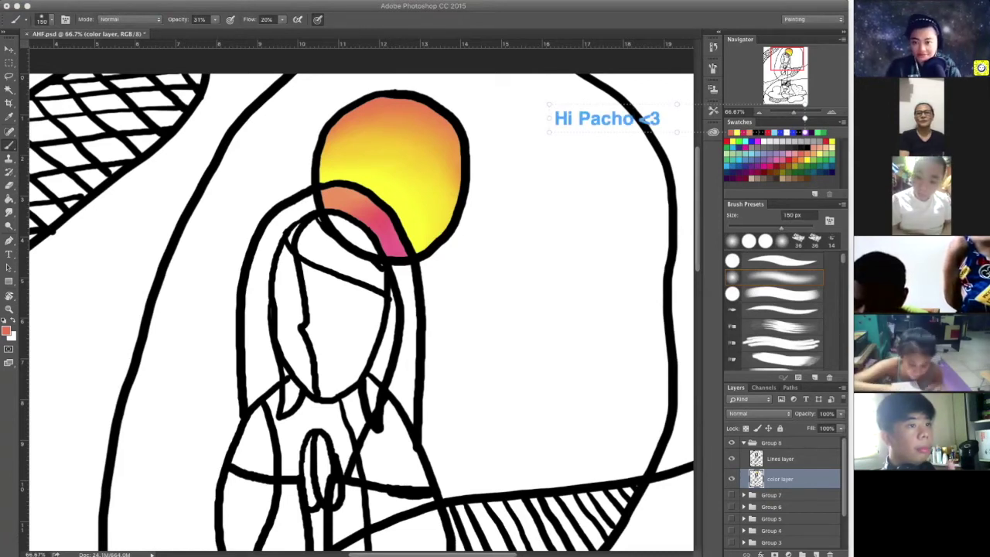
{"action": "key", "text": "Return"}
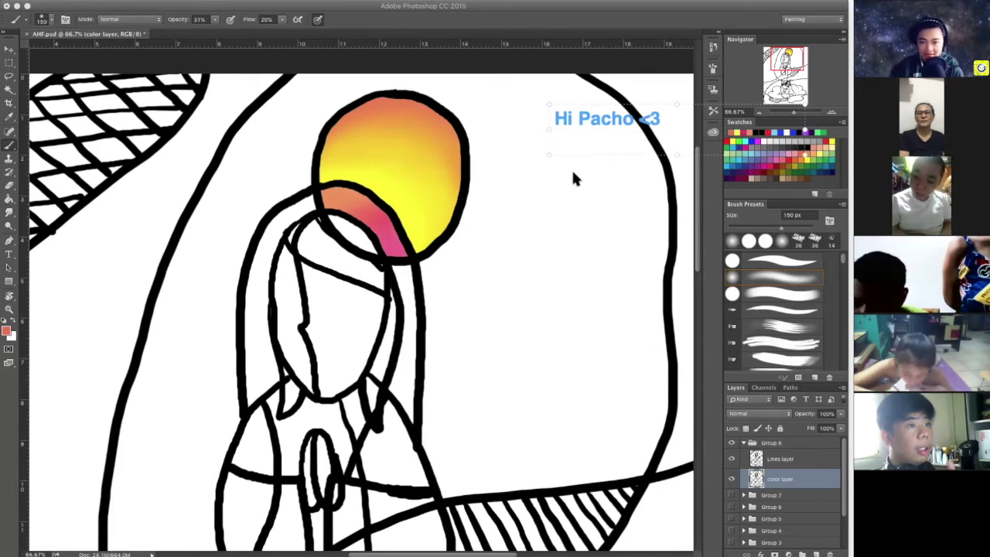
{"action": "left_click", "coordinate": [468, 56]}
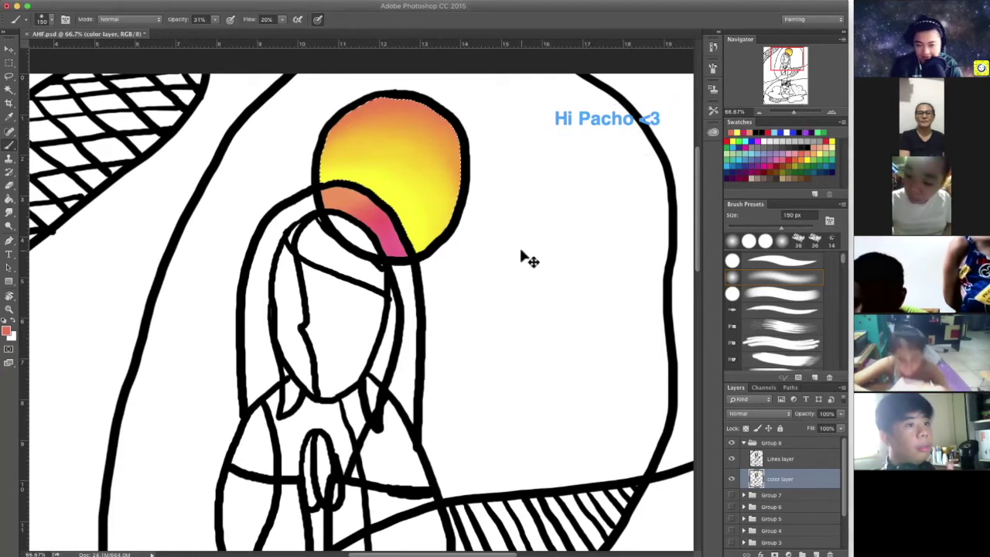
{"action": "key", "text": "super+minus"}
{"action": "key", "text": "super+minus"}
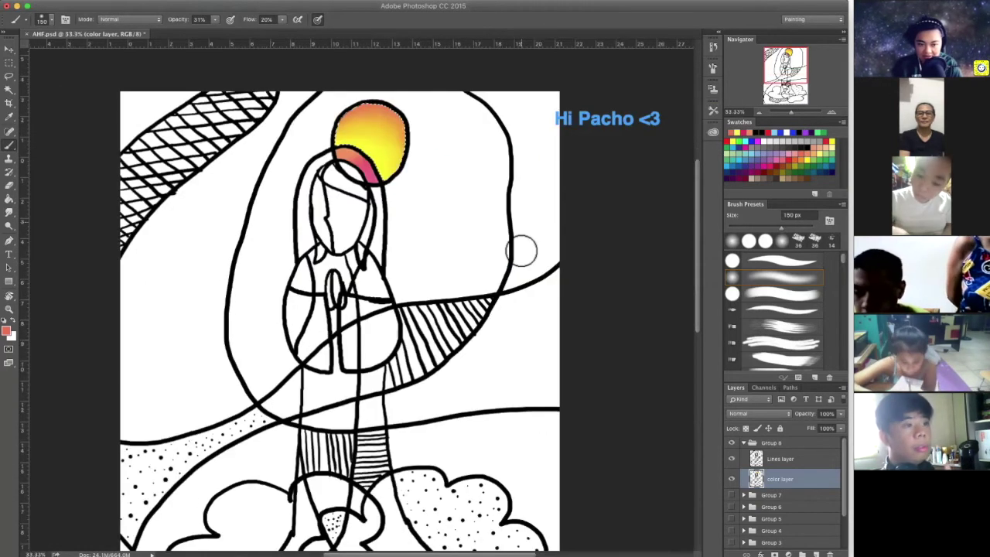
{"action": "scroll", "coordinate": [520, 250], "scroll_direction": "down", "scroll_amount": 3}
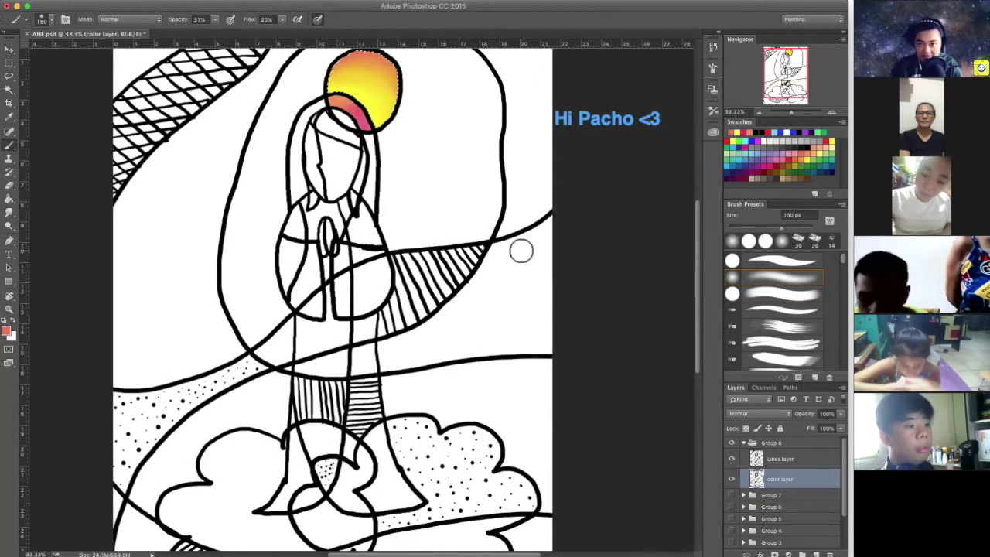
{"action": "key", "text": "super+minus"}
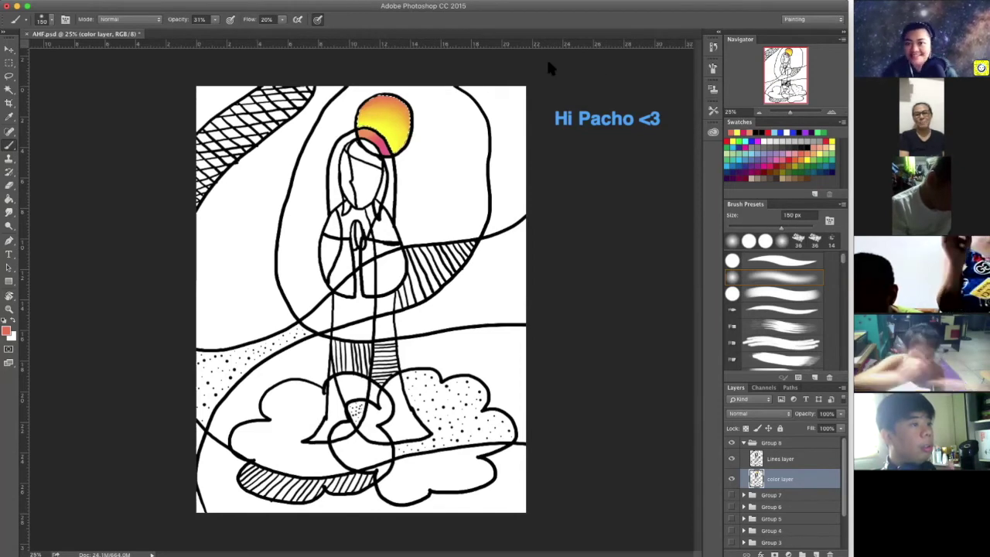
- Move the blue greeting annotation slightly closer to the canvas
{"action": "left_click", "coordinate": [595, 118]}
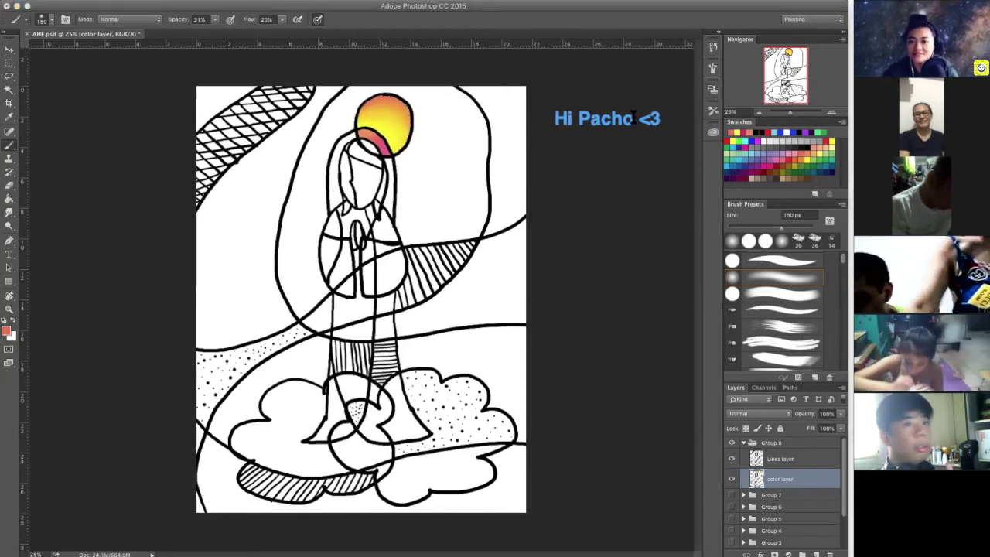
{"action": "left_click", "coordinate": [512, 55]}
{"action": "left_click_drag", "start_coordinate": [596, 121], "coordinate": [582, 121]}
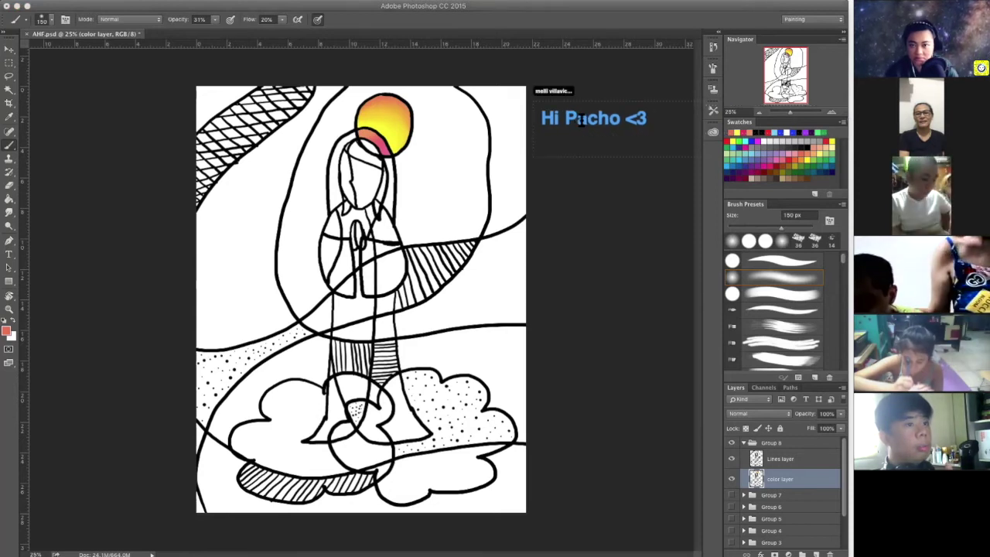
- Add "Today's theme is Mama Mary so were doing random shapes" to the annotation beneath the greeting
{"action": "left_click", "coordinate": [581, 121]}
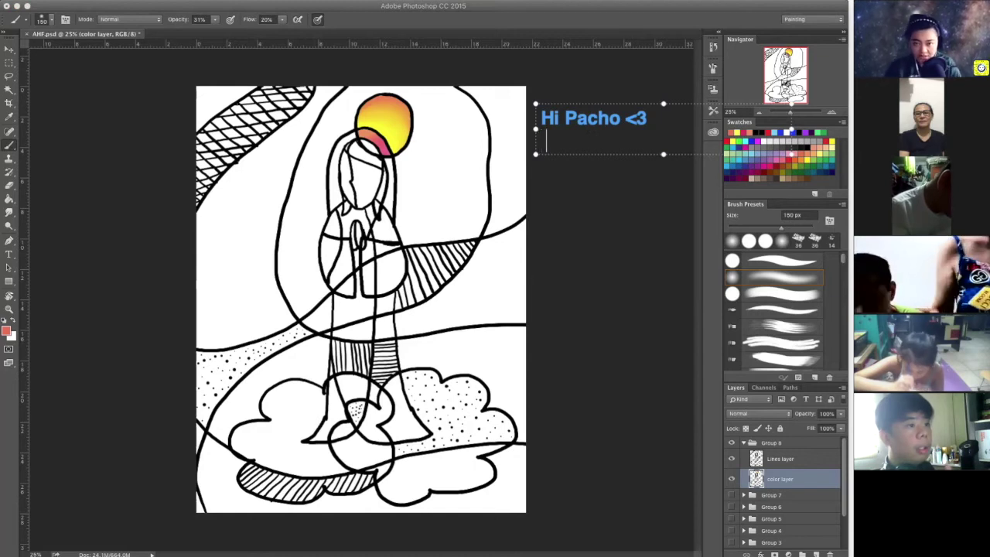
{"action": "type", "text": "Today's th"}
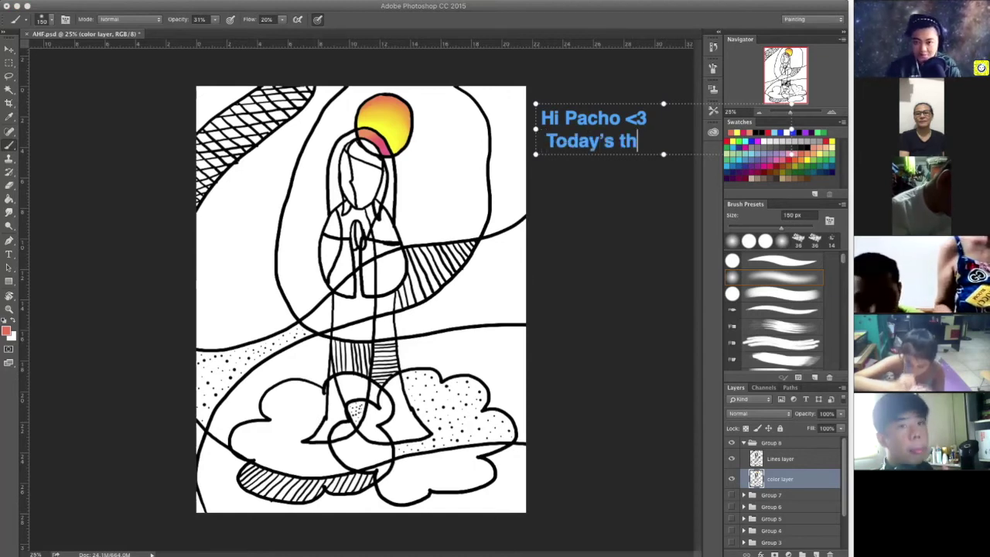
{"action": "type", "text": "eme is Mama Mary"}
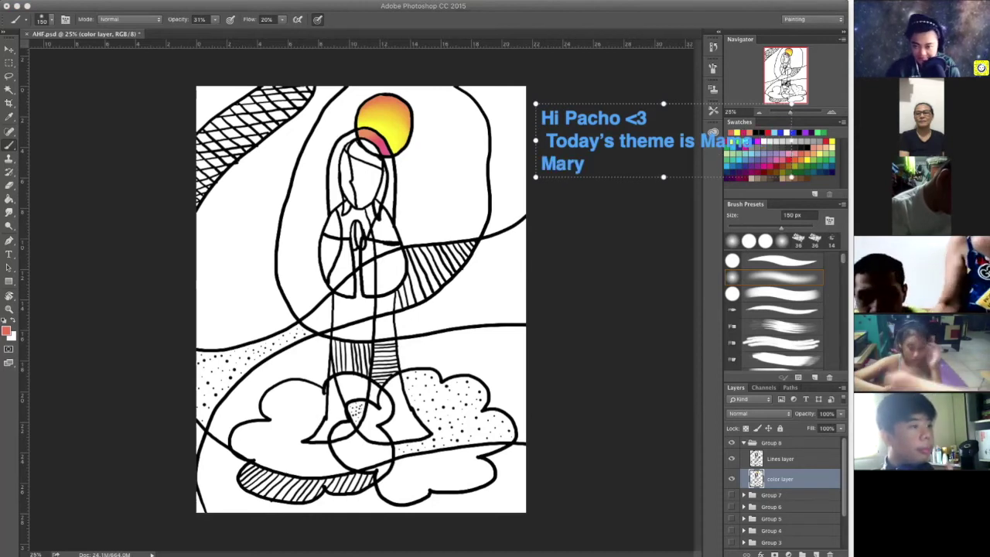
{"action": "type", "text": " so"}
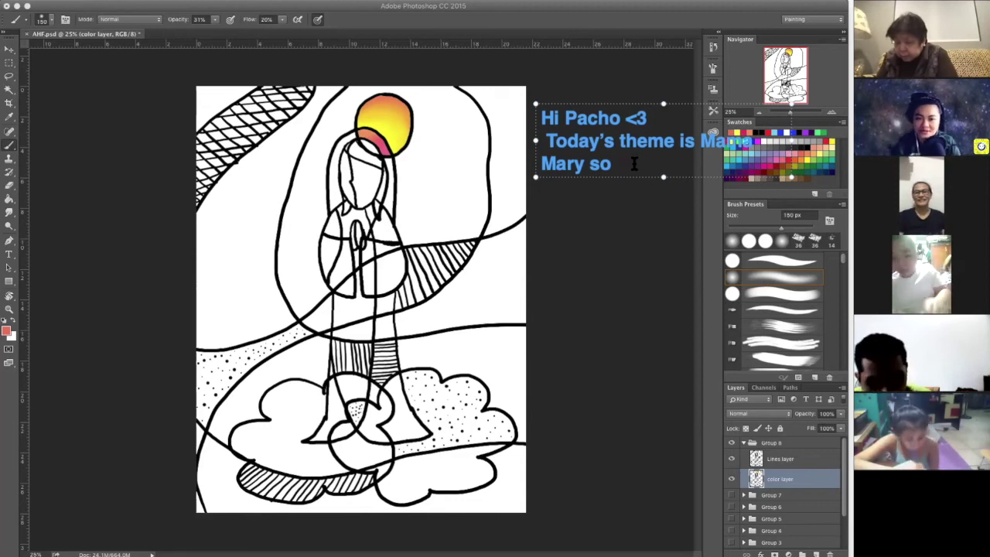
{"action": "type", "text": "were"}
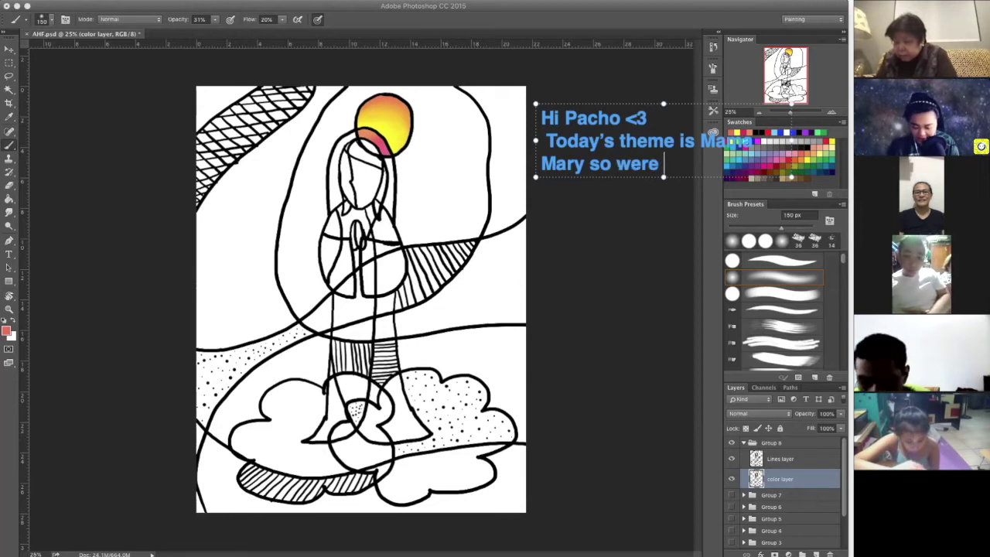
{"action": "type", "text": " doing rando"}
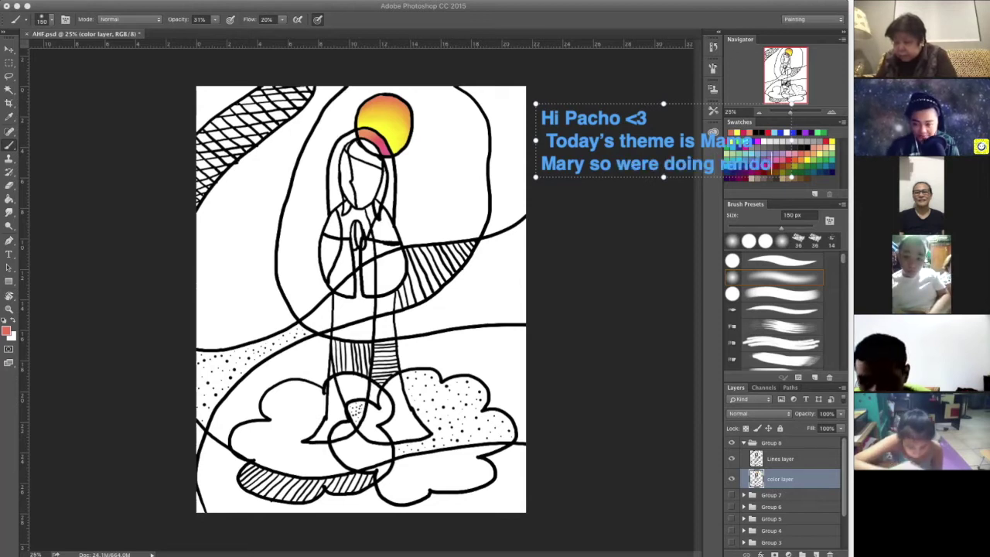
{"action": "type", "text": "m shapes"}
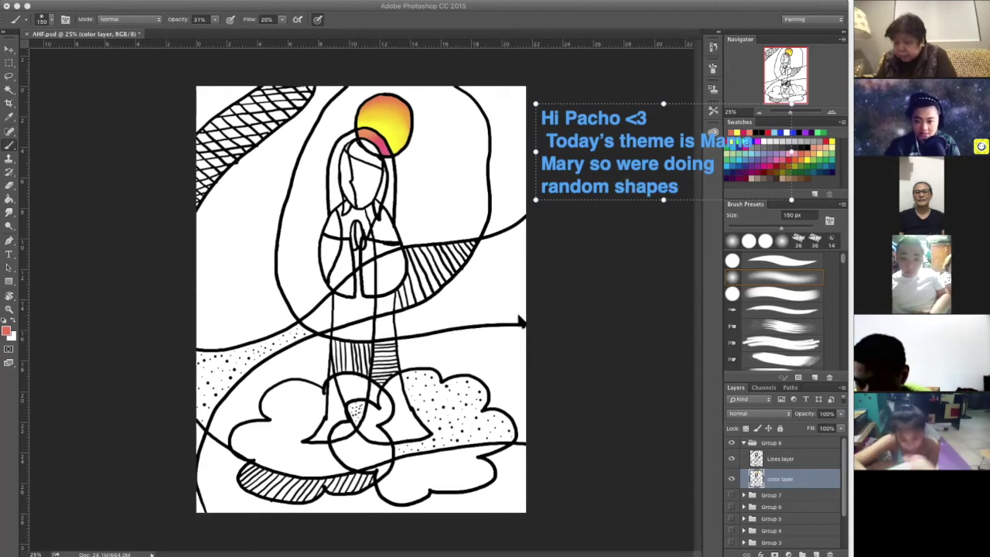
{"action": "left_click", "coordinate": [522, 331]}
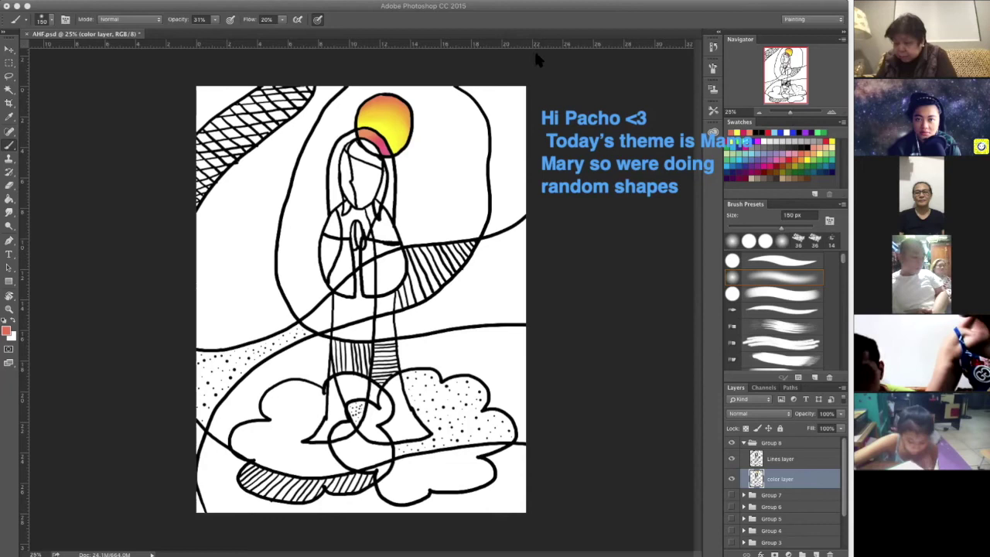
- Finish the annotation's sentence with "technique." after "random shapes"
{"action": "left_click", "coordinate": [586, 152]}
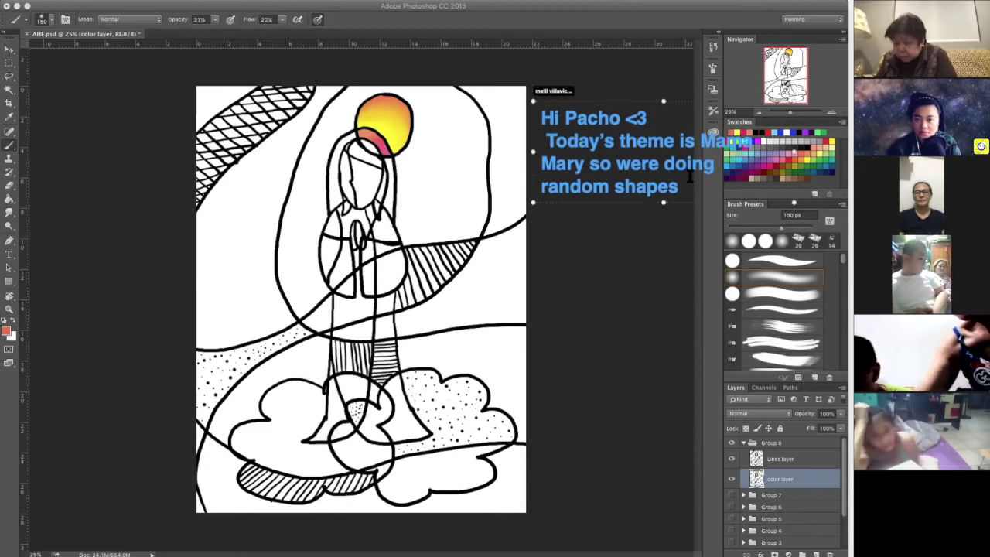
{"action": "type", "text": "ye"}
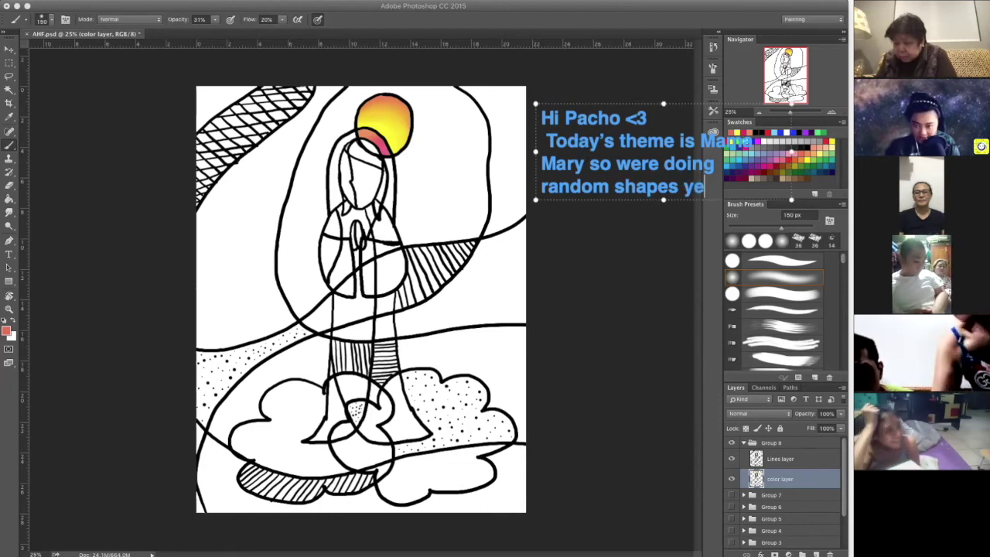
{"action": "type", "text": "ch"}
{"action": "key", "text": "BackSpace"}
{"action": "key", "text": "BackSpace"}
{"action": "key", "text": "BackSpace"}
{"action": "key", "text": "BackSpace"}
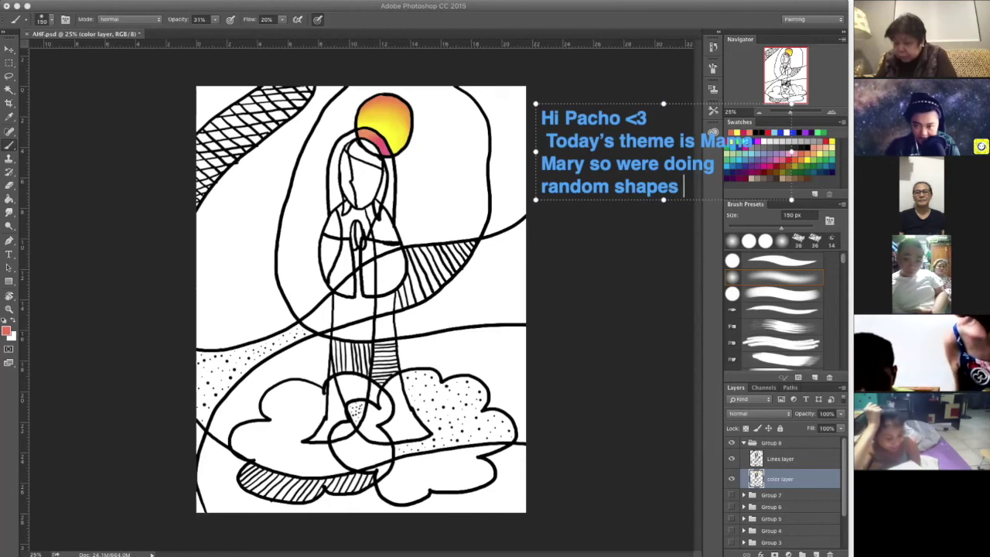
{"action": "type", "text": "technique."}
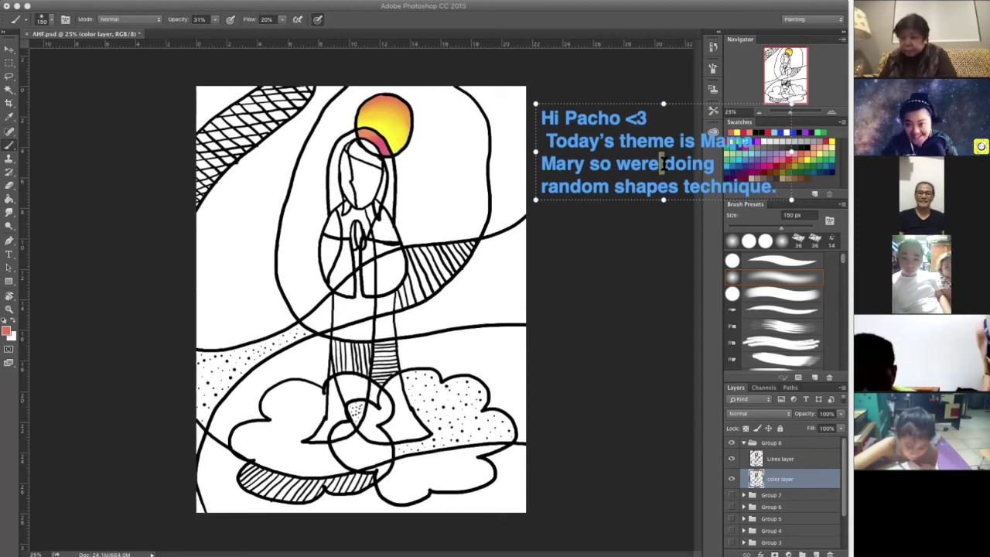
- Select all of the on-screen annotation text and delete it
{"action": "key", "text": "super+a"}
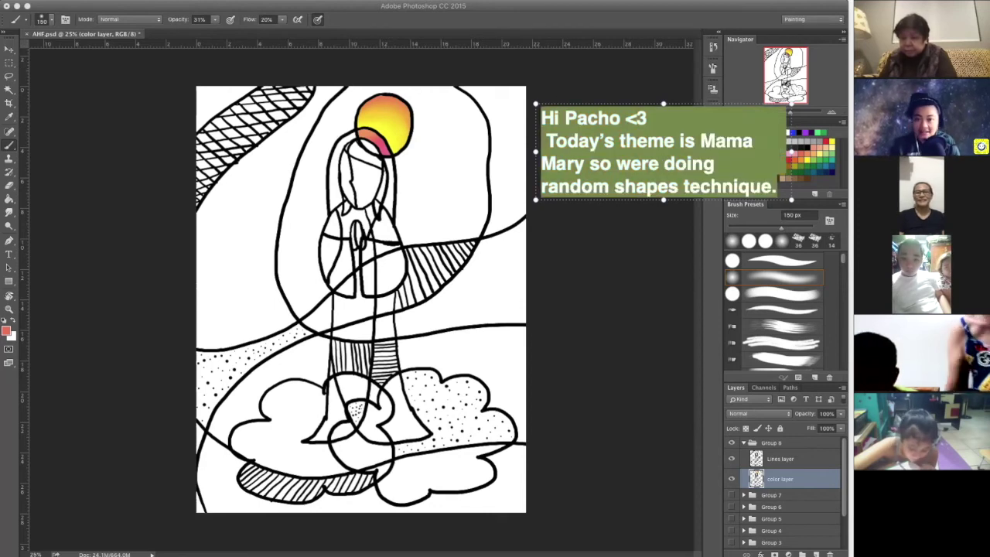
{"action": "key", "text": "BackSpace"}
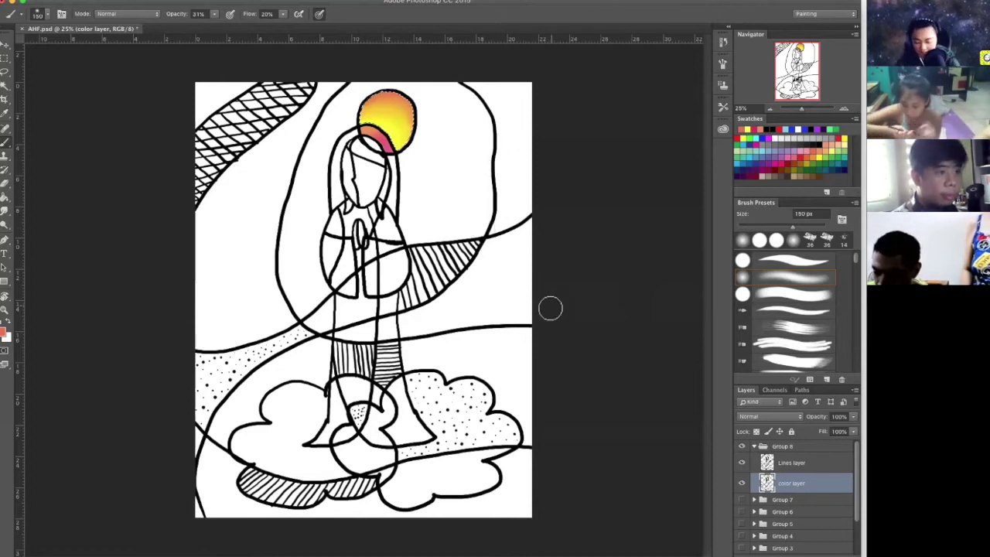
- Hide the Lines layer so only the outlines and colors show, and clear the selection around the circle
{"action": "key", "text": "w"}
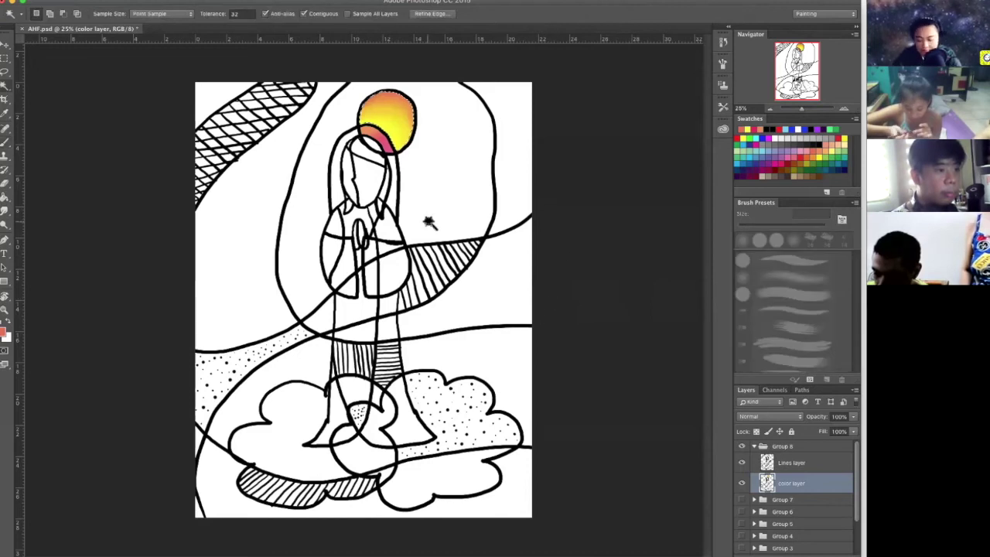
{"action": "key", "text": "ctrl+="}
{"action": "key", "text": "ctrl+="}
{"action": "left_click_drag", "start_coordinate": [486, 164], "coordinate": [489, 239]}
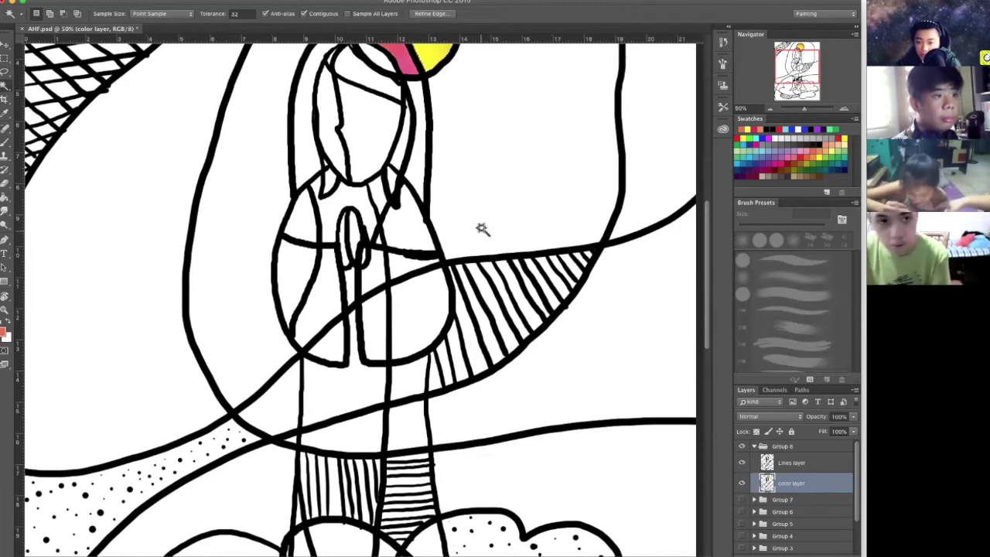
{"action": "left_click_drag", "start_coordinate": [475, 158], "coordinate": [475, 250]}
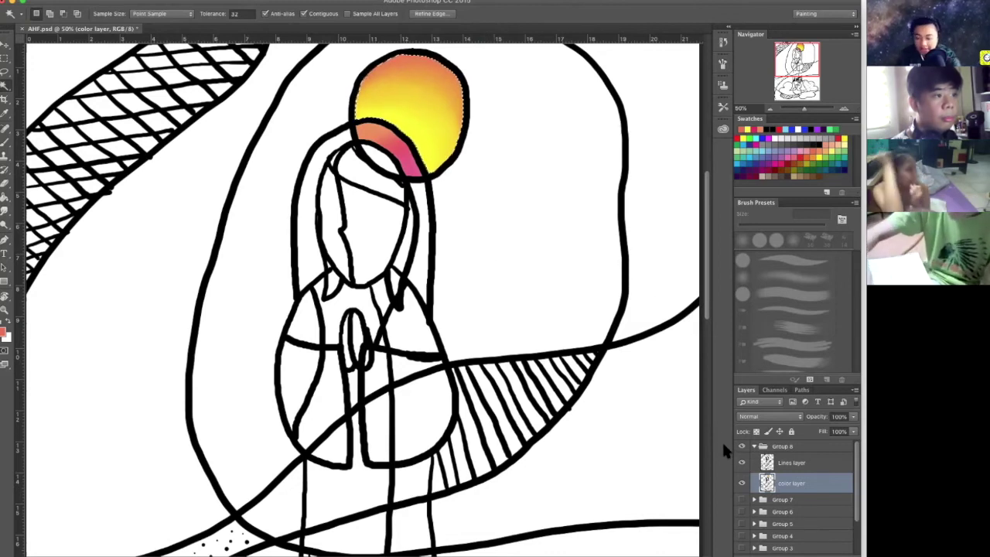
{"action": "key", "text": "ctrl+minus"}
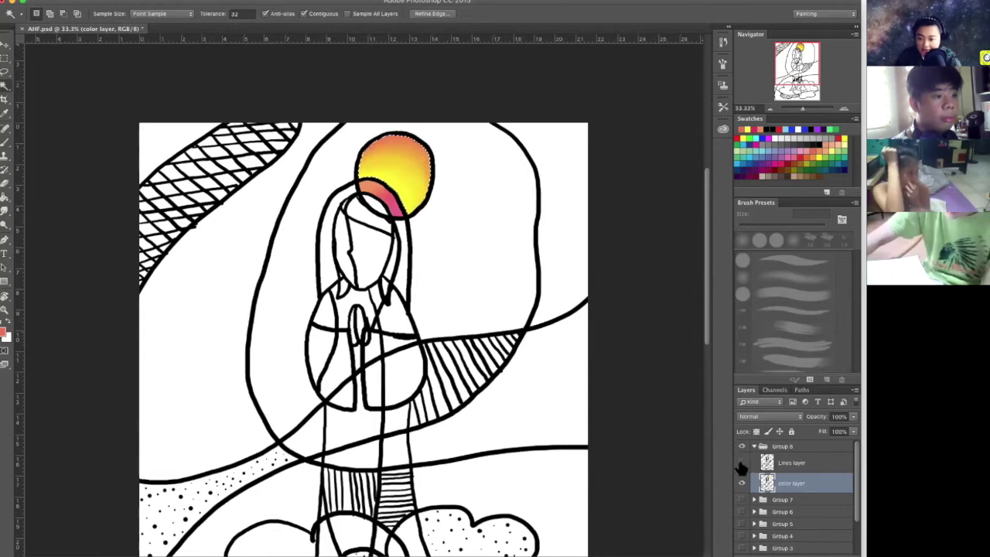
{"action": "left_click", "coordinate": [741, 462]}
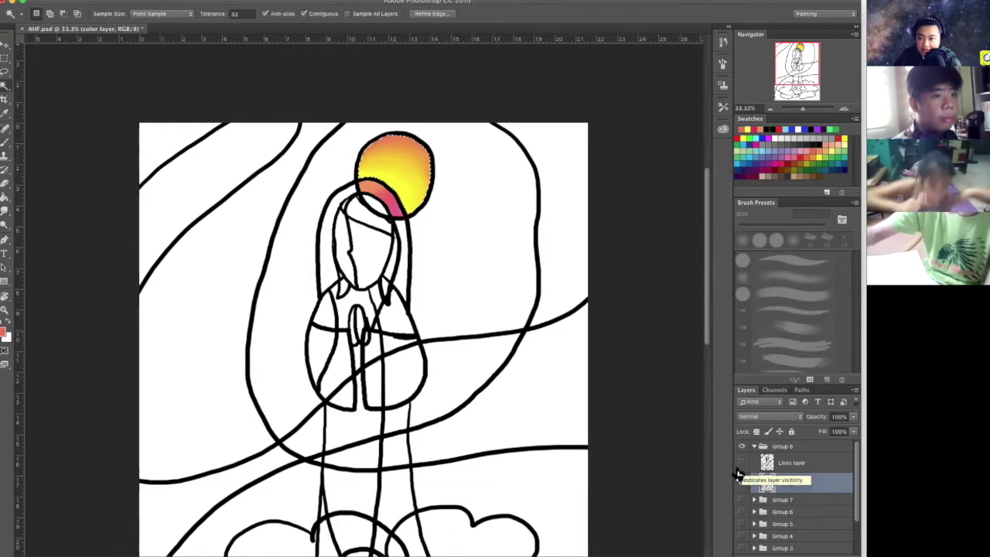
{"action": "left_click_drag", "start_coordinate": [589, 481], "coordinate": [601, 405]}
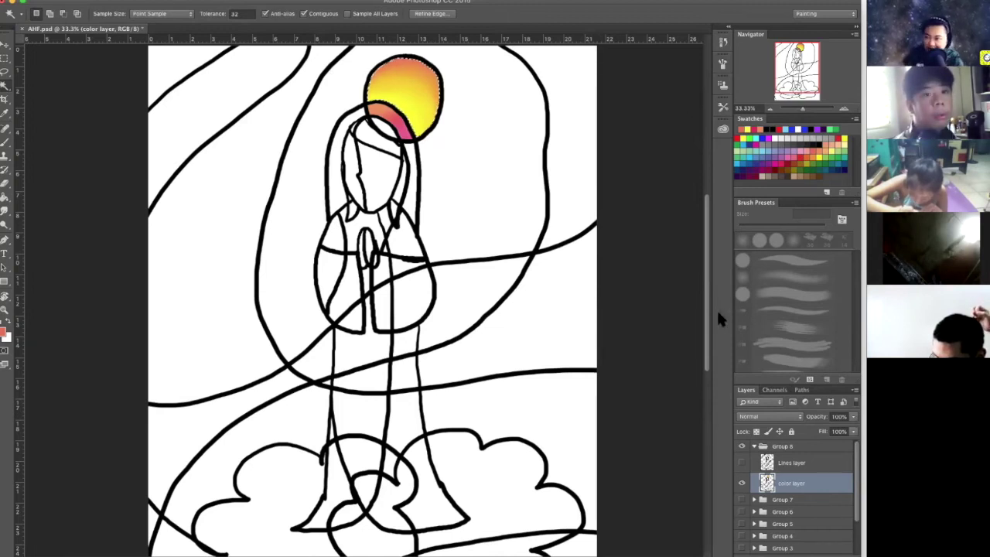
{"action": "key", "text": "super+d"}
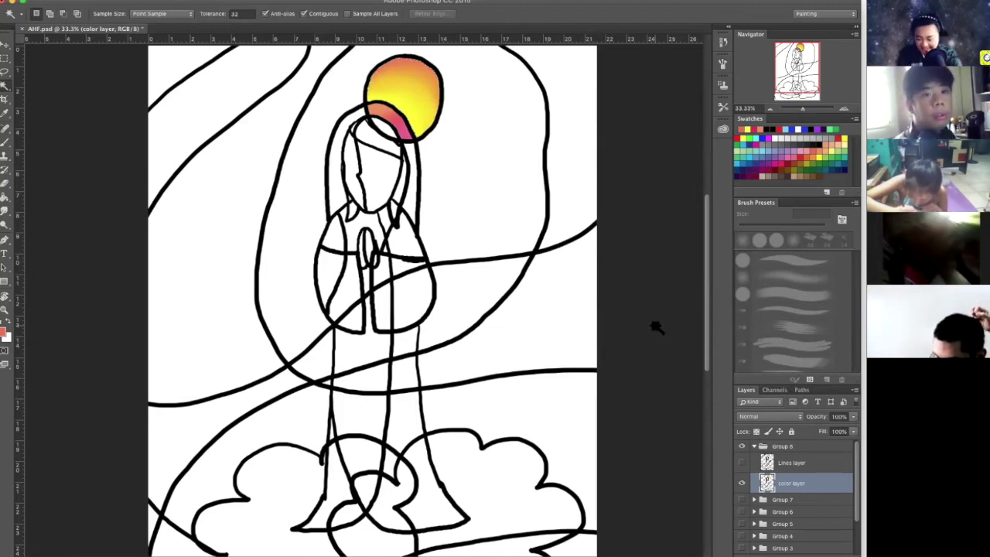
{"action": "key", "text": "ctrl+minus"}
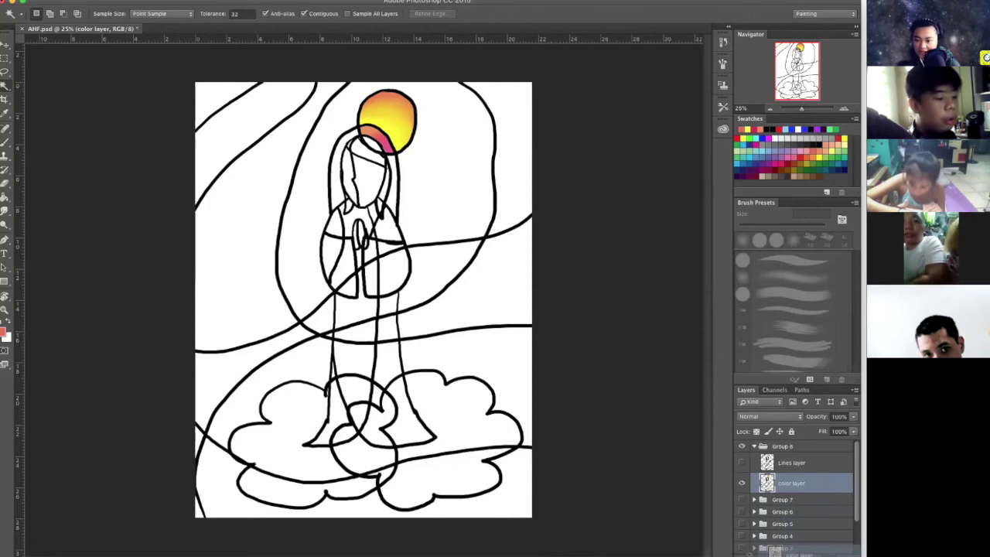
- Duplicate the color layer, place the copy beneath it, and rename the copy with a participant's first name followed by "layer"
{"action": "key", "text": "ctrl+j"}
{"action": "left_click_drag", "start_coordinate": [807, 482], "coordinate": [811, 516]}
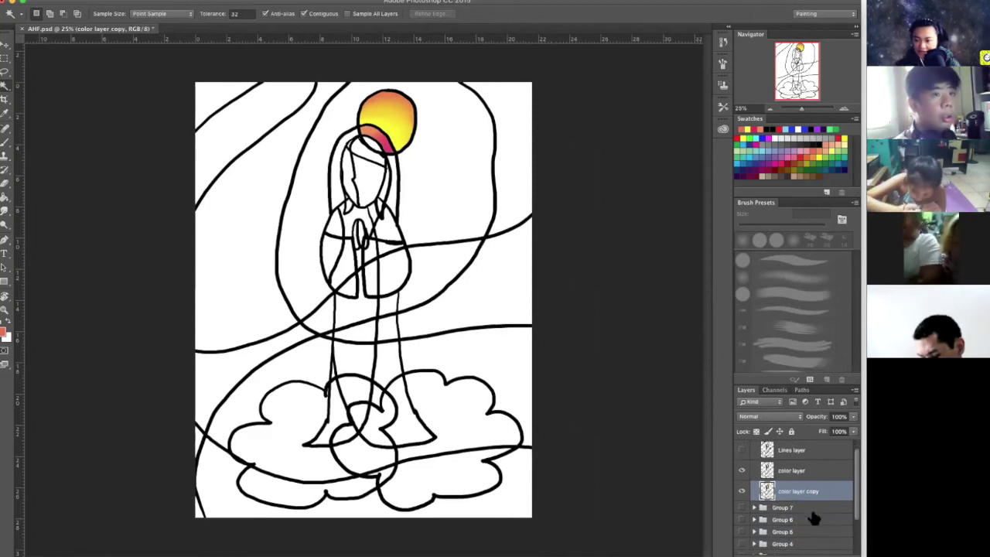
{"action": "double_click", "coordinate": [802, 492]}
{"action": "type", "text": "b"}
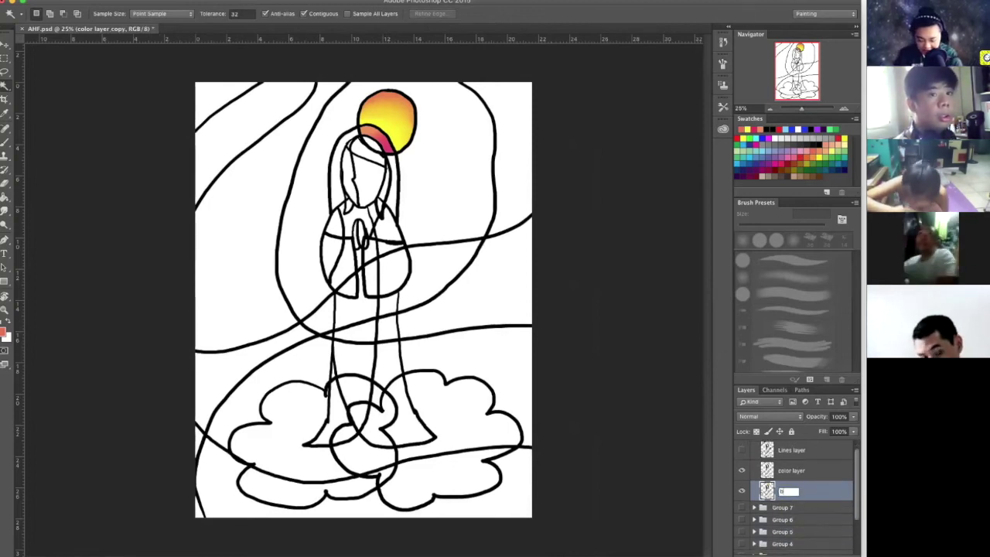
{"action": "type", "text": "ryon layer"}
{"action": "key", "text": "Return"}
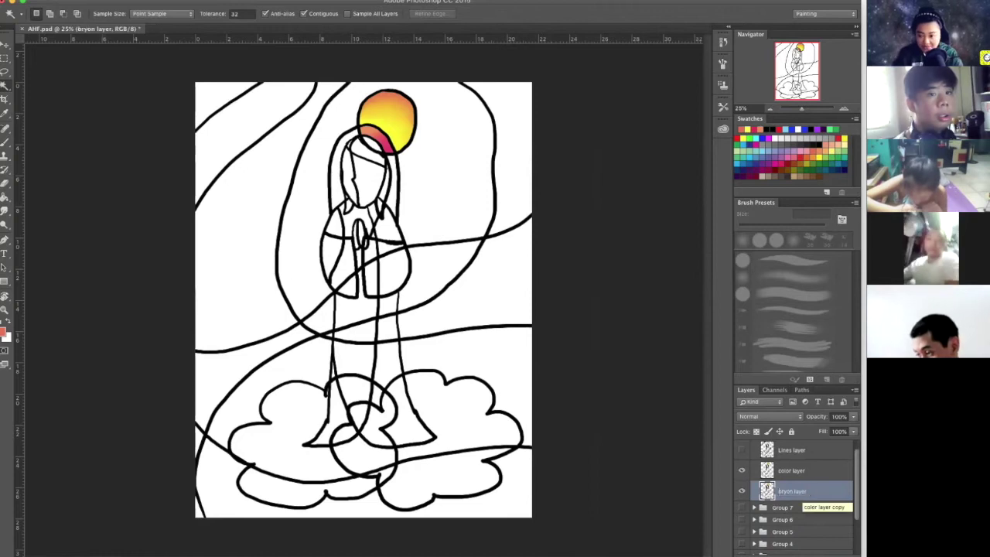
- Hide the original color layer and erase the yellow-orange gradient from the circle on the duplicated layer
{"action": "key", "text": "super+plus"}
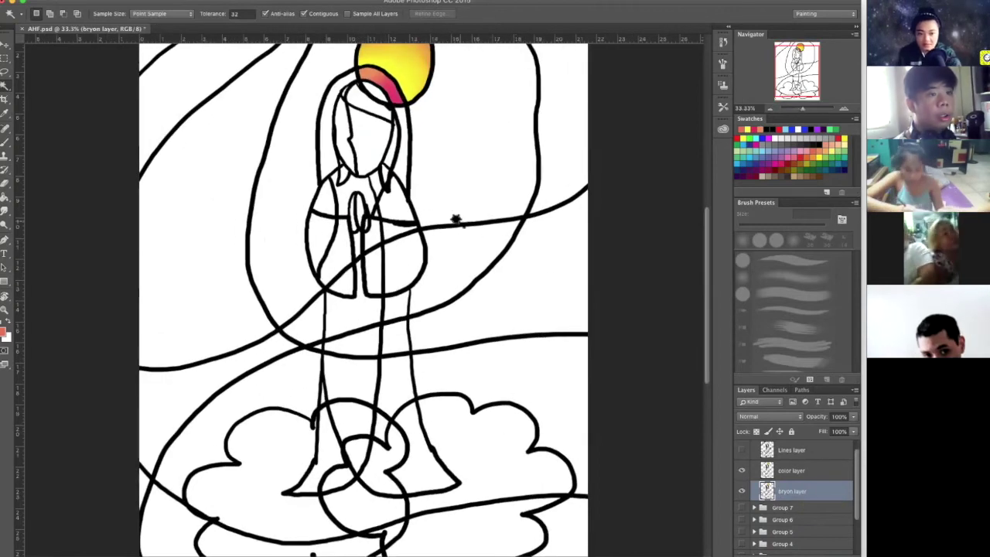
{"action": "left_click", "coordinate": [741, 470]}
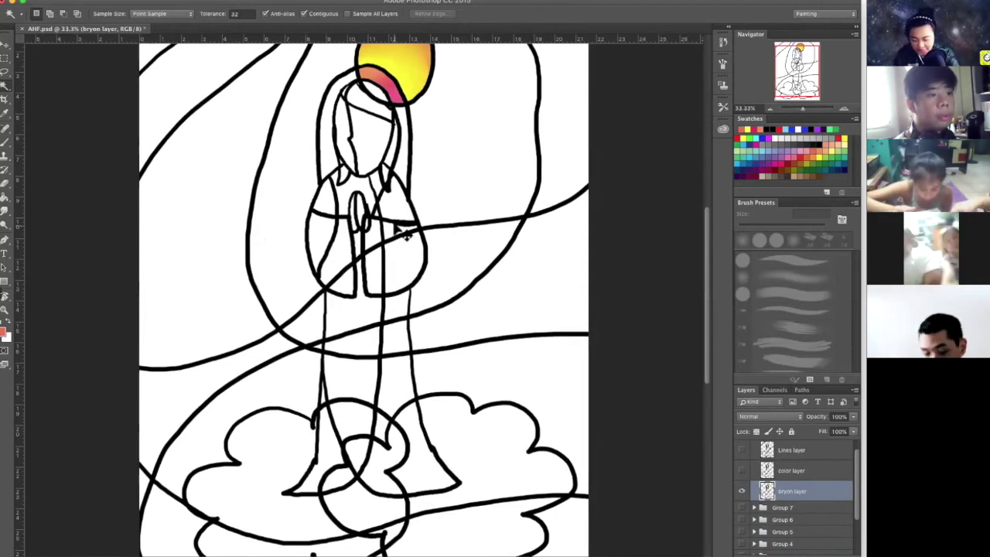
{"action": "key", "text": "super+plus"}
{"action": "key", "text": "super+plus"}
{"action": "left_click_drag", "start_coordinate": [432, 273], "coordinate": [427, 424]}
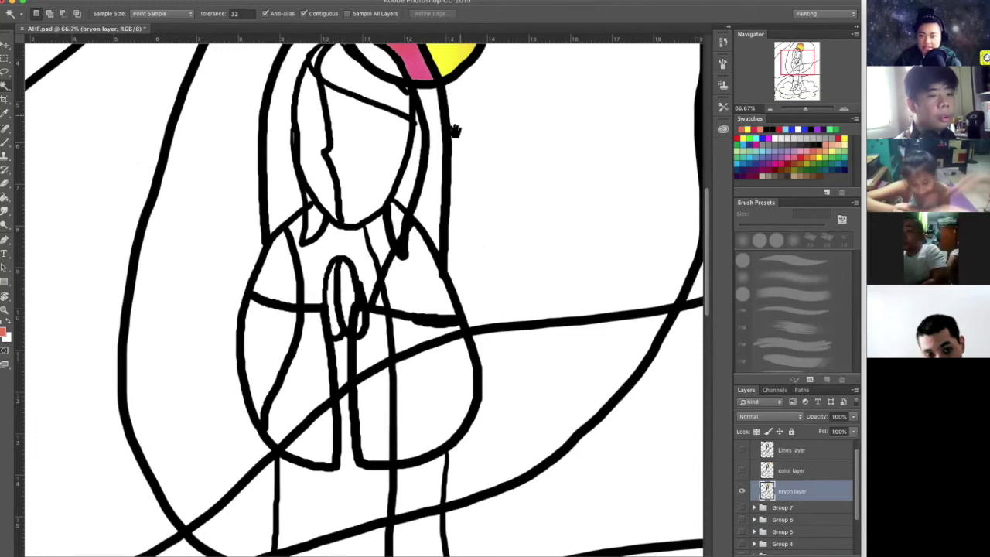
{"action": "scroll", "coordinate": [456, 259], "scroll_direction": "up", "scroll_amount": 5}
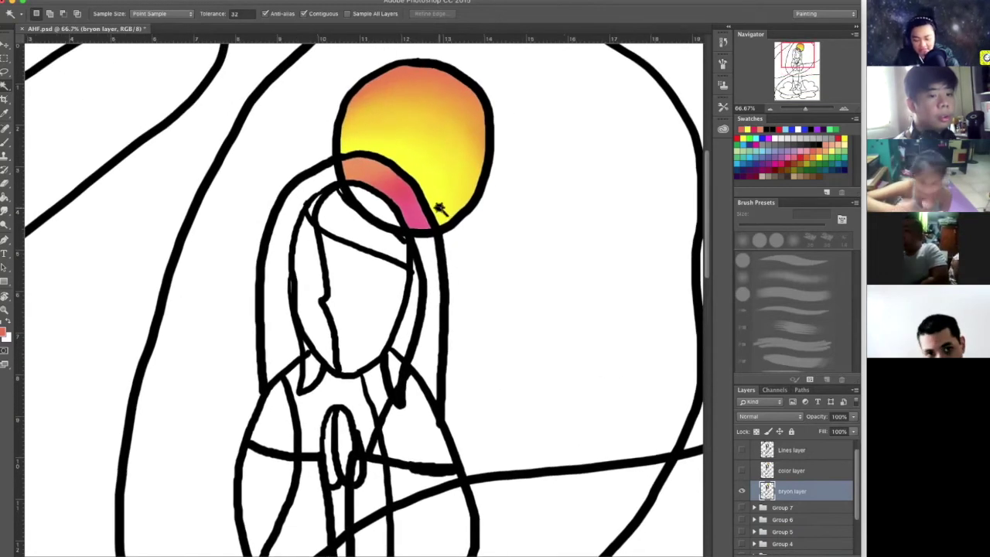
{"action": "left_click", "coordinate": [440, 139]}
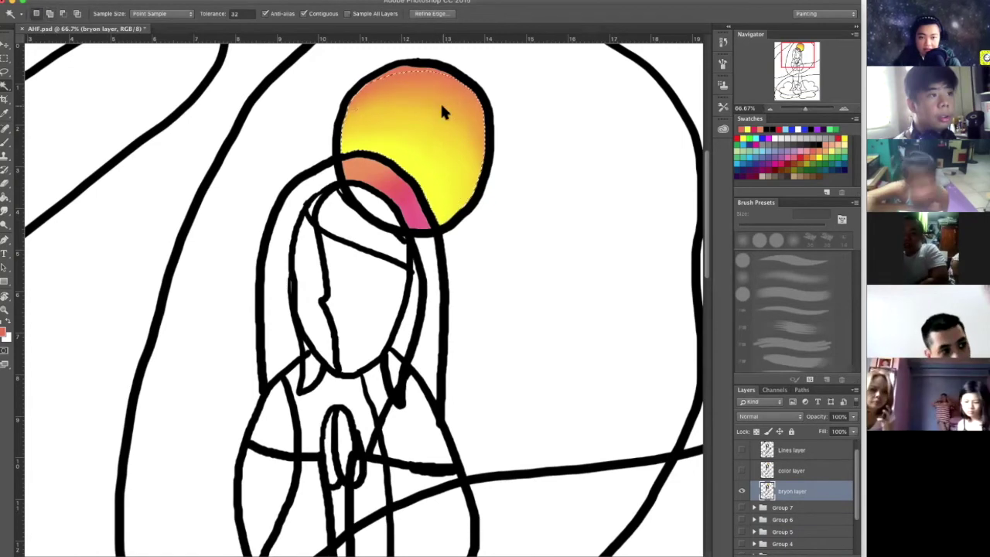
{"action": "left_click", "coordinate": [404, 72], "text": "shift"}
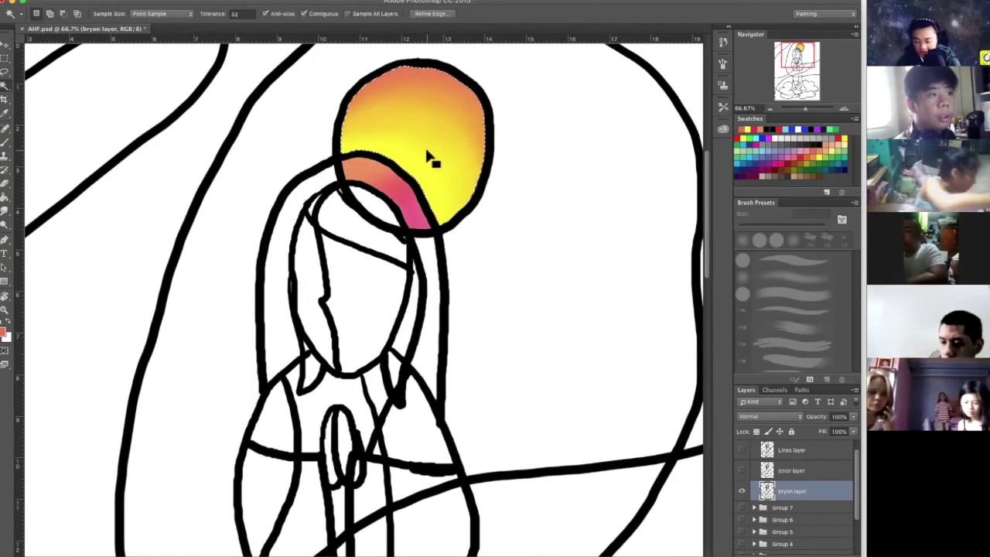
{"action": "key", "text": "Delete"}
{"action": "key", "text": "ctrl+d"}
- Select all orange and magenta tones of the veil band inside the circle with the Magic Wand and clear its color
{"action": "left_click", "coordinate": [383, 181]}
{"action": "left_click", "coordinate": [388, 191]}
{"action": "left_click", "coordinate": [384, 181]}
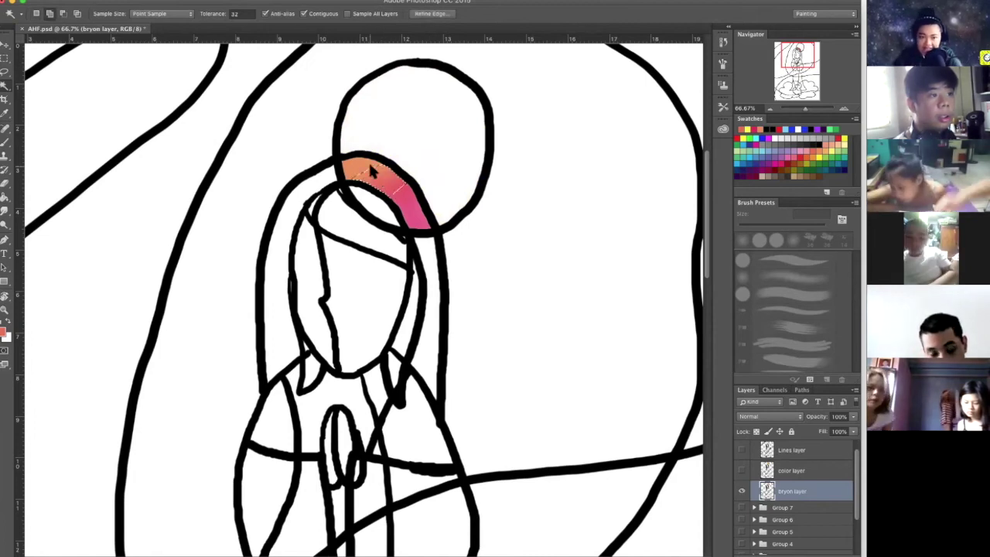
{"action": "left_click", "coordinate": [402, 191], "text": "shift"}
{"action": "left_click", "coordinate": [420, 224], "text": "shift"}
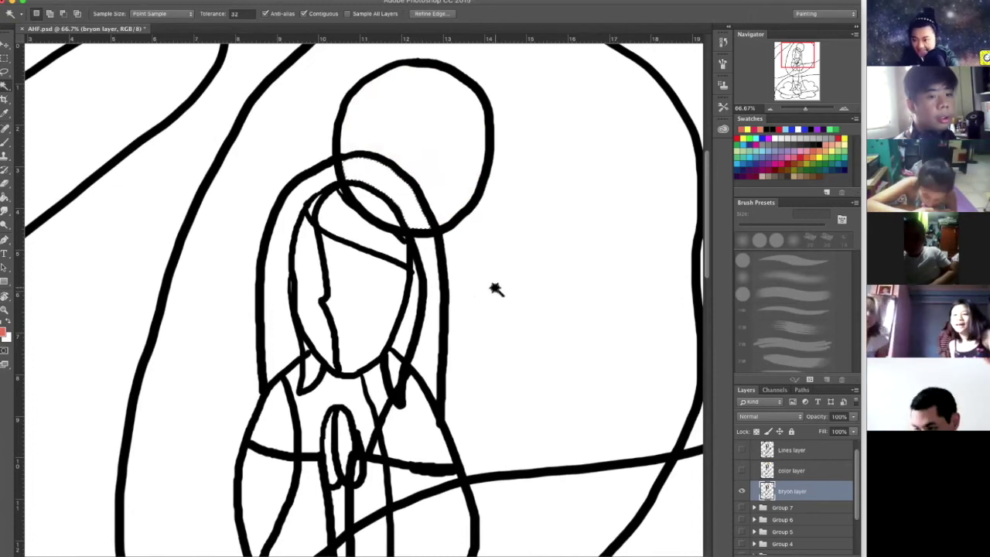
- Fit the whole drawing in view and compare the colored layer with the participant's uncolored copy by switching their visibility
{"action": "key", "text": "ctrl+minus"}
{"action": "key", "text": "ctrl+minus"}
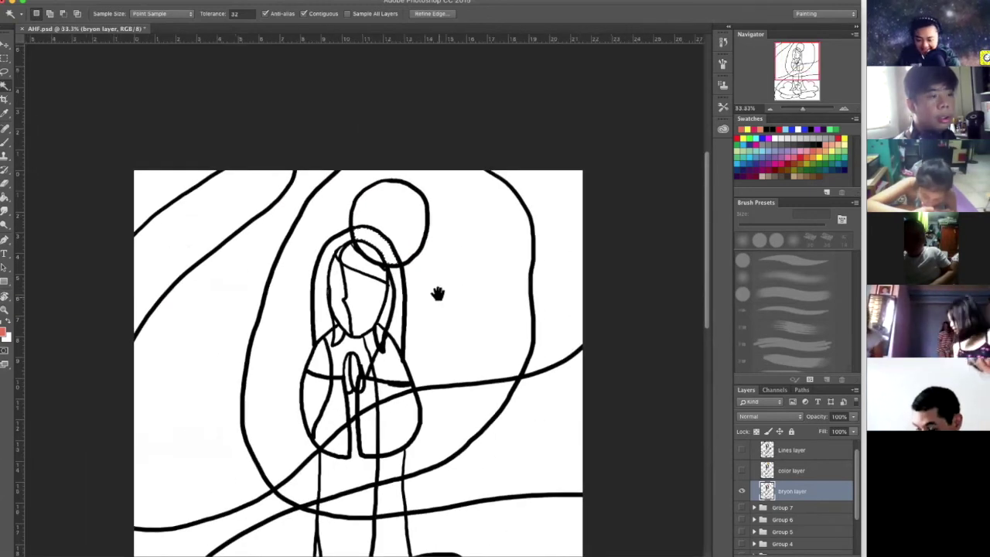
{"action": "scroll", "coordinate": [480, 267], "scroll_direction": "down", "scroll_amount": 5}
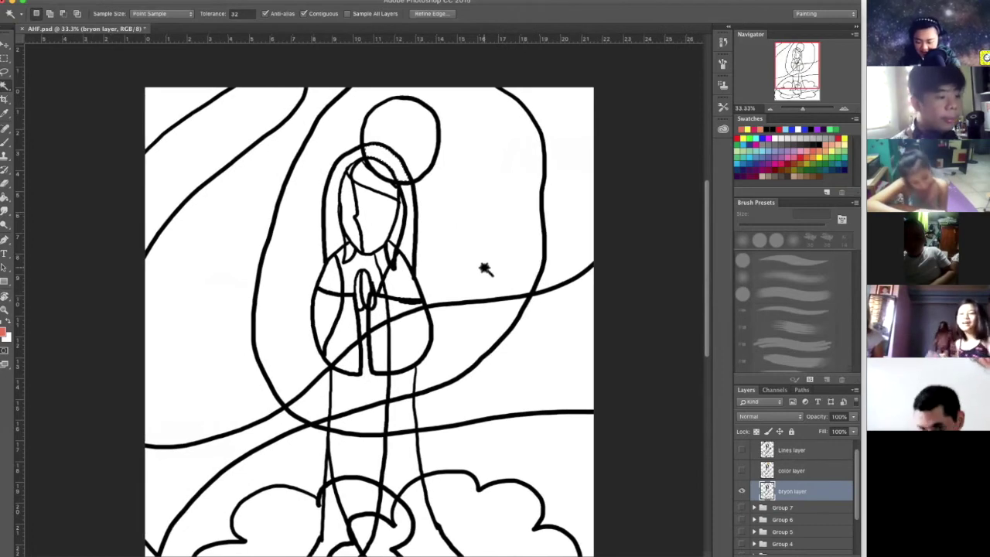
{"action": "key", "text": "ctrl+minus"}
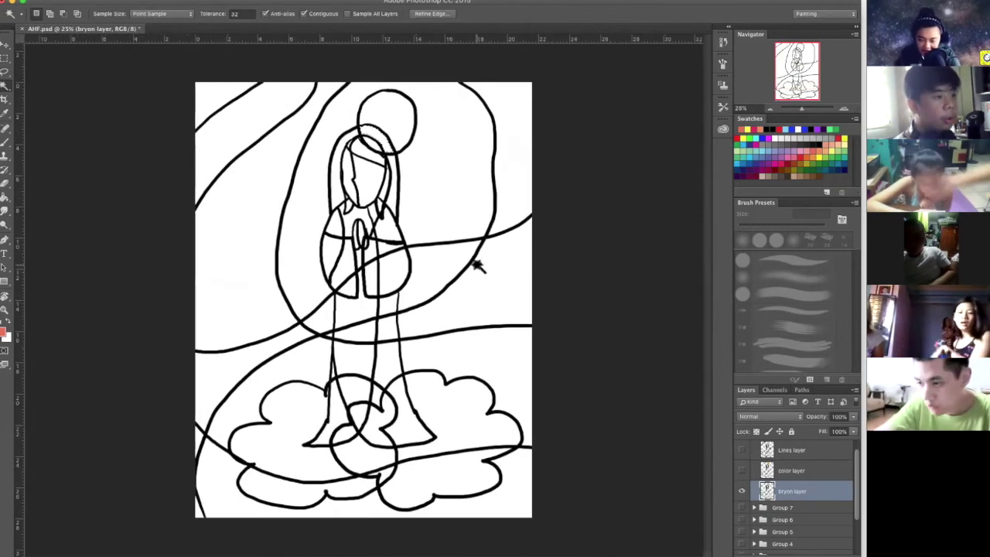
{"action": "key", "text": "b"}
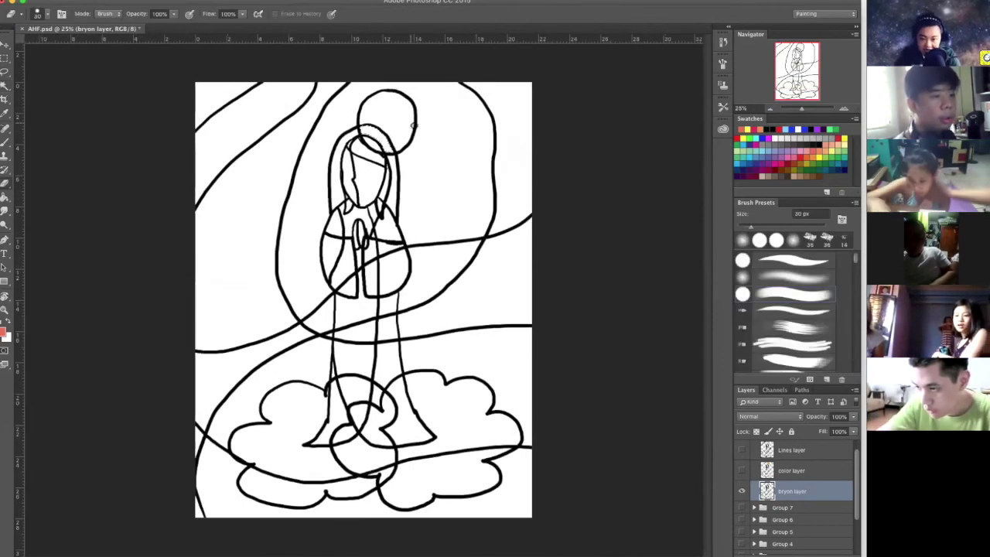
{"action": "left_click", "coordinate": [747, 492]}
{"action": "left_click", "coordinate": [747, 492]}
{"action": "left_click", "coordinate": [742, 471]}
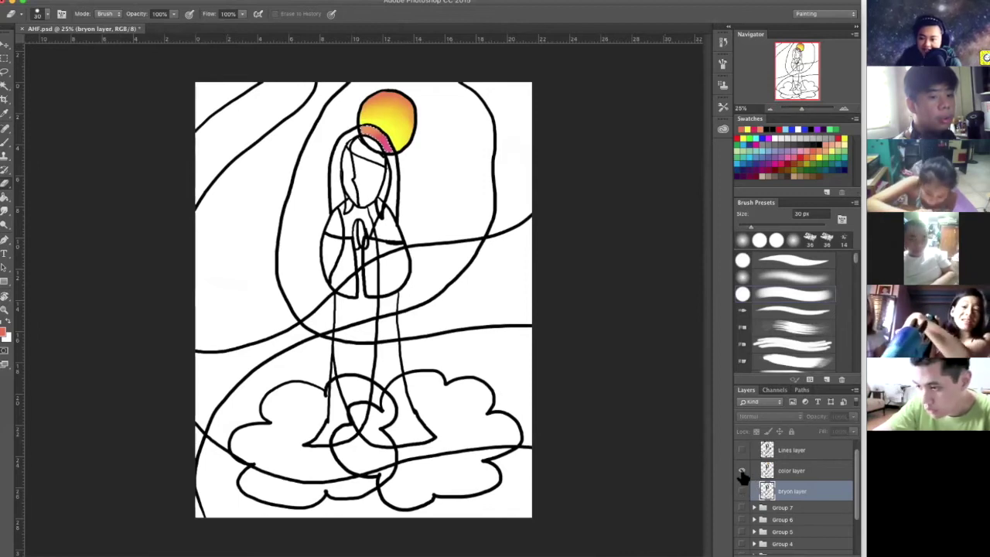
{"action": "left_click_drag", "start_coordinate": [740, 472], "coordinate": [745, 492]}
{"action": "left_click", "coordinate": [743, 492]}
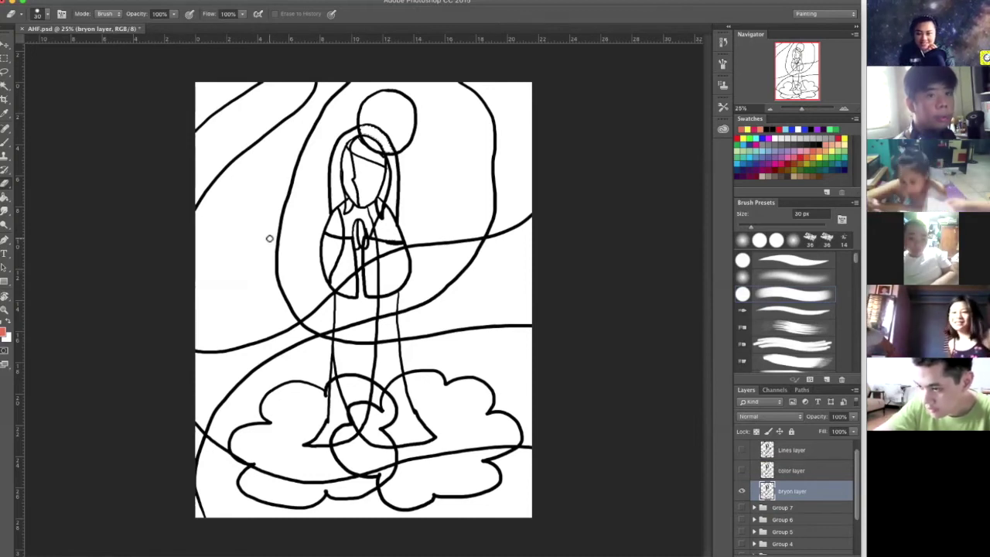
- Erase the diagonal curves in the drawing's upper-left background and the left side of the large loop with a 60 px Eraser
{"action": "key", "text": "m"}
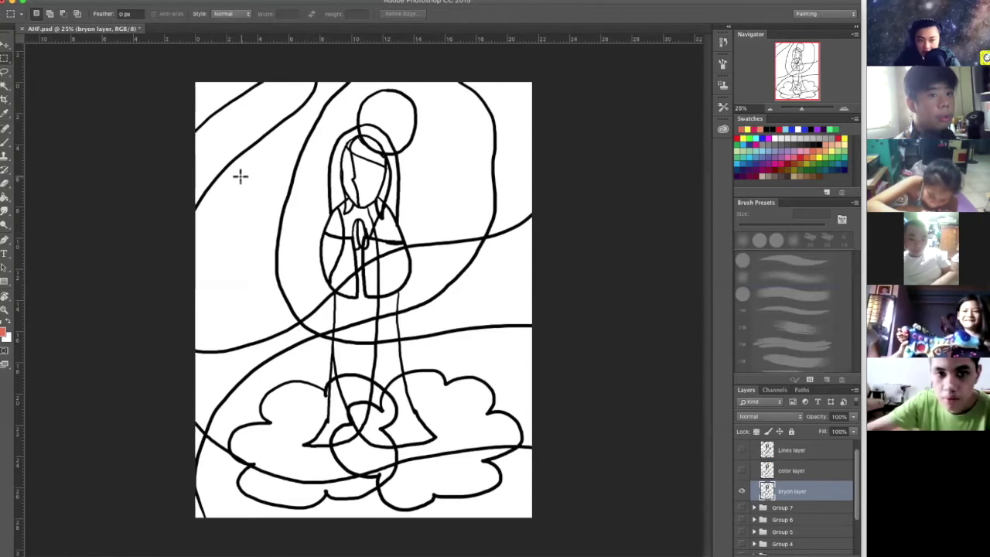
{"action": "key", "text": "b"}
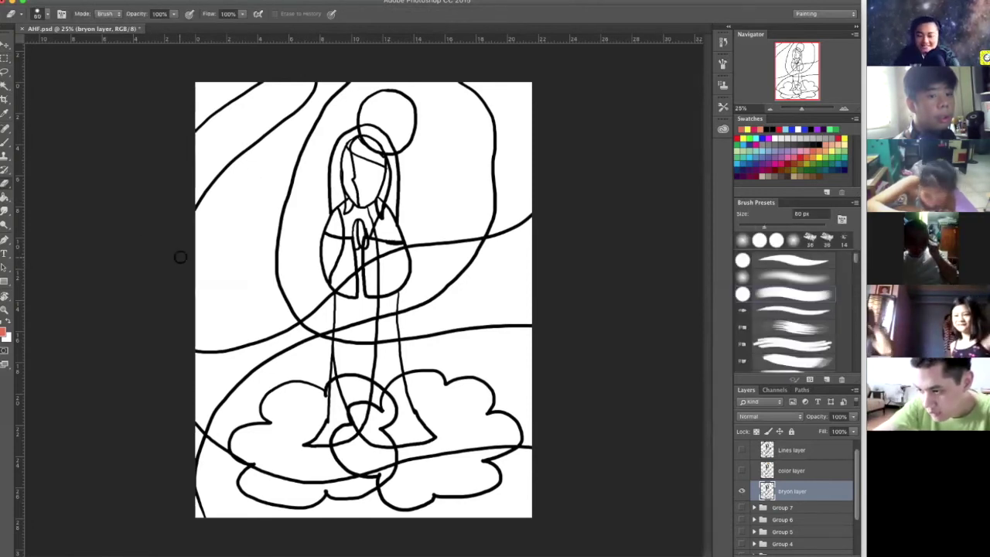
{"action": "mouse_move", "coordinate": [182, 221]}
{"action": "left_mouse_down"}
{"action": "mouse_move", "coordinate": [219, 168]}
{"action": "mouse_move", "coordinate": [190, 222]}
{"action": "mouse_move", "coordinate": [248, 144]}
{"action": "mouse_move", "coordinate": [295, 110]}
{"action": "mouse_move", "coordinate": [316, 68]}
{"action": "mouse_move", "coordinate": [303, 110]}
{"action": "mouse_move", "coordinate": [239, 156]}
{"action": "mouse_move", "coordinate": [285, 120]}
{"action": "mouse_move", "coordinate": [259, 76]}
{"action": "mouse_move", "coordinate": [267, 70]}
{"action": "mouse_move", "coordinate": [195, 128]}
{"action": "left_mouse_up"}
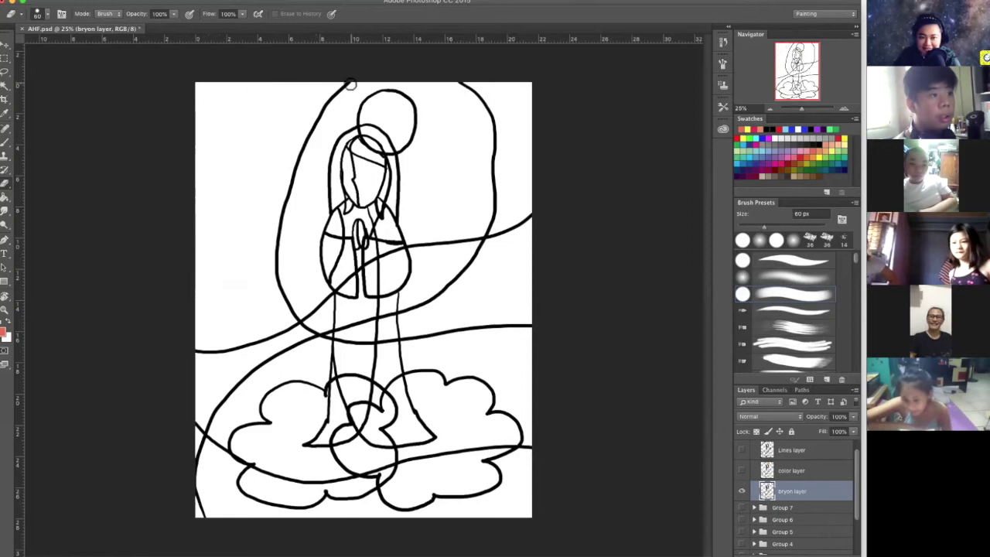
{"action": "mouse_move", "coordinate": [332, 105]}
{"action": "left_mouse_down"}
{"action": "mouse_move", "coordinate": [300, 174]}
{"action": "mouse_move", "coordinate": [320, 102]}
{"action": "left_mouse_up"}
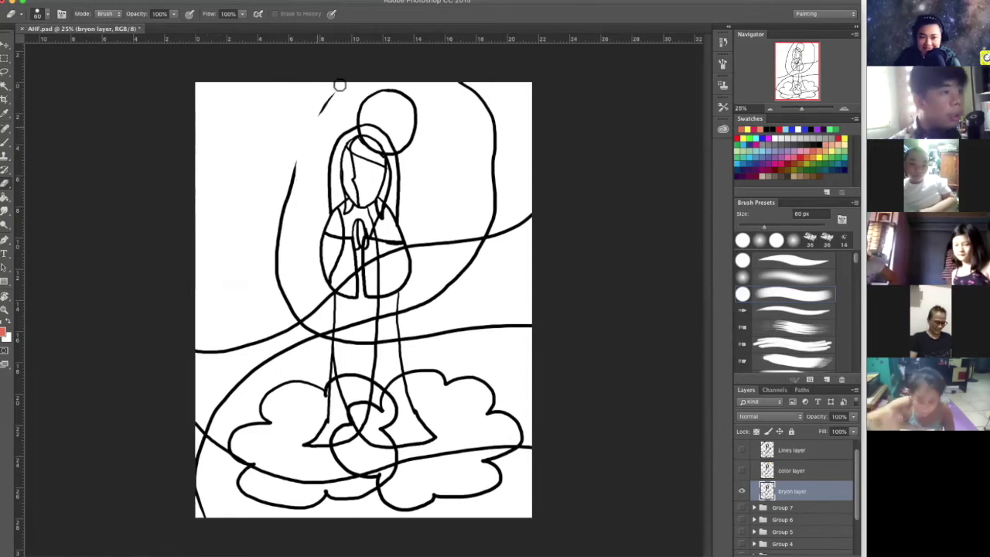
{"action": "mouse_move", "coordinate": [296, 160]}
{"action": "left_mouse_down"}
{"action": "mouse_move", "coordinate": [277, 247]}
{"action": "mouse_move", "coordinate": [304, 324]}
{"action": "left_mouse_up"}
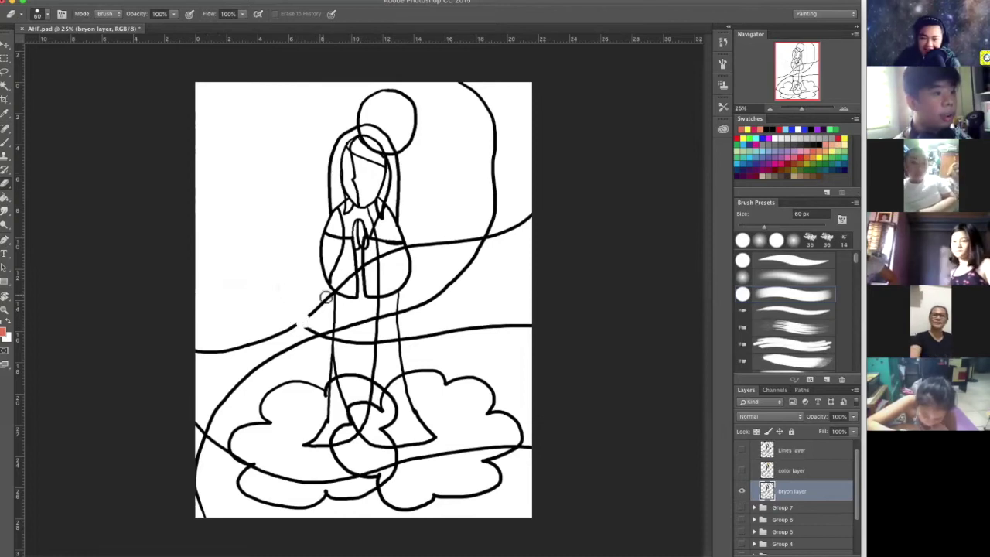
- Erase the remaining dividing curves left of the figure down to the lower-left corner, and the curve crossing the clouds
{"action": "mouse_move", "coordinate": [299, 304]}
{"action": "left_mouse_down"}
{"action": "mouse_move", "coordinate": [322, 342]}
{"action": "mouse_move", "coordinate": [328, 331]}
{"action": "mouse_move", "coordinate": [309, 311]}
{"action": "mouse_move", "coordinate": [330, 294]}
{"action": "left_mouse_up"}
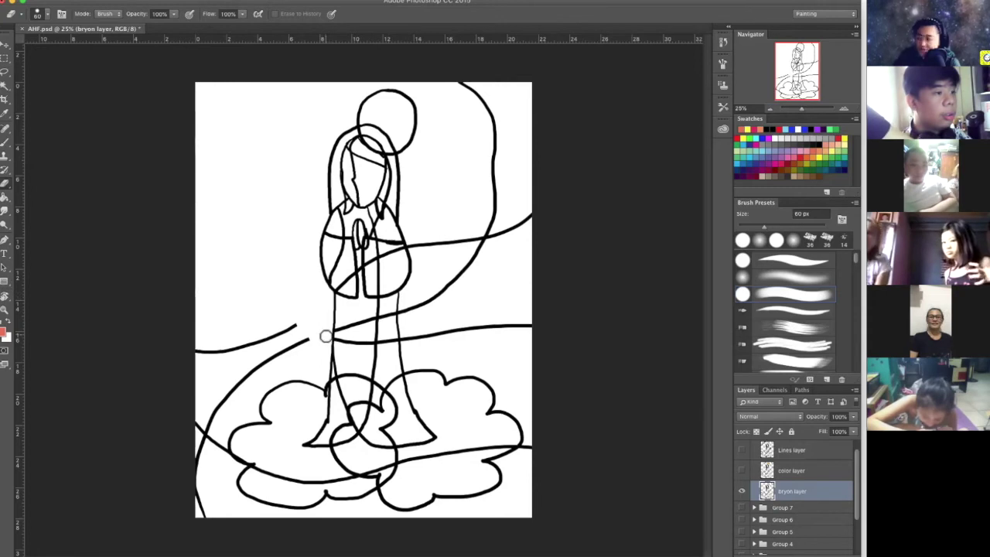
{"action": "mouse_move", "coordinate": [300, 320]}
{"action": "left_mouse_down"}
{"action": "mouse_move", "coordinate": [248, 347]}
{"action": "mouse_move", "coordinate": [187, 349]}
{"action": "mouse_move", "coordinate": [228, 353]}
{"action": "mouse_move", "coordinate": [274, 334]}
{"action": "mouse_move", "coordinate": [245, 338]}
{"action": "mouse_move", "coordinate": [315, 334]}
{"action": "mouse_move", "coordinate": [239, 381]}
{"action": "mouse_move", "coordinate": [214, 411]}
{"action": "mouse_move", "coordinate": [238, 382]}
{"action": "mouse_move", "coordinate": [200, 468]}
{"action": "mouse_move", "coordinate": [204, 520]}
{"action": "left_mouse_up"}
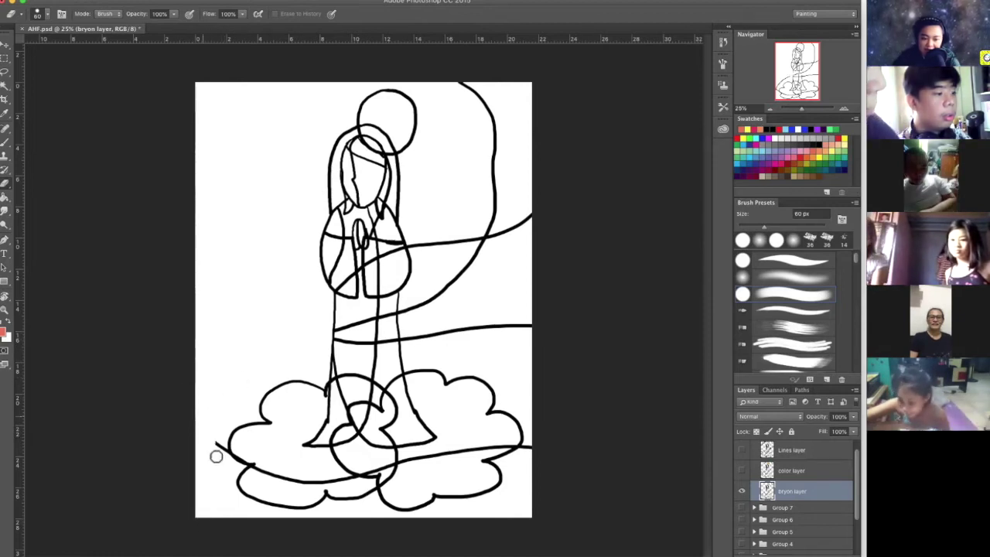
{"action": "left_click_drag", "start_coordinate": [219, 449], "coordinate": [224, 451]}
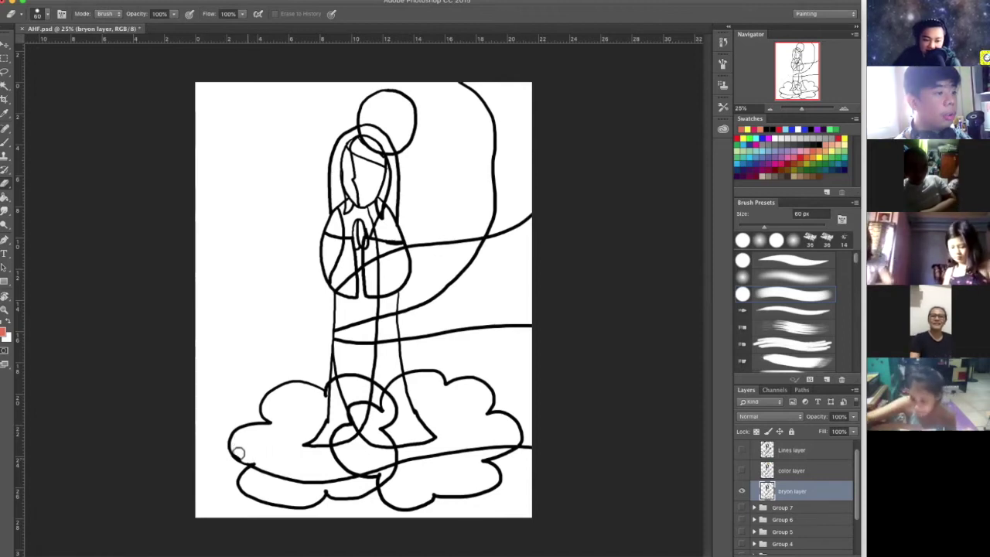
{"action": "mouse_move", "coordinate": [266, 472]}
{"action": "left_mouse_down"}
{"action": "mouse_move", "coordinate": [312, 478]}
{"action": "mouse_move", "coordinate": [268, 476]}
{"action": "mouse_move", "coordinate": [356, 483]}
{"action": "mouse_move", "coordinate": [373, 470]}
{"action": "mouse_move", "coordinate": [360, 468]}
{"action": "mouse_move", "coordinate": [513, 445]}
{"action": "left_mouse_up"}
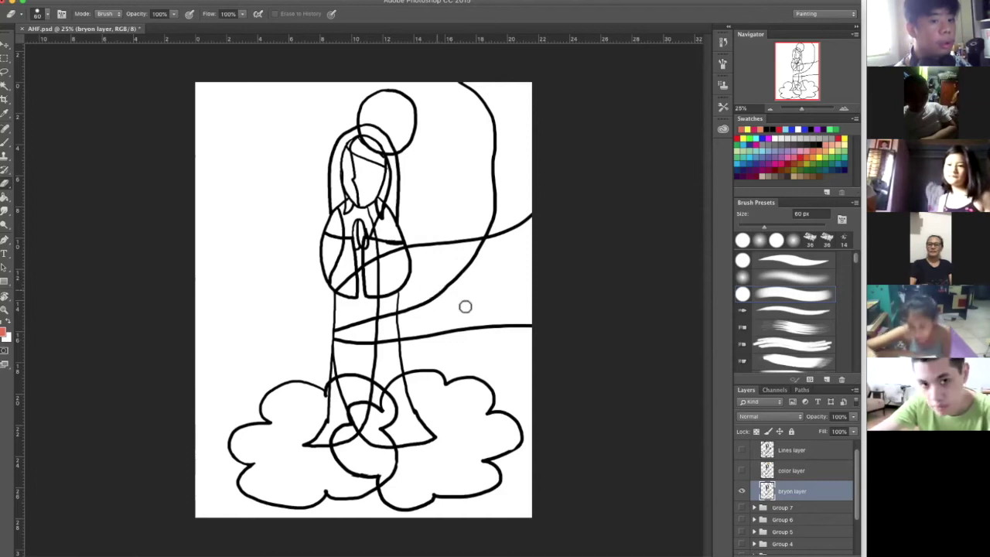
- Enlarge the Eraser to 175 px and erase the large loop and the dividing curves to the right of the figure
{"action": "key", "text": "bracketright"}
{"action": "key", "text": "bracketright"}
{"action": "key", "text": "bracketright"}
{"action": "key", "text": "bracketright"}
{"action": "key", "text": "bracketright"}
{"action": "key", "text": "bracketright"}
{"action": "key", "text": "bracketright"}
{"action": "mouse_move", "coordinate": [540, 223]}
{"action": "left_mouse_down"}
{"action": "mouse_move", "coordinate": [480, 233]}
{"action": "mouse_move", "coordinate": [488, 133]}
{"action": "mouse_move", "coordinate": [455, 87]}
{"action": "mouse_move", "coordinate": [502, 184]}
{"action": "mouse_move", "coordinate": [475, 81]}
{"action": "mouse_move", "coordinate": [470, 266]}
{"action": "mouse_move", "coordinate": [472, 239]}
{"action": "mouse_move", "coordinate": [427, 243]}
{"action": "mouse_move", "coordinate": [452, 280]}
{"action": "mouse_move", "coordinate": [416, 327]}
{"action": "mouse_move", "coordinate": [500, 333]}
{"action": "left_mouse_up"}
- Reduce the Eraser to 60 px and remove the curve remnants beside the sleeve and across the lower robe
{"action": "key", "text": "super+plus"}
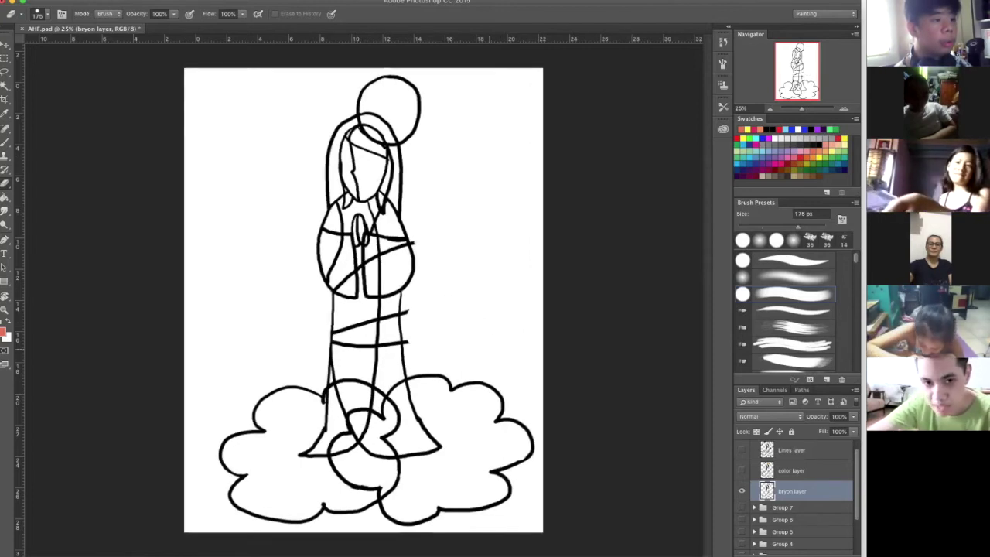
{"action": "key", "text": "super+plus"}
{"action": "scroll", "coordinate": [482, 341], "scroll_direction": "down", "scroll_amount": 2}
{"action": "key", "text": "bracketleft"}
{"action": "key", "text": "bracketleft"}
{"action": "key", "text": "bracketleft"}
{"action": "key", "text": "bracketleft"}
{"action": "key", "text": "bracketleft"}
{"action": "key", "text": "bracketleft"}
{"action": "key", "text": "bracketleft"}
{"action": "left_click_drag", "start_coordinate": [483, 212], "coordinate": [464, 203]}
{"action": "mouse_move", "coordinate": [458, 320]}
{"action": "left_mouse_down"}
{"action": "mouse_move", "coordinate": [463, 404]}
{"action": "mouse_move", "coordinate": [462, 386]}
{"action": "mouse_move", "coordinate": [419, 356]}
{"action": "mouse_move", "coordinate": [432, 340]}
{"action": "mouse_move", "coordinate": [413, 411]}
{"action": "mouse_move", "coordinate": [435, 396]}
{"action": "left_mouse_up"}
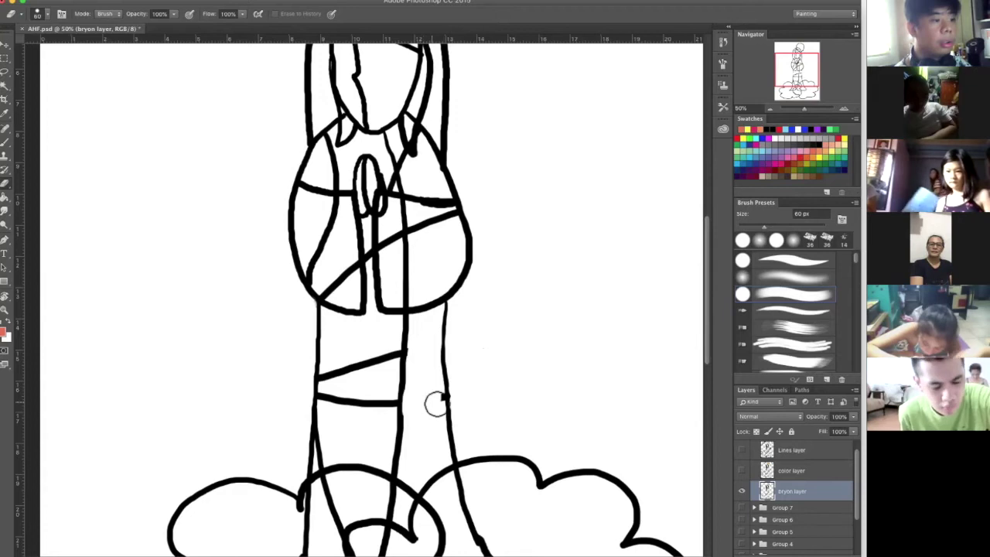
{"action": "mouse_move", "coordinate": [369, 369]}
{"action": "left_mouse_down"}
{"action": "mouse_move", "coordinate": [379, 365]}
{"action": "mouse_move", "coordinate": [384, 376]}
{"action": "mouse_move", "coordinate": [392, 349]}
{"action": "mouse_move", "coordinate": [354, 369]}
{"action": "mouse_move", "coordinate": [355, 357]}
{"action": "mouse_move", "coordinate": [332, 360]}
{"action": "mouse_move", "coordinate": [328, 387]}
{"action": "mouse_move", "coordinate": [352, 414]}
{"action": "mouse_move", "coordinate": [385, 394]}
{"action": "mouse_move", "coordinate": [387, 410]}
{"action": "mouse_move", "coordinate": [389, 393]}
{"action": "mouse_move", "coordinate": [391, 434]}
{"action": "mouse_move", "coordinate": [380, 364]}
{"action": "left_mouse_up"}
{"action": "left_click_drag", "start_coordinate": [394, 310], "coordinate": [407, 317]}
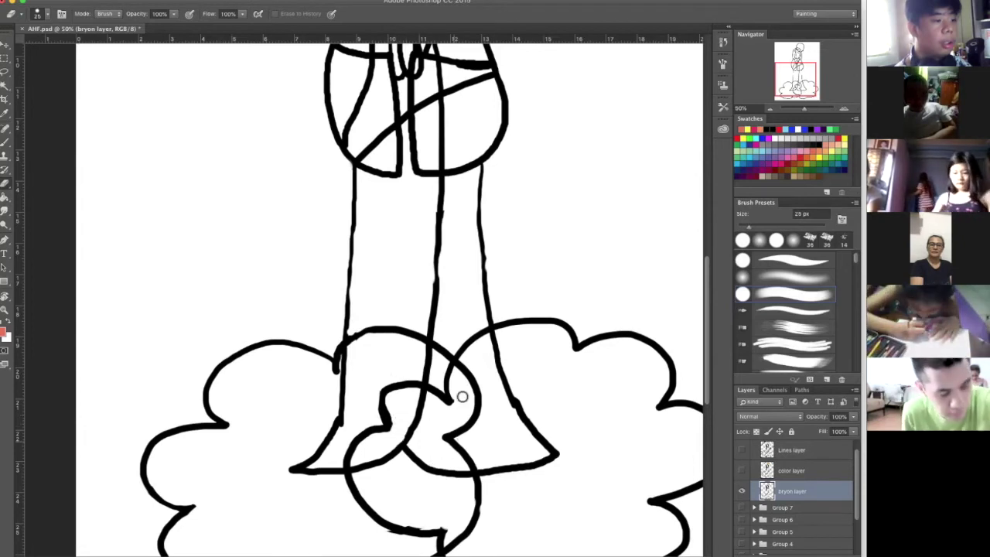
- Erase the cloud arcs overlapping the right half of the robe's hem and just below it with a 25 px Eraser
{"action": "left_click_drag", "start_coordinate": [450, 472], "coordinate": [440, 401]}
{"action": "mouse_move", "coordinate": [460, 294]}
{"action": "left_mouse_down"}
{"action": "mouse_move", "coordinate": [462, 347]}
{"action": "mouse_move", "coordinate": [476, 357]}
{"action": "mouse_move", "coordinate": [437, 392]}
{"action": "mouse_move", "coordinate": [449, 416]}
{"action": "left_mouse_up"}
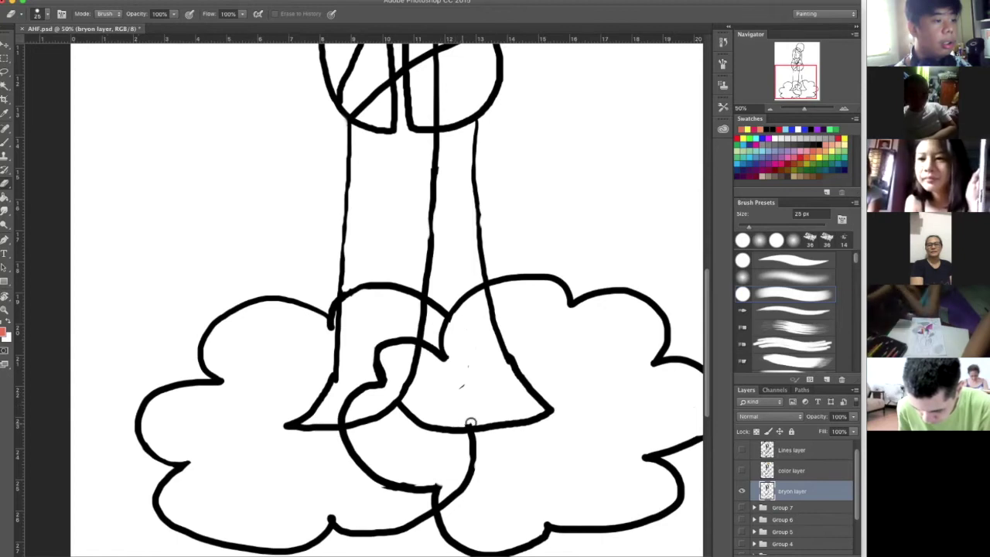
{"action": "mouse_move", "coordinate": [463, 420]}
{"action": "left_mouse_down"}
{"action": "mouse_move", "coordinate": [457, 400]}
{"action": "mouse_move", "coordinate": [473, 356]}
{"action": "mouse_move", "coordinate": [468, 395]}
{"action": "left_mouse_up"}
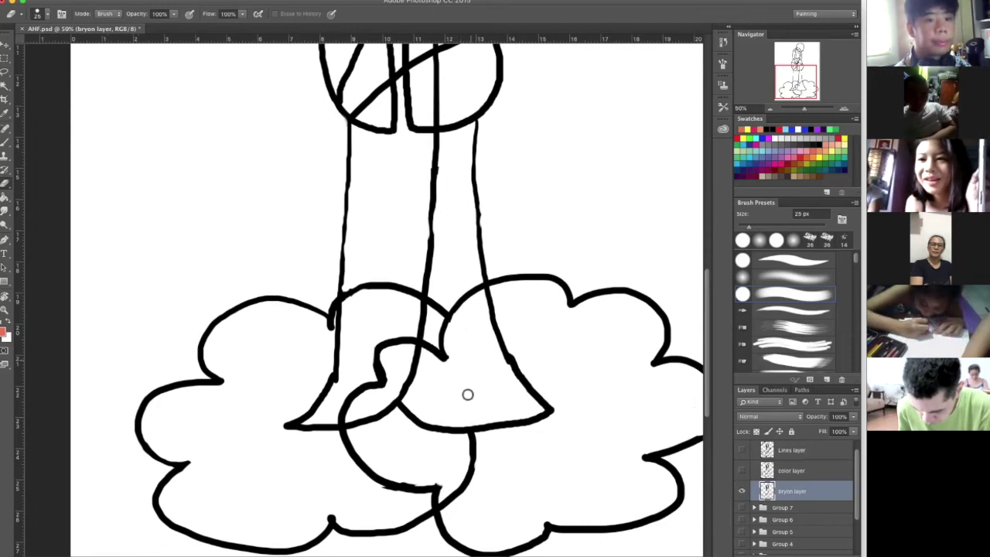
{"action": "mouse_move", "coordinate": [457, 444]}
{"action": "left_mouse_down"}
{"action": "mouse_move", "coordinate": [481, 439]}
{"action": "mouse_move", "coordinate": [467, 434]}
{"action": "mouse_move", "coordinate": [485, 443]}
{"action": "mouse_move", "coordinate": [471, 472]}
{"action": "mouse_move", "coordinate": [470, 457]}
{"action": "mouse_move", "coordinate": [464, 494]}
{"action": "mouse_move", "coordinate": [474, 492]}
{"action": "mouse_move", "coordinate": [444, 513]}
{"action": "left_mouse_up"}
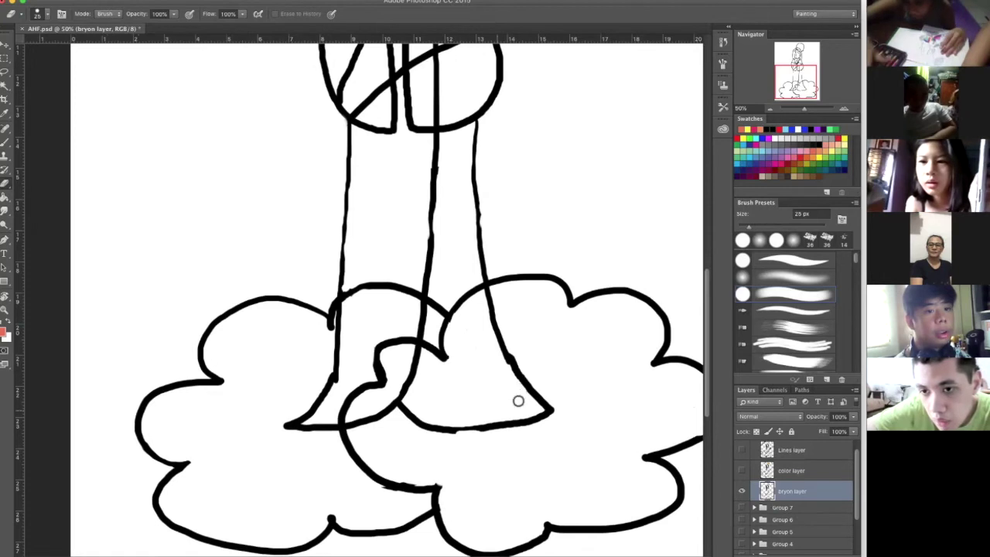
- Show the color layer briefly to compare it with the cleaned drawing, hide it again, and reselect the participant's layer
{"action": "key", "text": "super+minus"}
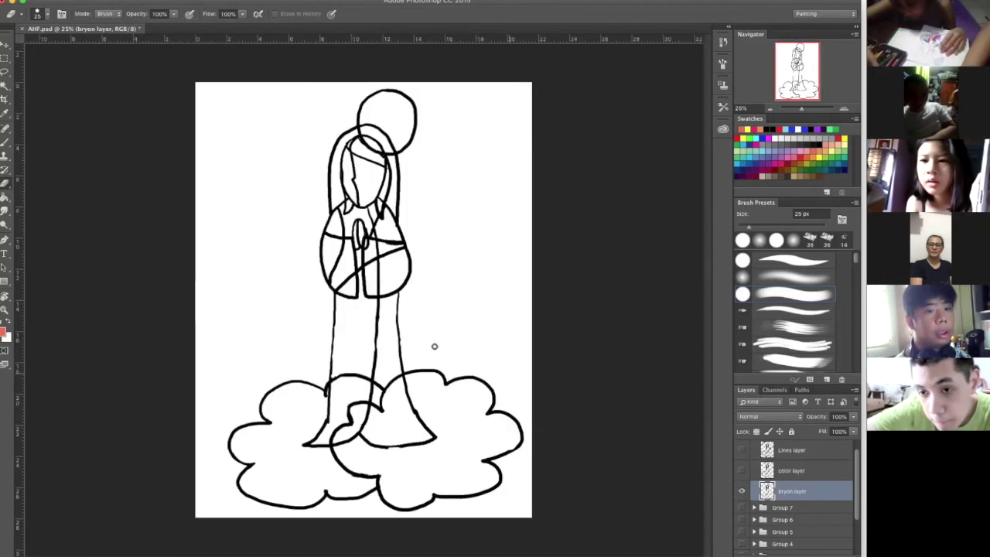
{"action": "left_click", "coordinate": [740, 471]}
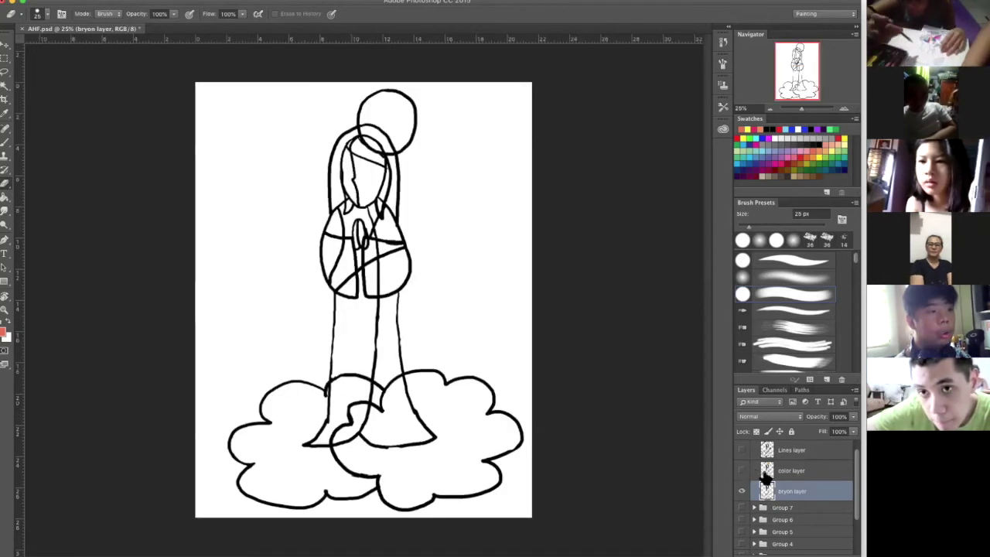
{"action": "left_click", "coordinate": [761, 472]}
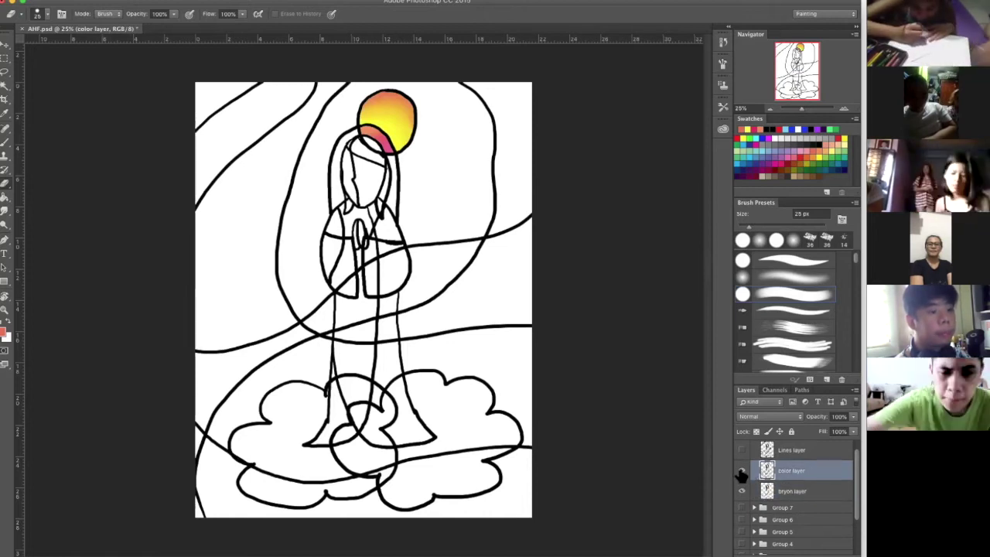
{"action": "left_click", "coordinate": [740, 471]}
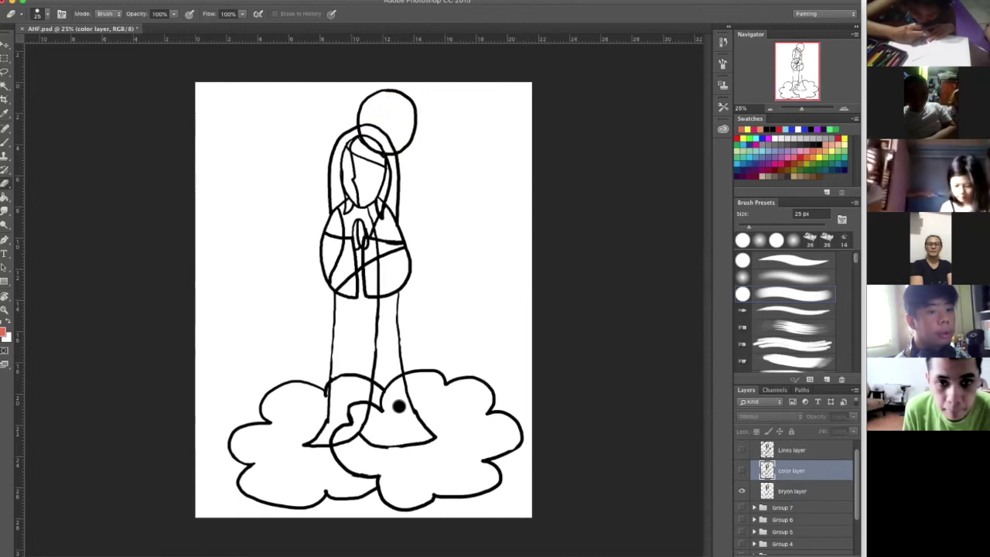
{"action": "left_click", "coordinate": [826, 492]}
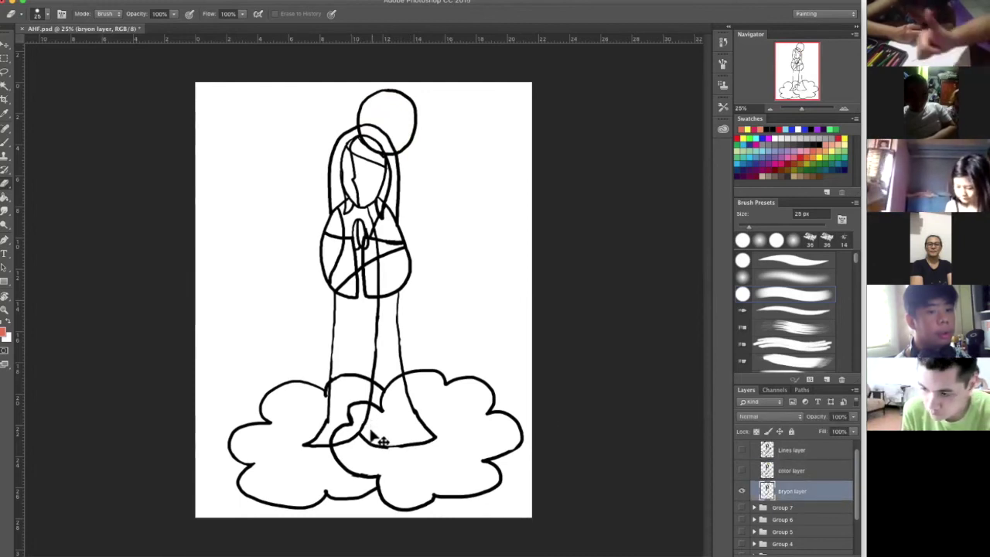
- Erase the inner cloud outline that crosses the left half of the robe's hem
{"action": "key", "text": "super+plus"}
{"action": "scroll", "coordinate": [354, 397], "scroll_direction": "down", "scroll_amount": 3}
{"action": "scroll", "coordinate": [353, 398], "scroll_direction": "left", "scroll_amount": 2}
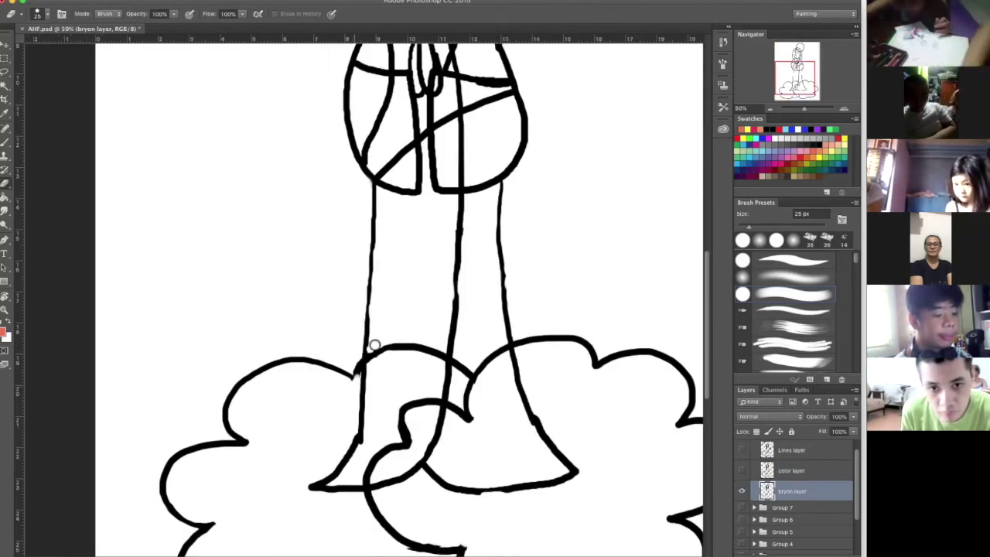
{"action": "scroll", "coordinate": [456, 350], "scroll_direction": "down", "scroll_amount": 3}
{"action": "scroll", "coordinate": [457, 350], "scroll_direction": "right", "scroll_amount": 3}
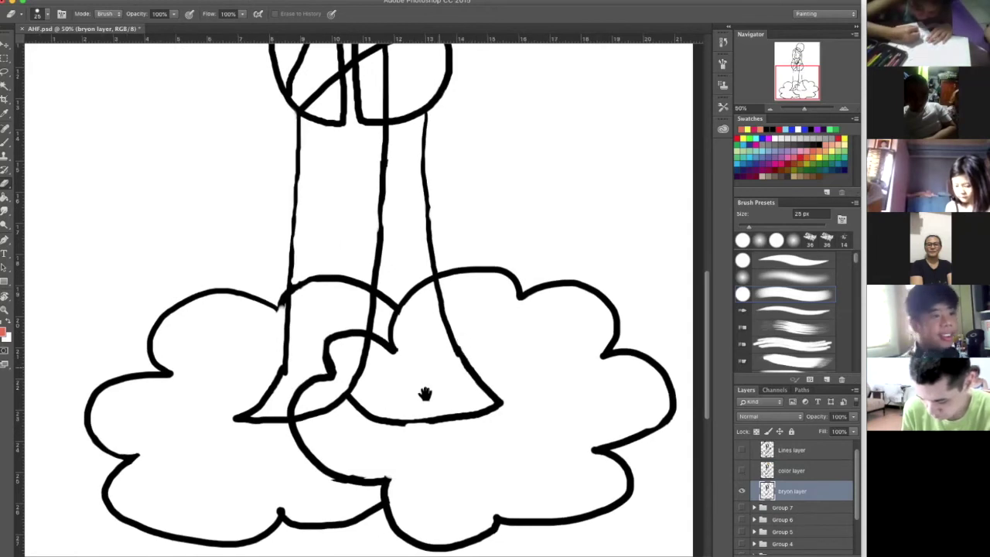
{"action": "scroll", "coordinate": [421, 397], "scroll_direction": "left", "scroll_amount": 3}
{"action": "mouse_move", "coordinate": [410, 305]}
{"action": "left_mouse_down"}
{"action": "mouse_move", "coordinate": [387, 363]}
{"action": "mouse_move", "coordinate": [416, 319]}
{"action": "mouse_move", "coordinate": [428, 339]}
{"action": "left_mouse_up"}
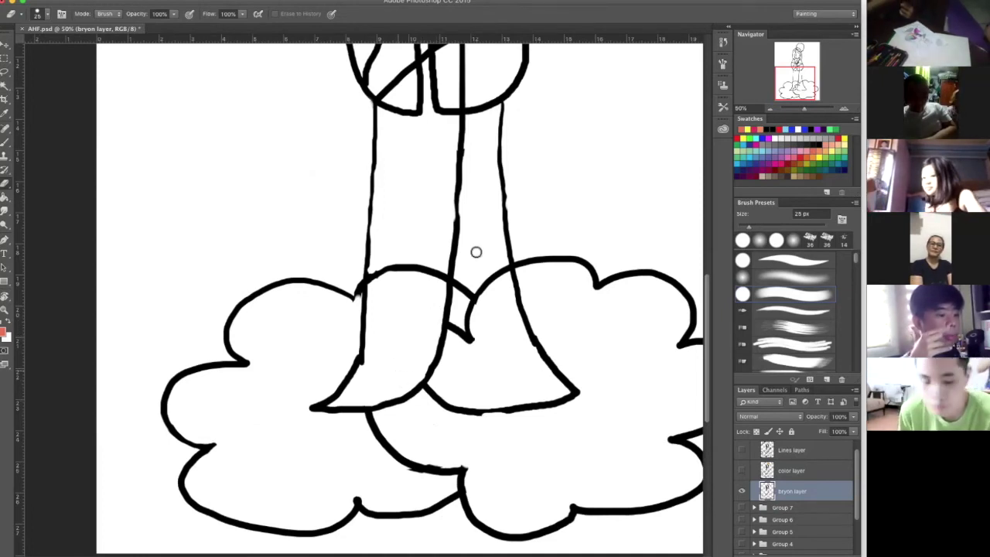
- Erase the dividing curve that crosses both sleeves below the praying hands with the 25 px Eraser
{"action": "scroll", "coordinate": [475, 250], "scroll_direction": "up", "scroll_amount": 5}
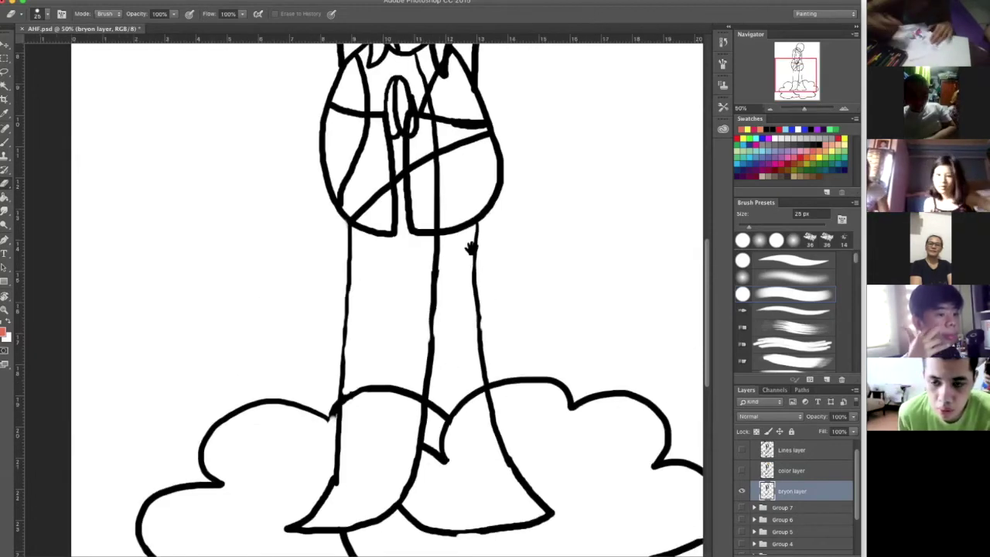
{"action": "scroll", "coordinate": [464, 263], "scroll_direction": "up", "scroll_amount": 2}
{"action": "scroll", "coordinate": [484, 363], "scroll_direction": "up", "scroll_amount": 4}
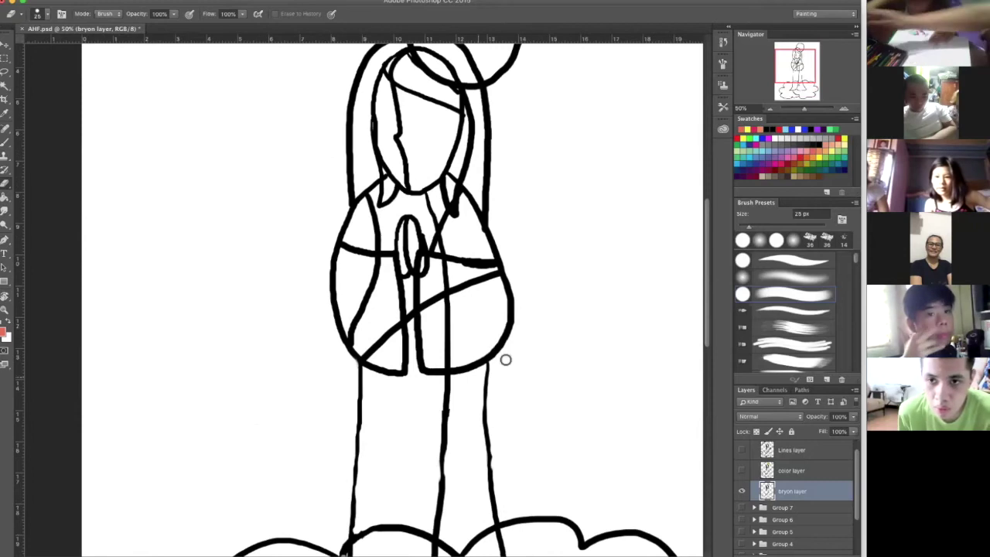
{"action": "scroll", "coordinate": [504, 363], "scroll_direction": "down", "scroll_amount": 2}
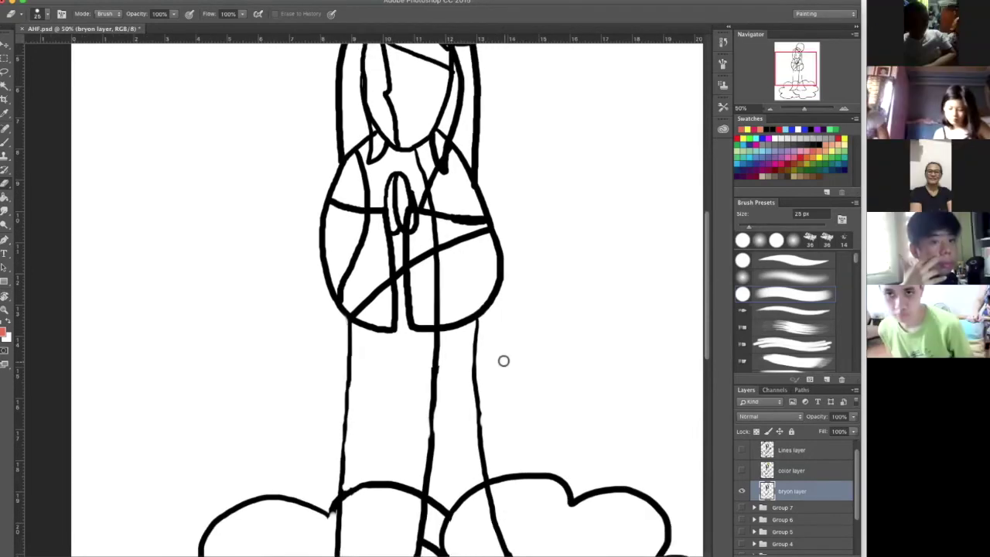
{"action": "left_click_drag", "start_coordinate": [503, 307], "coordinate": [503, 323]}
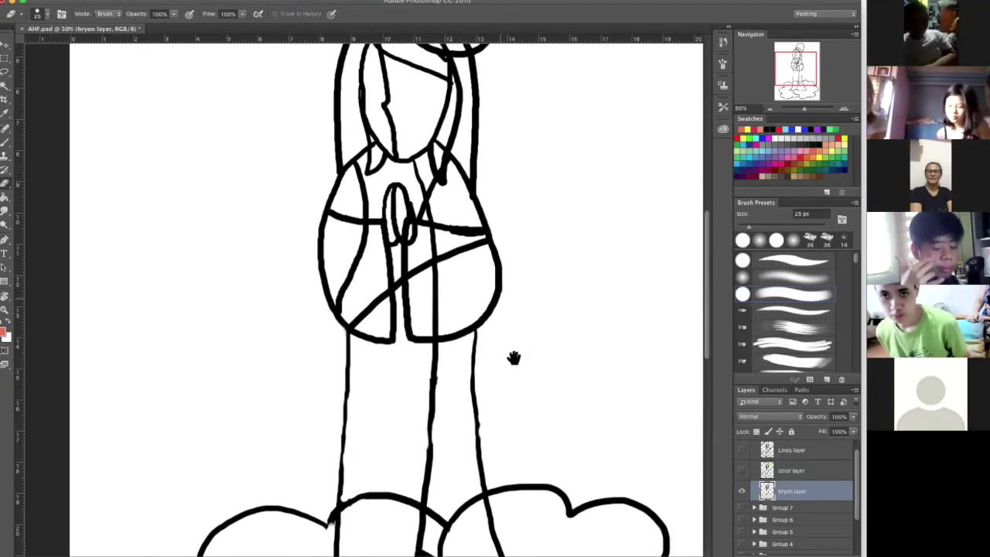
{"action": "scroll", "coordinate": [465, 317], "scroll_direction": "up", "scroll_amount": 3}
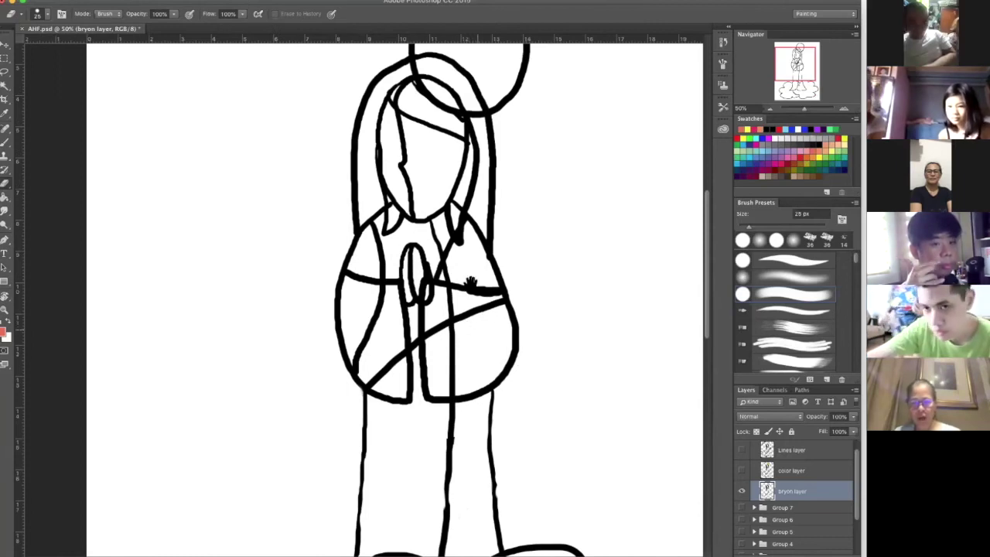
{"action": "scroll", "coordinate": [472, 341], "scroll_direction": "up", "scroll_amount": 3}
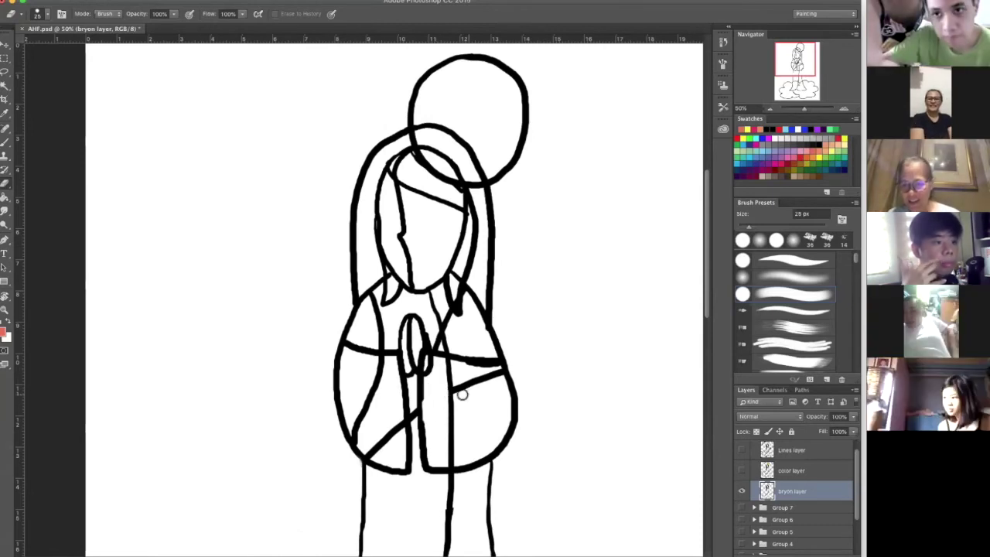
{"action": "left_click_drag", "start_coordinate": [470, 380], "coordinate": [500, 379]}
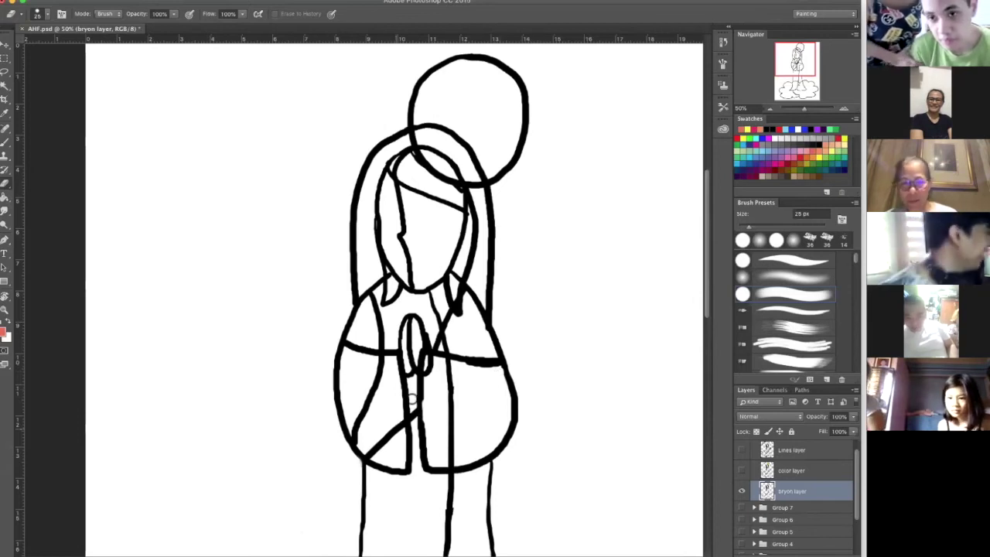
{"action": "mouse_move", "coordinate": [414, 434]}
{"action": "left_mouse_down"}
{"action": "mouse_move", "coordinate": [399, 411]}
{"action": "mouse_move", "coordinate": [399, 431]}
{"action": "mouse_move", "coordinate": [401, 412]}
{"action": "mouse_move", "coordinate": [369, 458]}
{"action": "left_mouse_up"}
- Redraw the jaw line beside the left hair strand with a 30 px black brush at 100% opacity and 100% flow
{"action": "scroll", "coordinate": [394, 300], "scroll_direction": "up", "scroll_amount": 2}
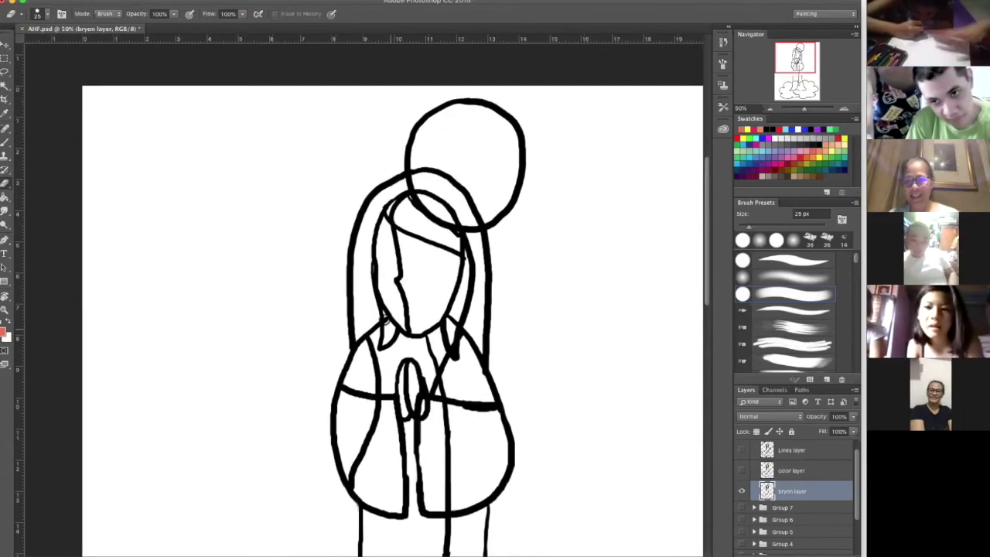
{"action": "scroll", "coordinate": [409, 206], "scroll_direction": "up", "scroll_amount": 1}
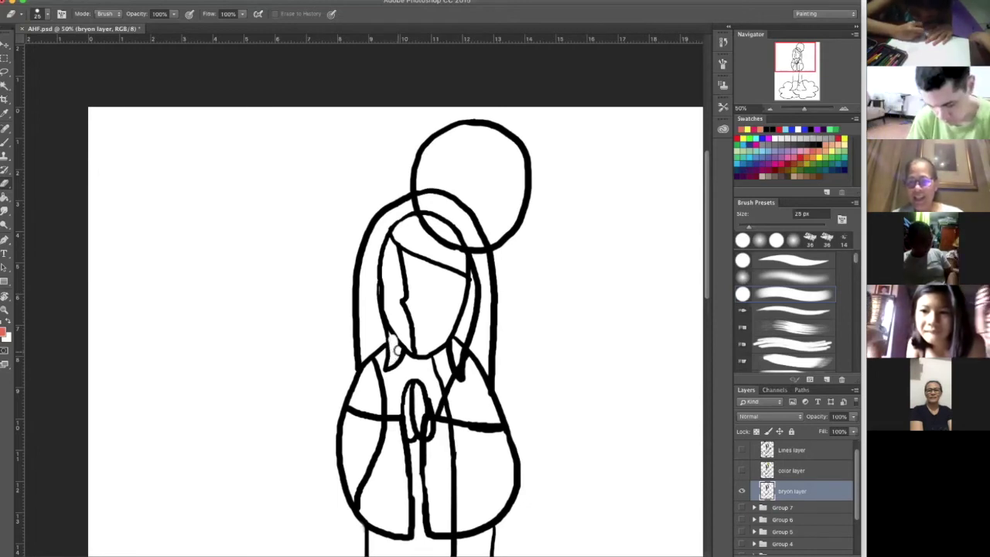
{"action": "key", "text": "b"}
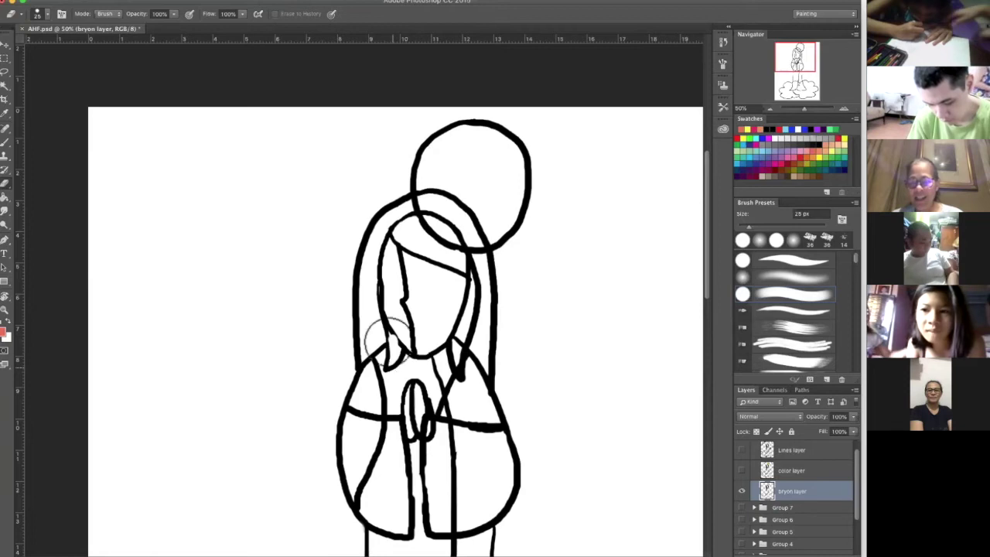
{"action": "key", "text": "bracketleft"}
{"action": "key", "text": "bracketleft"}
{"action": "key", "text": "bracketleft"}
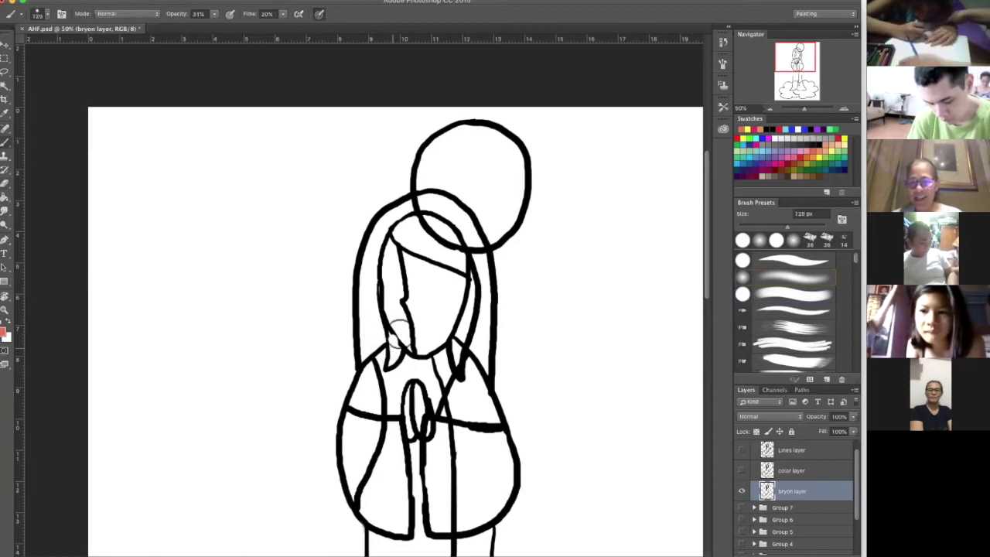
{"action": "left_click", "coordinate": [770, 127]}
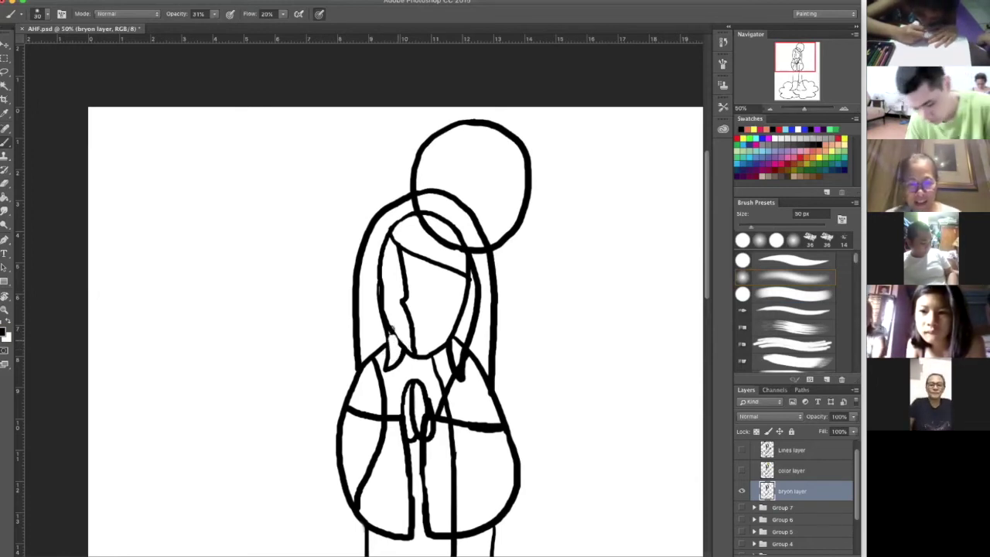
{"action": "left_click_drag", "start_coordinate": [404, 340], "coordinate": [404, 354]}
{"action": "key", "text": "0"}
{"action": "left_click", "coordinate": [284, 14]}
{"action": "key", "text": "shift+0"}
{"action": "left_click", "coordinate": [393, 331]}
{"action": "left_click_drag", "start_coordinate": [394, 333], "coordinate": [408, 347]}
- Show the color layer and the lines layer over the whole drawing to compare them with the cleaned copy, and hide both again
{"action": "left_click", "coordinate": [743, 469]}
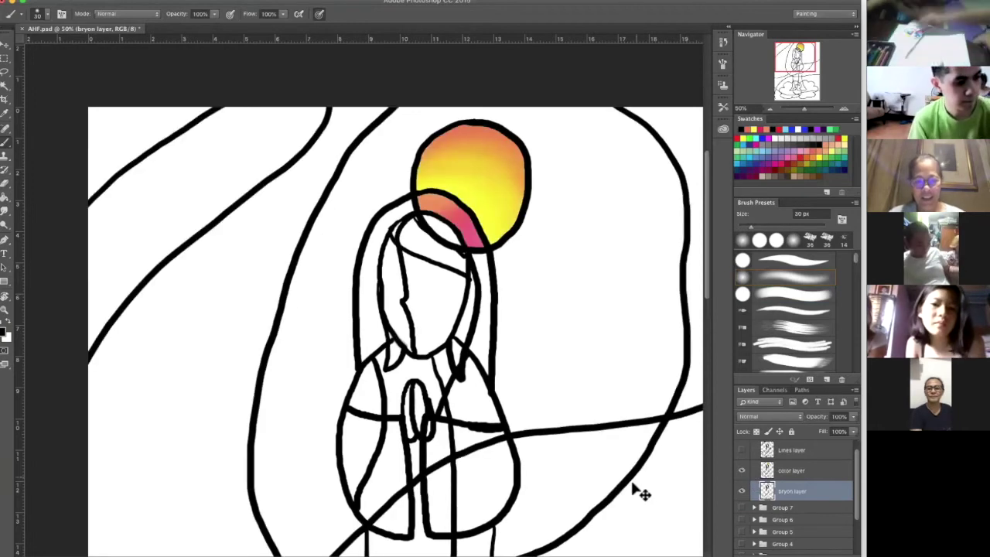
{"action": "key", "text": "super+minus"}
{"action": "key", "text": "super+minus"}
{"action": "key", "text": "super+minus"}
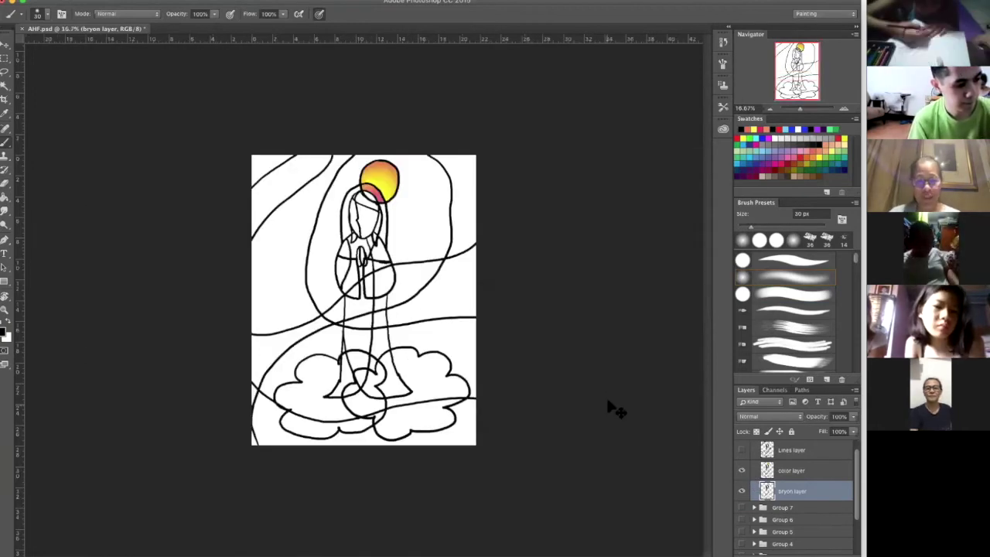
{"action": "key", "text": "super+plus"}
{"action": "left_click", "coordinate": [743, 451]}
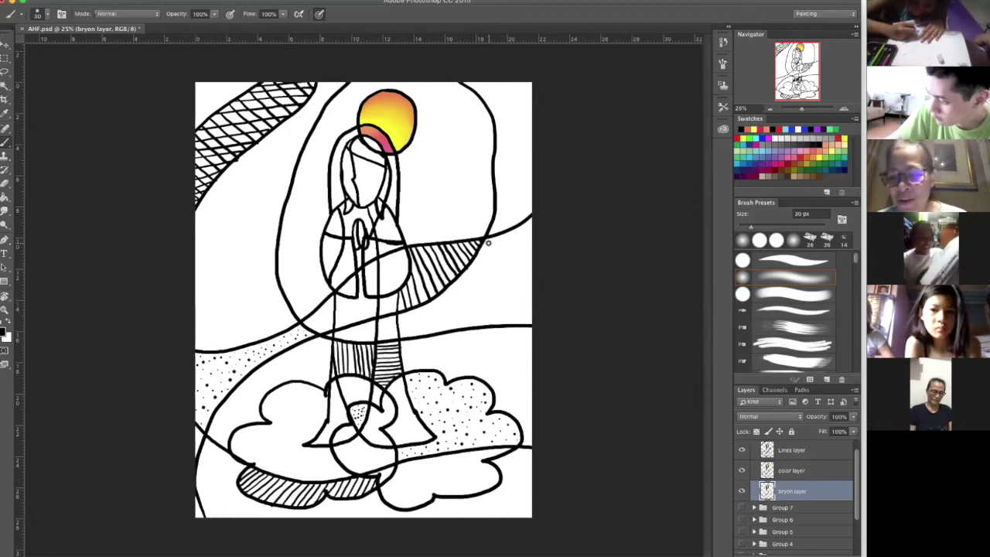
{"action": "left_click", "coordinate": [742, 450]}
{"action": "left_click", "coordinate": [742, 471]}
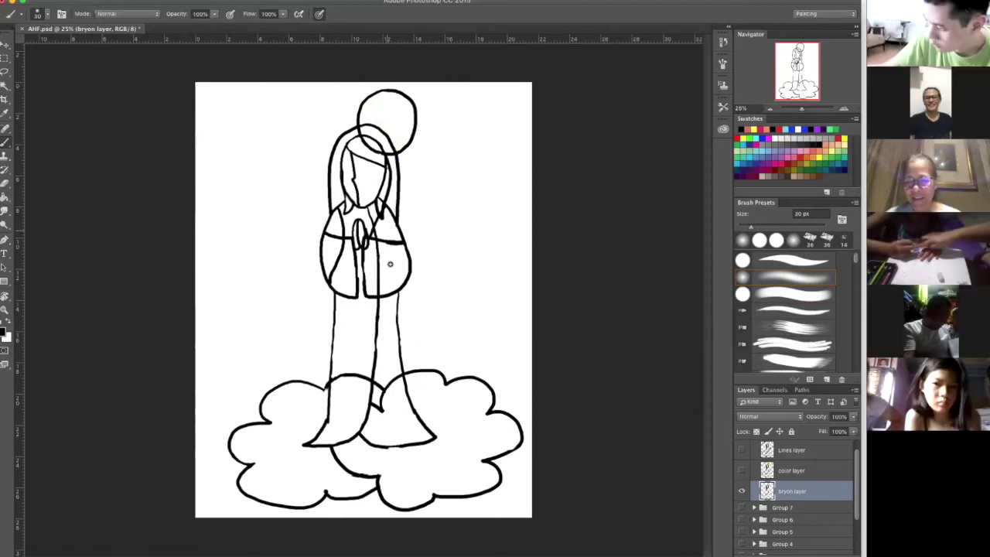
- Erase the overlapping lines between the praying hands and the right hair strand with the 25 px Eraser
{"action": "scroll", "coordinate": [386, 264], "scroll_direction": "up", "scroll_amount": 3}
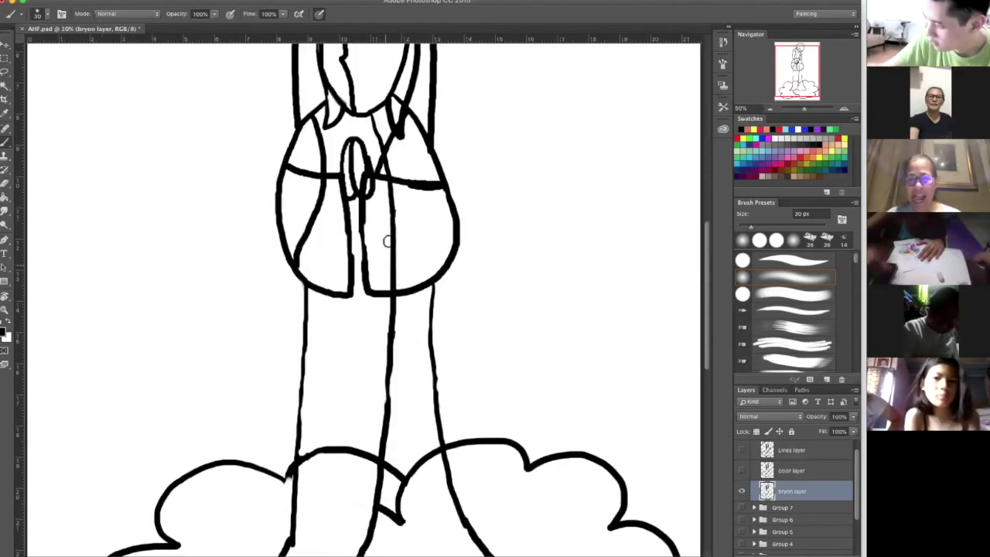
{"action": "scroll", "coordinate": [414, 334], "scroll_direction": "up", "scroll_amount": 2}
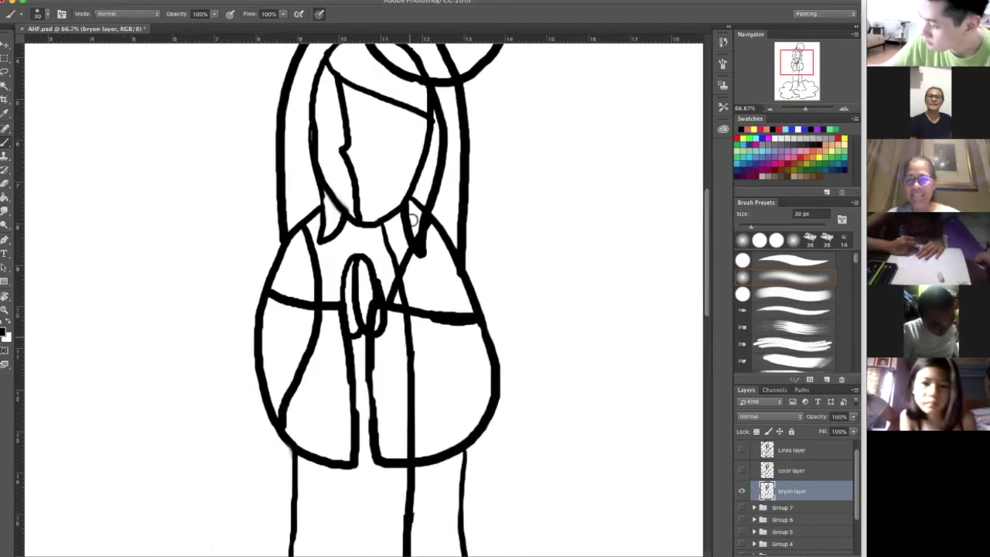
{"action": "left_click", "coordinate": [781, 294]}
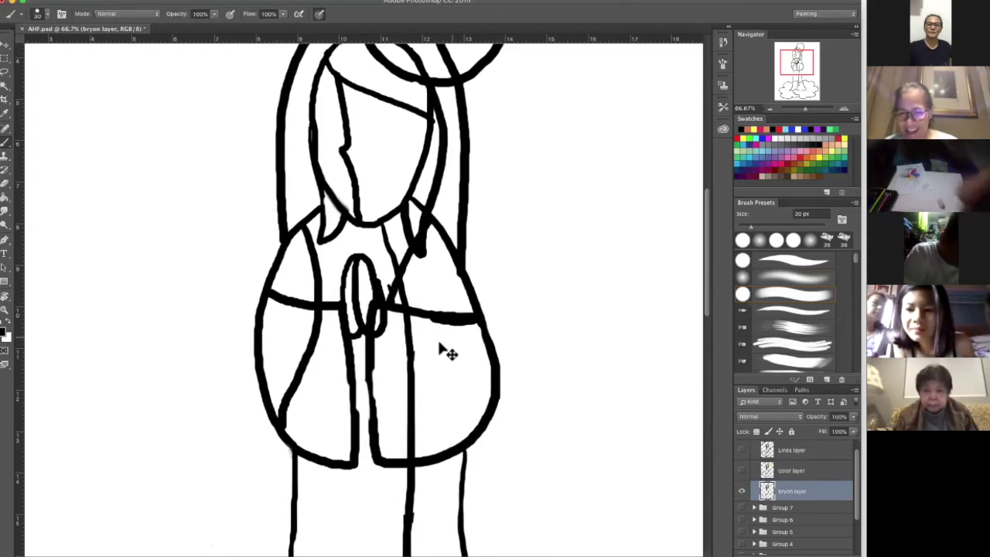
{"action": "key", "text": "ctrl+minus"}
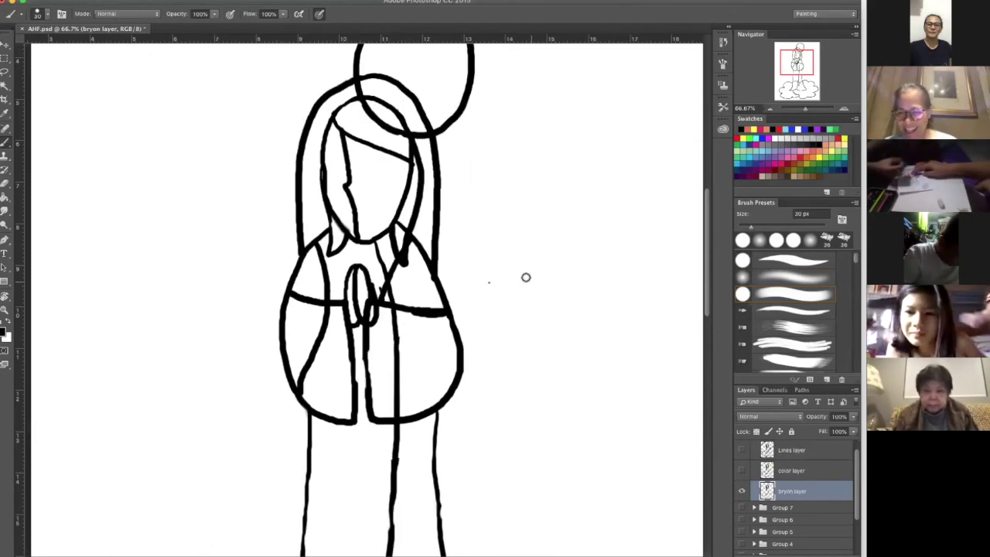
{"action": "key", "text": "ctrl+minus"}
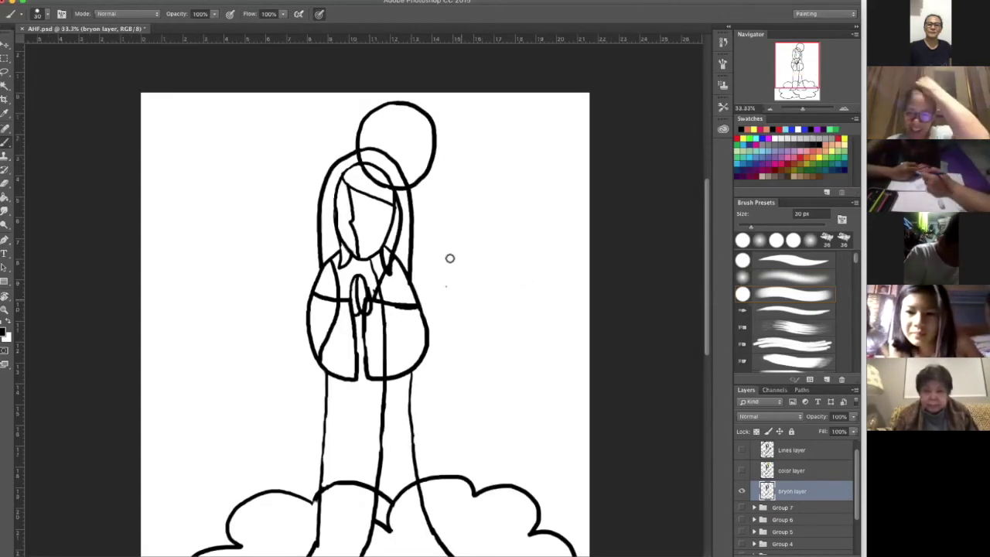
{"action": "key", "text": "e"}
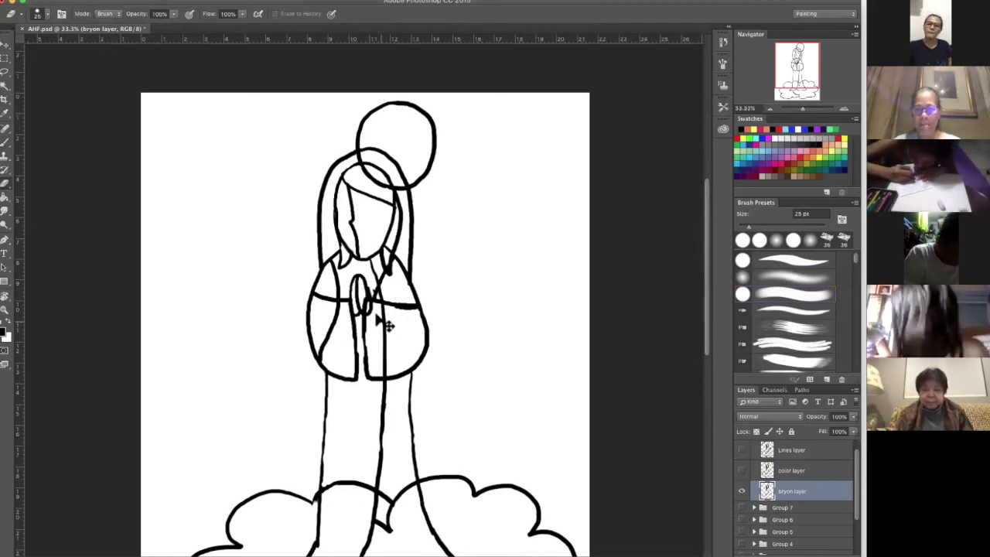
{"action": "key", "text": "super+plus"}
{"action": "key", "text": "super+plus"}
{"action": "left_click_drag", "start_coordinate": [380, 279], "coordinate": [385, 289]}
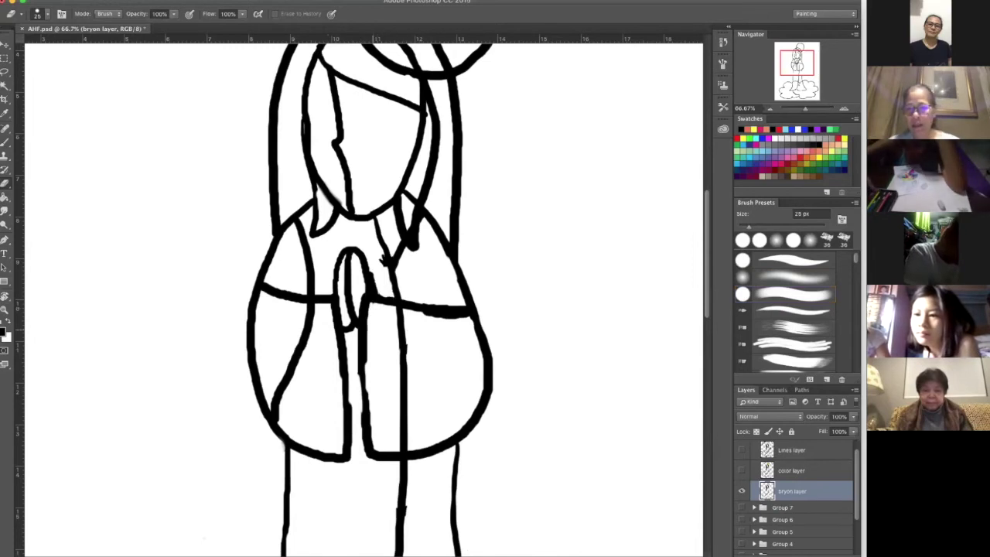
{"action": "scroll", "coordinate": [385, 262], "scroll_direction": "up", "scroll_amount": 3}
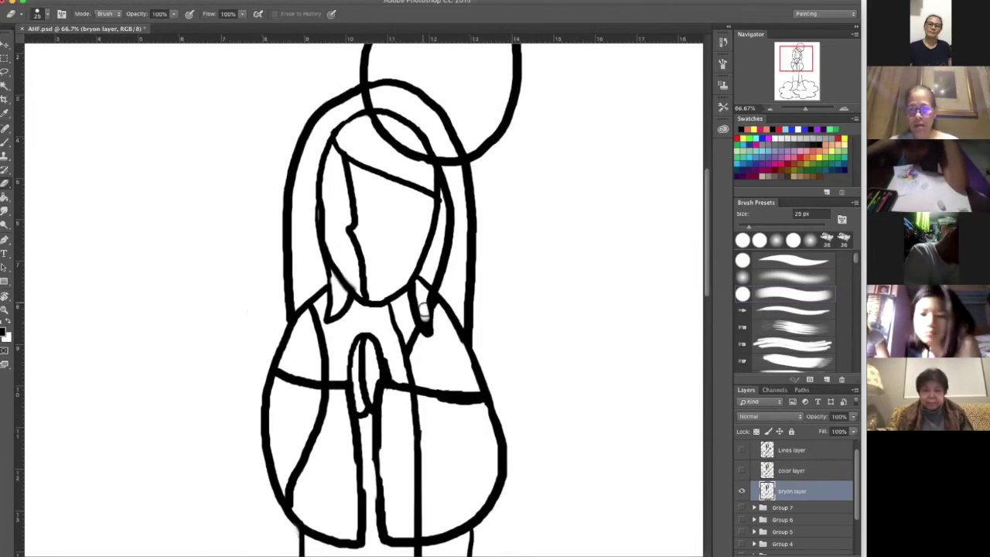
- Blend pink into the right end of the striped section beside the sleeve with a 200 px brush on the color layer
{"action": "scroll", "coordinate": [409, 329], "scroll_direction": "up", "scroll_amount": 3}
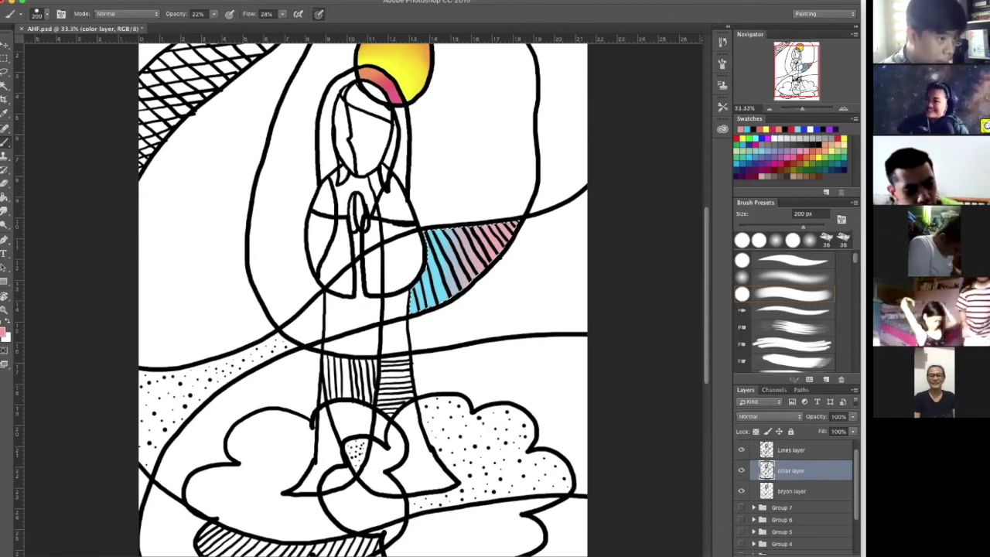
{"action": "left_click_drag", "start_coordinate": [513, 240], "coordinate": [492, 260]}
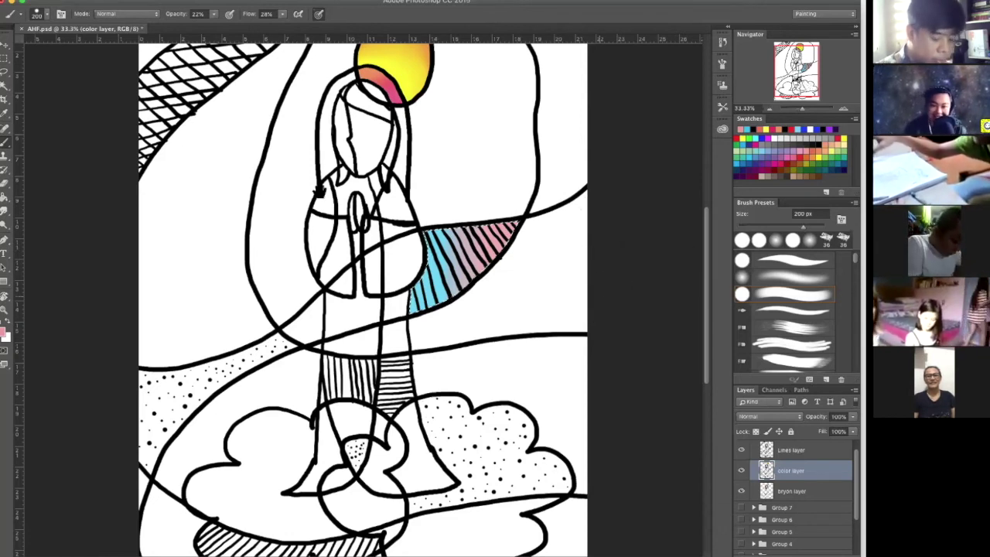
- Clear the current selection and select the cross-hatched band in the upper-left of the drawing with the Magic Wand
{"action": "key", "text": "w"}
{"action": "scroll", "coordinate": [349, 219], "scroll_direction": "up", "scroll_amount": 5}
{"action": "scroll", "coordinate": [350, 219], "scroll_direction": "left", "scroll_amount": 3}
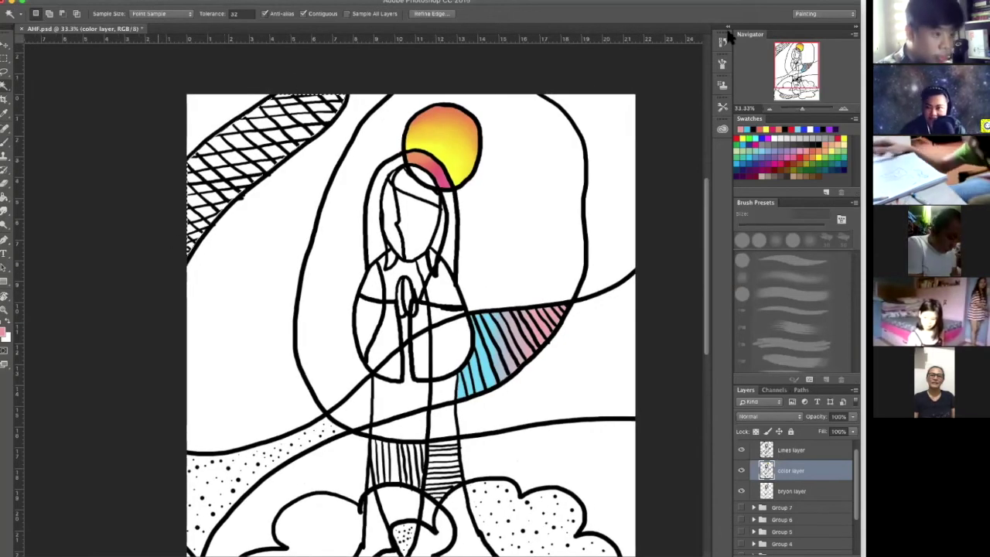
{"action": "key", "text": "super+d"}
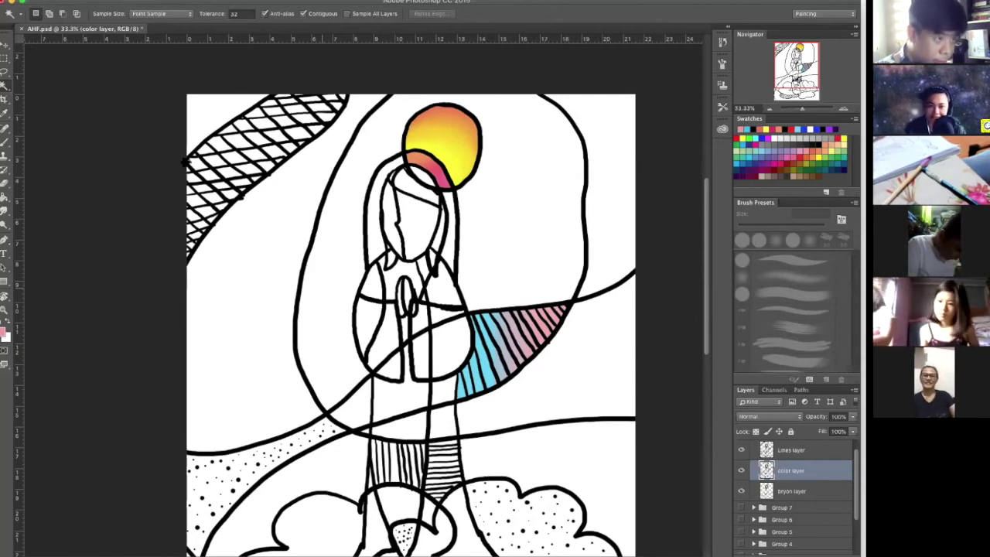
{"action": "left_click", "coordinate": [239, 184]}
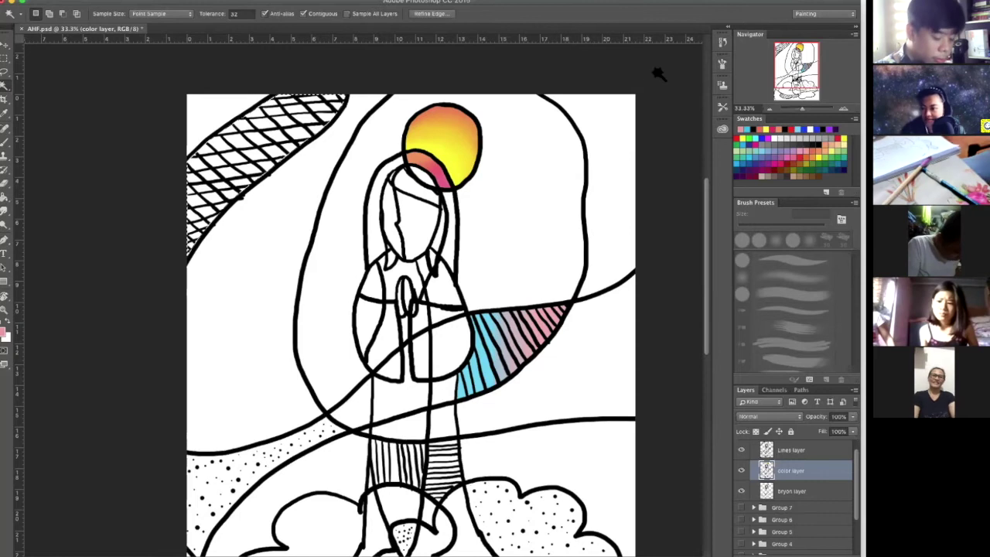
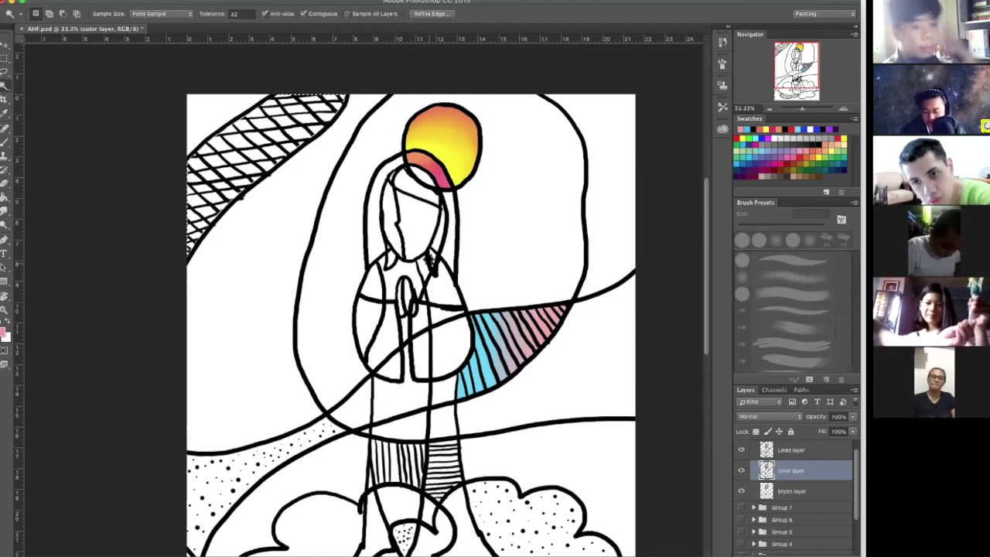
- Shade the left part of the selected cross-hatched band in dark purple, using a soft 400 px brush
{"action": "left_click", "coordinate": [784, 150]}
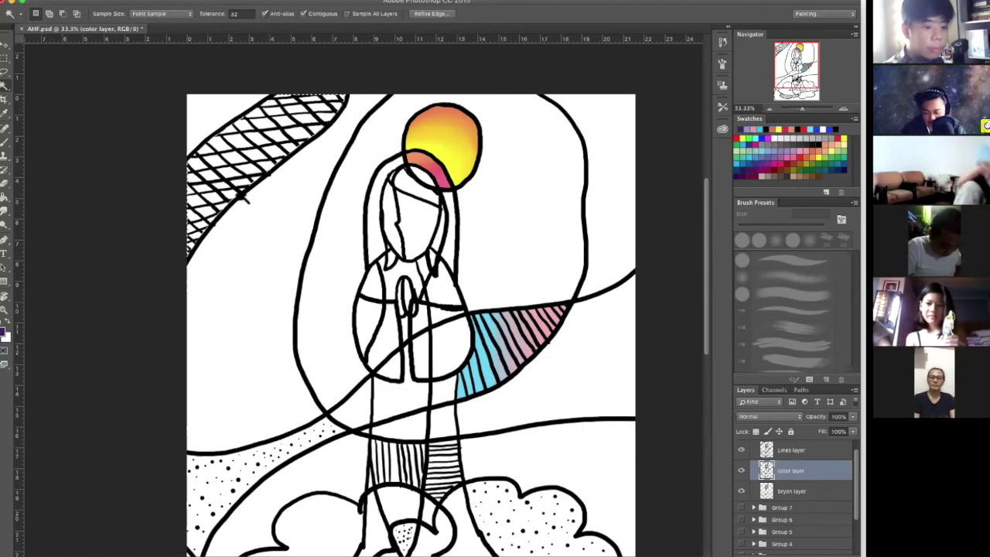
{"action": "key", "text": "b"}
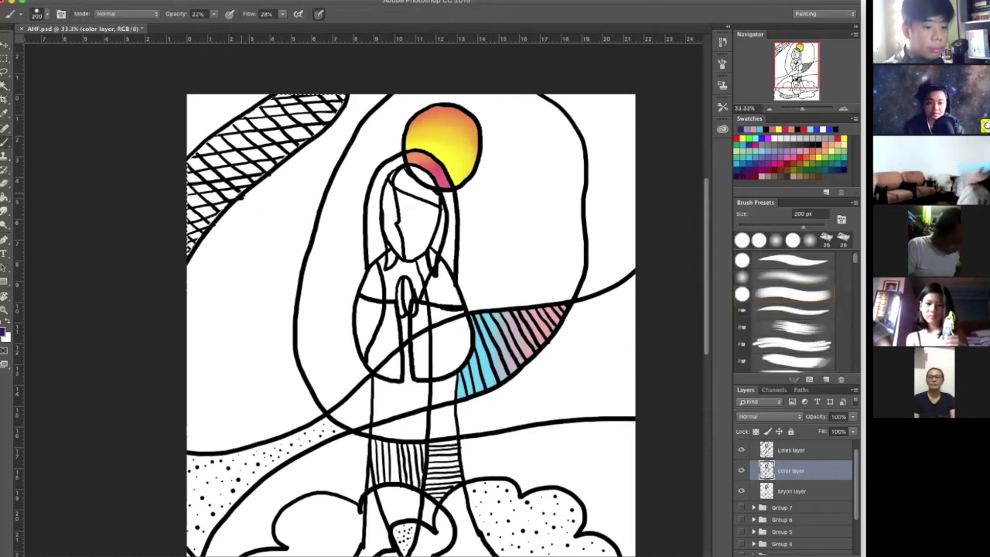
{"action": "key", "text": "bracketright"}
{"action": "key", "text": "bracketright"}
{"action": "key", "text": "bracketright"}
{"action": "left_click_drag", "start_coordinate": [183, 159], "coordinate": [183, 231]}
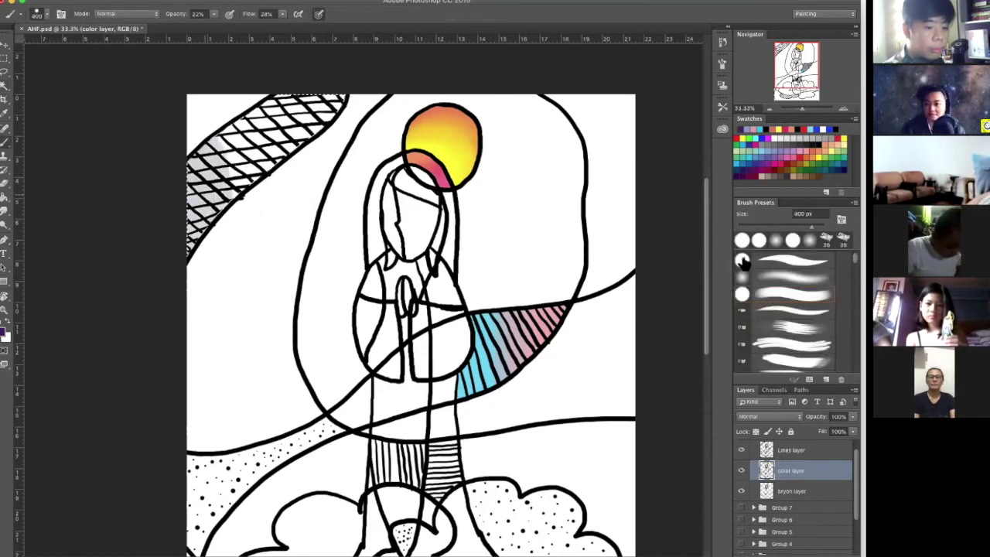
{"action": "left_click", "coordinate": [772, 243]}
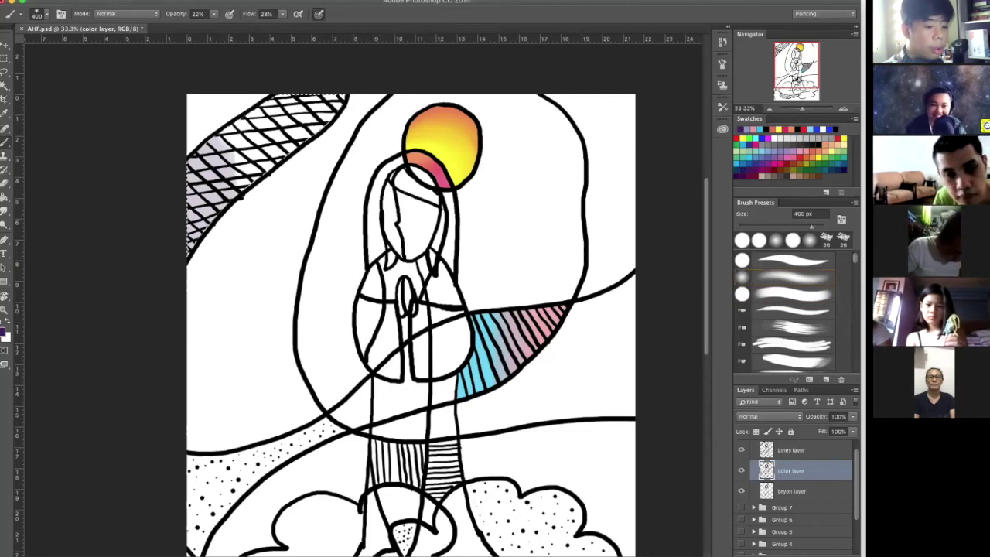
{"action": "mouse_move", "coordinate": [203, 213]}
{"action": "left_mouse_down"}
{"action": "mouse_move", "coordinate": [236, 139]}
{"action": "mouse_move", "coordinate": [252, 133]}
{"action": "left_mouse_up"}
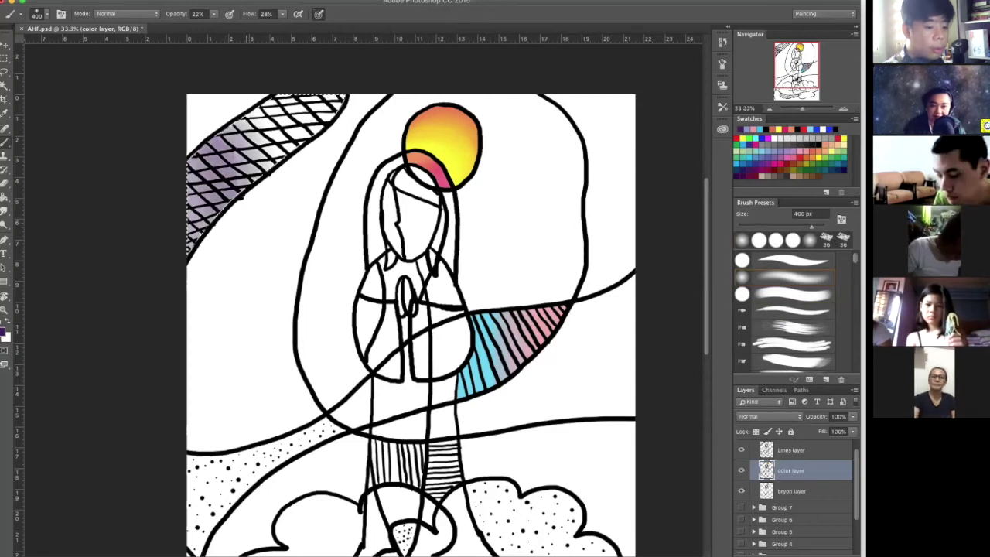
- Build up the dark purple at the lower-left end of the cross-hatched band, fading it toward the middle
{"action": "left_click_drag", "start_coordinate": [194, 182], "coordinate": [198, 236]}
{"action": "left_click_drag", "start_coordinate": [198, 193], "coordinate": [199, 255]}
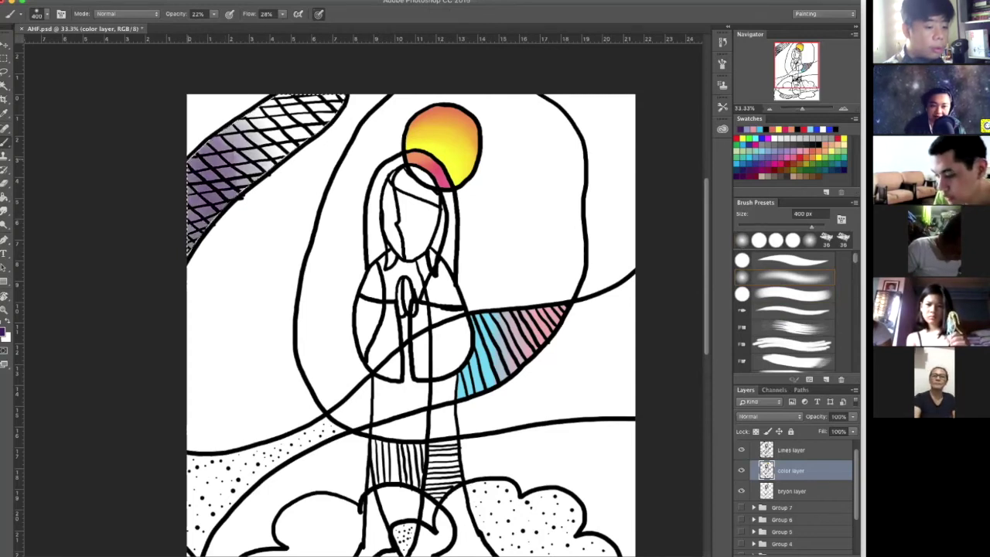
{"action": "left_click_drag", "start_coordinate": [210, 186], "coordinate": [191, 256]}
{"action": "left_click_drag", "start_coordinate": [242, 139], "coordinate": [203, 164]}
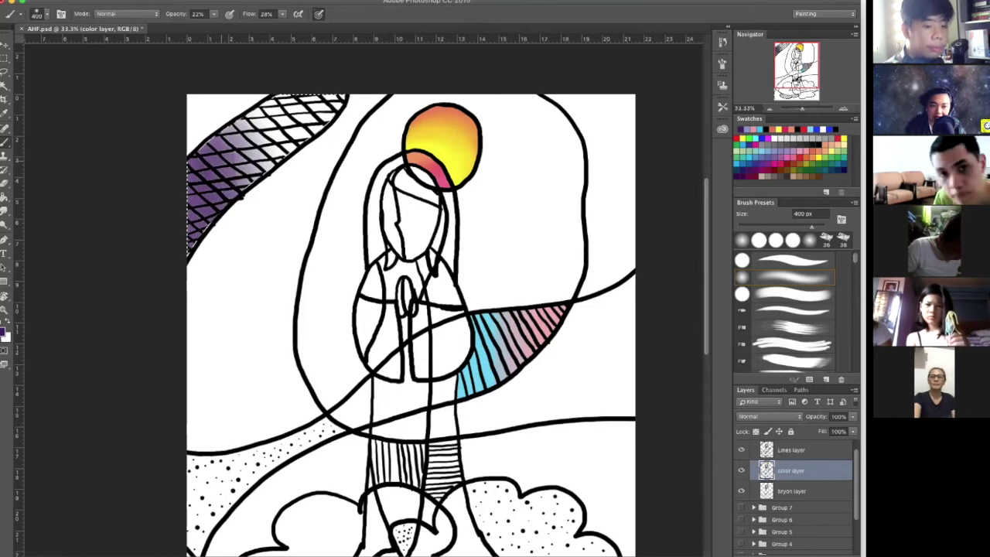
{"action": "left_click_drag", "start_coordinate": [258, 134], "coordinate": [206, 175]}
{"action": "mouse_move", "coordinate": [249, 140]}
{"action": "left_mouse_down"}
{"action": "mouse_move", "coordinate": [231, 171]}
{"action": "mouse_move", "coordinate": [239, 207]}
{"action": "mouse_move", "coordinate": [287, 190]}
{"action": "left_mouse_up"}
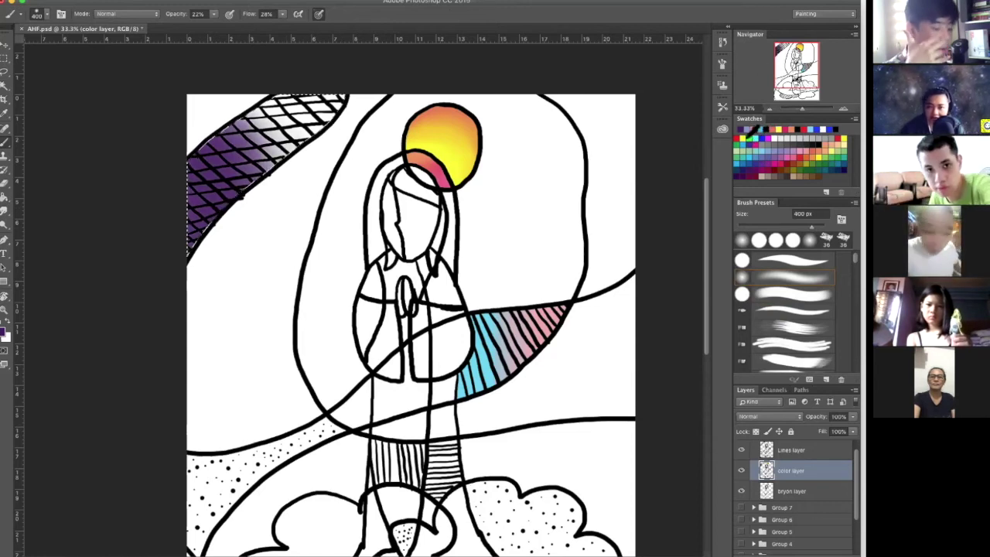
- Blend light cyan into the upper-right part of the cross-hatched band so it meets the purple in the middle
{"action": "left_click", "coordinate": [754, 140]}
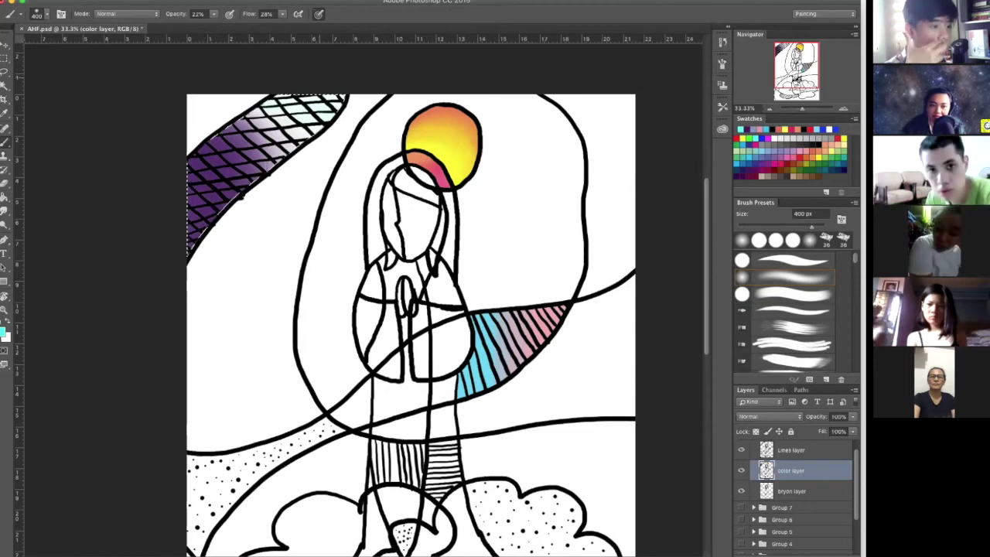
{"action": "left_click", "coordinate": [234, 134]}
{"action": "left_click", "coordinate": [252, 146]}
{"action": "left_click", "coordinate": [240, 157]}
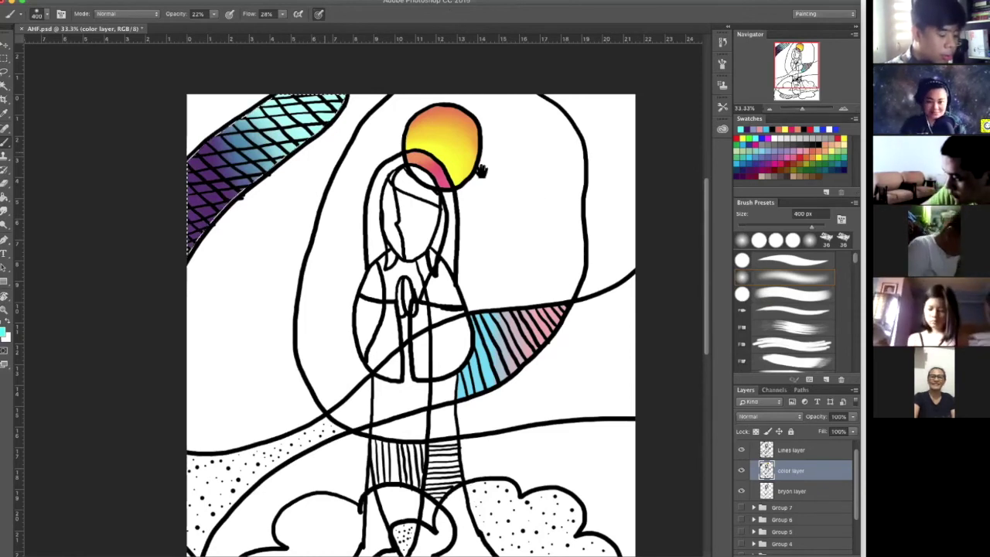
- Select the dotted band at the canvas's left edge with the Magic Wand and brush a first layer of purple over its wide end
{"action": "key", "text": "w"}
{"action": "scroll", "coordinate": [416, 260], "scroll_direction": "down", "scroll_amount": 3}
{"action": "scroll", "coordinate": [416, 260], "scroll_direction": "left", "scroll_amount": 2}
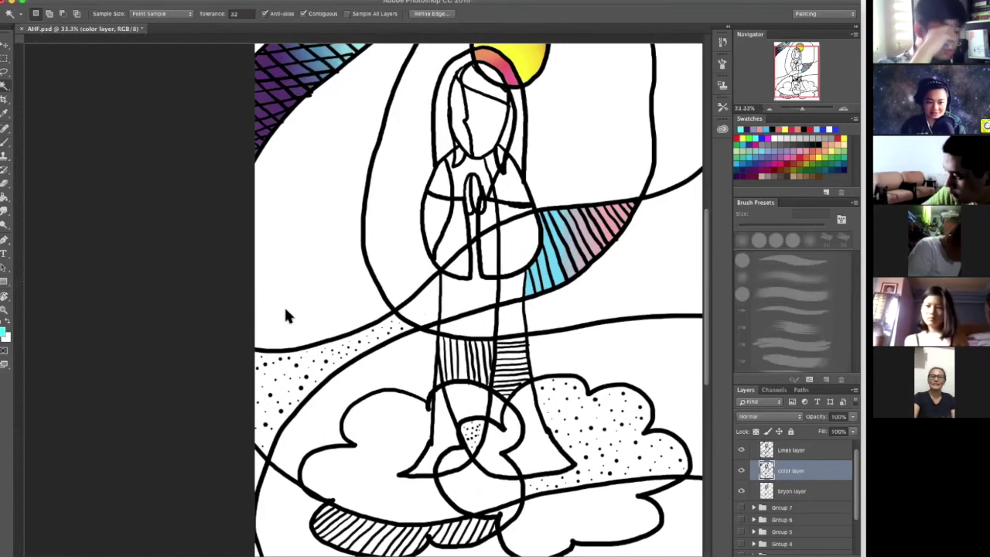
{"action": "scroll", "coordinate": [287, 314], "scroll_direction": "down", "scroll_amount": 2}
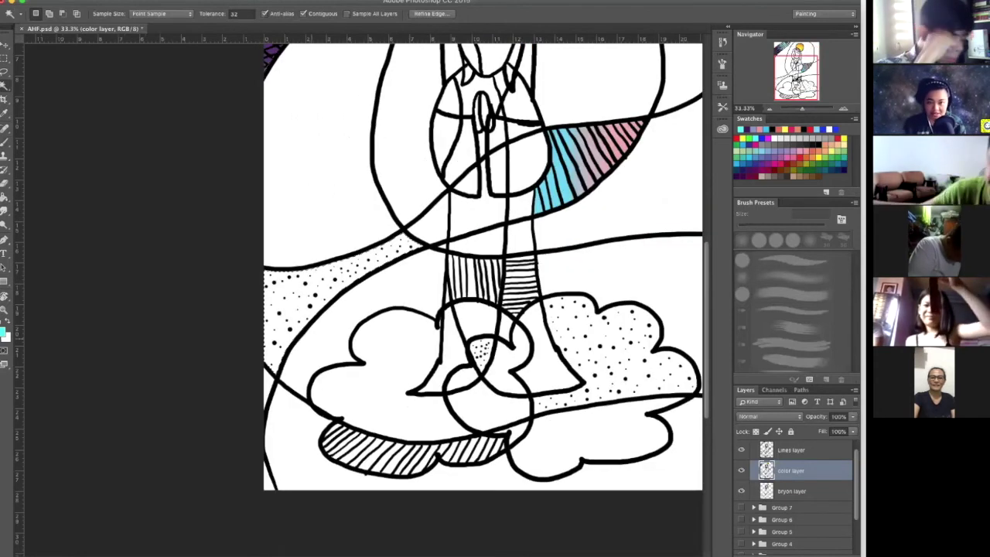
{"action": "key", "text": "b"}
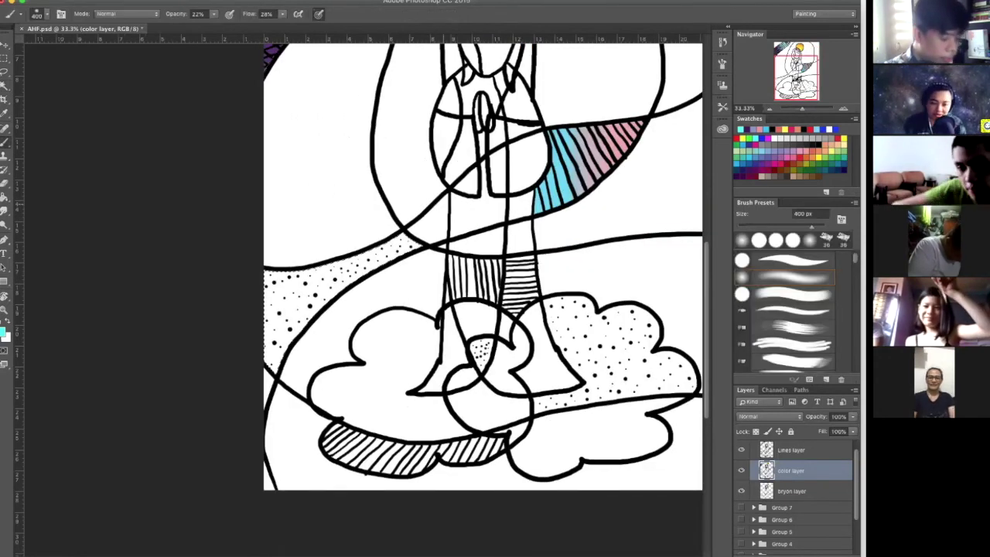
{"action": "left_click", "coordinate": [751, 176]}
{"action": "mouse_move", "coordinate": [271, 298]}
{"action": "left_mouse_down"}
{"action": "mouse_move", "coordinate": [268, 341]}
{"action": "mouse_move", "coordinate": [280, 290]}
{"action": "mouse_move", "coordinate": [280, 364]}
{"action": "left_mouse_up"}
{"action": "left_click_drag", "start_coordinate": [348, 267], "coordinate": [302, 318]}
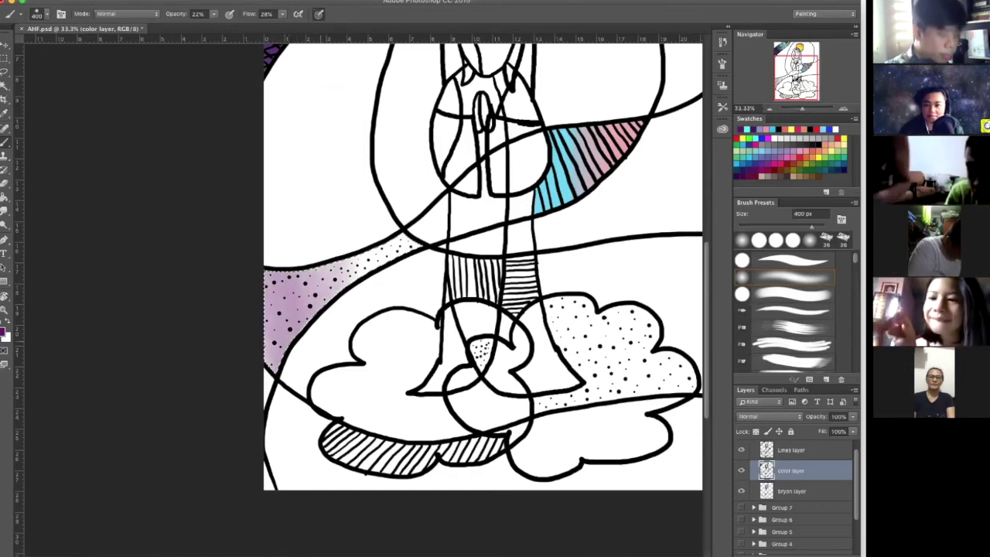
- Deepen the purple across the wide end of the dotted band and fade it toward the narrow part
{"action": "left_click_drag", "start_coordinate": [325, 271], "coordinate": [279, 364]}
{"action": "left_click_drag", "start_coordinate": [282, 287], "coordinate": [271, 348]}
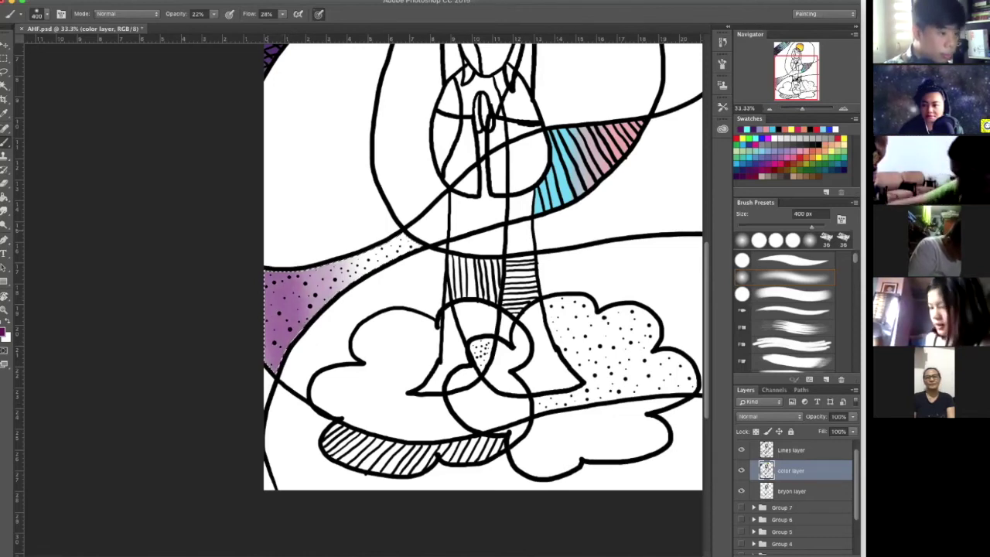
{"action": "left_click_drag", "start_coordinate": [266, 286], "coordinate": [263, 356]}
{"action": "left_click_drag", "start_coordinate": [302, 283], "coordinate": [290, 333]}
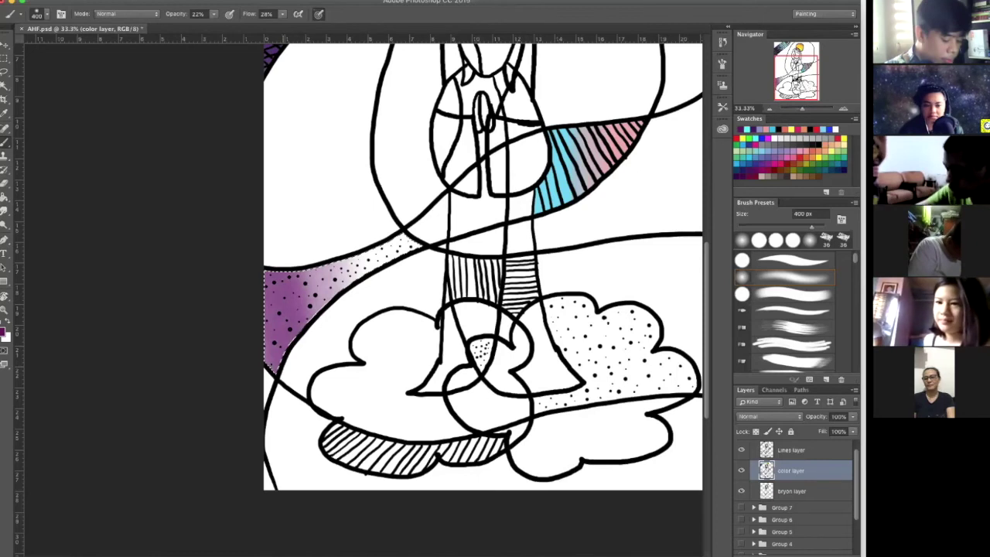
{"action": "left_click_drag", "start_coordinate": [283, 290], "coordinate": [271, 359]}
{"action": "left_click", "coordinate": [308, 293]}
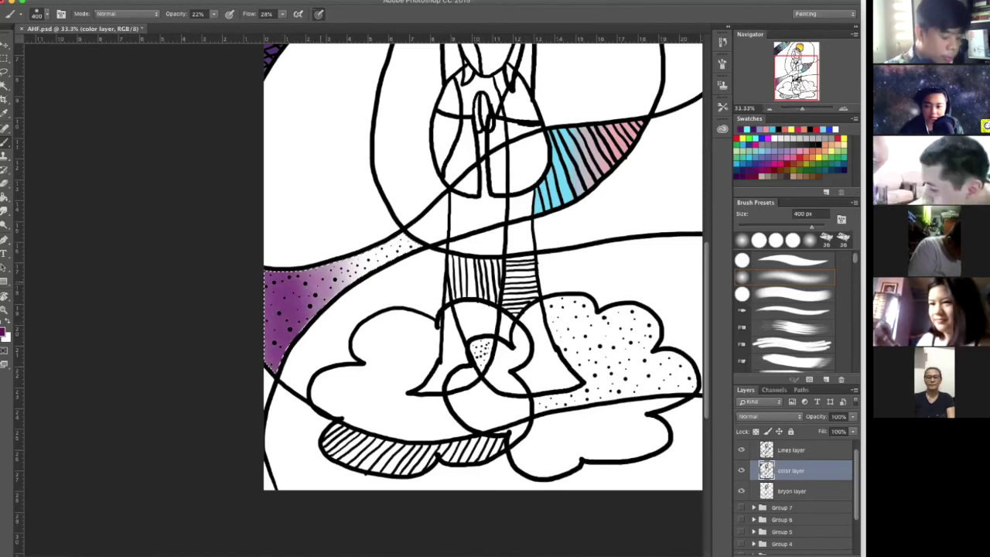
{"action": "left_click", "coordinate": [317, 295]}
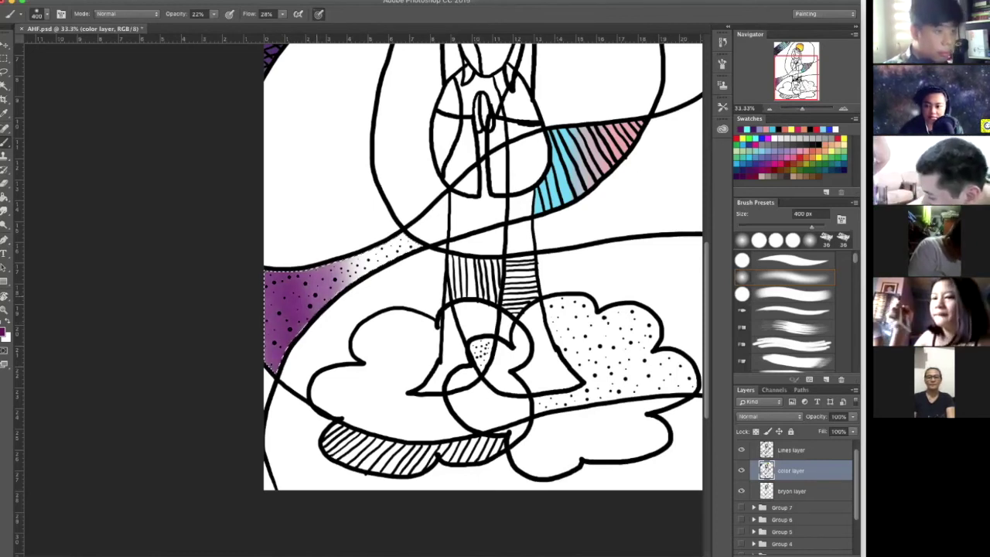
{"action": "left_click_drag", "start_coordinate": [317, 296], "coordinate": [257, 329]}
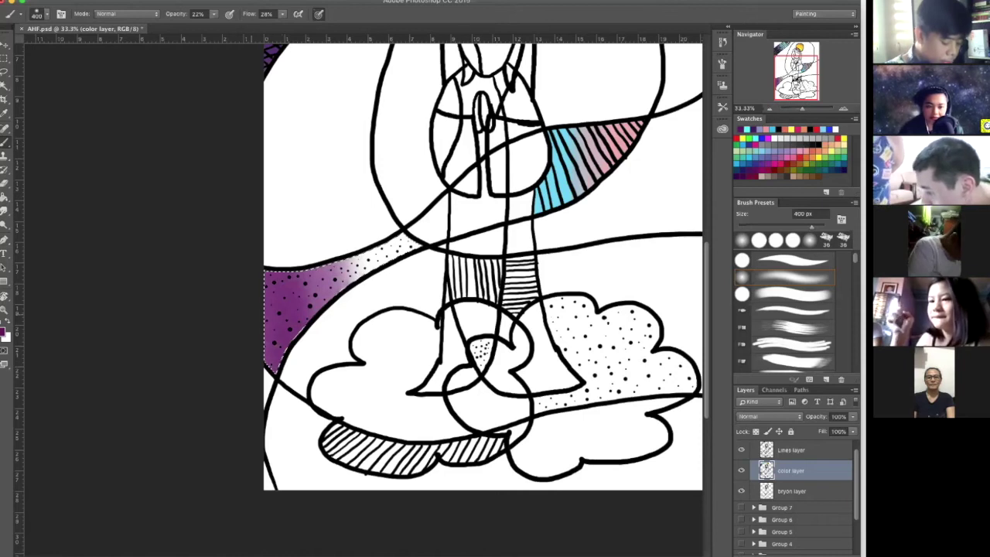
{"action": "left_click", "coordinate": [323, 288]}
{"action": "left_click", "coordinate": [341, 275]}
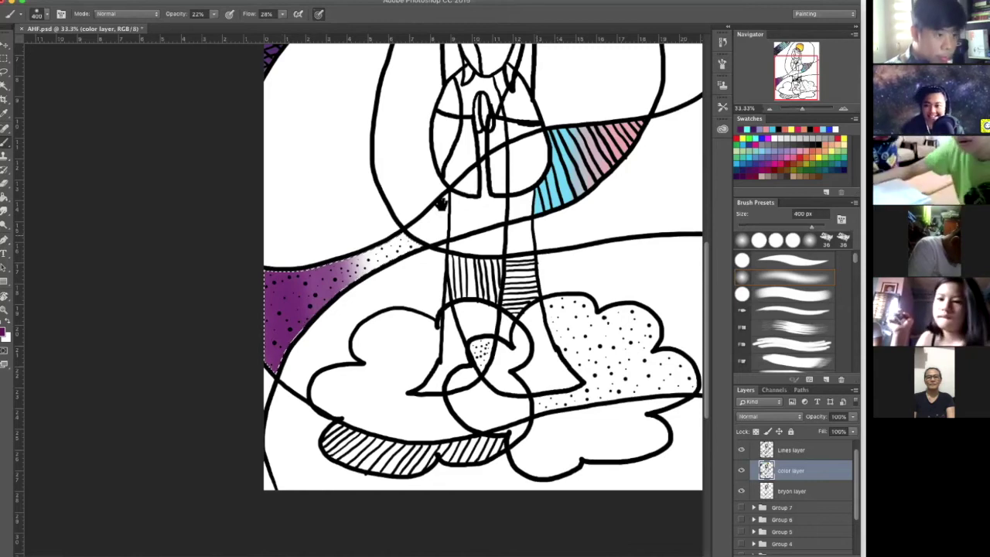
- Blend magenta pink into the narrow right end of the dotted band with the soft 400 px brush
{"action": "left_click_drag", "start_coordinate": [441, 204], "coordinate": [322, 227]}
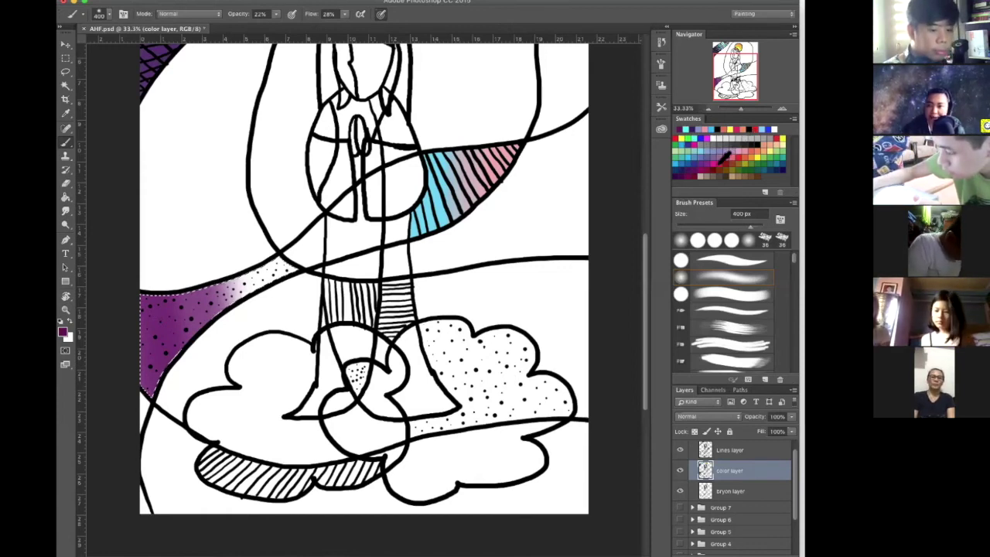
{"action": "left_click", "coordinate": [721, 160]}
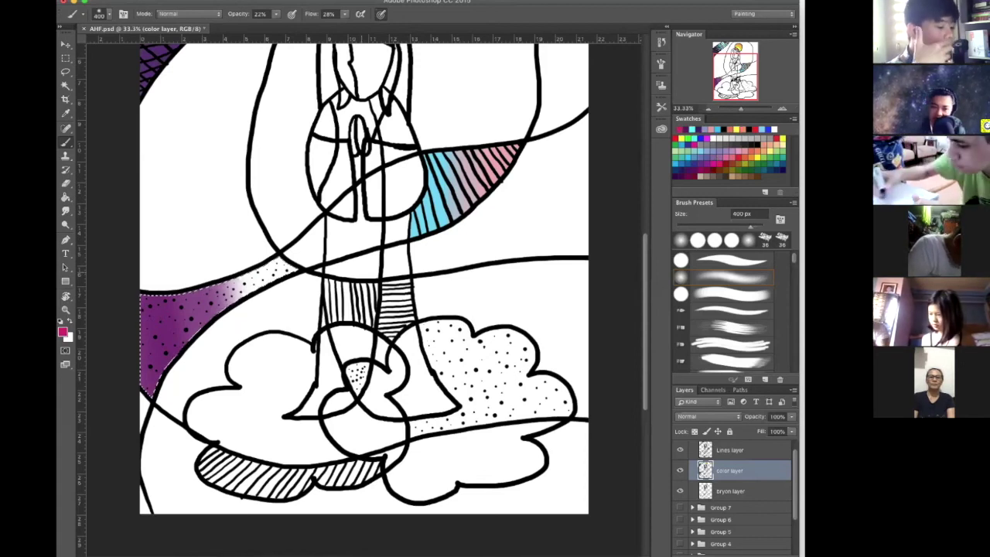
{"action": "left_click", "coordinate": [273, 267]}
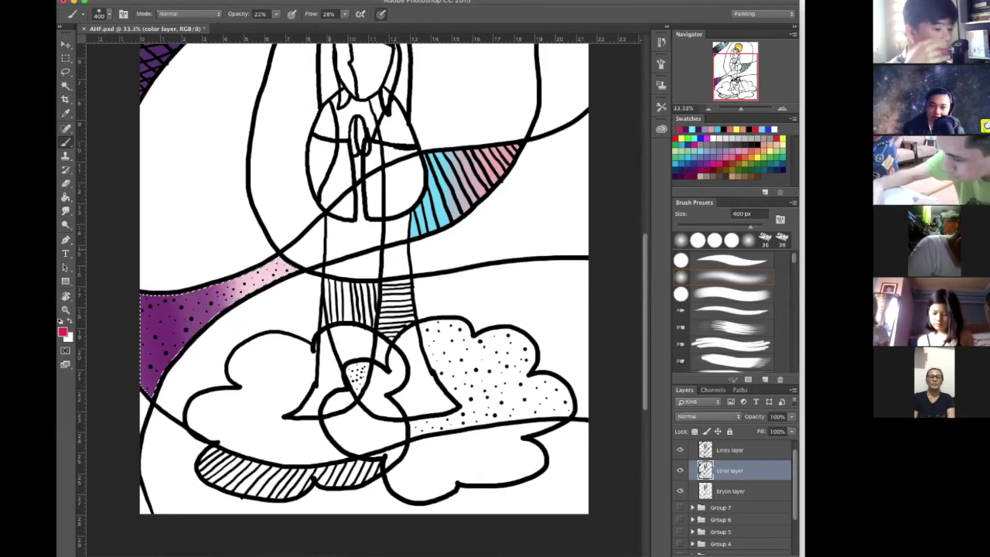
{"action": "left_click_drag", "start_coordinate": [288, 265], "coordinate": [241, 286]}
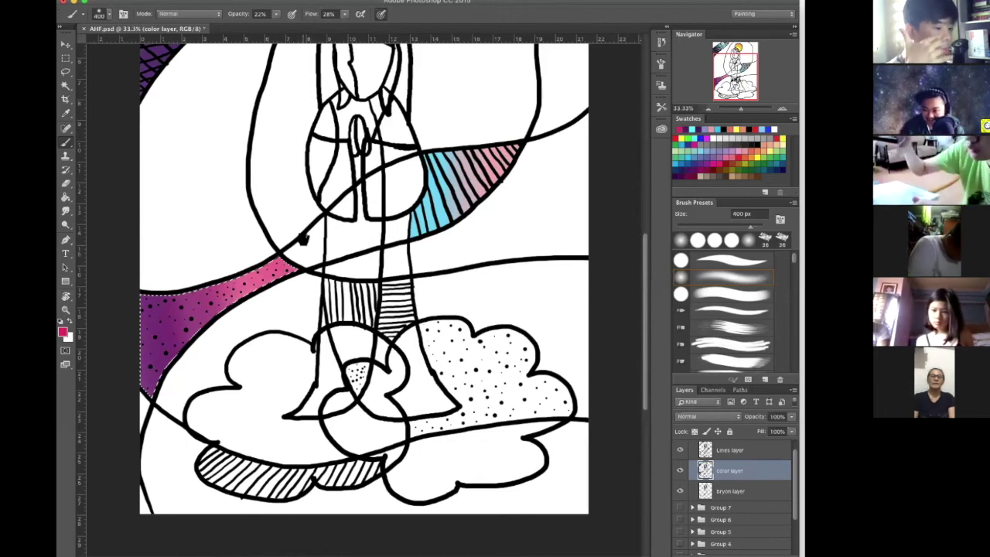
- Select the blank background area in the drawing's upper-right corner with the Magic Wand
{"action": "scroll", "coordinate": [358, 318], "scroll_direction": "up", "scroll_amount": 3}
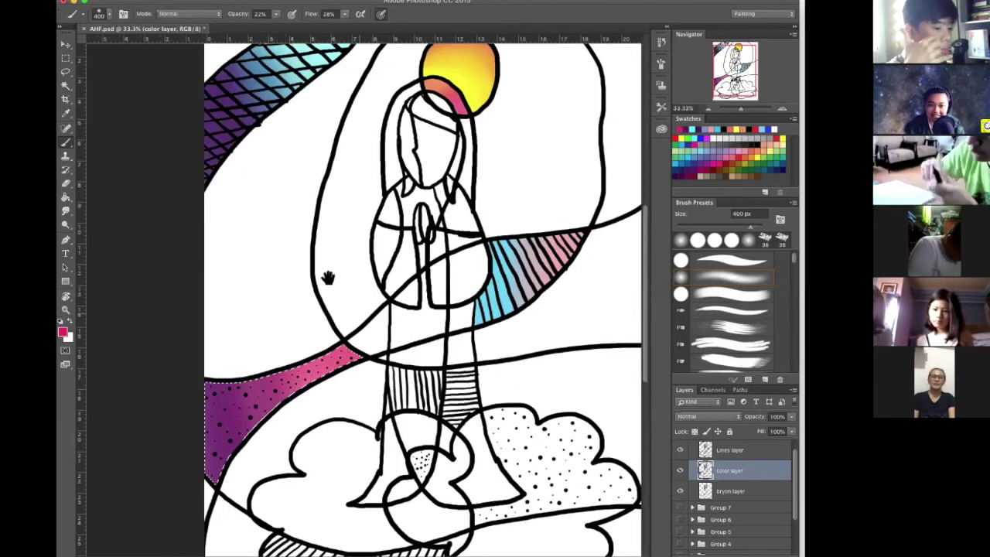
{"action": "scroll", "coordinate": [327, 276], "scroll_direction": "up", "scroll_amount": 3}
{"action": "left_click_drag", "start_coordinate": [383, 233], "coordinate": [374, 226]}
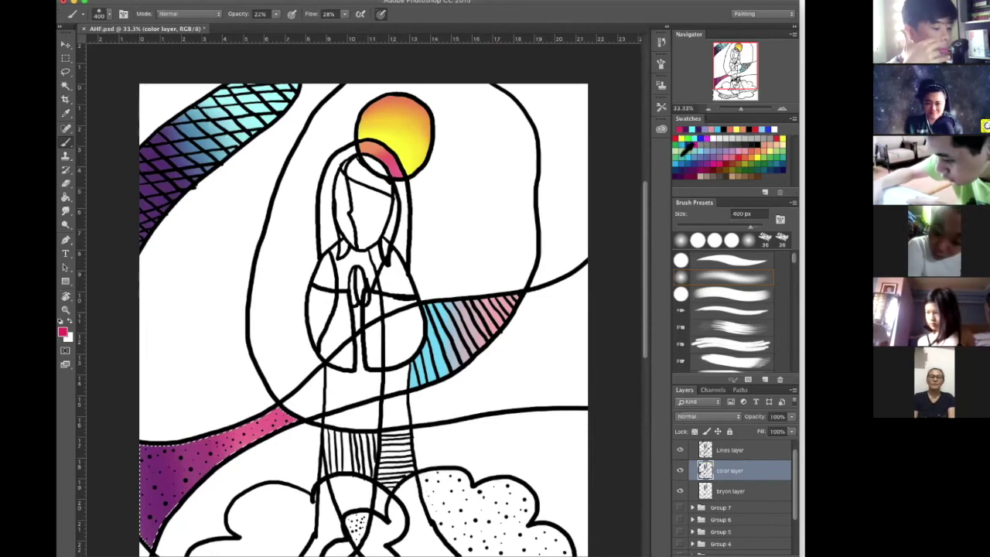
{"action": "key", "text": "w"}
{"action": "left_click", "coordinate": [561, 180]}
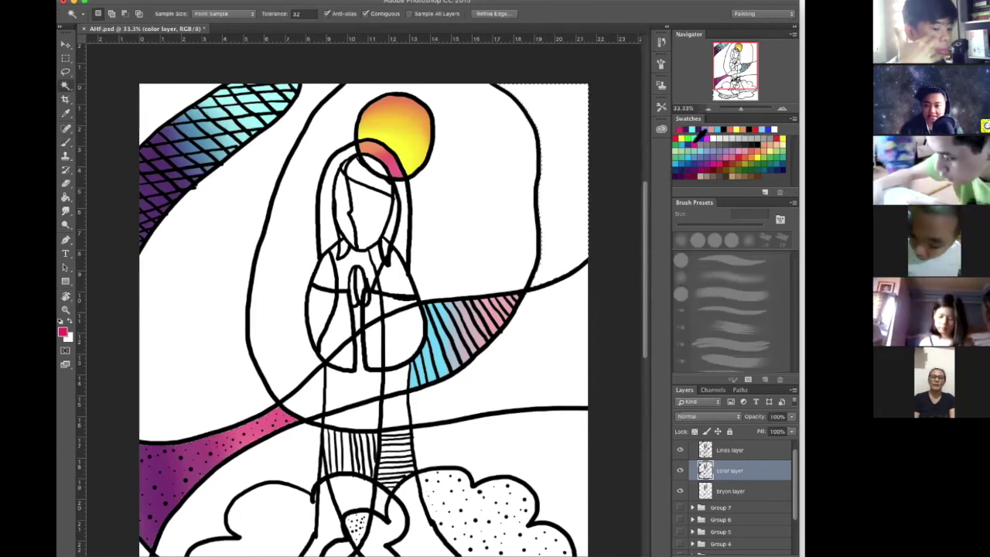
- Shade the selected corner area in bright green with the soft brush, strongest at its lower end and fading upward
{"action": "left_click", "coordinate": [687, 131]}
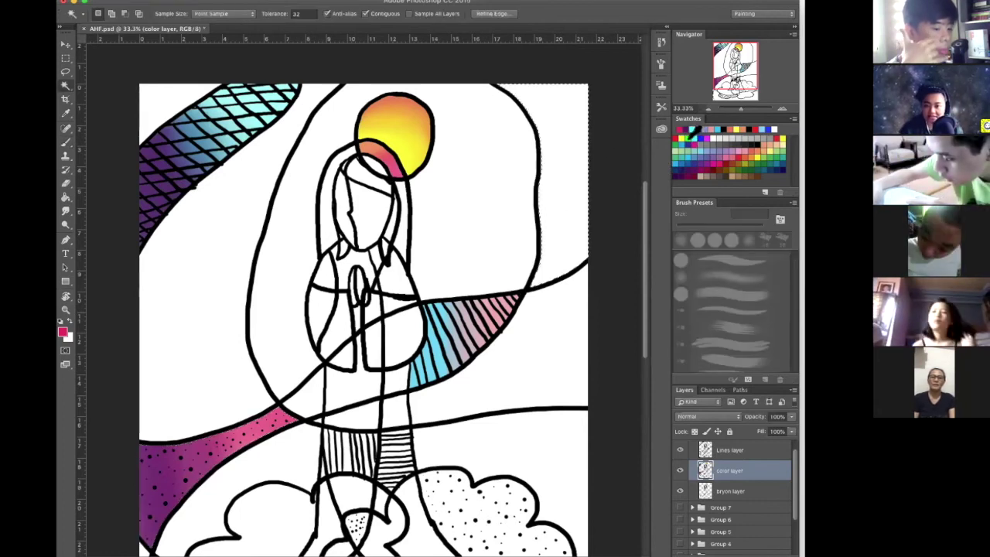
{"action": "key", "text": "b"}
{"action": "mouse_move", "coordinate": [546, 276]}
{"action": "left_mouse_down"}
{"action": "mouse_move", "coordinate": [571, 262]}
{"action": "mouse_move", "coordinate": [578, 241]}
{"action": "left_mouse_up"}
{"action": "mouse_move", "coordinate": [573, 208]}
{"action": "left_mouse_down"}
{"action": "mouse_move", "coordinate": [557, 177]}
{"action": "mouse_move", "coordinate": [565, 141]}
{"action": "left_mouse_up"}
{"action": "left_click_drag", "start_coordinate": [558, 267], "coordinate": [561, 109]}
{"action": "left_click", "coordinate": [558, 278]}
{"action": "left_click", "coordinate": [570, 198]}
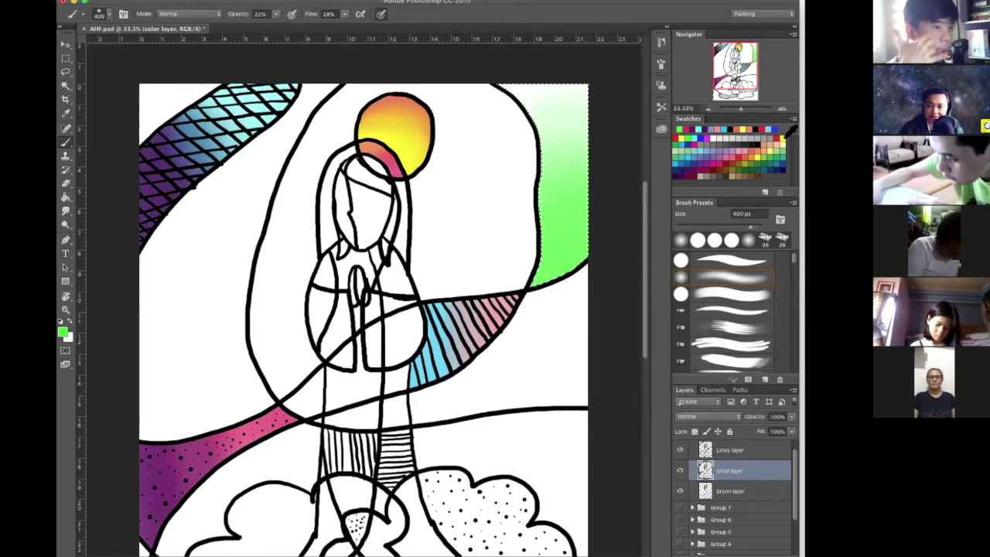
- Blend yellow into the upper part of the green corner area
{"action": "left_click", "coordinate": [682, 138]}
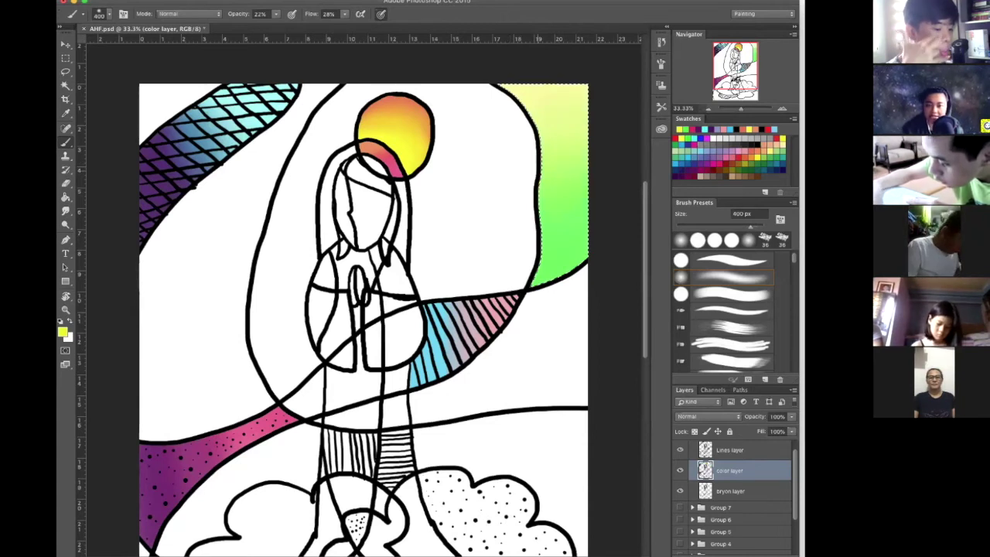
{"action": "key", "text": "super+d"}
- Select the large looped background area surrounding the figure with the Magic Wand
{"action": "left_click_drag", "start_coordinate": [433, 280], "coordinate": [504, 217]}
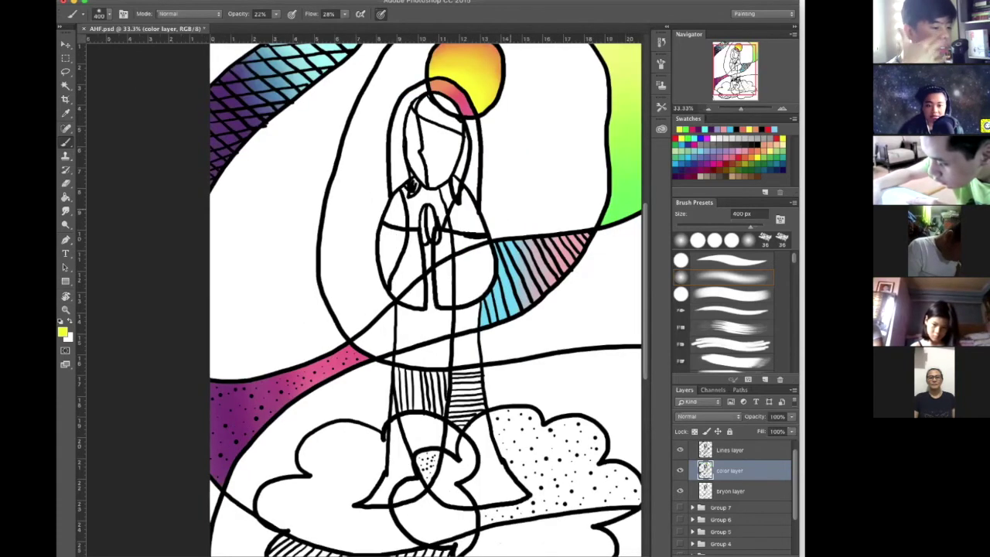
{"action": "scroll", "coordinate": [410, 186], "scroll_direction": "right", "scroll_amount": 3}
{"action": "scroll", "coordinate": [410, 186], "scroll_direction": "down", "scroll_amount": 1}
{"action": "scroll", "coordinate": [464, 287], "scroll_direction": "up", "scroll_amount": 3}
{"action": "scroll", "coordinate": [464, 287], "scroll_direction": "left", "scroll_amount": 1}
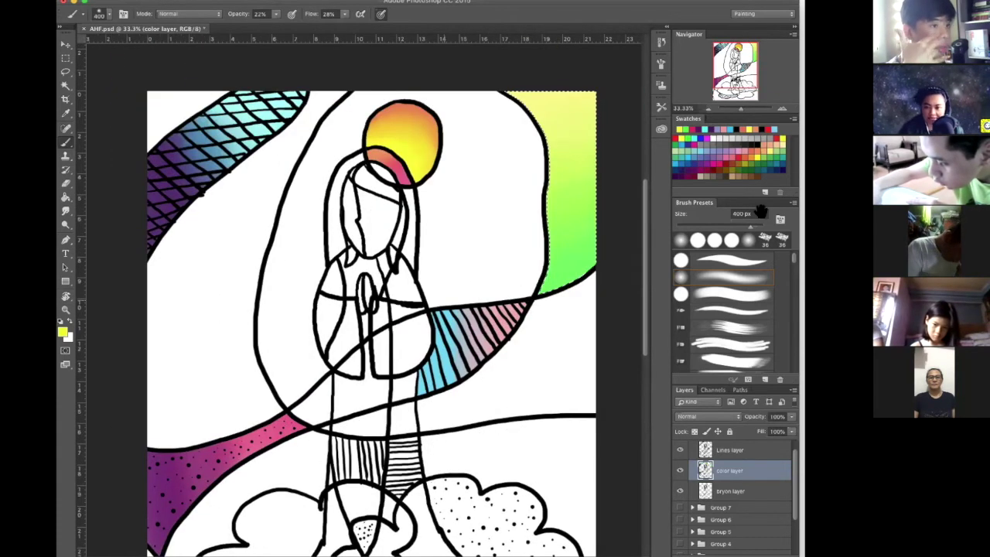
{"action": "left_click_drag", "start_coordinate": [761, 212], "coordinate": [789, 217]}
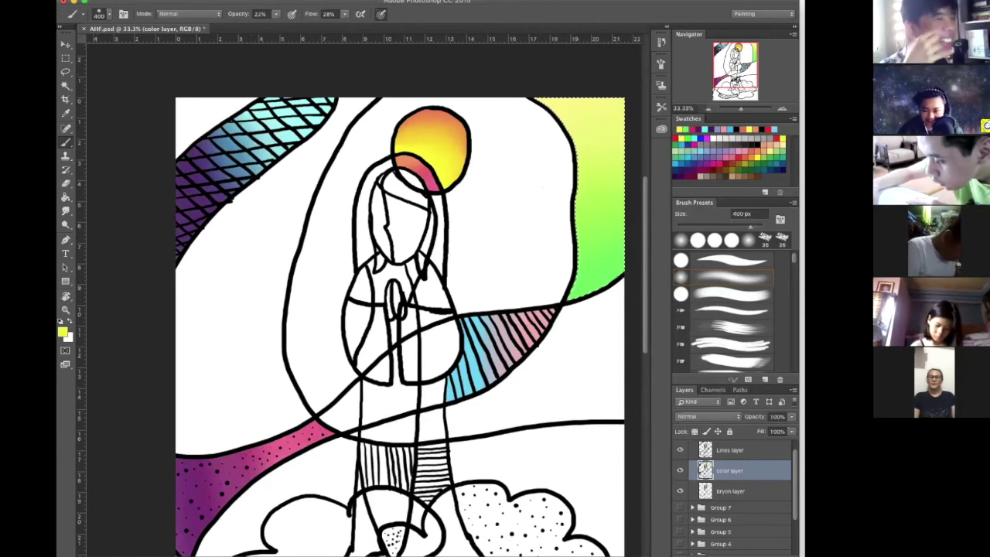
{"action": "scroll", "coordinate": [510, 313], "scroll_direction": "down", "scroll_amount": 2}
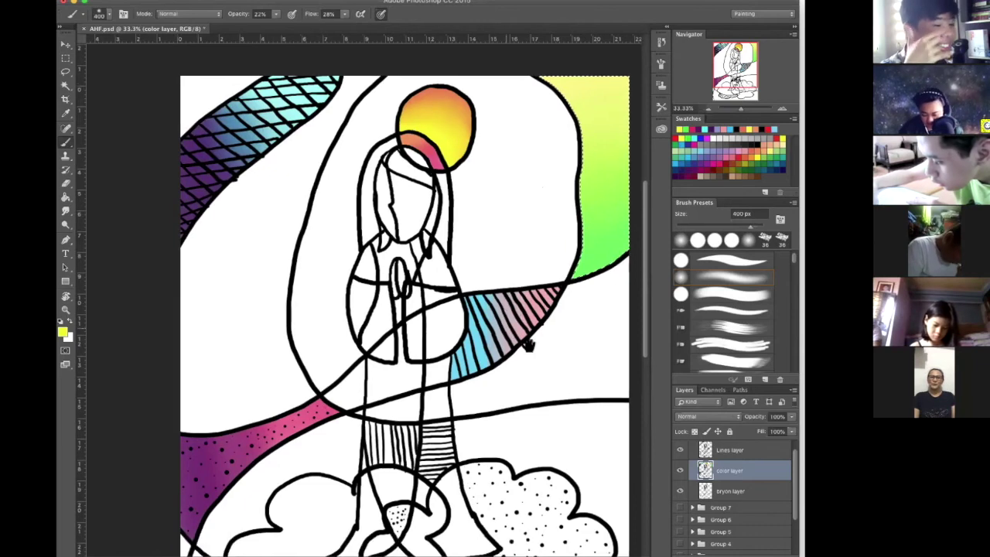
{"action": "scroll", "coordinate": [528, 345], "scroll_direction": "up", "scroll_amount": 1}
{"action": "key", "text": "w"}
{"action": "left_click", "coordinate": [335, 316]}
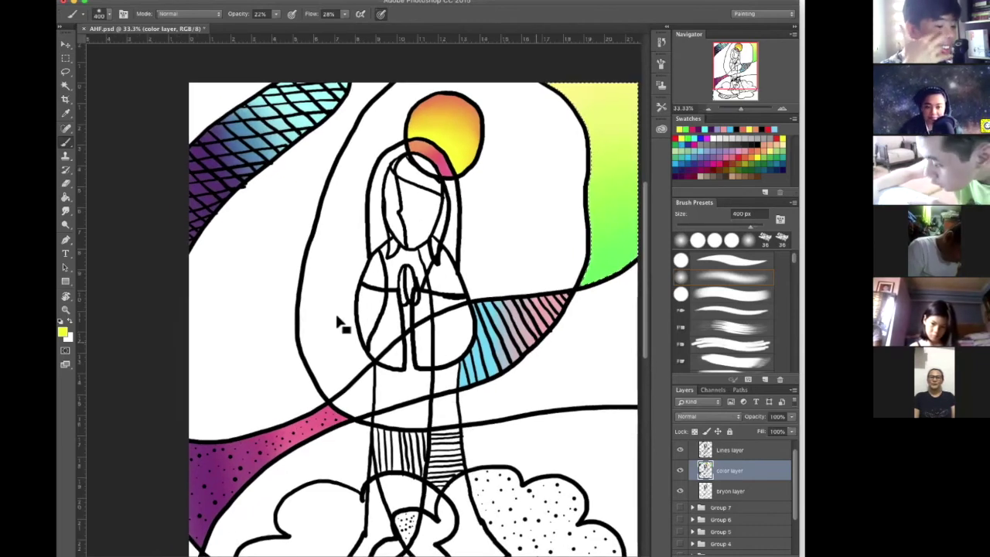
- Set the foreground color to coral orange f97951 and activate the Brush for the selected area around the figure
{"action": "left_click", "coordinate": [721, 155]}
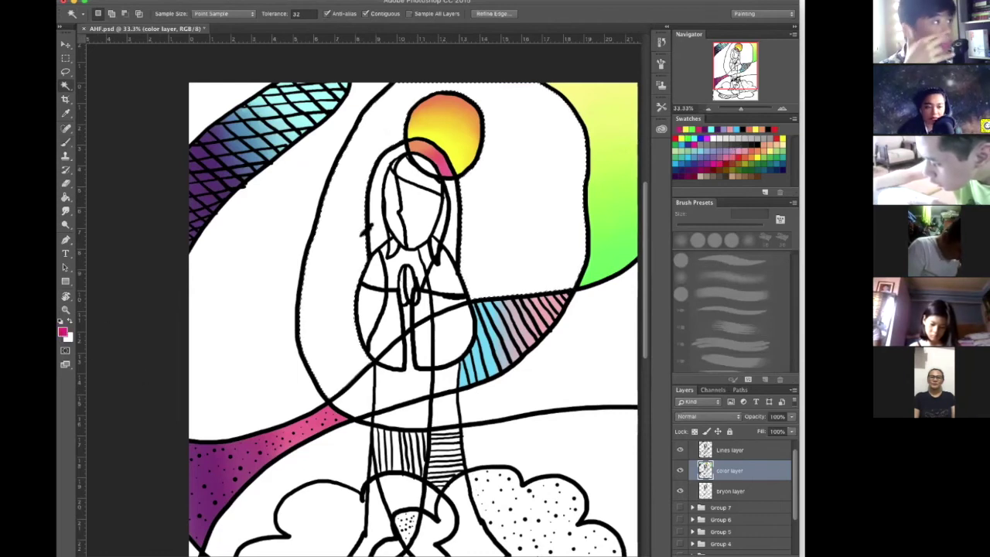
{"action": "left_click", "coordinate": [62, 332]}
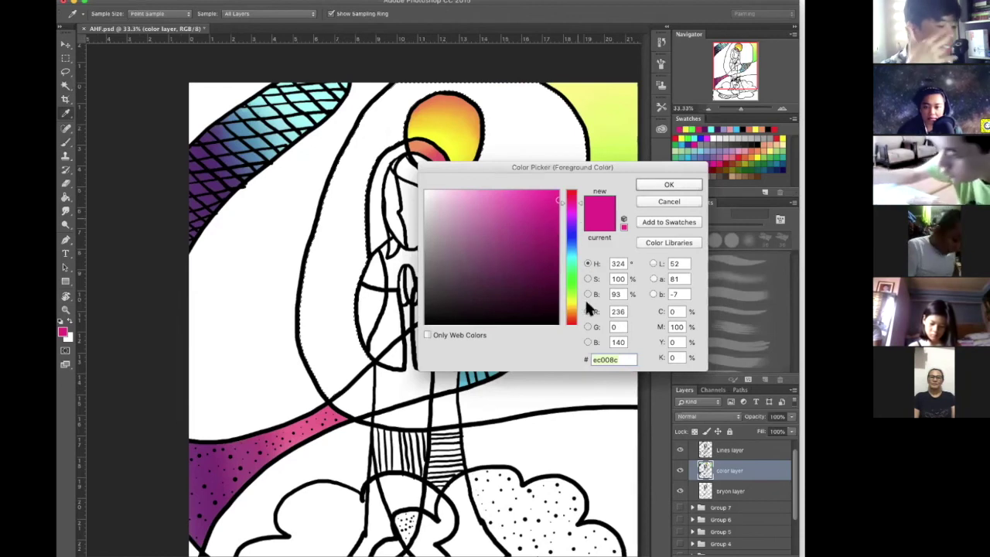
{"action": "left_click", "coordinate": [583, 307]}
{"action": "left_click", "coordinate": [583, 314]}
{"action": "left_click_drag", "start_coordinate": [532, 210], "coordinate": [515, 192]}
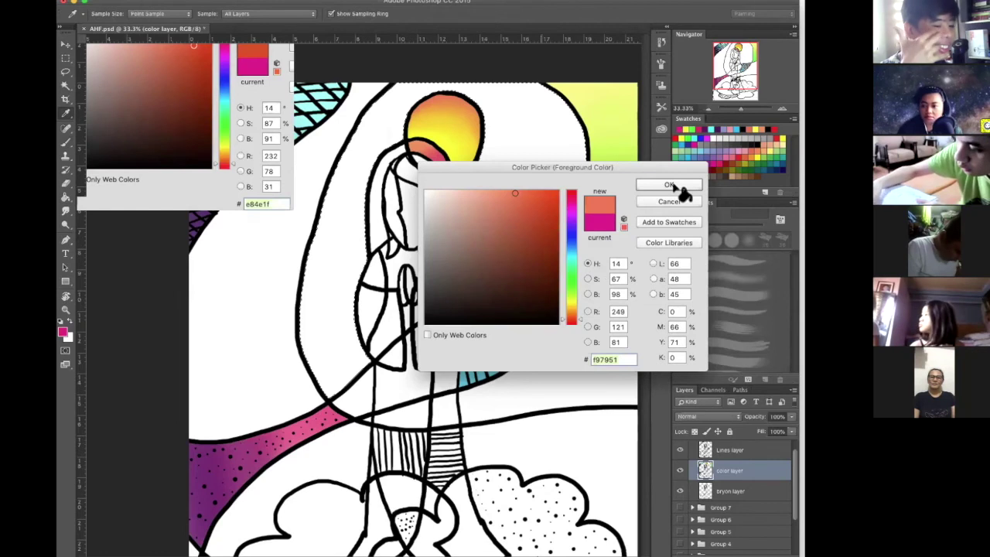
{"action": "left_click", "coordinate": [670, 186]}
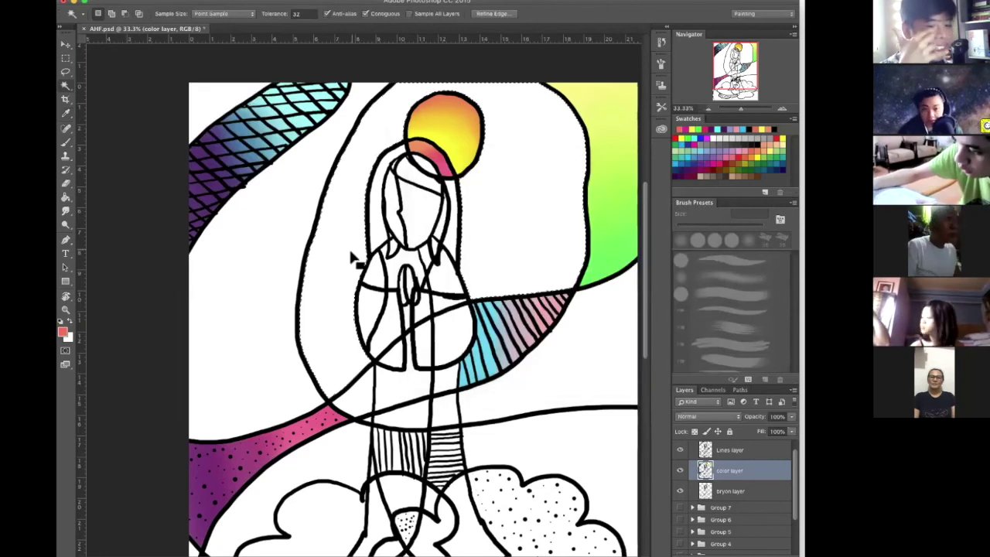
{"action": "key", "text": "b"}
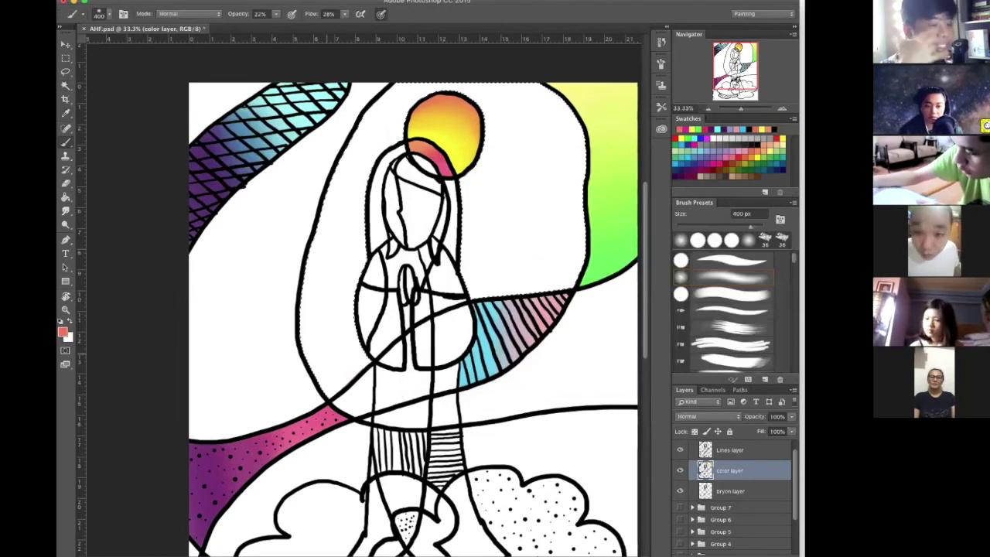
- Lay a soft coral base over the lower part of the looped background on both sides of the figure
{"action": "left_click_drag", "start_coordinate": [329, 386], "coordinate": [572, 294]}
{"action": "left_click_drag", "start_coordinate": [317, 356], "coordinate": [572, 271]}
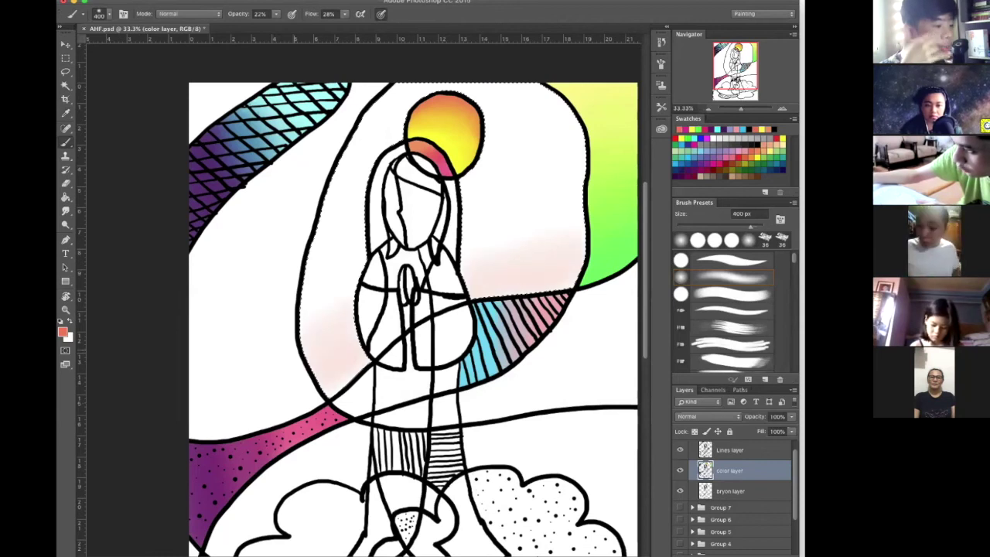
{"action": "left_click_drag", "start_coordinate": [310, 332], "coordinate": [573, 252]}
{"action": "left_click_drag", "start_coordinate": [309, 305], "coordinate": [573, 217]}
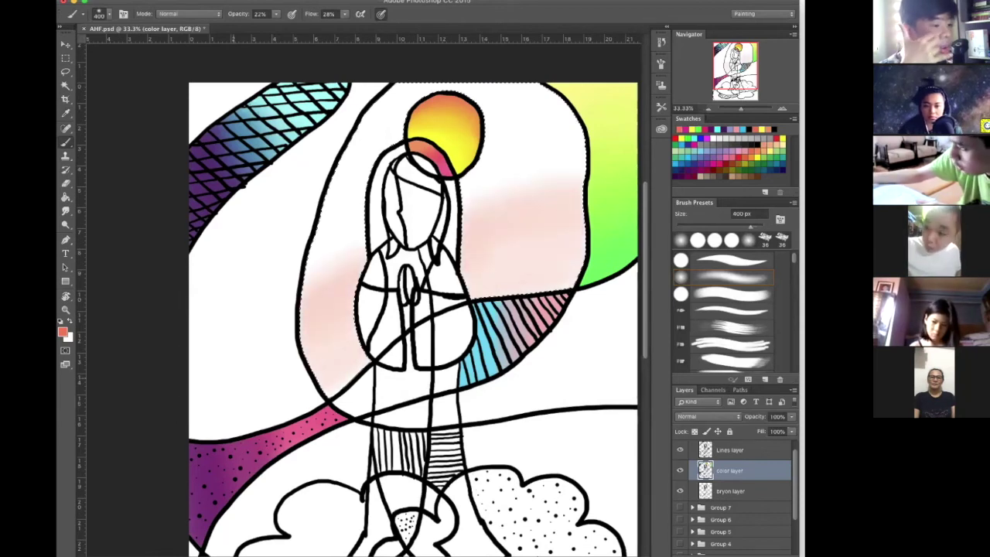
{"action": "left_click_drag", "start_coordinate": [336, 352], "coordinate": [542, 247]}
{"action": "left_click_drag", "start_coordinate": [476, 286], "coordinate": [576, 244]}
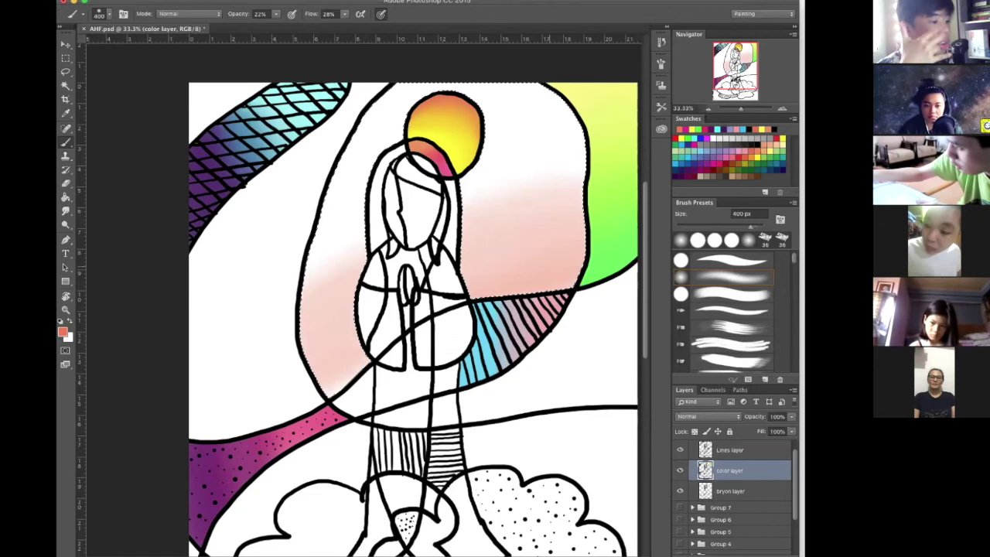
{"action": "left_click_drag", "start_coordinate": [472, 270], "coordinate": [576, 208]}
{"action": "left_click_drag", "start_coordinate": [480, 290], "coordinate": [572, 271]}
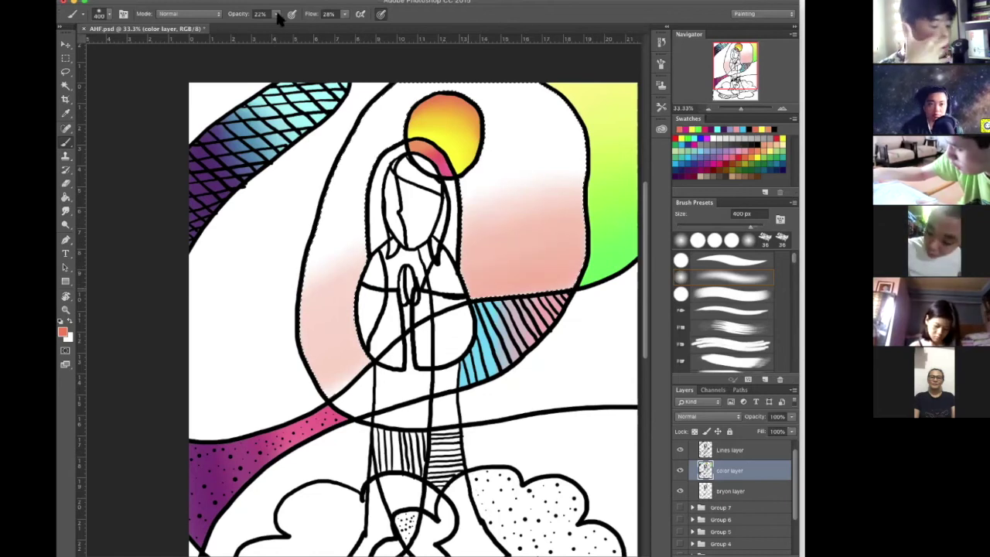
- Raise the brush opacity and flow to 60% and deepen the coral in the loop's lower part on both sides of the figure
{"action": "left_click", "coordinate": [276, 14]}
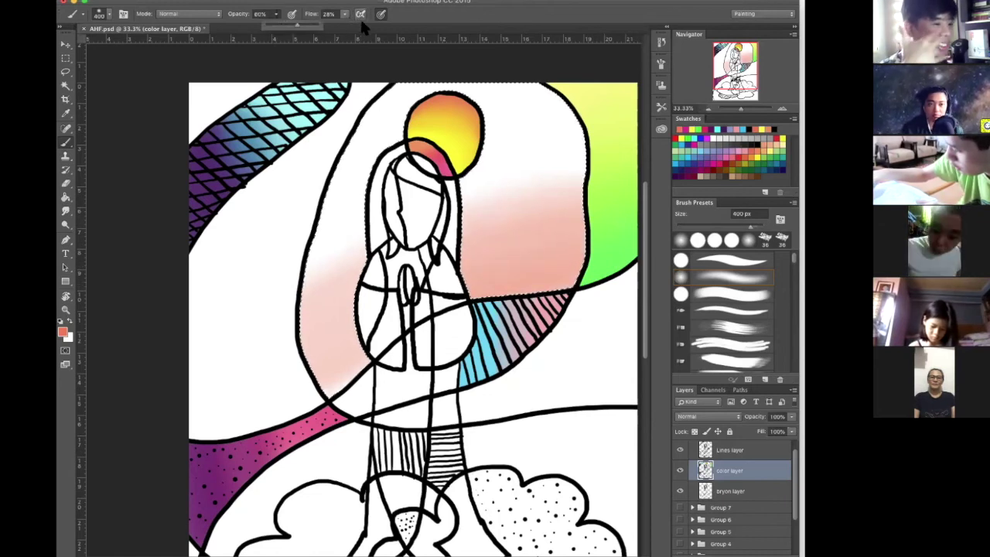
{"action": "key", "text": "8"}
{"action": "key", "text": "shift+6"}
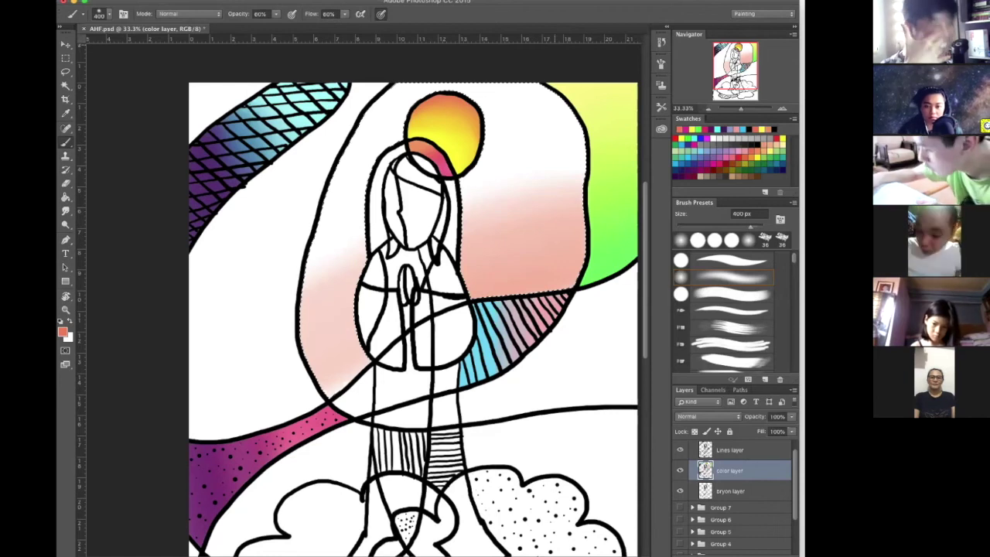
{"action": "left_click_drag", "start_coordinate": [484, 296], "coordinate": [569, 287]}
{"action": "left_click_drag", "start_coordinate": [480, 224], "coordinate": [565, 232]}
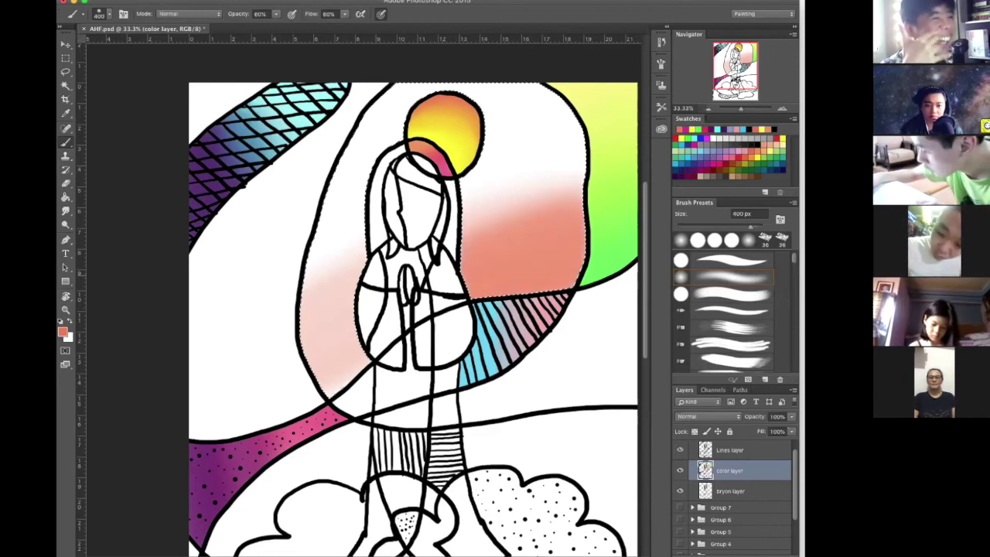
{"action": "left_click_drag", "start_coordinate": [472, 209], "coordinate": [573, 205]}
{"action": "left_click_drag", "start_coordinate": [317, 325], "coordinate": [356, 387]}
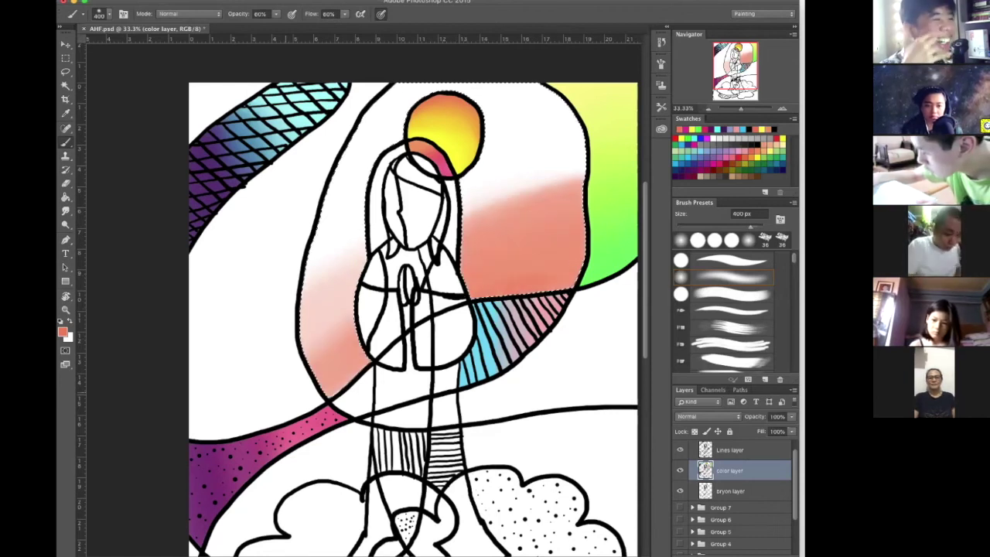
{"action": "left_click_drag", "start_coordinate": [325, 267], "coordinate": [340, 356]}
- Lower the brush opacity and flow to 32% and fade the coral upward through the middle of the looped background
{"action": "left_click", "coordinate": [329, 24]}
{"action": "left_click", "coordinate": [276, 14]}
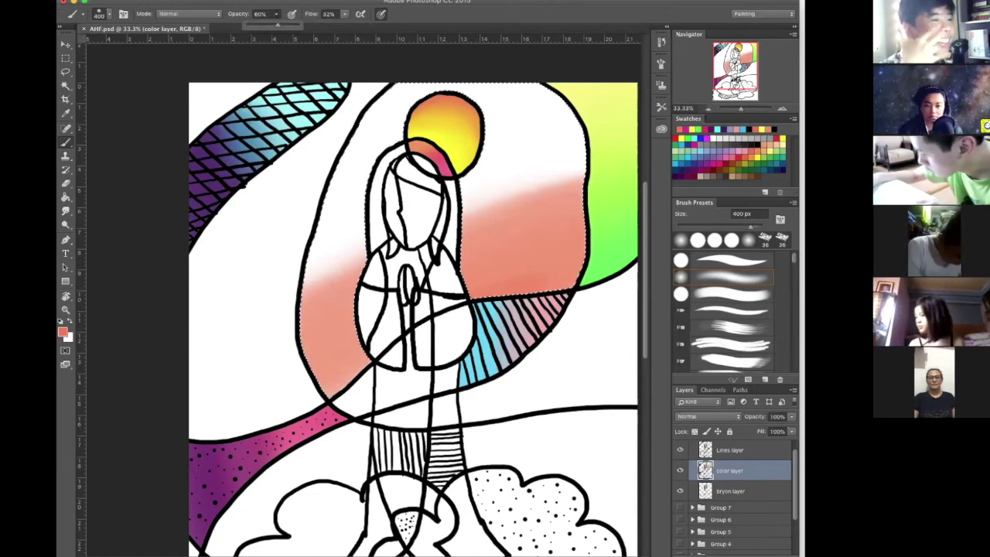
{"action": "left_click_drag", "start_coordinate": [278, 24], "coordinate": [262, 24]}
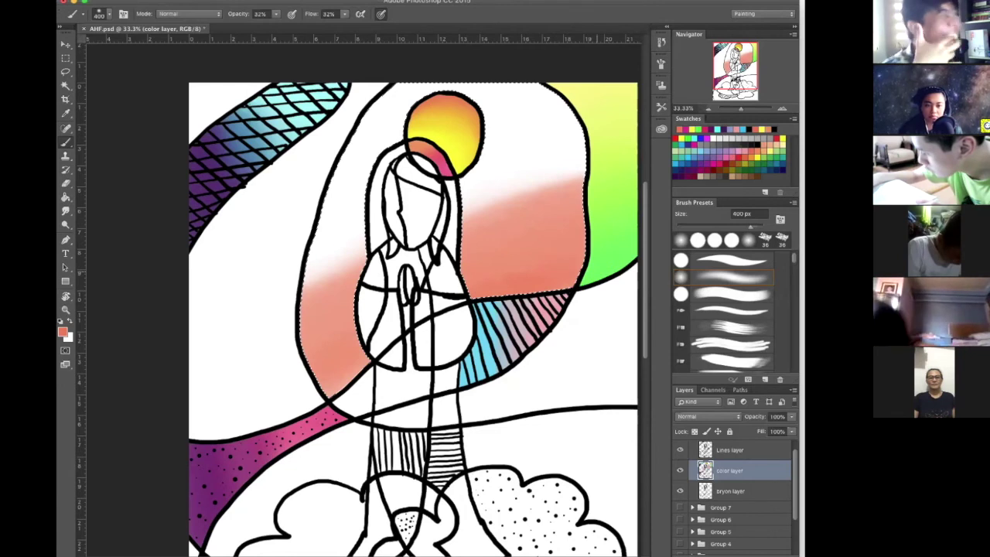
{"action": "left_click_drag", "start_coordinate": [593, 198], "coordinate": [286, 306]}
{"action": "left_click_drag", "start_coordinate": [592, 180], "coordinate": [271, 288]}
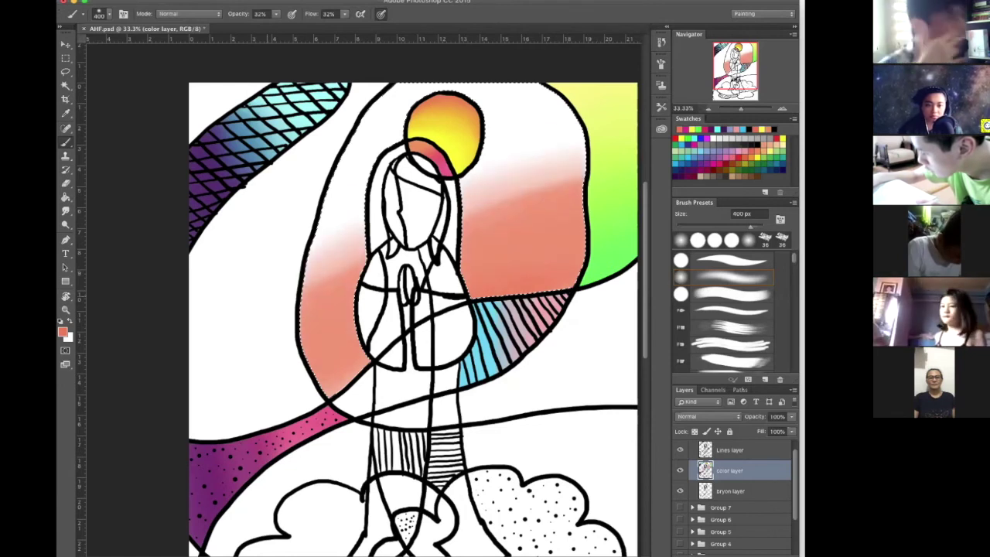
{"action": "left_click_drag", "start_coordinate": [593, 159], "coordinate": [287, 263]}
{"action": "left_click_drag", "start_coordinate": [325, 225], "coordinate": [534, 155]}
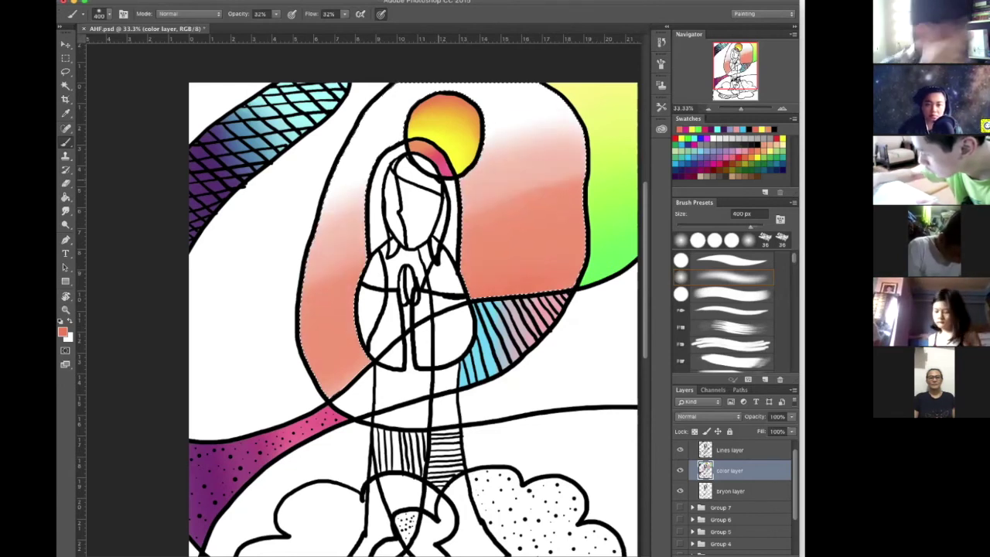
{"action": "left_click_drag", "start_coordinate": [333, 212], "coordinate": [541, 132]}
{"action": "left_click_drag", "start_coordinate": [450, 217], "coordinate": [621, 150]}
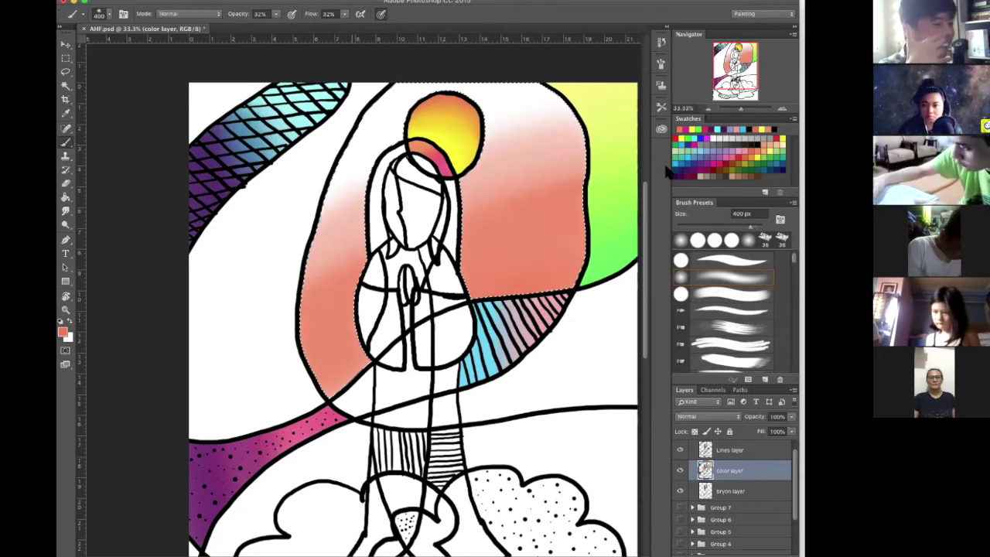
- Paint yellow over the upper part of the looped background and blend it down into the coral
{"action": "left_click", "coordinate": [687, 129]}
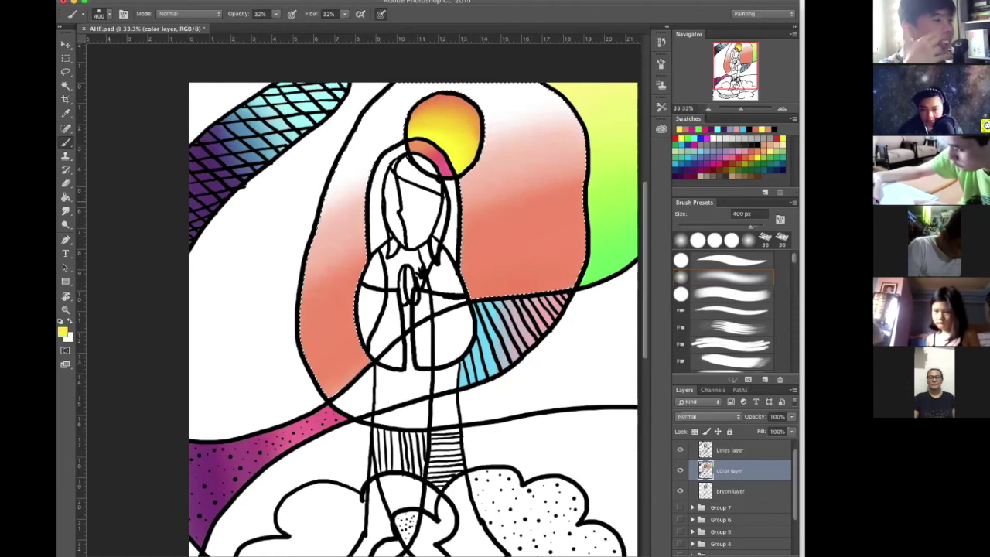
{"action": "left_click_drag", "start_coordinate": [422, 273], "coordinate": [414, 294]}
{"action": "scroll", "coordinate": [410, 329], "scroll_direction": "up", "scroll_amount": 5}
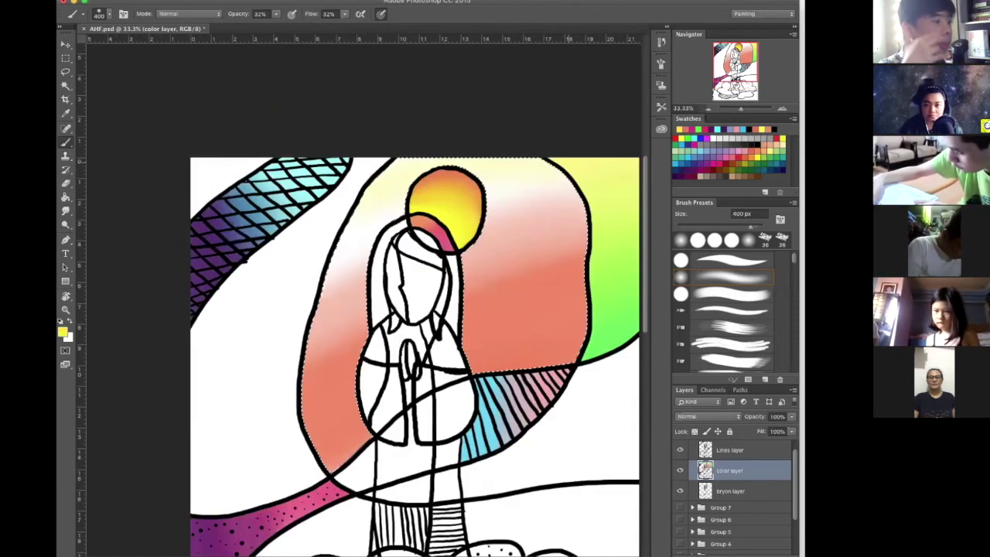
{"action": "left_click_drag", "start_coordinate": [492, 183], "coordinate": [385, 188]}
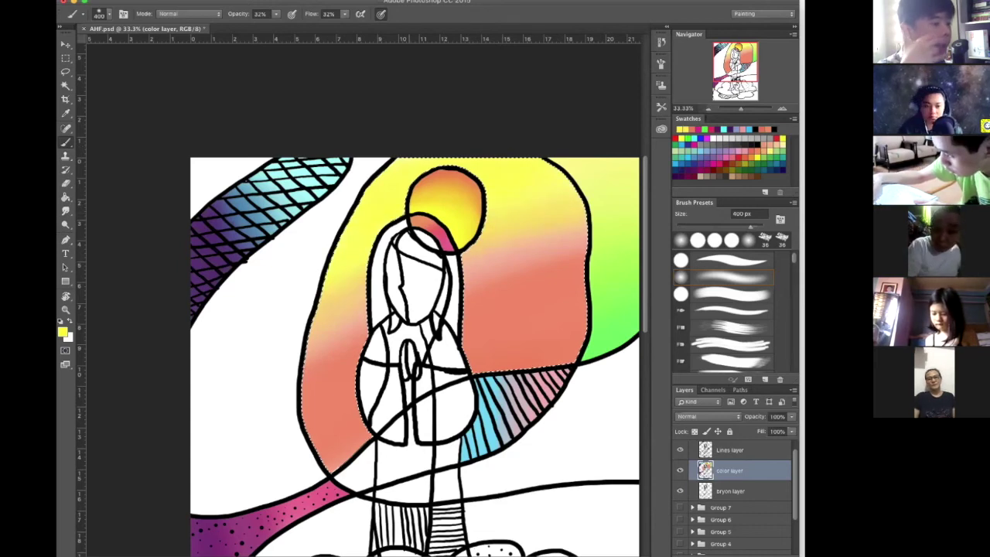
{"action": "left_click_drag", "start_coordinate": [480, 271], "coordinate": [576, 247]}
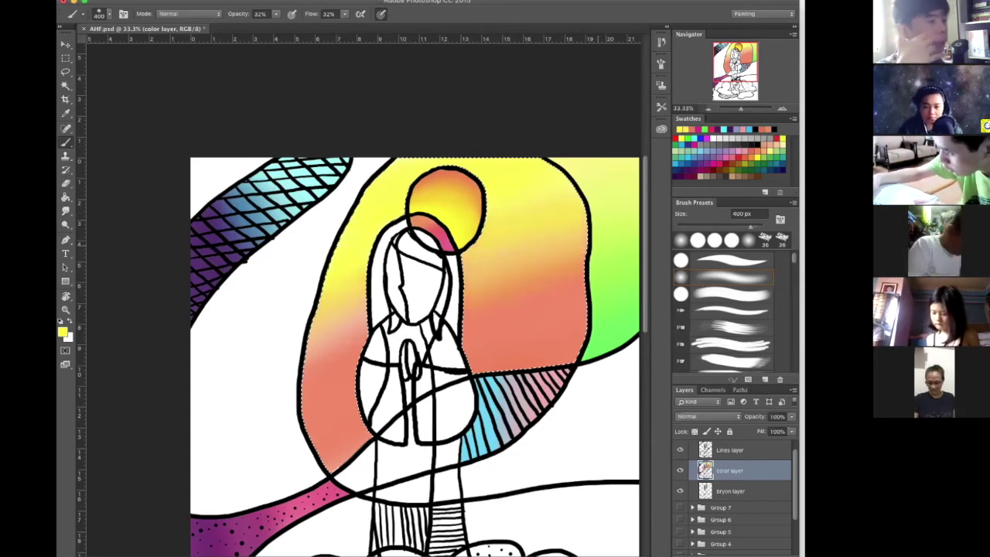
{"action": "left_click_drag", "start_coordinate": [324, 336], "coordinate": [572, 279]}
{"action": "mouse_move", "coordinate": [313, 364]}
{"action": "left_mouse_down"}
{"action": "mouse_move", "coordinate": [568, 282]}
{"action": "mouse_move", "coordinate": [328, 406]}
{"action": "left_mouse_up"}
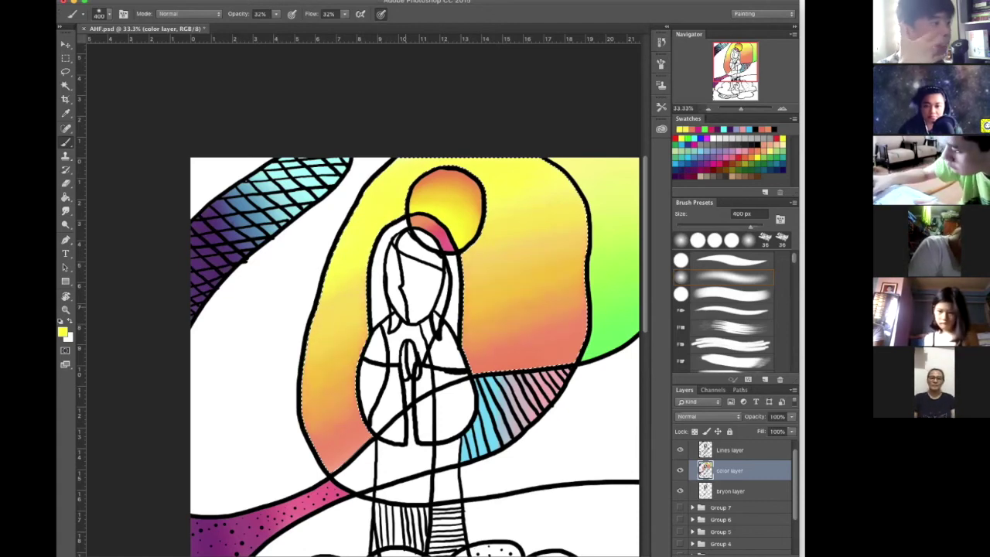
- Blend crimson pink into the lower part of the looped background on both sides of the figure
{"action": "left_click", "coordinate": [725, 159]}
{"action": "scroll", "coordinate": [603, 287], "scroll_direction": "down", "scroll_amount": 3}
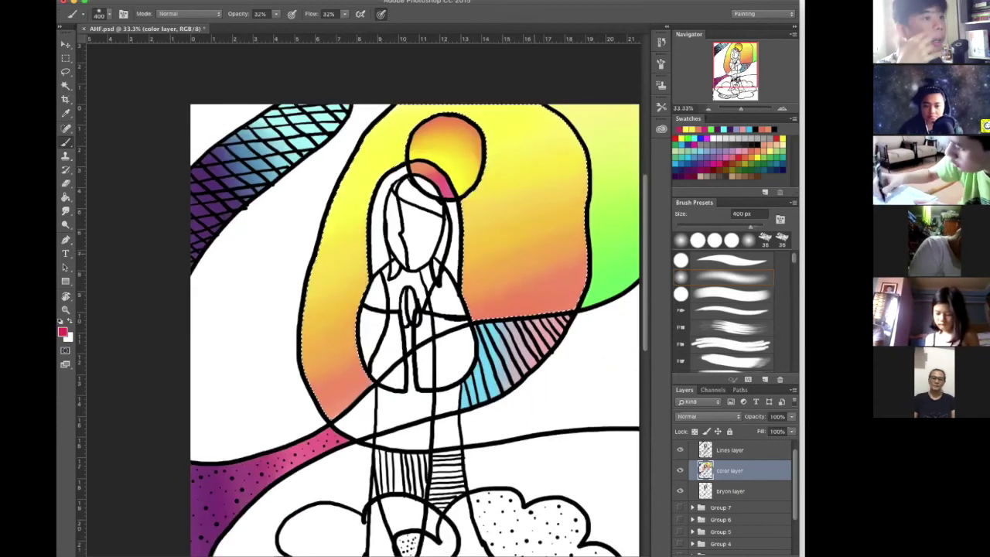
{"action": "left_click_drag", "start_coordinate": [606, 295], "coordinate": [356, 409]}
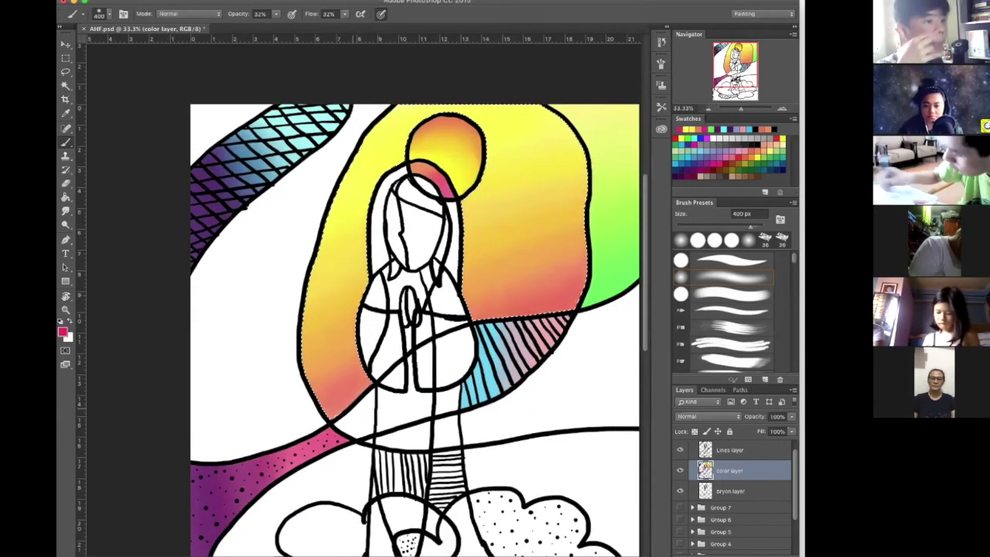
{"action": "left_click_drag", "start_coordinate": [545, 298], "coordinate": [329, 363]}
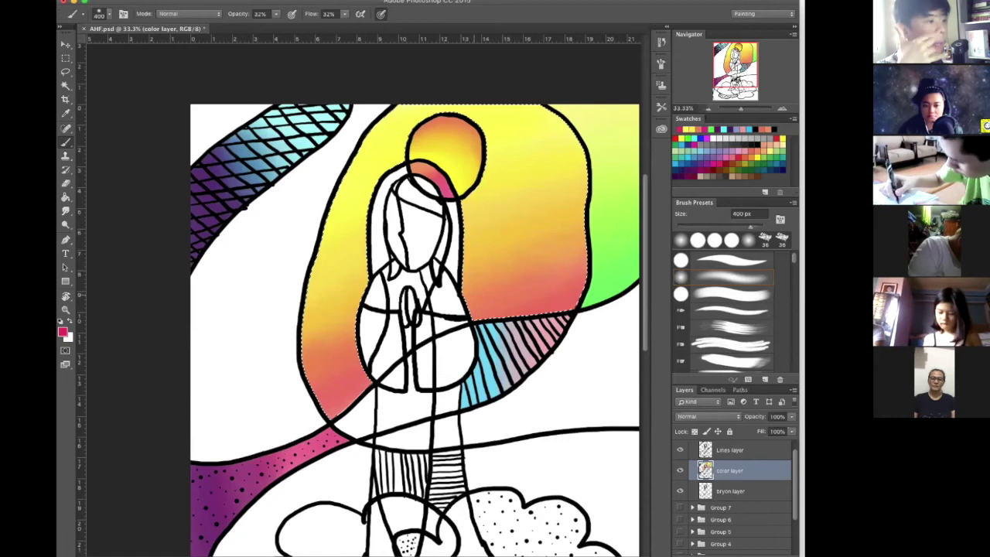
{"action": "left_click_drag", "start_coordinate": [475, 309], "coordinate": [608, 289]}
{"action": "left_click_drag", "start_coordinate": [364, 302], "coordinate": [310, 329]}
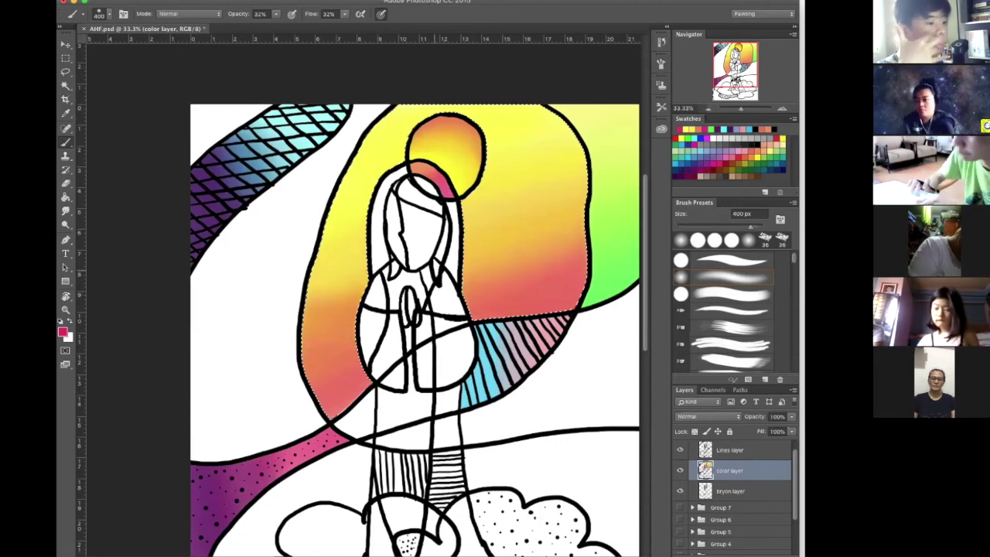
{"action": "left_click_drag", "start_coordinate": [464, 271], "coordinate": [588, 240]}
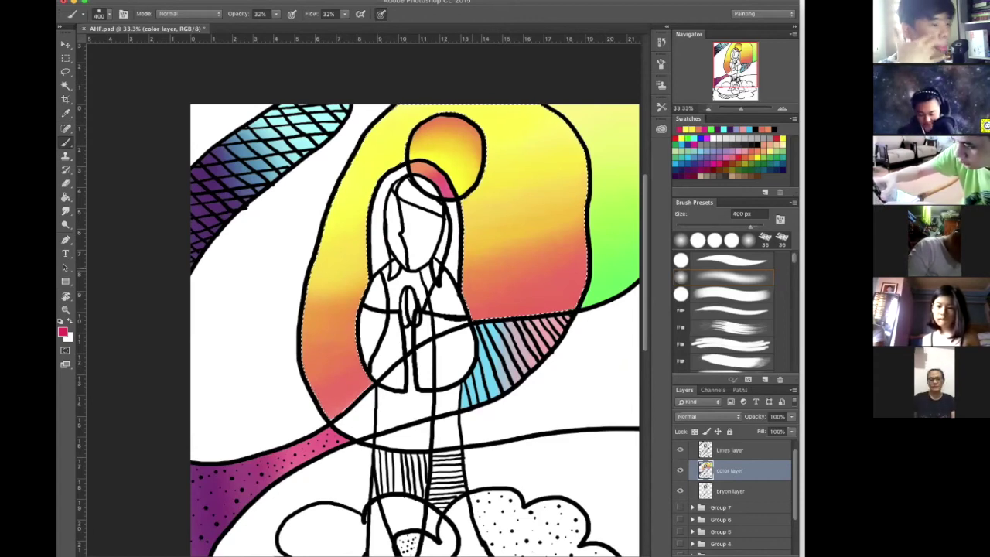
- Select the white area between the loop and the crosshatched band with the Magic Wand and set the brush color to teal green
{"action": "key", "text": "w"}
{"action": "scroll", "coordinate": [319, 238], "scroll_direction": "down", "scroll_amount": 1}
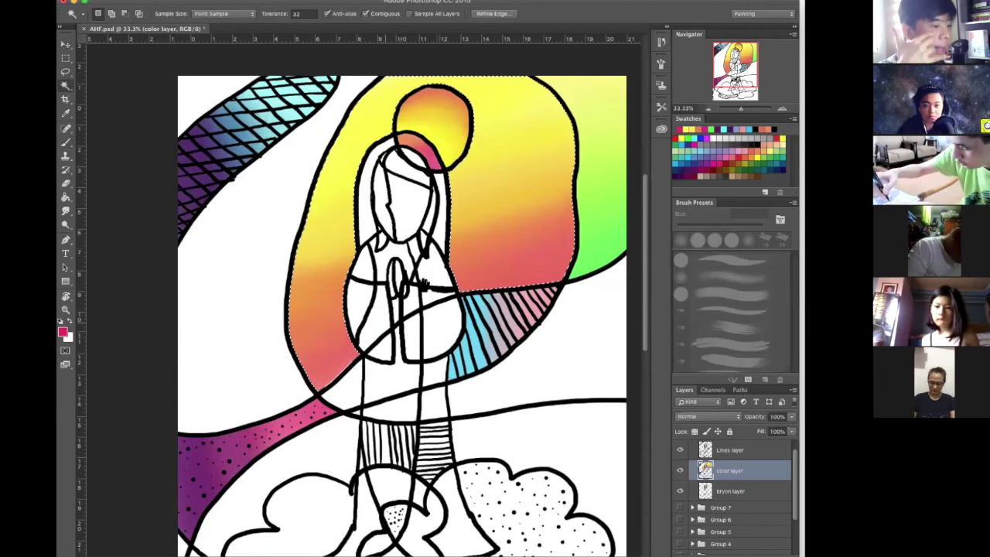
{"action": "scroll", "coordinate": [422, 281], "scroll_direction": "left", "scroll_amount": 3}
{"action": "scroll", "coordinate": [317, 306], "scroll_direction": "left", "scroll_amount": 1}
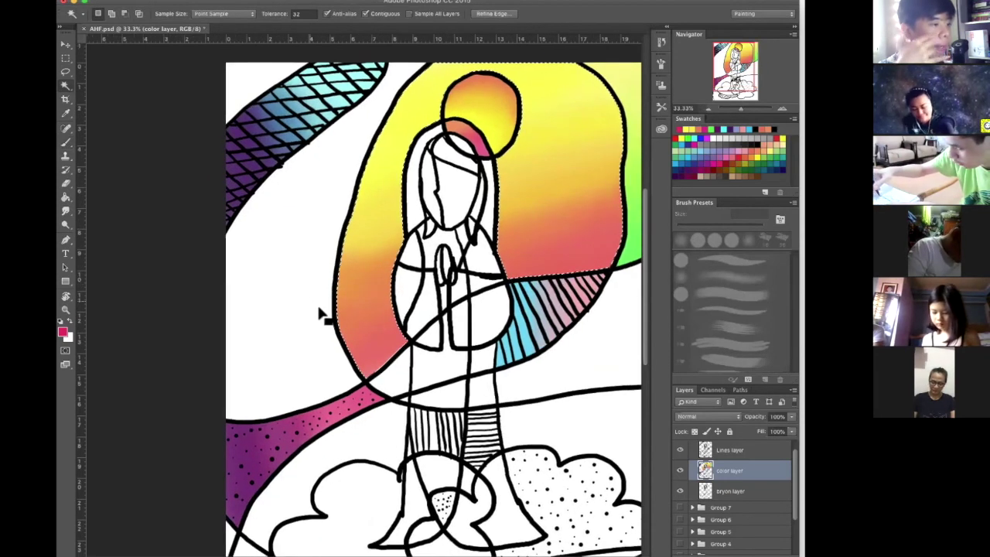
{"action": "left_click", "coordinate": [320, 315]}
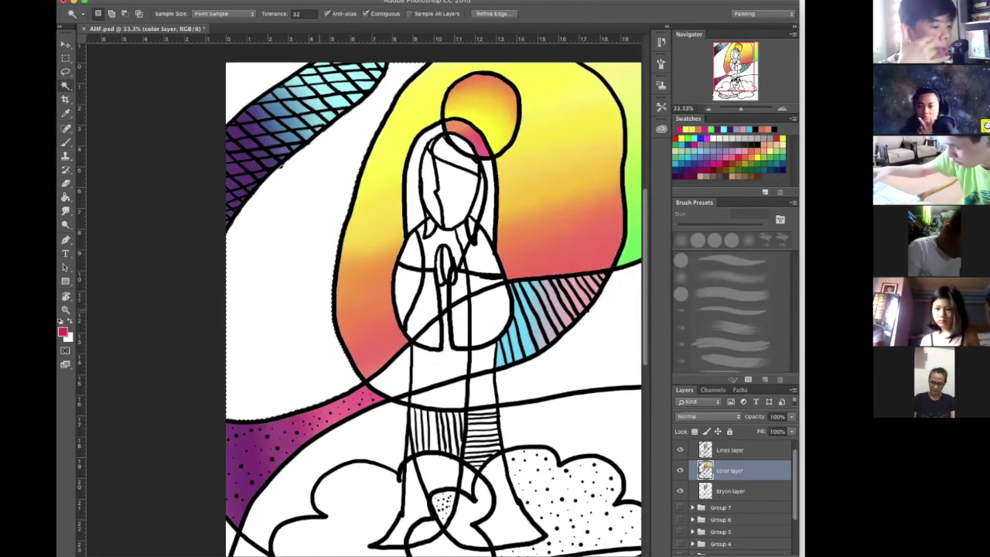
{"action": "key", "text": "b"}
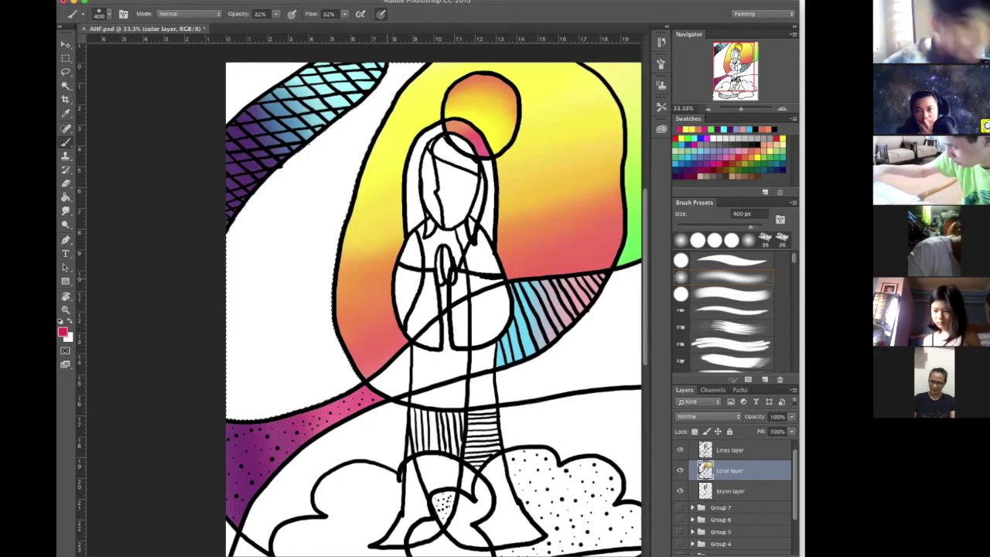
{"action": "left_click", "coordinate": [785, 136]}
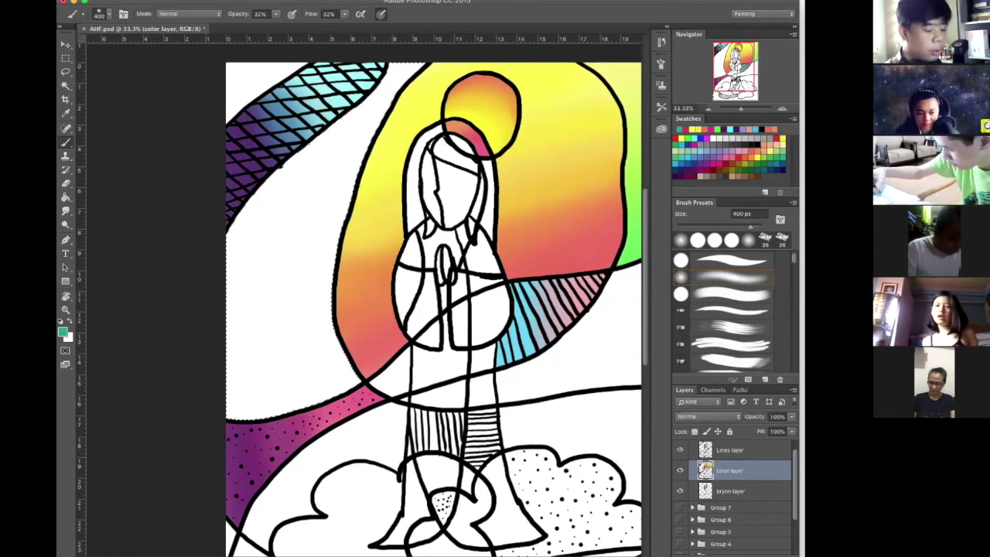
- Shade the lower and middle parts of the selected area beside the loop with soft teal strokes, fading upward
{"action": "mouse_move", "coordinate": [298, 441]}
{"action": "left_mouse_down"}
{"action": "mouse_move", "coordinate": [341, 410]}
{"action": "mouse_move", "coordinate": [232, 429]}
{"action": "left_mouse_up"}
{"action": "left_click_drag", "start_coordinate": [236, 370], "coordinate": [328, 344]}
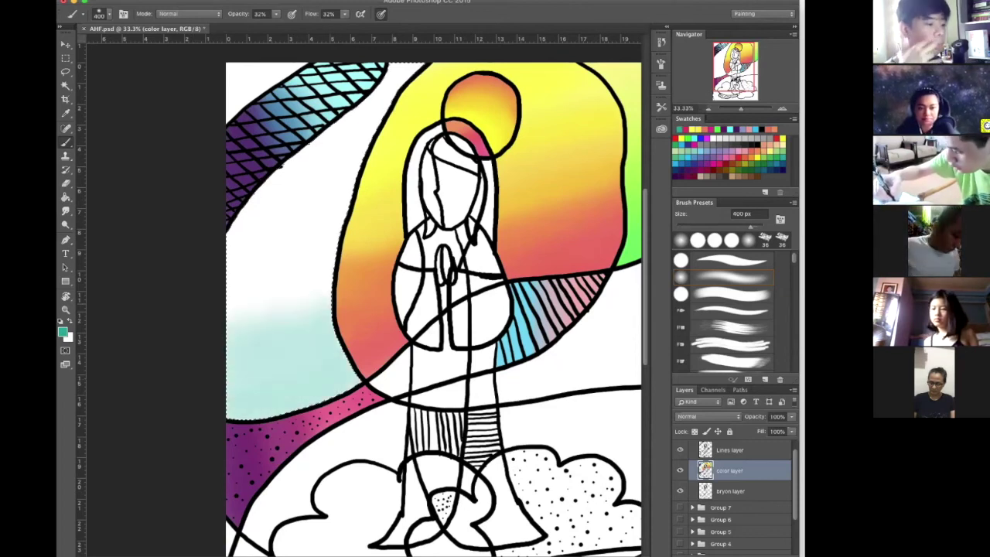
{"action": "left_click_drag", "start_coordinate": [236, 339], "coordinate": [329, 310]}
{"action": "left_click_drag", "start_coordinate": [236, 410], "coordinate": [341, 395]}
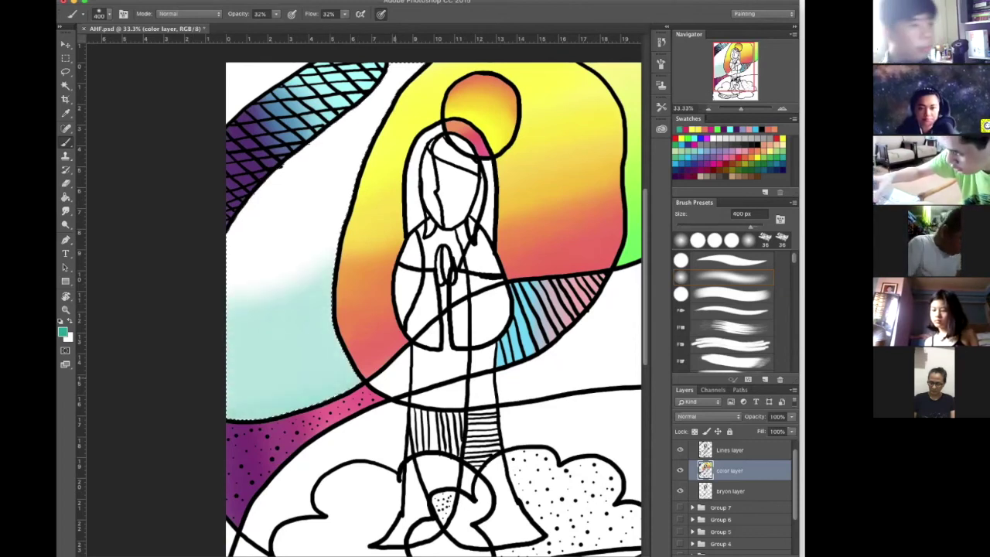
{"action": "left_click_drag", "start_coordinate": [236, 367], "coordinate": [329, 325]}
{"action": "left_click_drag", "start_coordinate": [236, 286], "coordinate": [333, 243]}
{"action": "left_click_drag", "start_coordinate": [236, 318], "coordinate": [332, 240]}
{"action": "left_click_drag", "start_coordinate": [240, 371], "coordinate": [325, 333]}
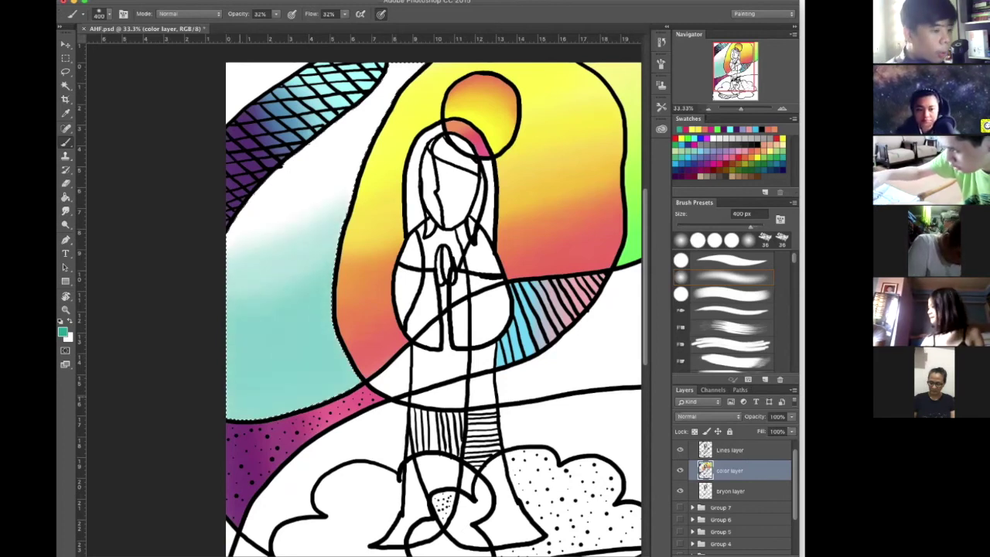
- Deepen the teal in the selected area and extend its fade up toward the crosshatched band
{"action": "left_click", "coordinate": [294, 383]}
{"action": "left_click", "coordinate": [287, 370]}
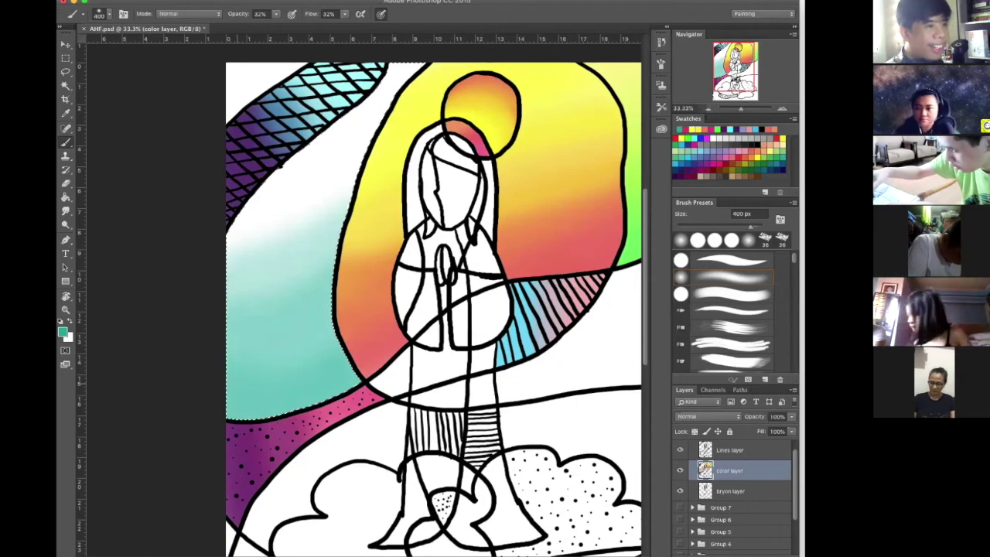
{"action": "left_click", "coordinate": [280, 319]}
{"action": "left_click", "coordinate": [294, 228]}
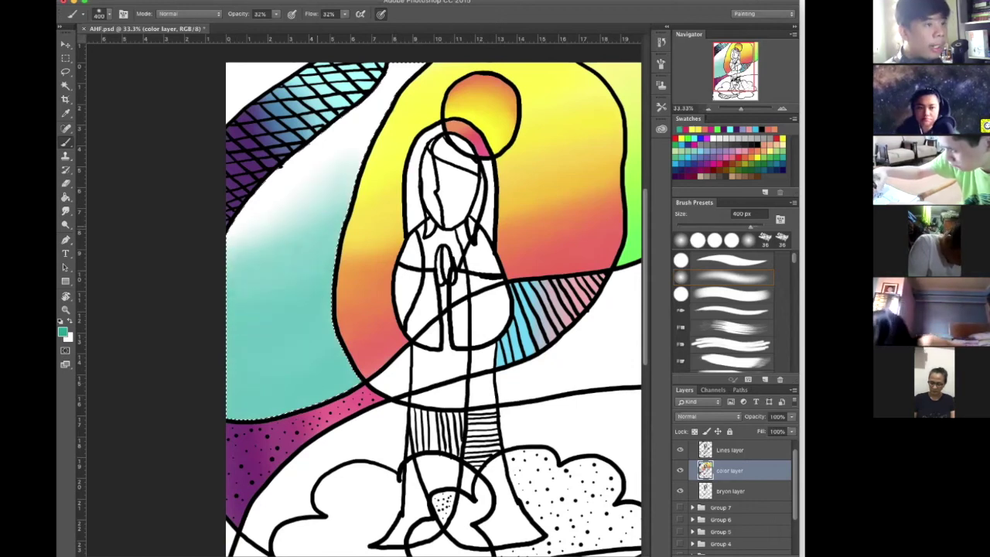
{"action": "left_click", "coordinate": [295, 205]}
{"action": "left_click", "coordinate": [280, 165]}
{"action": "left_click", "coordinate": [292, 402]}
{"action": "left_click", "coordinate": [283, 333]}
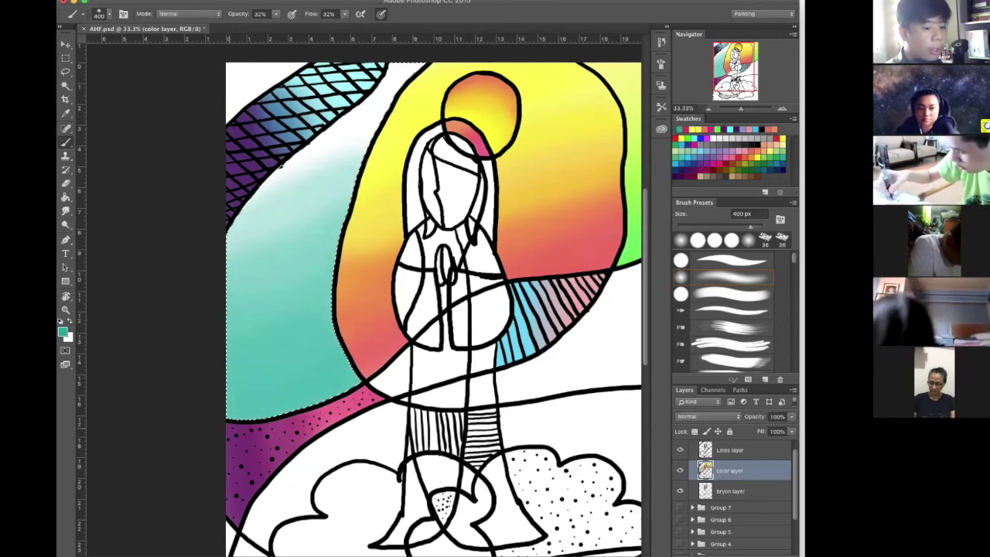
{"action": "left_click", "coordinate": [291, 298]}
{"action": "left_click", "coordinate": [280, 164]}
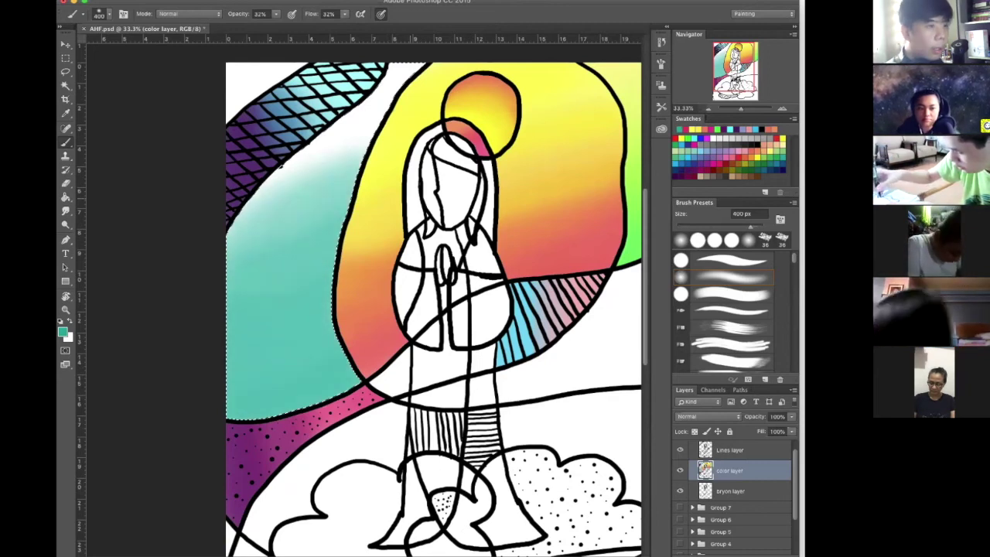
- Finish the teal edge by the crosshatched band, then set a dark blue brush color and shade the selected area's upper part
{"action": "left_click", "coordinate": [280, 164]}
{"action": "left_click", "coordinate": [280, 165]}
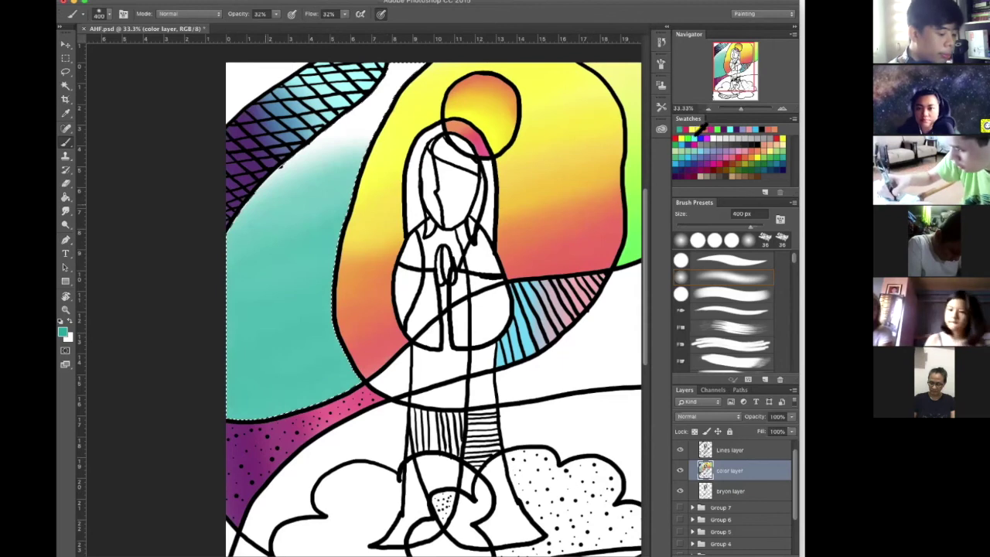
{"action": "left_click", "coordinate": [780, 164]}
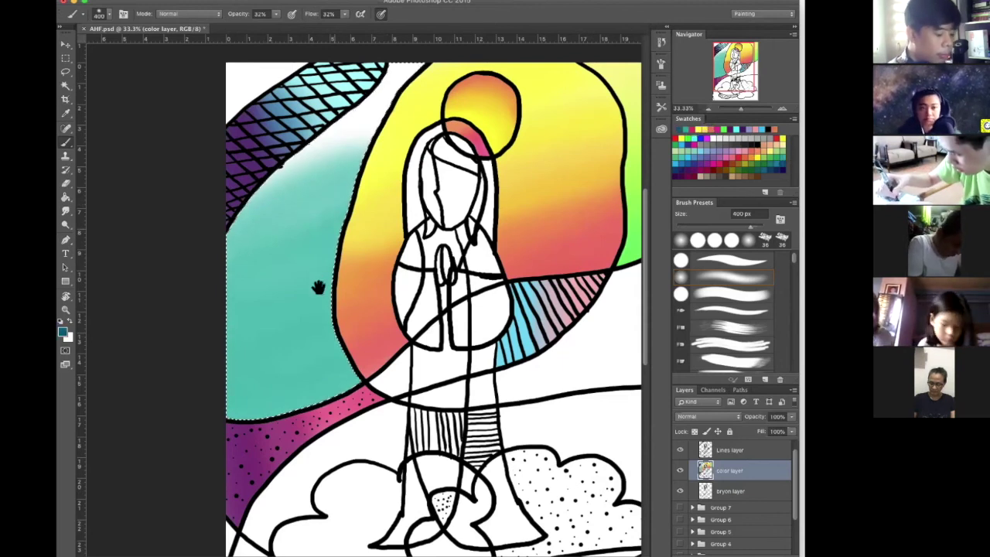
{"action": "left_click_drag", "start_coordinate": [318, 287], "coordinate": [369, 382]}
{"action": "left_click_drag", "start_coordinate": [418, 185], "coordinate": [495, 144]}
{"action": "mouse_move", "coordinate": [340, 259]}
{"action": "left_mouse_down"}
{"action": "mouse_move", "coordinate": [457, 185]}
{"action": "mouse_move", "coordinate": [360, 243]}
{"action": "left_mouse_up"}
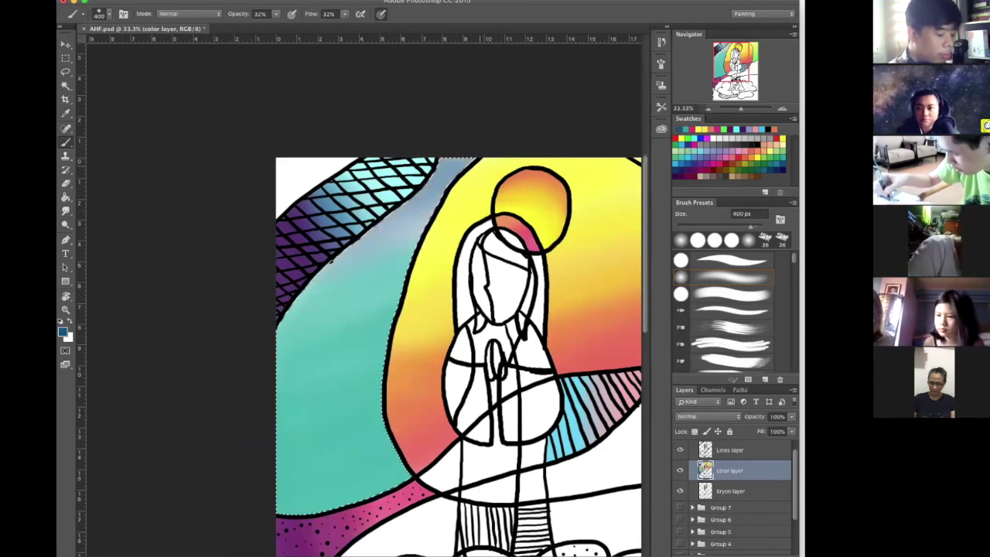
{"action": "left_click_drag", "start_coordinate": [433, 202], "coordinate": [301, 306]}
{"action": "left_click_drag", "start_coordinate": [455, 165], "coordinate": [321, 302]}
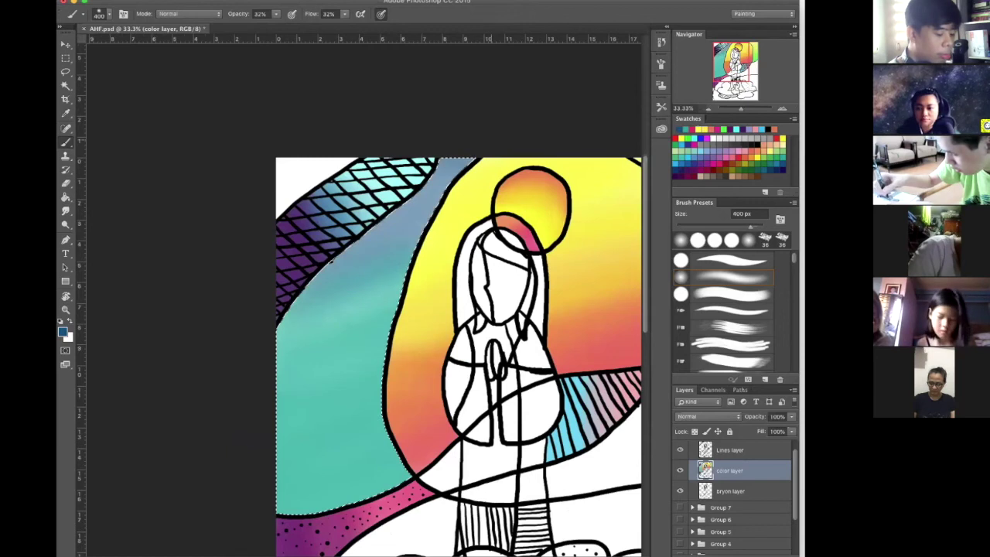
- Deepen the dark blue beneath the crosshatched band and blend it down into the teal with repeated soft strokes
{"action": "left_click_drag", "start_coordinate": [453, 169], "coordinate": [301, 309]}
{"action": "left_click_drag", "start_coordinate": [387, 278], "coordinate": [301, 333]}
{"action": "left_click_drag", "start_coordinate": [373, 306], "coordinate": [317, 331]}
{"action": "left_click_drag", "start_coordinate": [387, 332], "coordinate": [286, 352]}
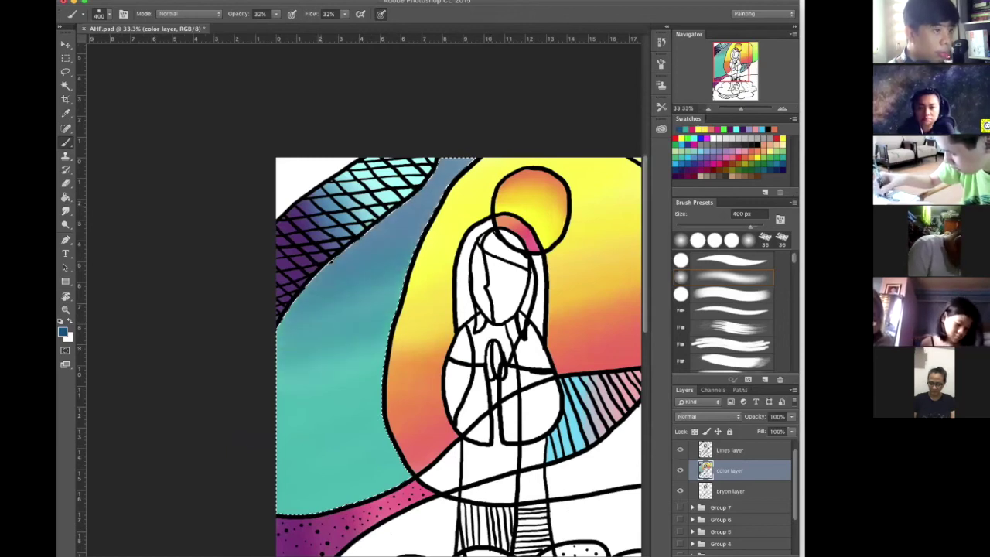
{"action": "left_click_drag", "start_coordinate": [463, 164], "coordinate": [394, 223]}
{"action": "mouse_move", "coordinate": [469, 164]}
{"action": "left_mouse_down"}
{"action": "mouse_move", "coordinate": [364, 240]}
{"action": "mouse_move", "coordinate": [294, 325]}
{"action": "left_mouse_up"}
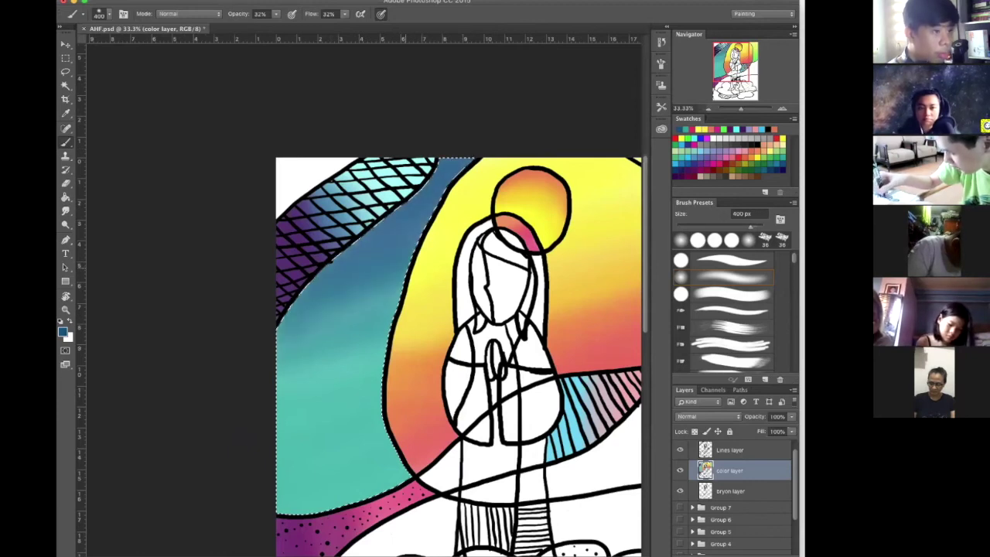
{"action": "left_click_drag", "start_coordinate": [398, 293], "coordinate": [288, 342]}
{"action": "left_click_drag", "start_coordinate": [430, 207], "coordinate": [350, 257]}
{"action": "left_click_drag", "start_coordinate": [410, 259], "coordinate": [314, 298]}
{"action": "left_click_drag", "start_coordinate": [401, 265], "coordinate": [288, 328]}
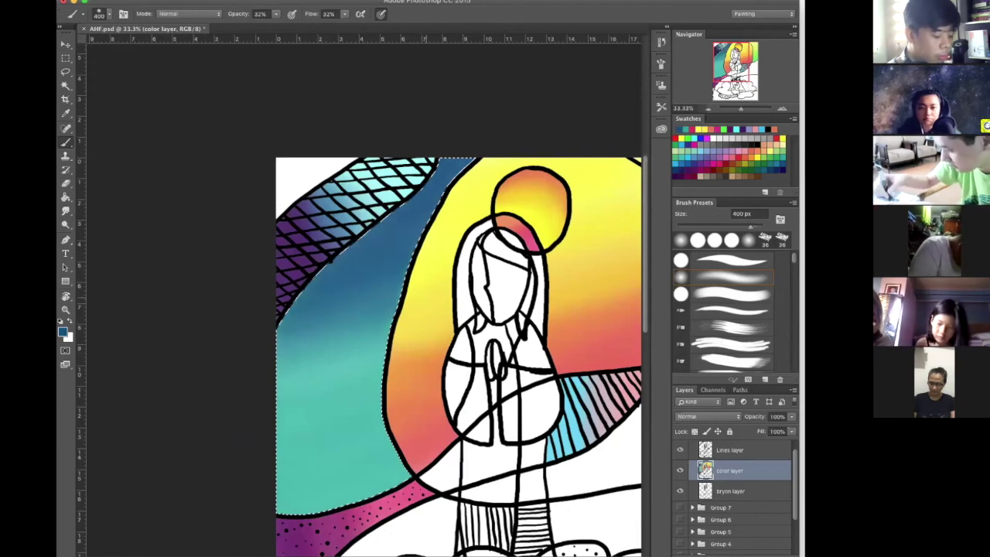
{"action": "left_click_drag", "start_coordinate": [386, 327], "coordinate": [280, 382]}
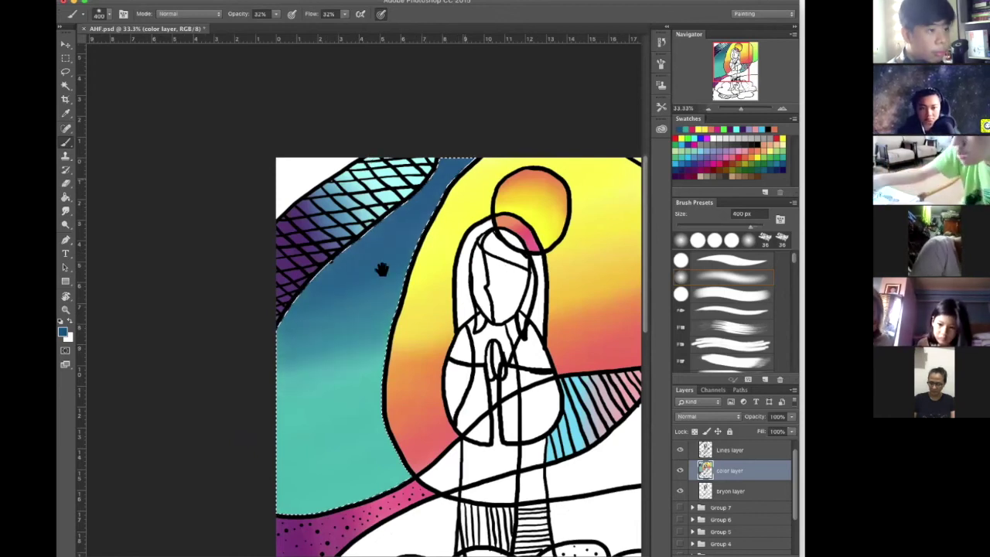
- Select the artwork's white upper-left corner with the Magic Wand and shade its right side in magenta
{"action": "scroll", "coordinate": [382, 269], "scroll_direction": "right", "scroll_amount": 5}
{"action": "scroll", "coordinate": [424, 204], "scroll_direction": "left", "scroll_amount": 3}
{"action": "scroll", "coordinate": [424, 203], "scroll_direction": "down", "scroll_amount": 2}
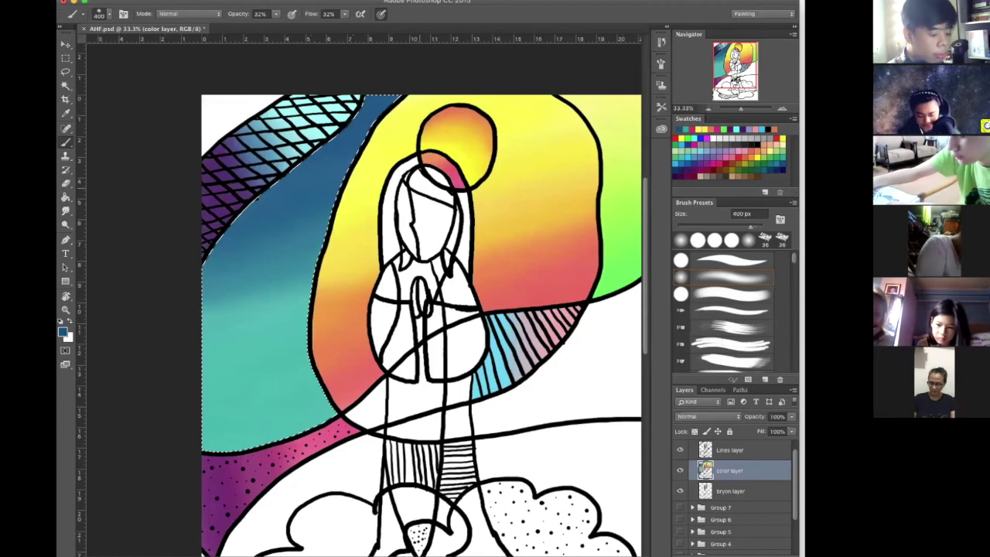
{"action": "scroll", "coordinate": [363, 231], "scroll_direction": "up", "scroll_amount": 2}
{"action": "scroll", "coordinate": [363, 231], "scroll_direction": "left", "scroll_amount": 1}
{"action": "key", "text": "w"}
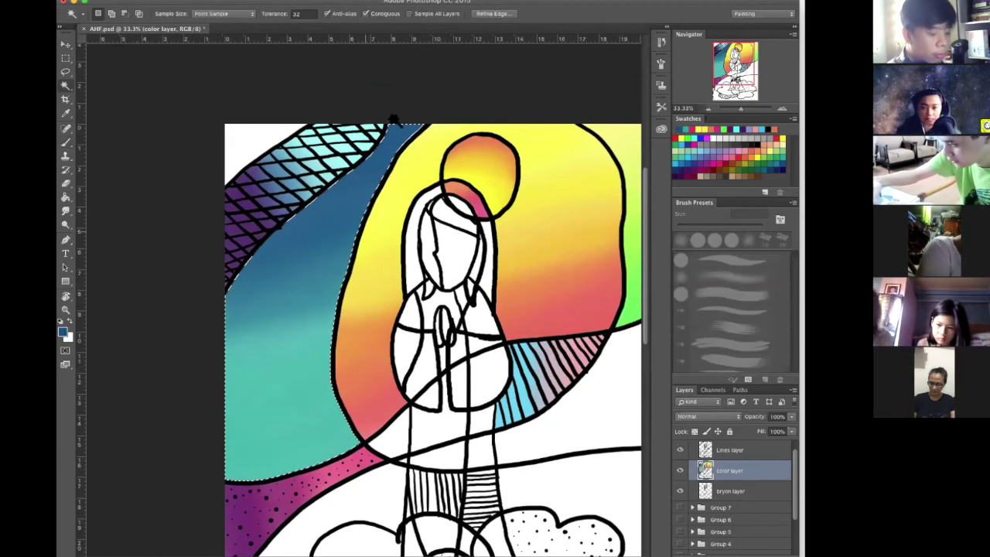
{"action": "key", "text": "b"}
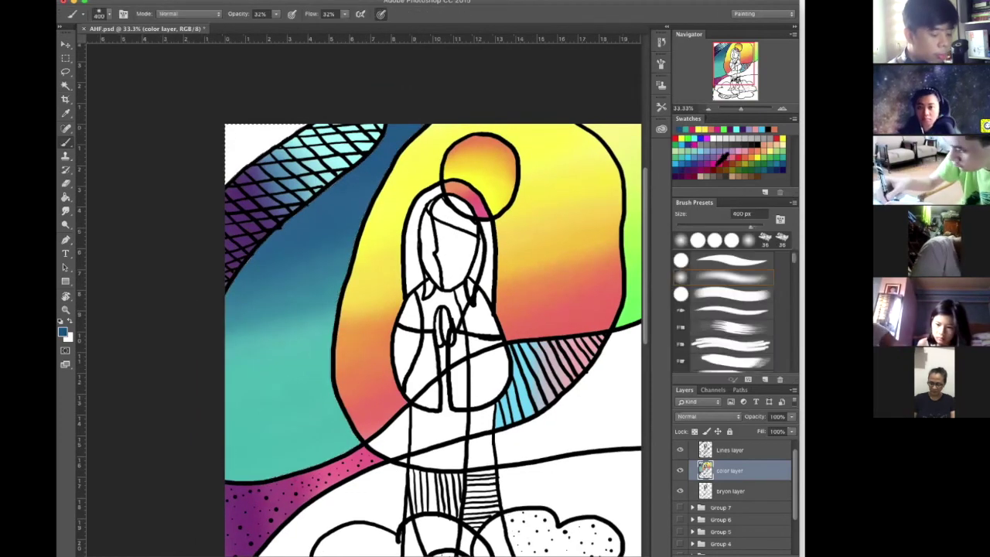
{"action": "left_click", "coordinate": [718, 129]}
{"action": "left_click_drag", "start_coordinate": [316, 104], "coordinate": [269, 110]}
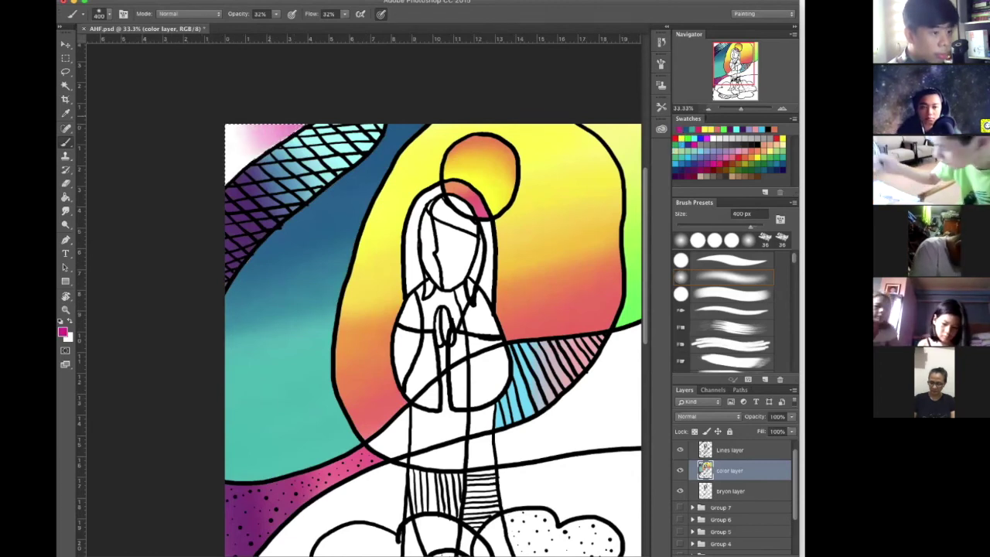
{"action": "left_click", "coordinate": [269, 109]}
{"action": "left_click", "coordinate": [278, 105]}
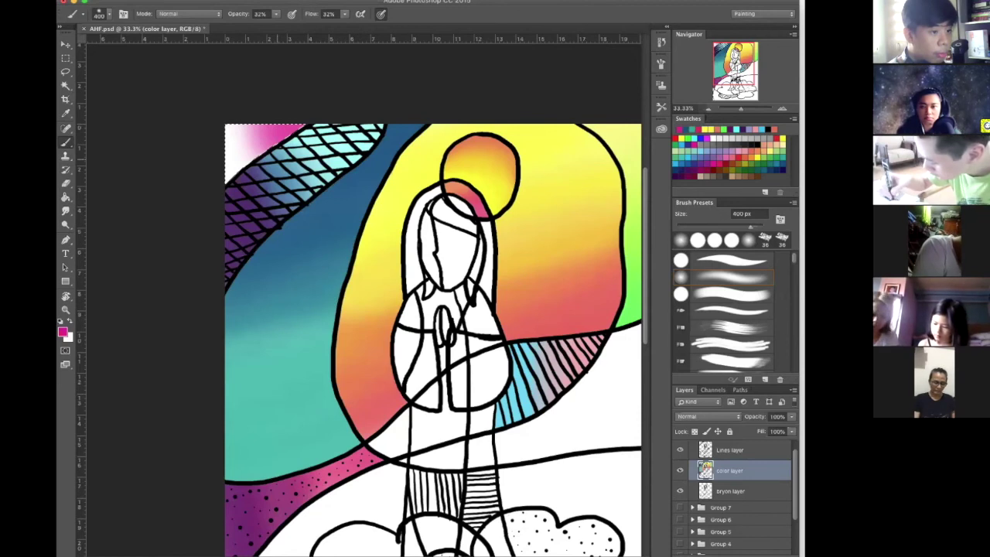
{"action": "left_click", "coordinate": [272, 108]}
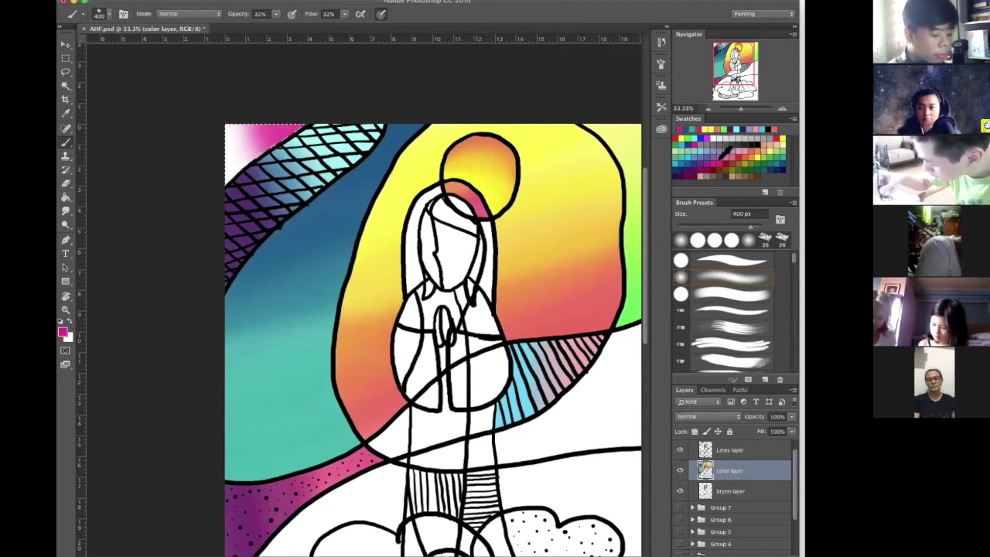
{"action": "left_click", "coordinate": [721, 158]}
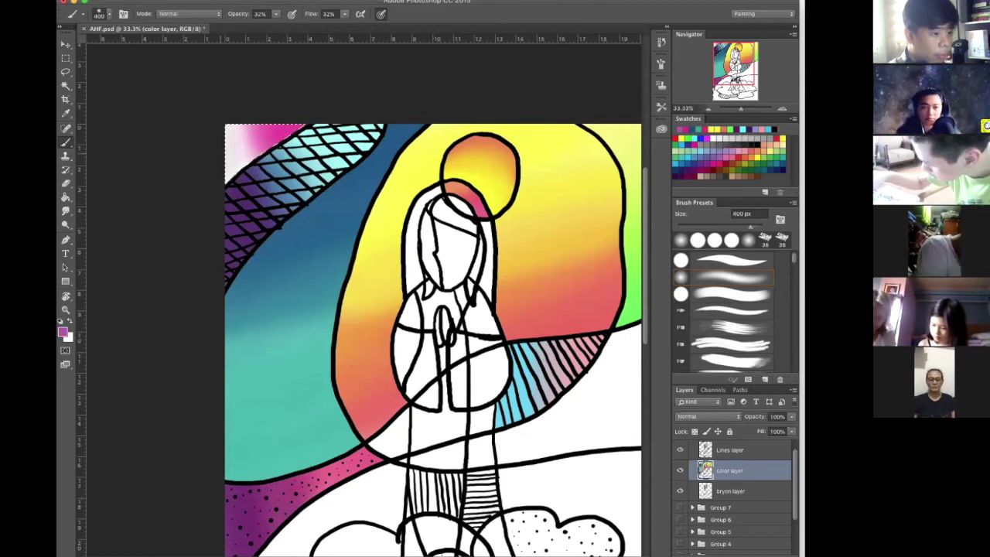
{"action": "left_click", "coordinate": [228, 138]}
{"action": "left_click", "coordinate": [230, 134]}
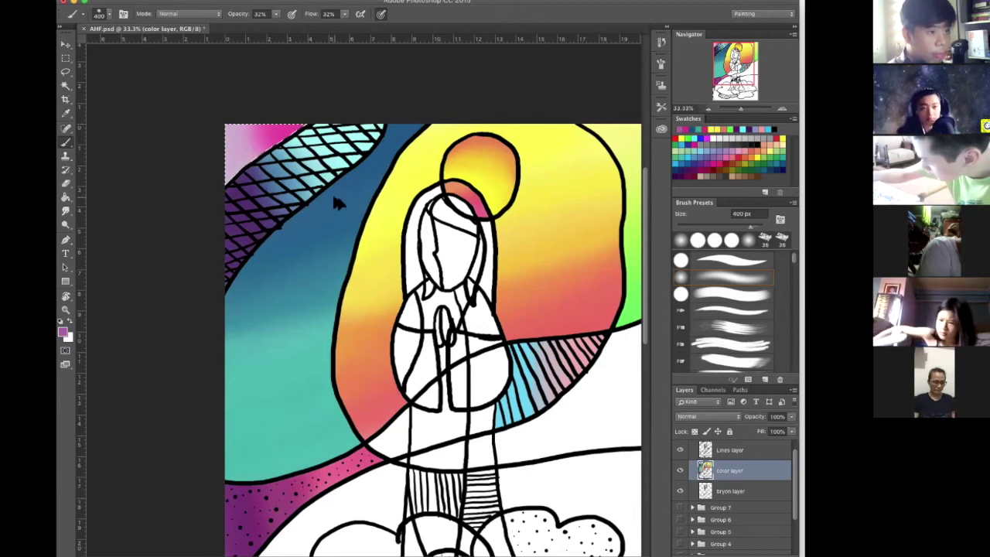
{"action": "key", "text": "super+alt+z"}
{"action": "key", "text": "super+alt+z"}
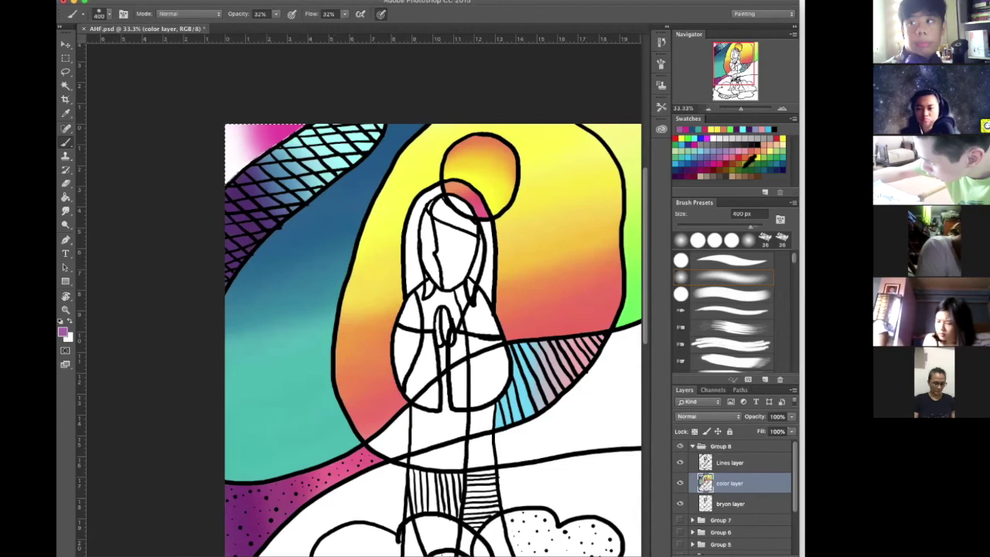
- Set the brush color to coral red and shade the left side of the selected corner, blending it into the magenta
{"action": "left_click", "coordinate": [680, 140]}
{"action": "left_click", "coordinate": [218, 151]}
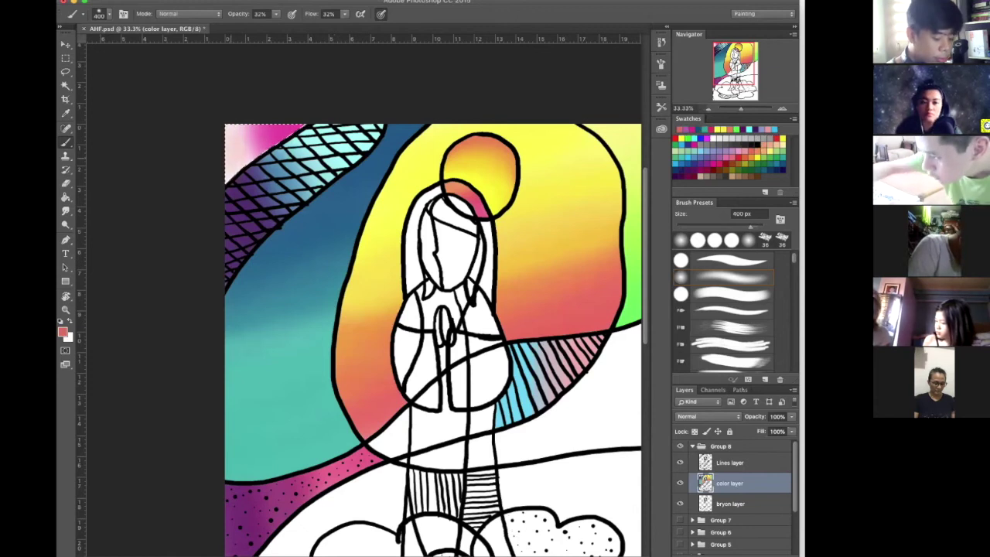
{"action": "left_click", "coordinate": [220, 155]}
{"action": "left_click", "coordinate": [219, 155]}
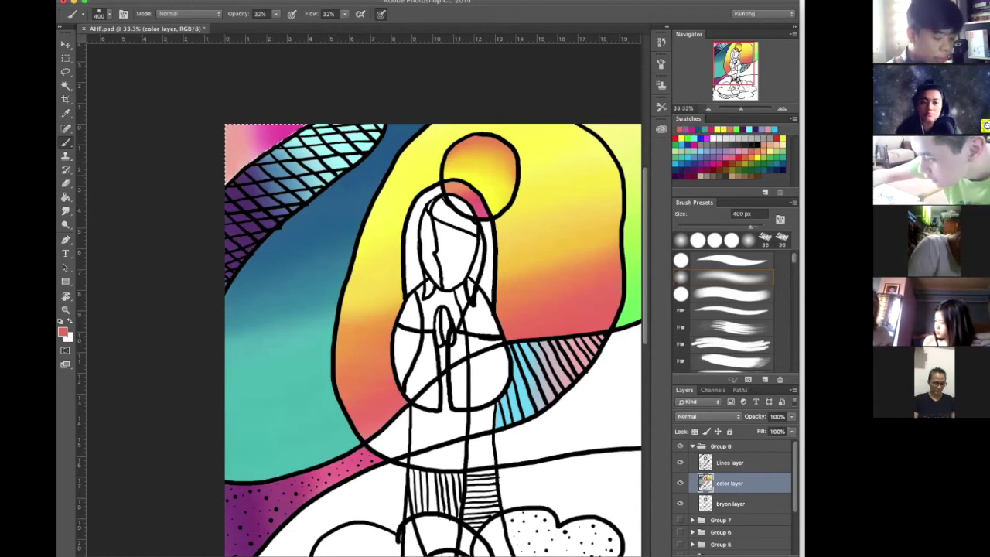
{"action": "left_click", "coordinate": [221, 155]}
{"action": "left_click", "coordinate": [232, 155]}
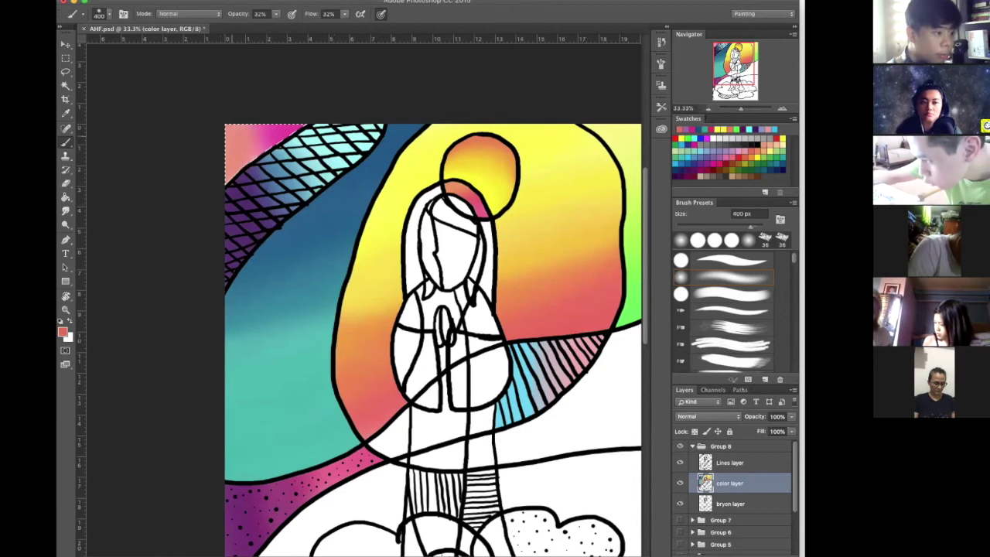
{"action": "left_click", "coordinate": [229, 142]}
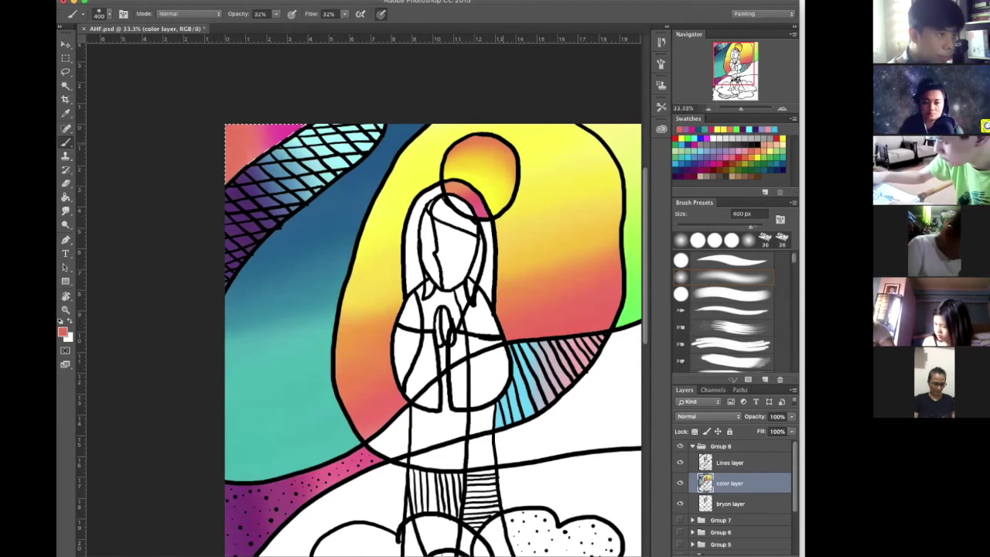
- Select the white area beneath the green section with the Magic Wand and set the brush color to light grayish blue
{"action": "left_click_drag", "start_coordinate": [578, 249], "coordinate": [428, 161]}
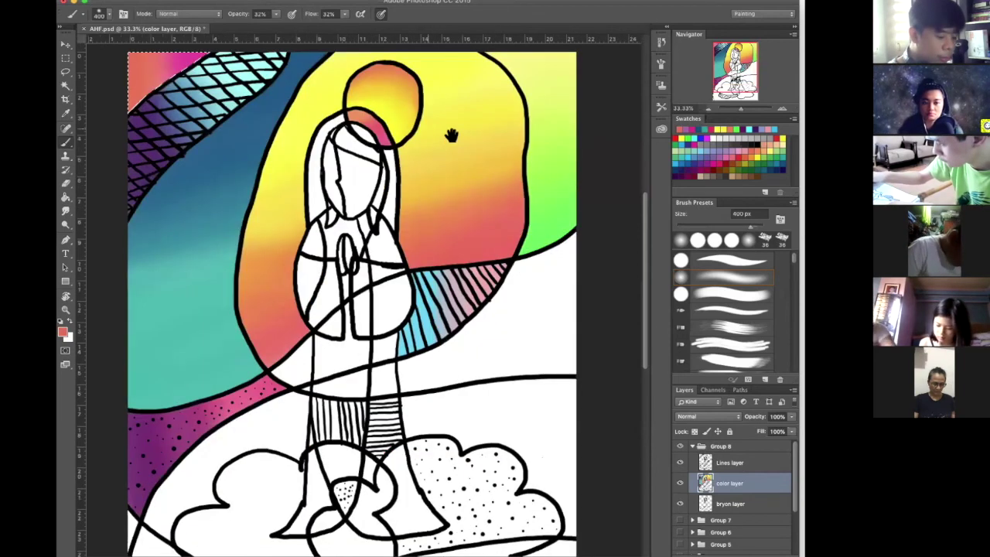
{"action": "left_click_drag", "start_coordinate": [566, 280], "coordinate": [497, 207]}
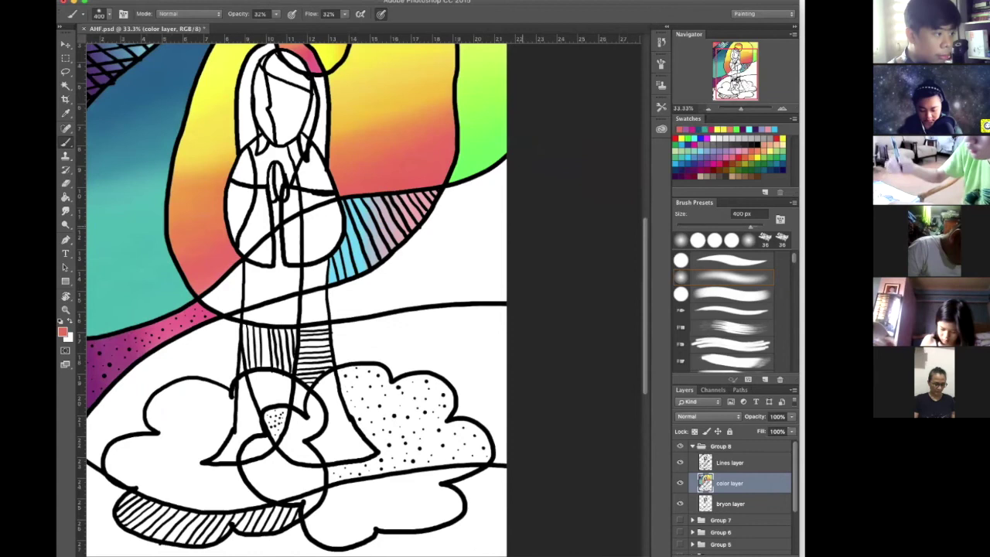
{"action": "key", "text": "w"}
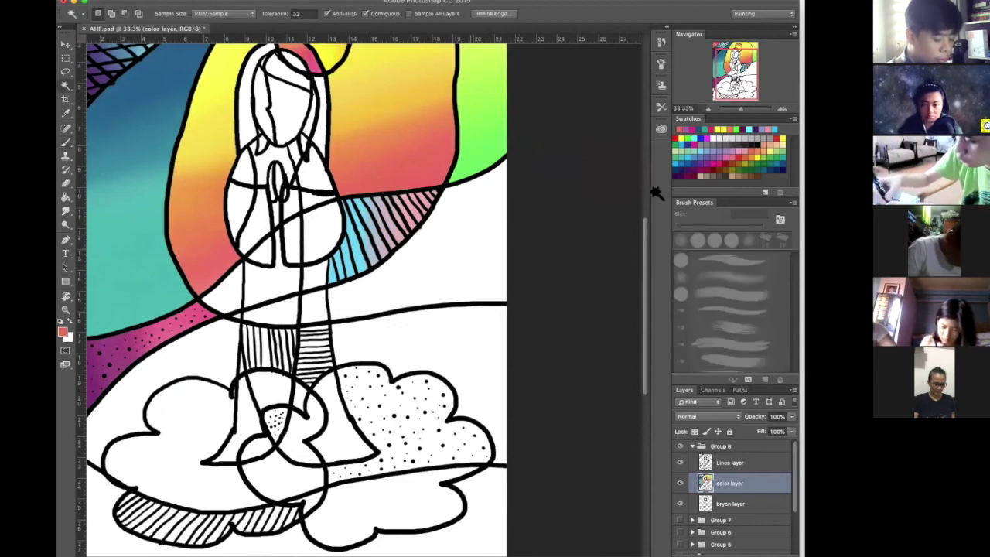
{"action": "left_click", "coordinate": [711, 147]}
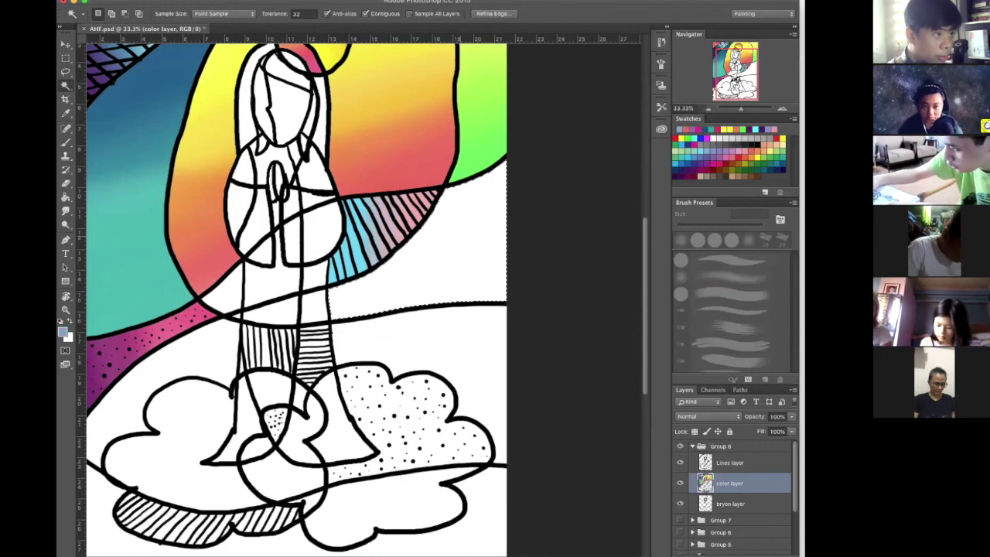
{"action": "key", "text": "b"}
- Shade the selected area with soft light blue vertical strokes from the artwork's right edge, fading toward the figure
{"action": "left_click_drag", "start_coordinate": [480, 186], "coordinate": [441, 283]}
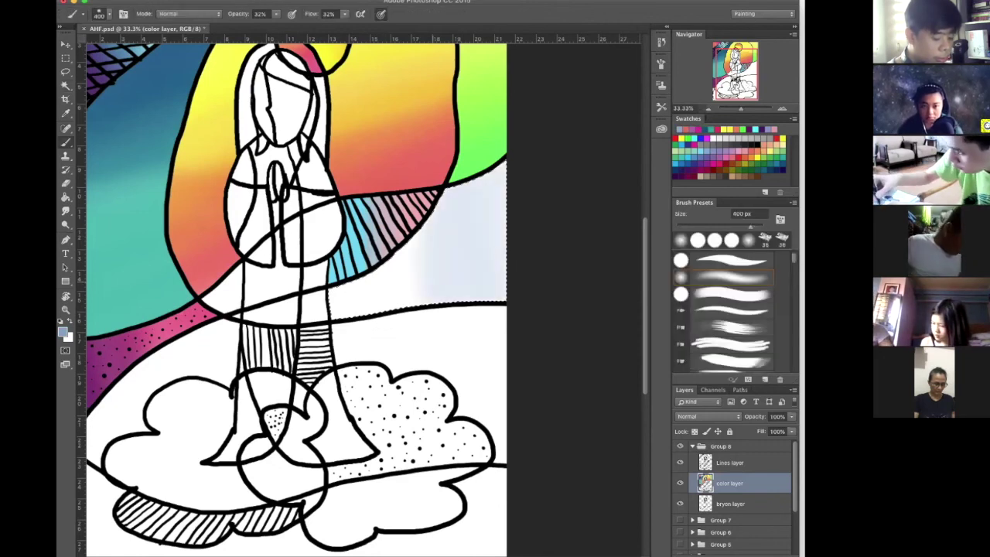
{"action": "left_click_drag", "start_coordinate": [503, 185], "coordinate": [507, 282]}
{"action": "left_click_drag", "start_coordinate": [484, 186], "coordinate": [483, 290]}
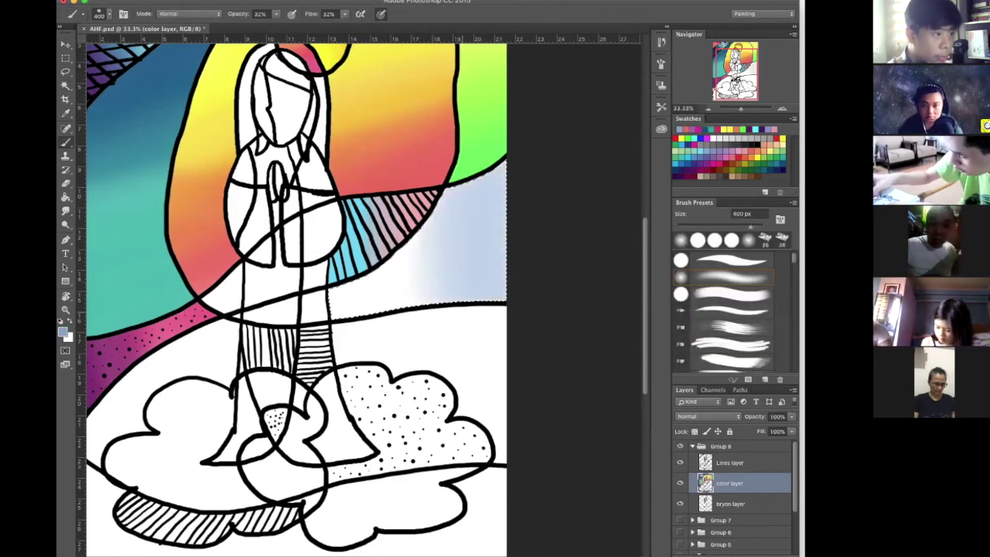
{"action": "left_click_drag", "start_coordinate": [441, 193], "coordinate": [437, 298]}
{"action": "left_click_drag", "start_coordinate": [491, 166], "coordinate": [491, 298]}
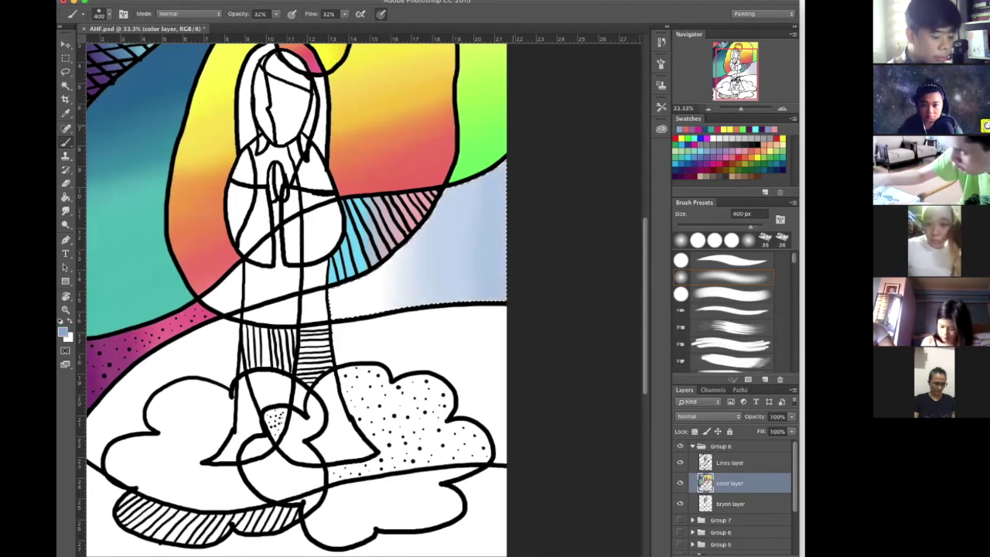
{"action": "left_click_drag", "start_coordinate": [435, 189], "coordinate": [436, 298]}
{"action": "left_click_drag", "start_coordinate": [401, 215], "coordinate": [401, 302]}
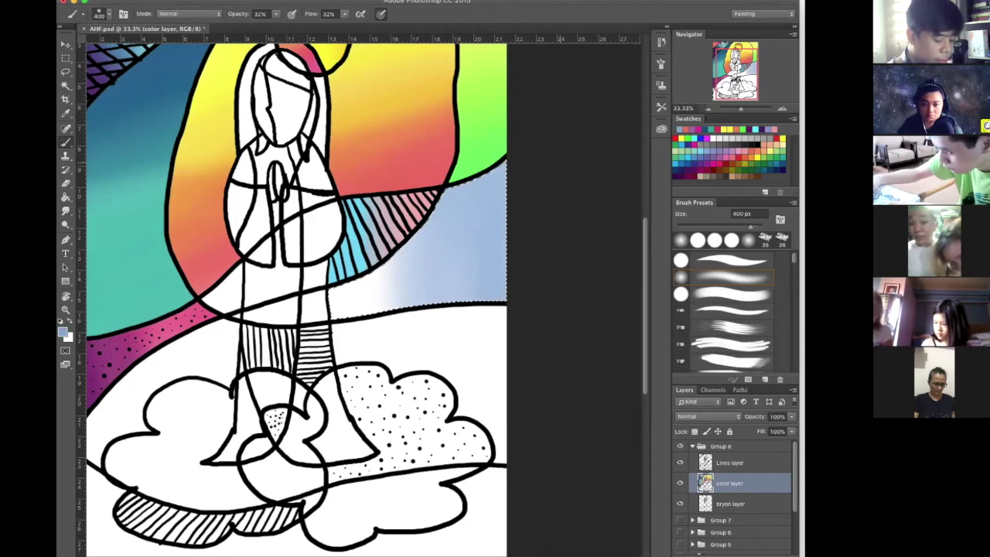
{"action": "left_click_drag", "start_coordinate": [422, 220], "coordinate": [422, 300]}
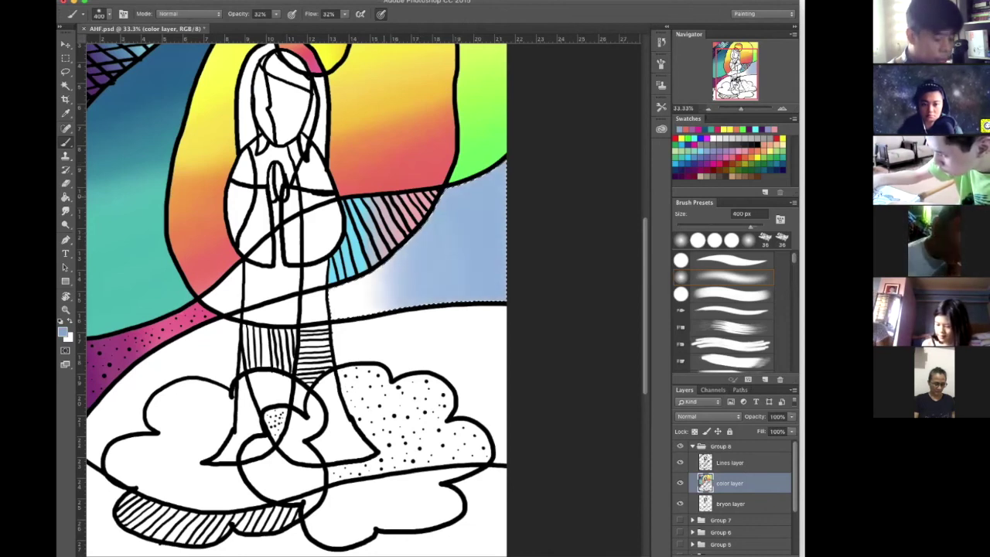
- Set the brush color to deep blue and darken the selected area along the artwork's right edge with vertical strokes
{"action": "left_click", "coordinate": [691, 159]}
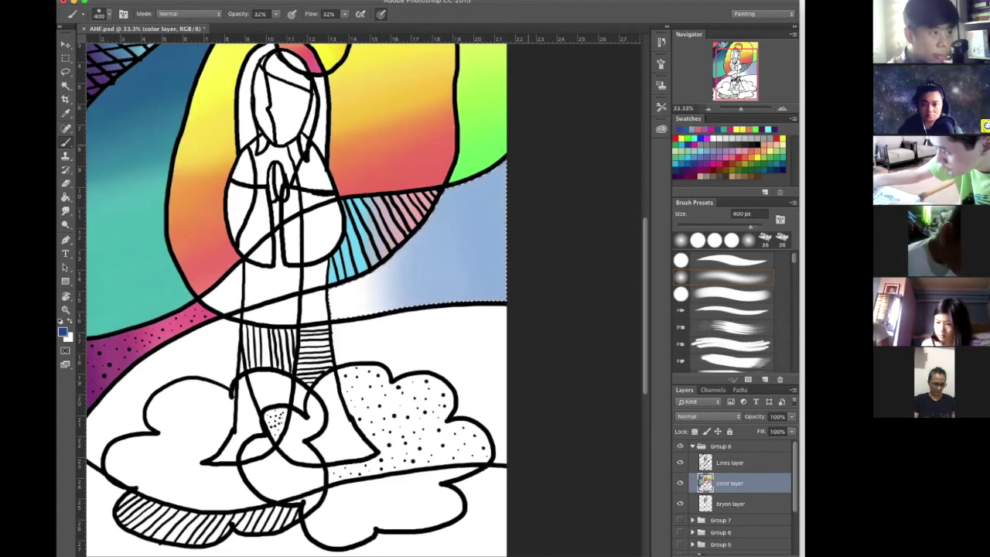
{"action": "left_click_drag", "start_coordinate": [506, 174], "coordinate": [506, 290]}
{"action": "left_click_drag", "start_coordinate": [495, 176], "coordinate": [495, 298]}
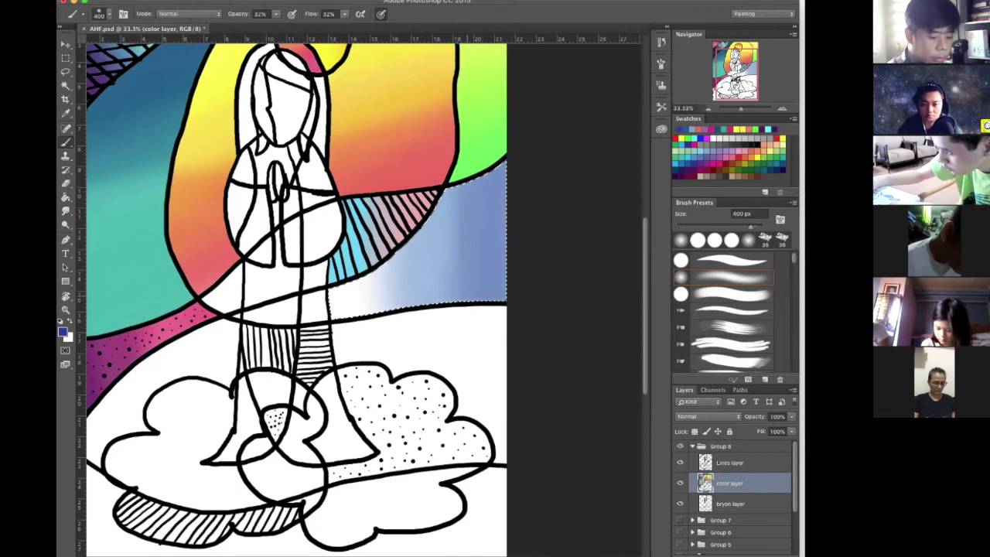
{"action": "left_click_drag", "start_coordinate": [506, 166], "coordinate": [506, 298]}
{"action": "left_click_drag", "start_coordinate": [512, 166], "coordinate": [512, 298]}
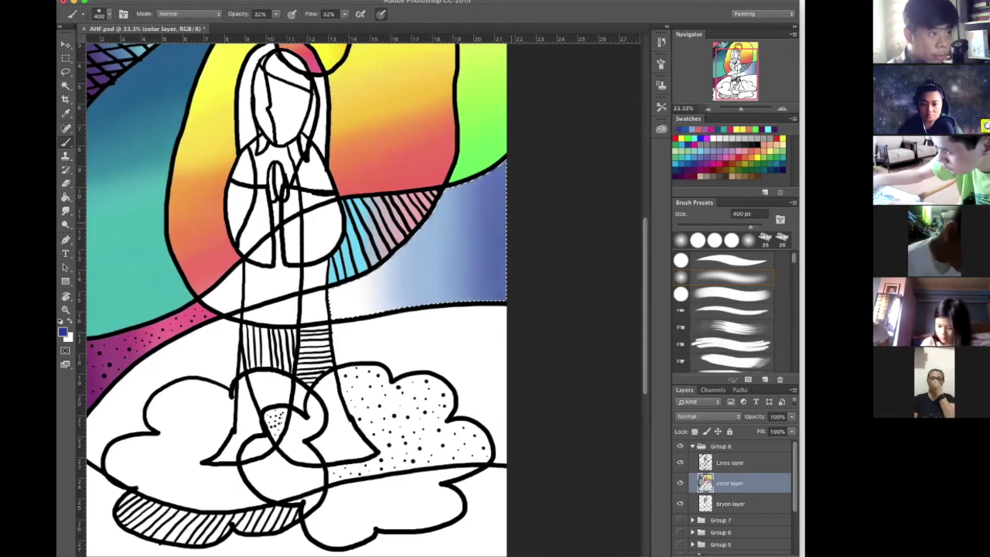
{"action": "left_click_drag", "start_coordinate": [512, 164], "coordinate": [513, 301]}
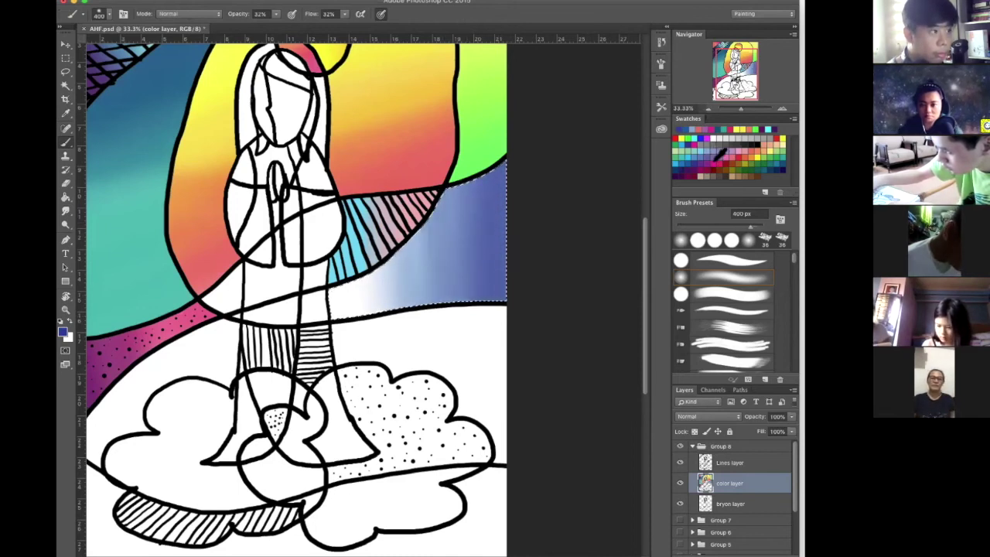
- Set the brush color to magenta and shade the selected area's end near the figure, blending it into the blue
{"action": "left_click", "coordinate": [695, 146]}
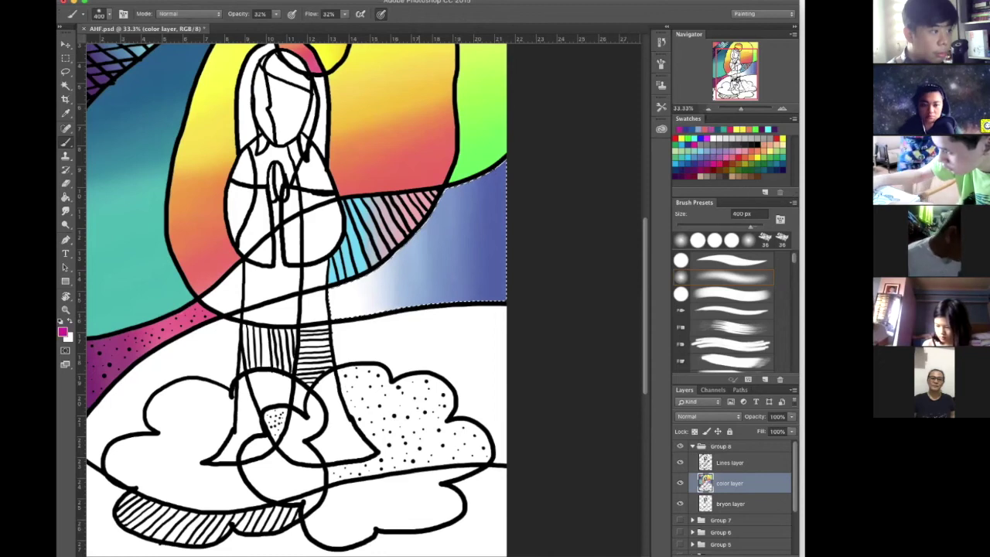
{"action": "left_click_drag", "start_coordinate": [345, 271], "coordinate": [345, 318]}
{"action": "left_click_drag", "start_coordinate": [424, 202], "coordinate": [393, 308]}
{"action": "mouse_move", "coordinate": [438, 195]}
{"action": "left_mouse_down"}
{"action": "mouse_move", "coordinate": [359, 308]}
{"action": "mouse_move", "coordinate": [337, 316]}
{"action": "left_mouse_up"}
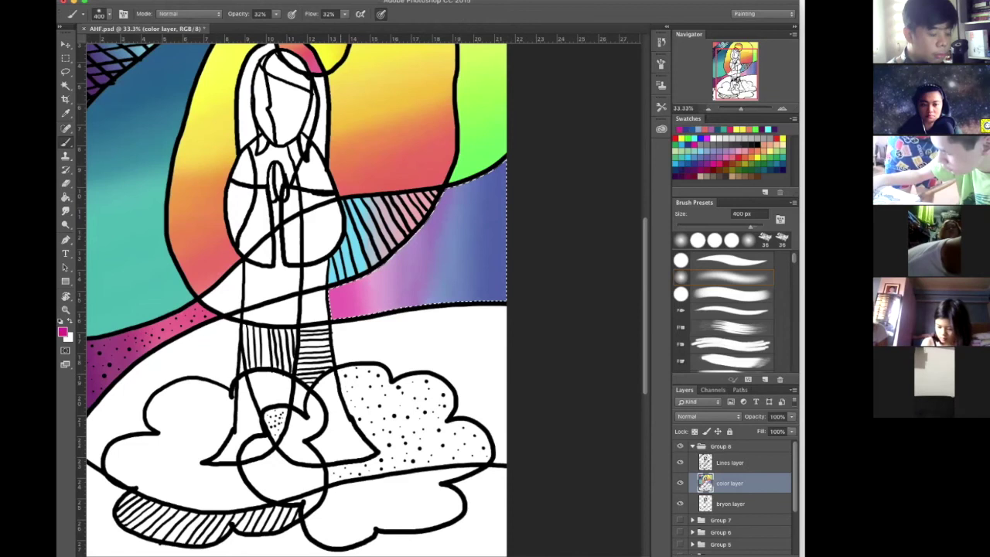
{"action": "left_click_drag", "start_coordinate": [400, 242], "coordinate": [376, 309]}
{"action": "left_click_drag", "start_coordinate": [366, 260], "coordinate": [346, 314]}
{"action": "mouse_move", "coordinate": [436, 201]}
{"action": "left_mouse_down"}
{"action": "mouse_move", "coordinate": [411, 304]}
{"action": "mouse_move", "coordinate": [464, 193]}
{"action": "left_mouse_up"}
{"action": "left_click_drag", "start_coordinate": [341, 314], "coordinate": [398, 249]}
- Clear the selection and select the white face area with the Magic Wand
{"action": "left_click_drag", "start_coordinate": [411, 402], "coordinate": [478, 307]}
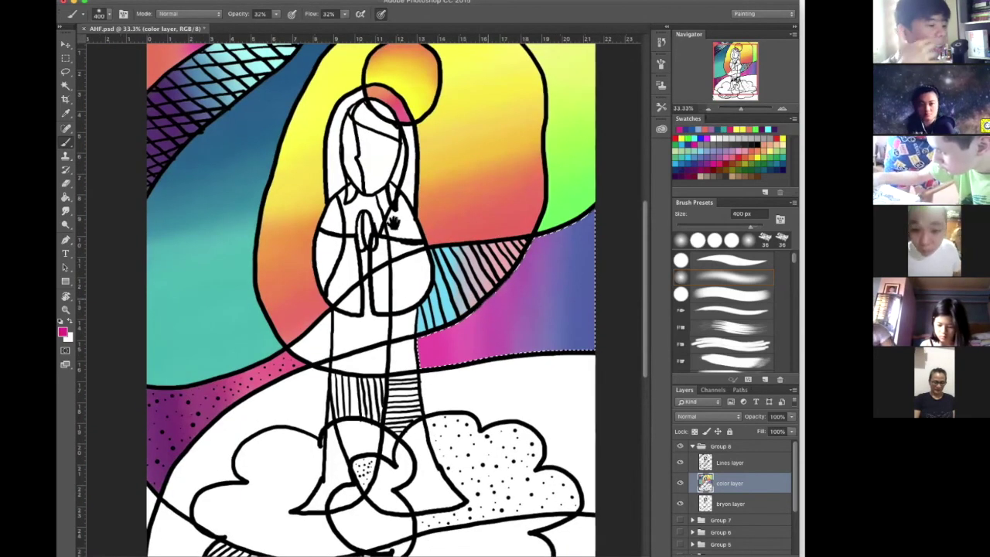
{"action": "key", "text": "super+plus"}
{"action": "scroll", "coordinate": [427, 338], "scroll_direction": "up", "scroll_amount": 3}
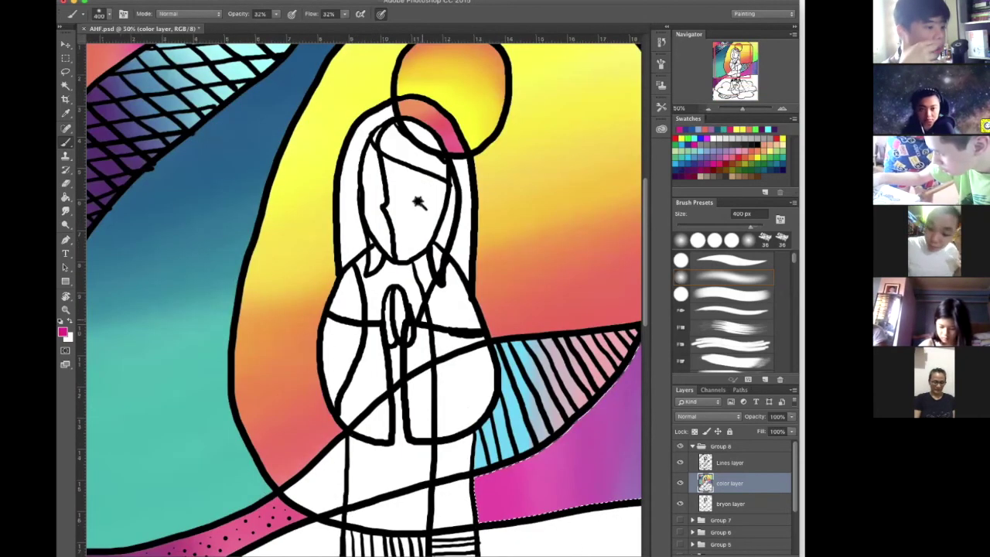
{"action": "key", "text": "w"}
{"action": "key", "text": "super+d"}
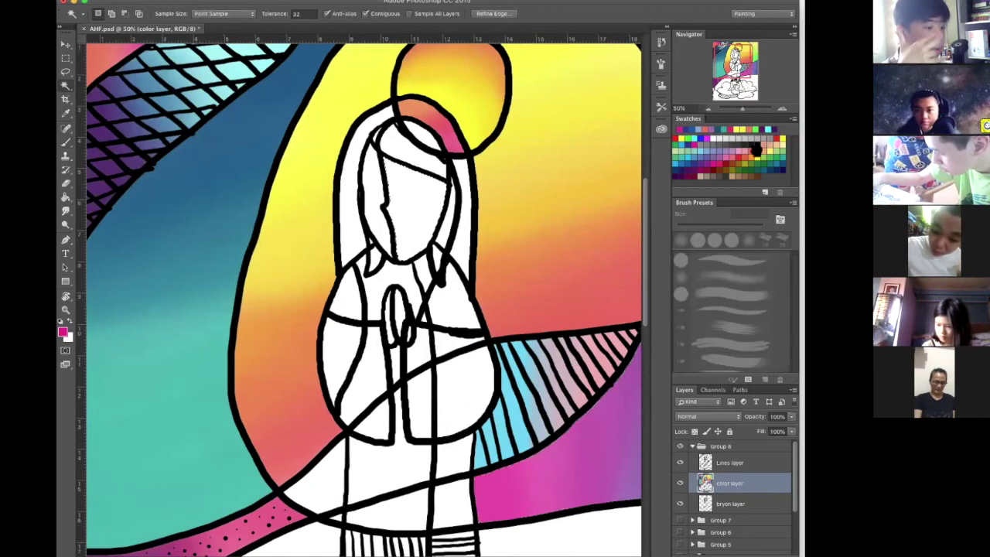
{"action": "left_click", "coordinate": [420, 247]}
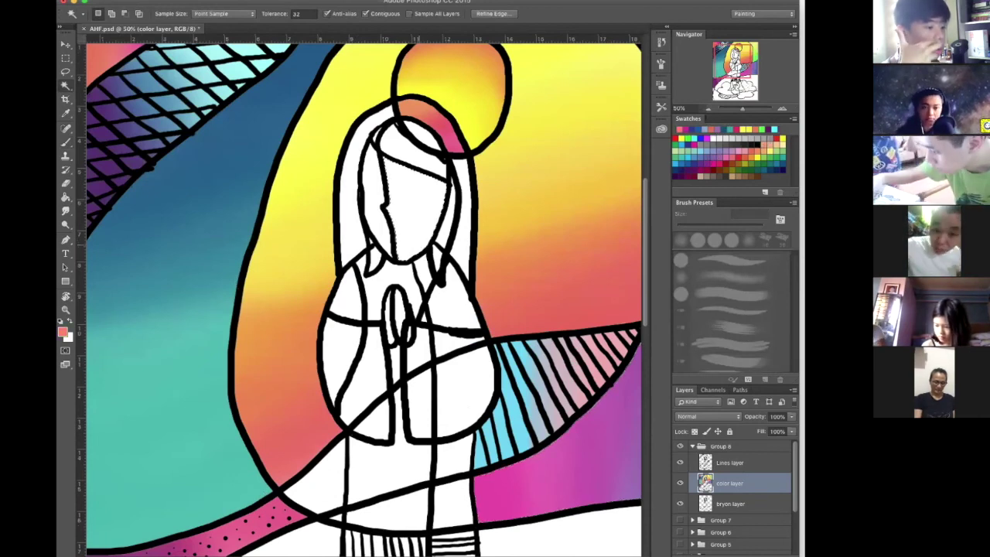
- Shade the selected face with soft light orange from the chin upward, fading toward the forehead
{"action": "key", "text": "b"}
{"action": "left_click", "coordinate": [418, 232]}
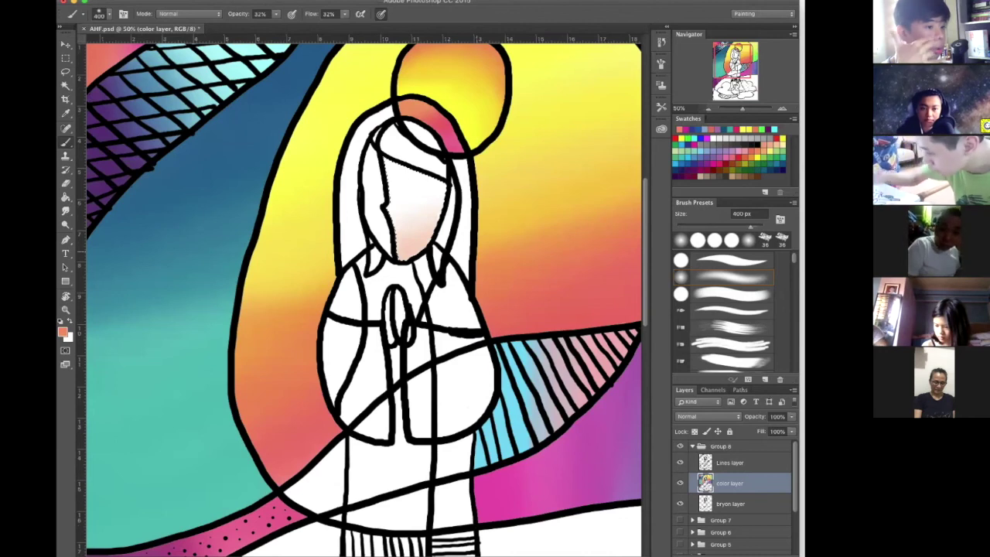
{"action": "left_click", "coordinate": [416, 235]}
{"action": "left_click", "coordinate": [417, 218]}
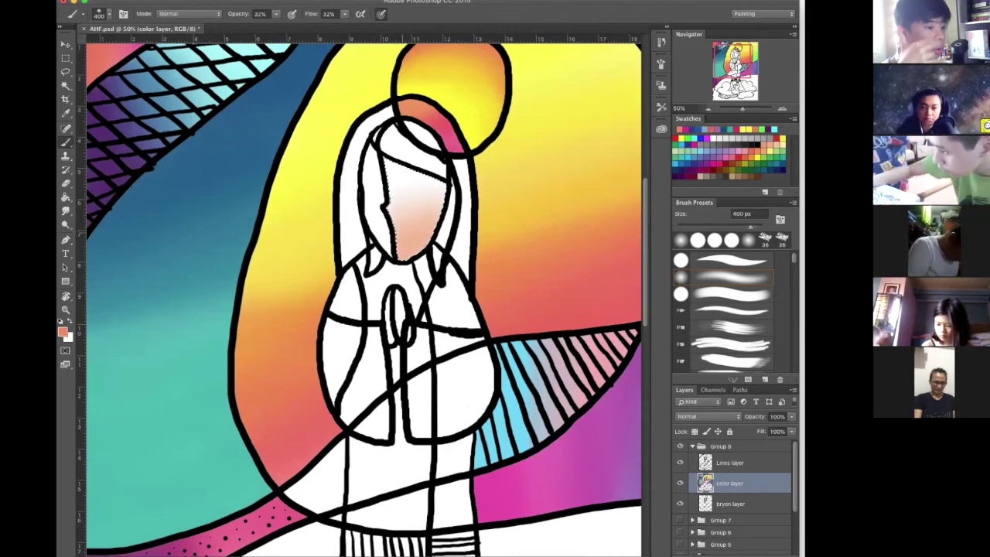
{"action": "left_click", "coordinate": [416, 209]}
{"action": "left_click", "coordinate": [443, 187]}
{"action": "left_click", "coordinate": [421, 232]}
{"action": "left_click", "coordinate": [431, 234]}
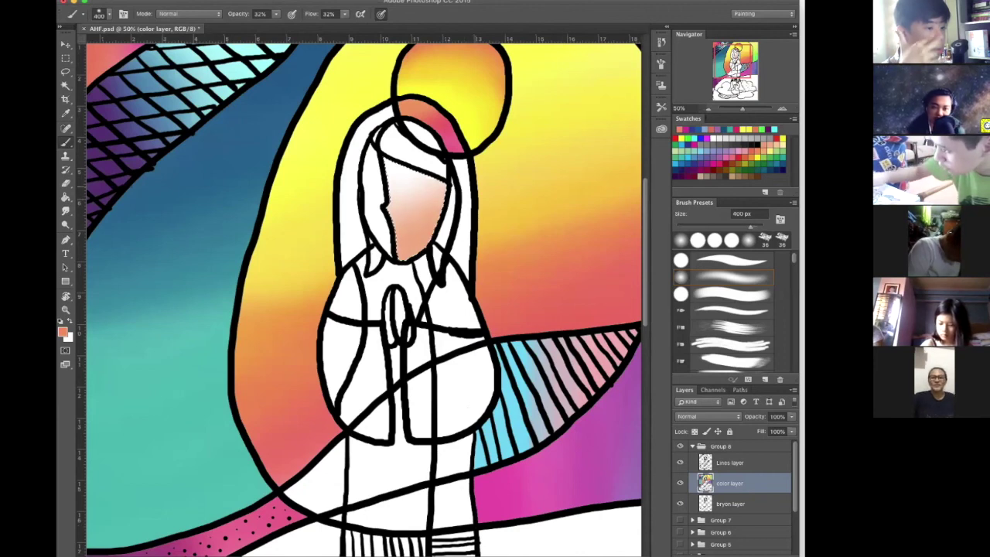
{"action": "left_click", "coordinate": [426, 218]}
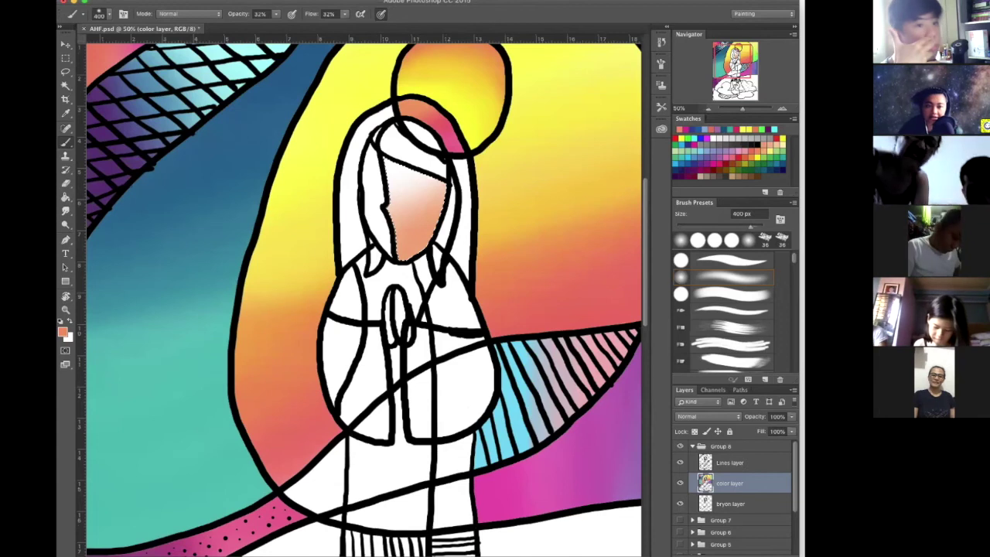
{"action": "left_click", "coordinate": [404, 166]}
{"action": "left_click", "coordinate": [407, 164]}
{"action": "left_click", "coordinate": [410, 166]}
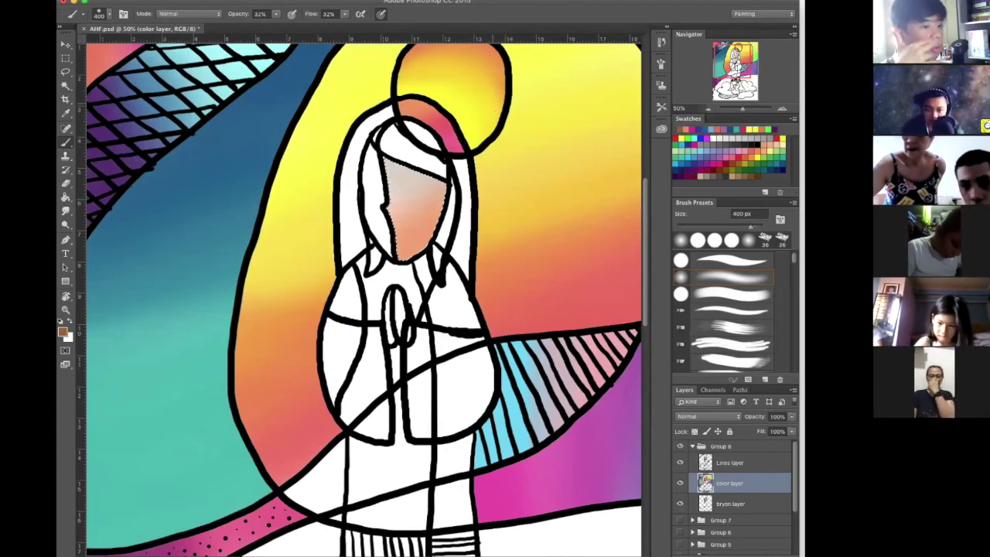
{"action": "key", "text": "super+z"}
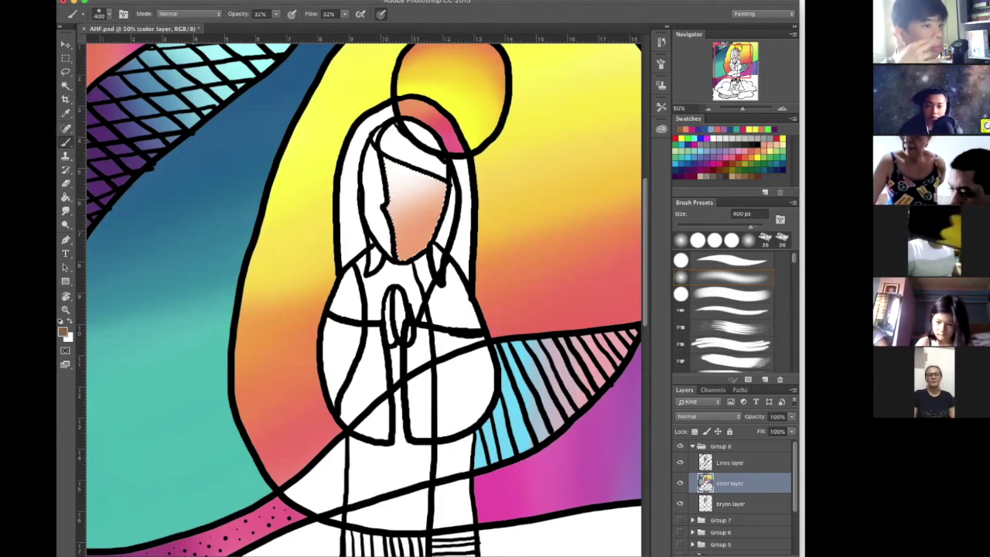
- Set the brush color to coral red and select the narrow white area beside the face profile with the Magic Wand
{"action": "left_click", "coordinate": [726, 147]}
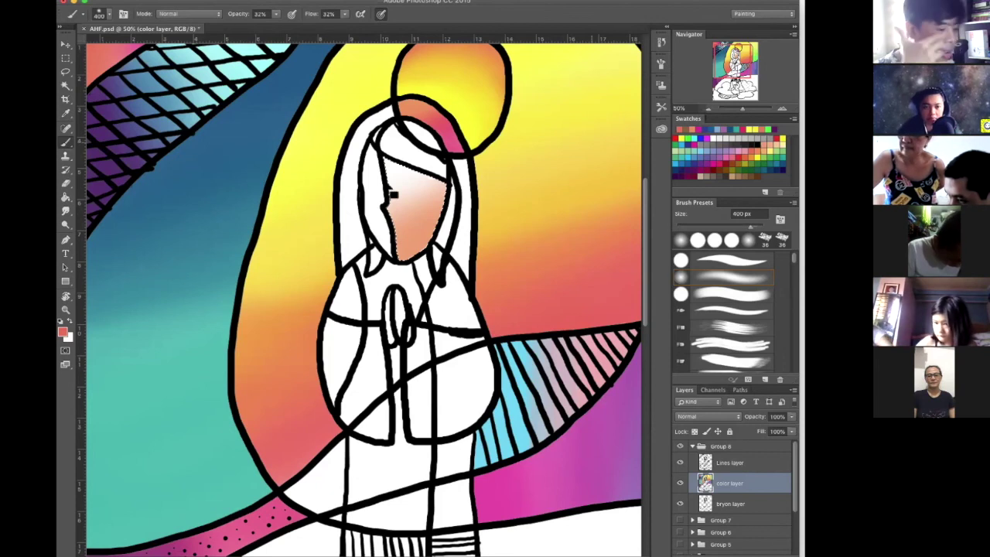
{"action": "key", "text": "w"}
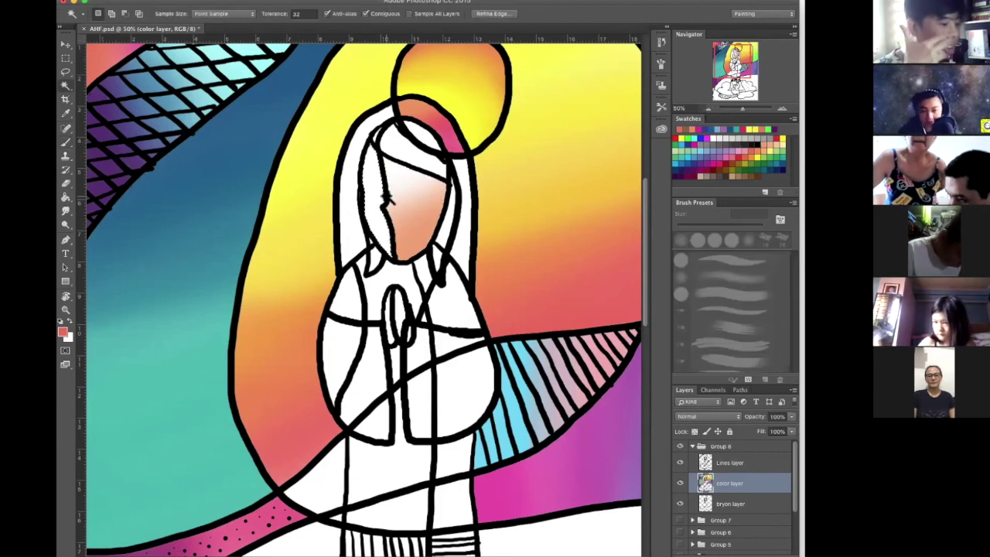
{"action": "key", "text": "b"}
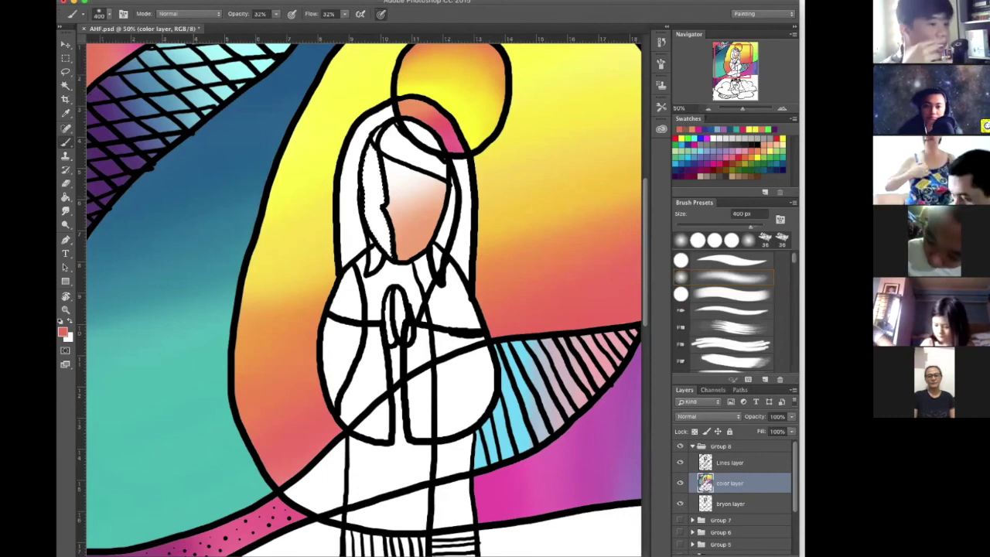
{"action": "left_click", "coordinate": [753, 176]}
{"action": "left_click", "coordinate": [369, 173]}
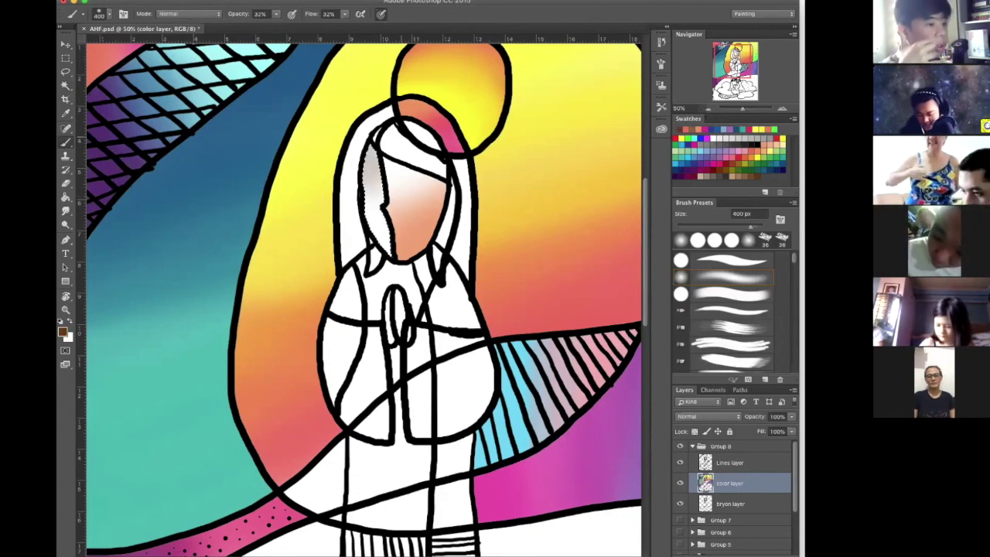
{"action": "key", "text": "ctrl+z"}
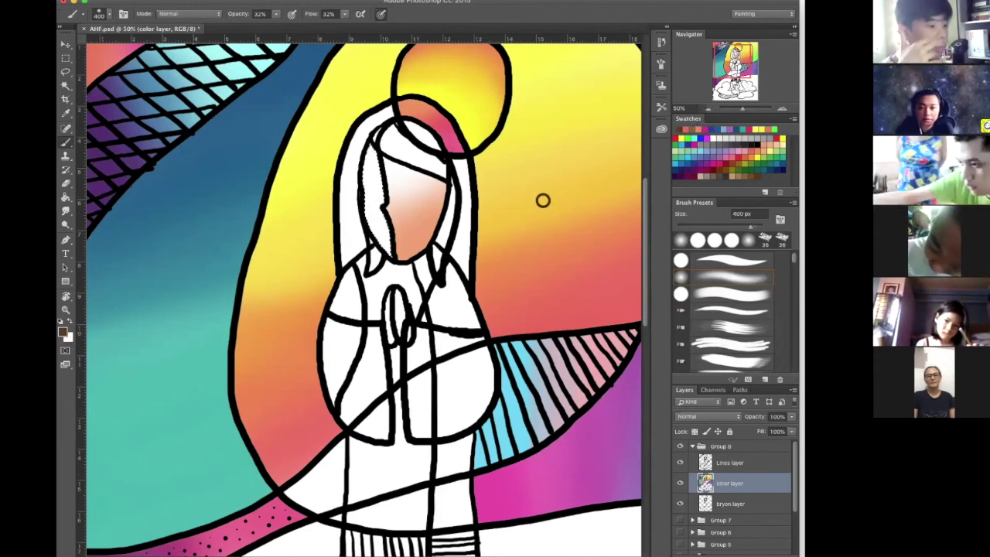
- Set the brush color to brown #b55800, shade the selected area beside the face from the top, fading downward, and clear the selection
{"action": "left_click", "coordinate": [558, 224]}
{"action": "left_click", "coordinate": [557, 229]}
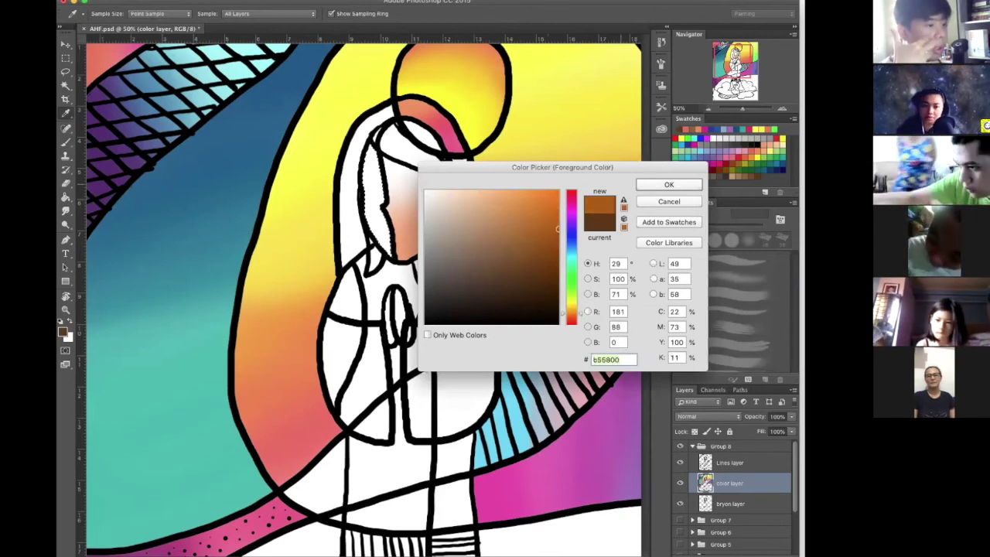
{"action": "left_click", "coordinate": [650, 184]}
{"action": "left_click", "coordinate": [370, 155]}
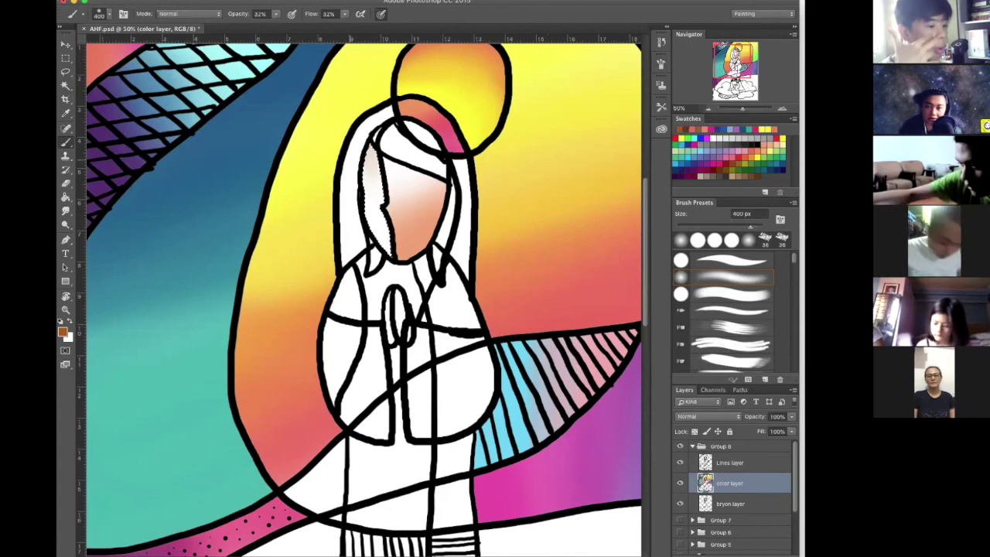
{"action": "left_click", "coordinate": [370, 156]}
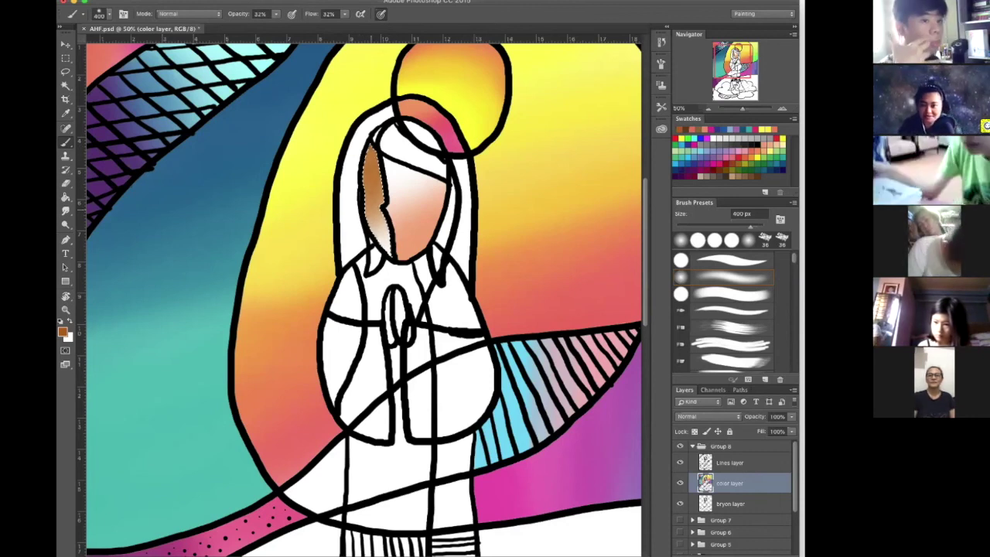
{"action": "key", "text": "m"}
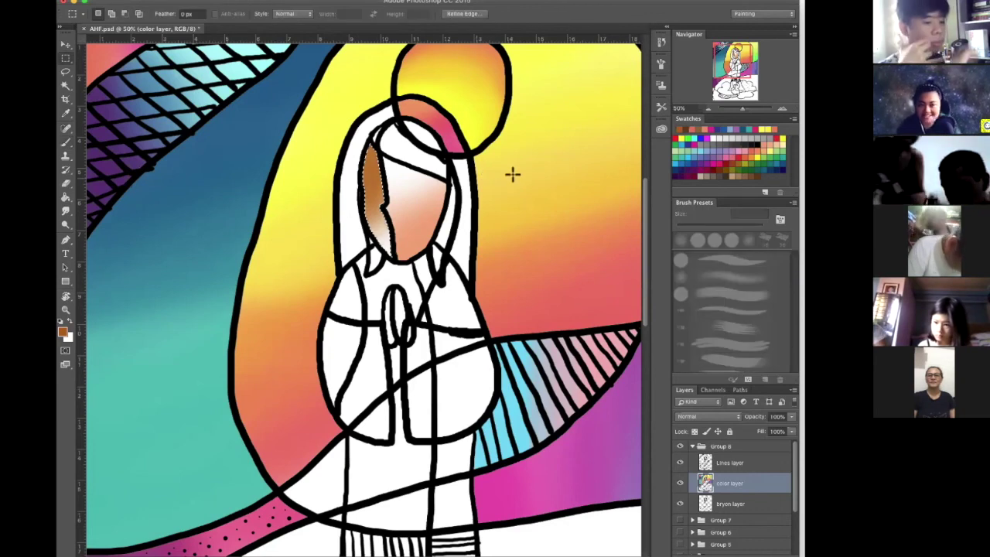
{"action": "left_click", "coordinate": [511, 176]}
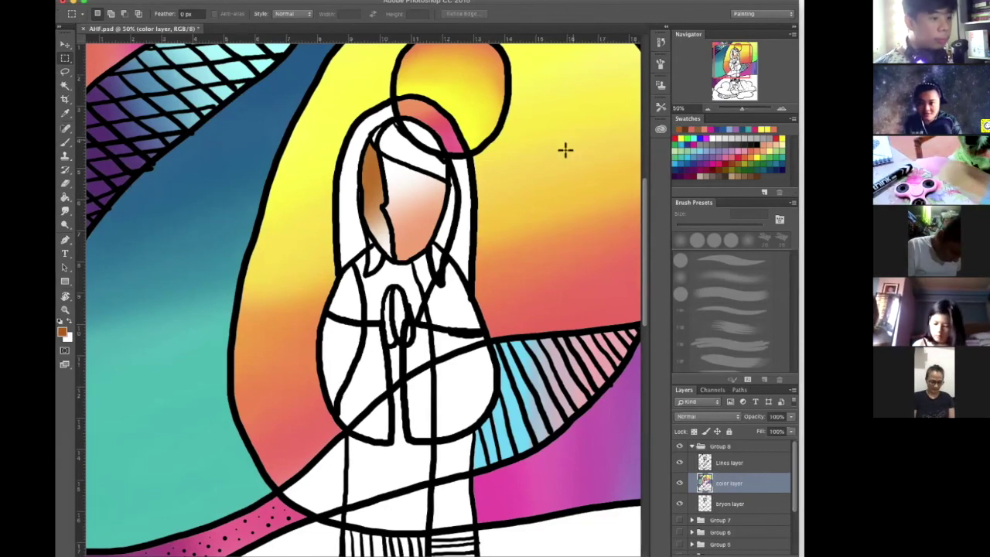
{"action": "key", "text": "ctrl+minus"}
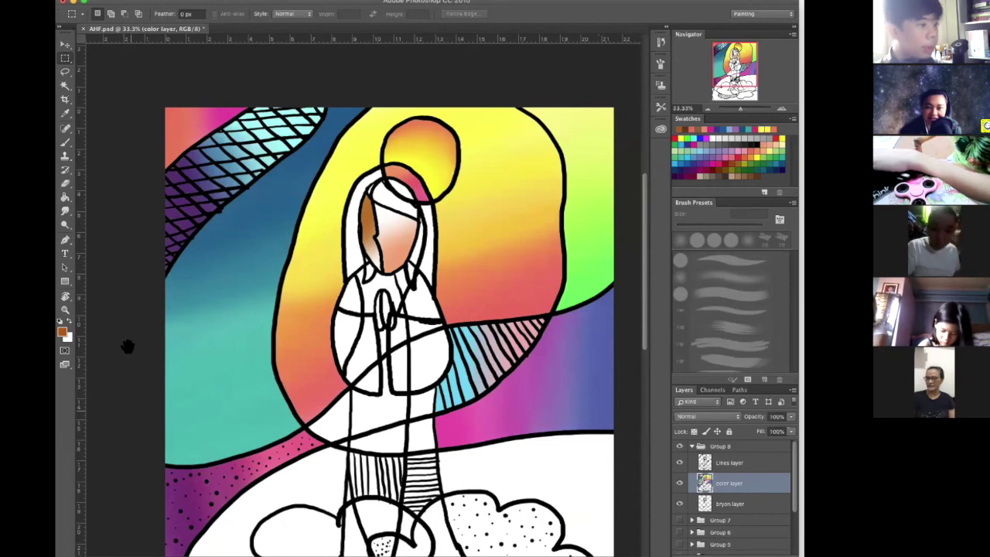
{"action": "scroll", "coordinate": [129, 354], "scroll_direction": "down", "scroll_amount": 3}
{"action": "scroll", "coordinate": [133, 355], "scroll_direction": "down", "scroll_amount": 1}
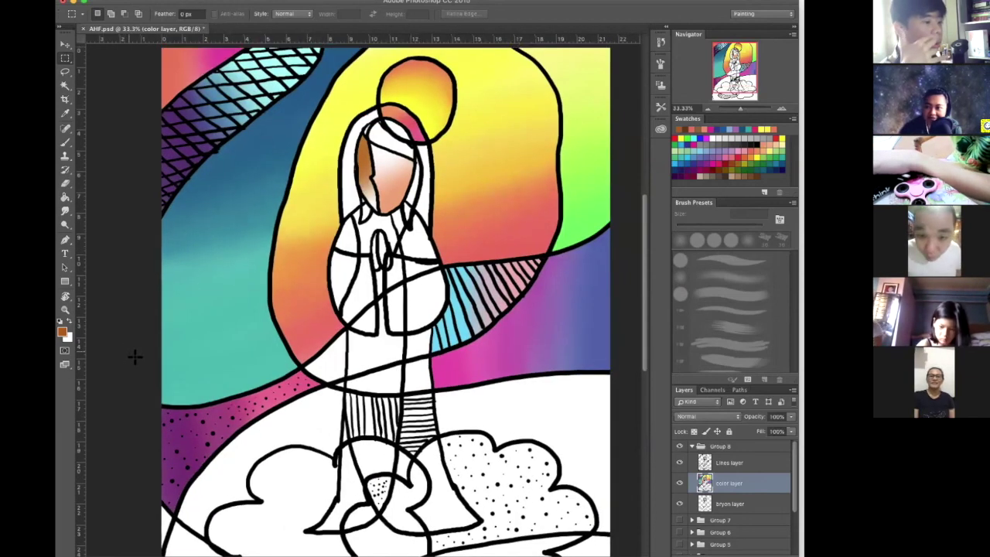